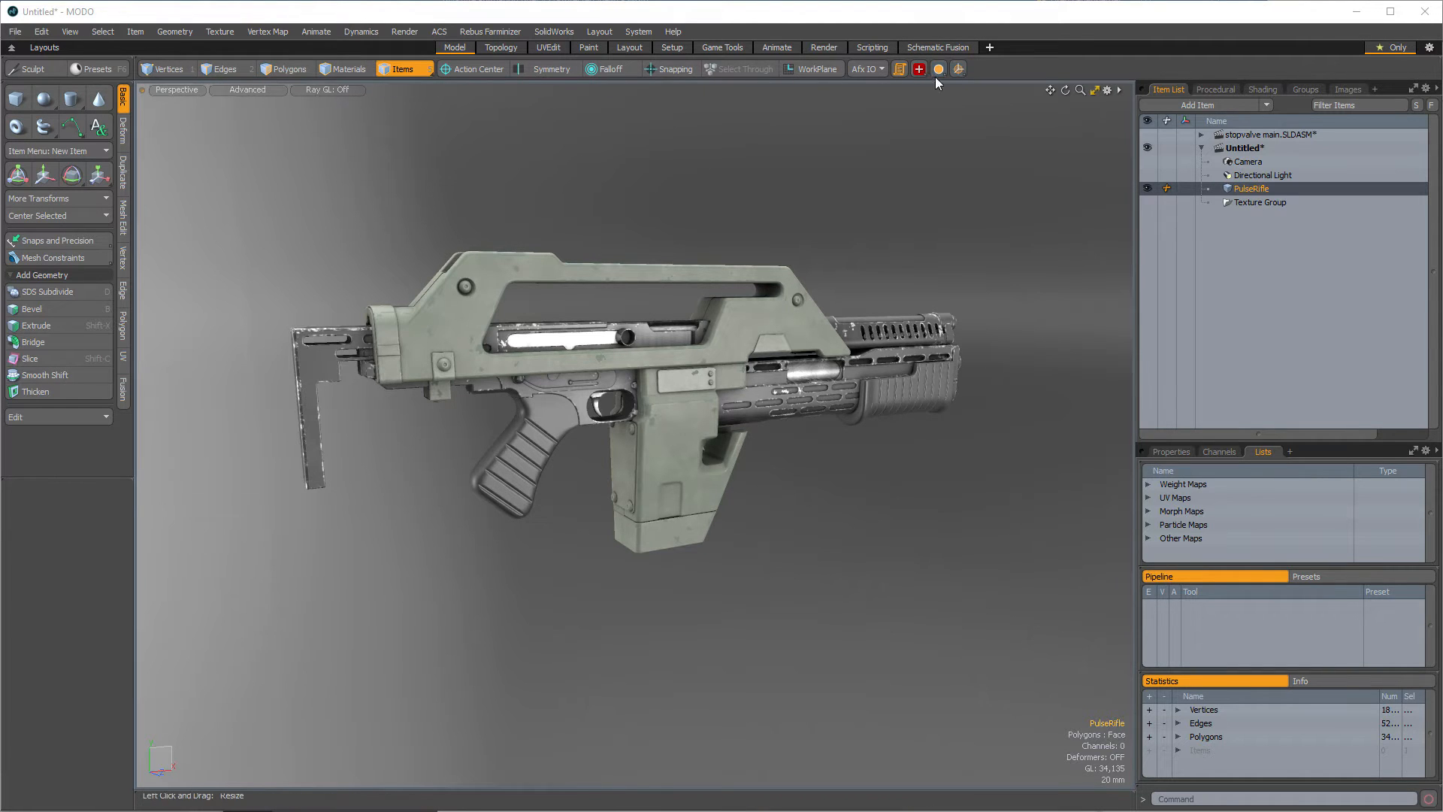
{"action": "left_click", "coordinate": [169, 69]}
{"action": "left_click", "coordinate": [218, 69]}
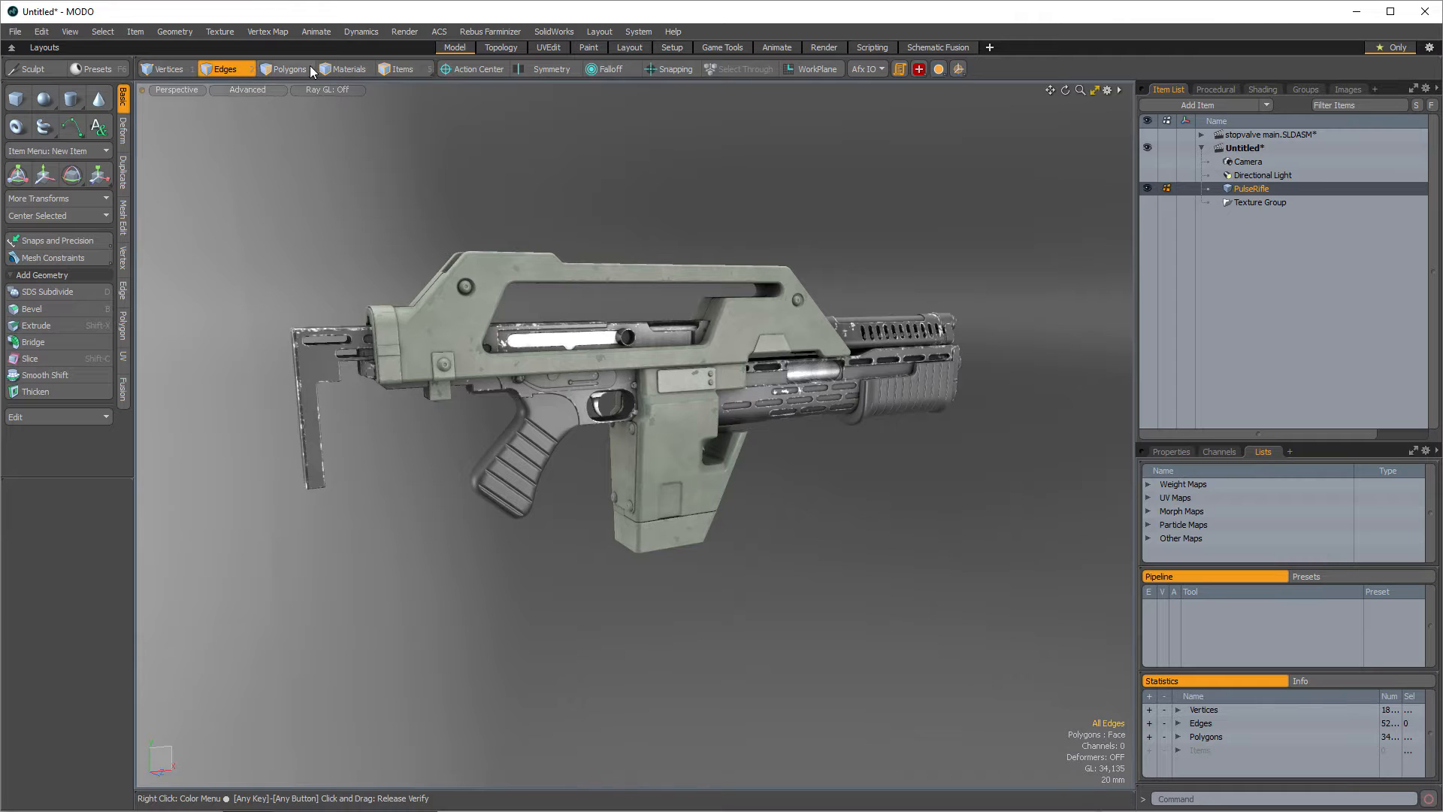
{"action": "left_click", "coordinate": [402, 70]}
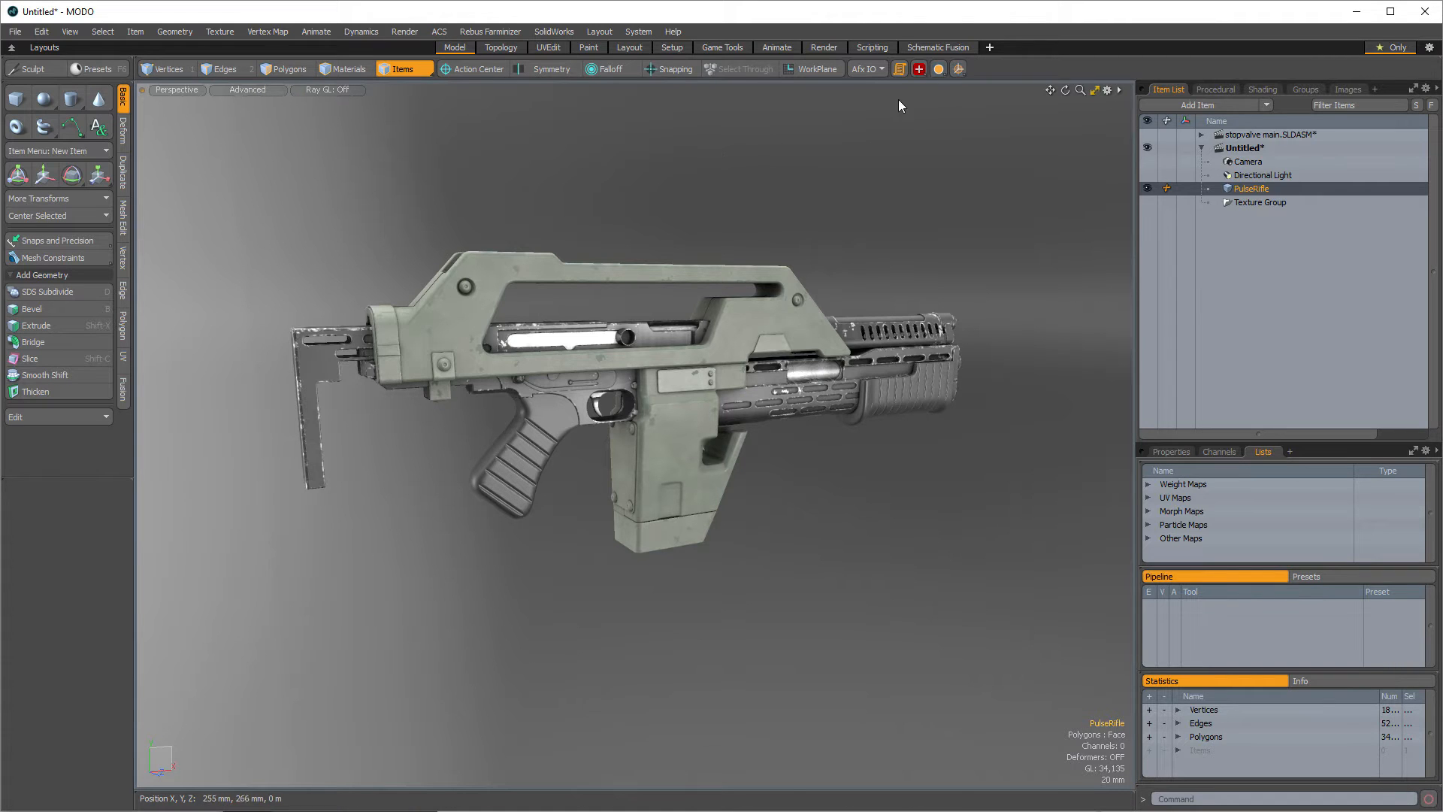
- Open the ETEREA Quick Locators palette and close it again
{"action": "left_click", "coordinate": [957, 69]}
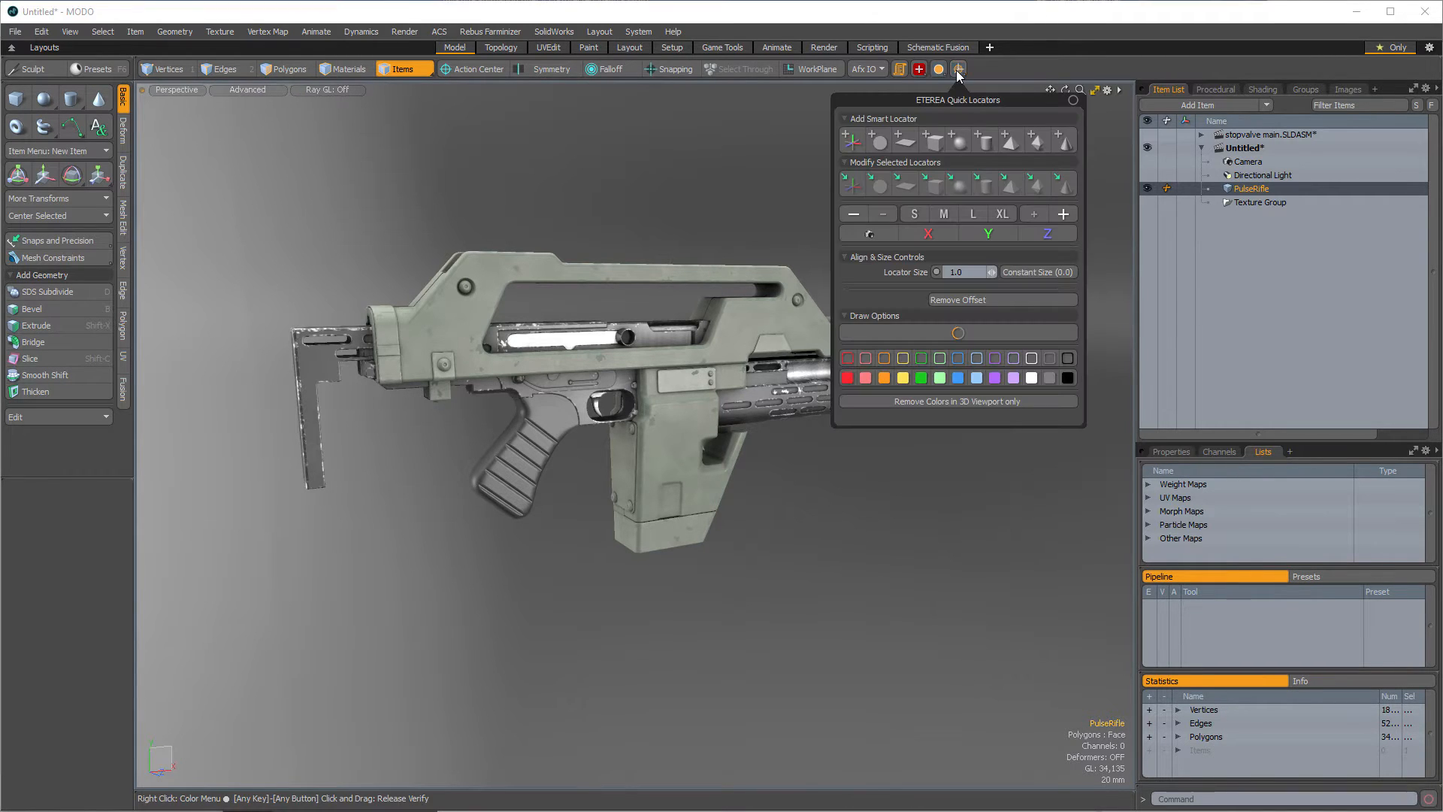
{"action": "left_click", "coordinate": [956, 70]}
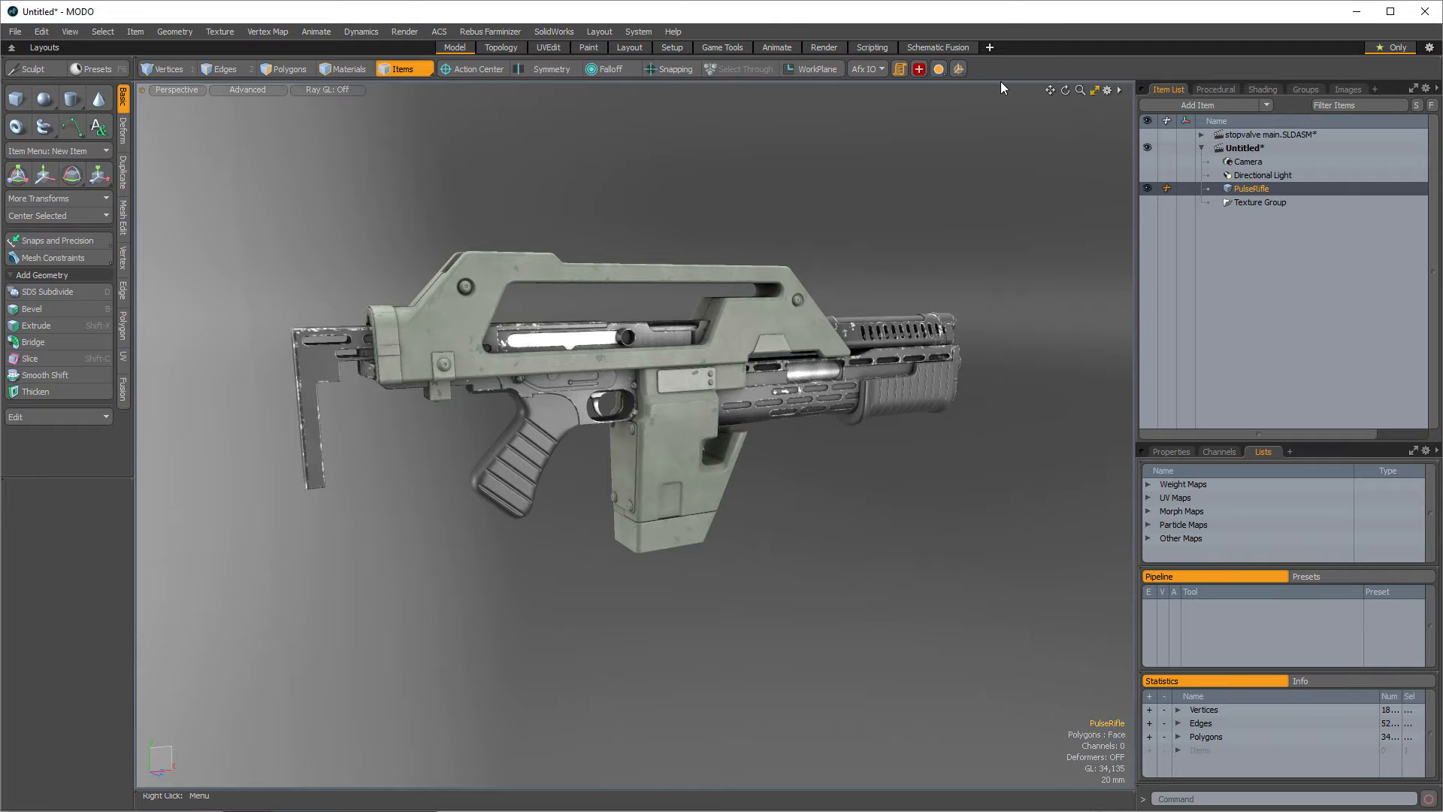
- Open the script shelf 0.32beta palette and toggle the palettes' visibility several times
{"action": "left_click", "coordinate": [899, 69]}
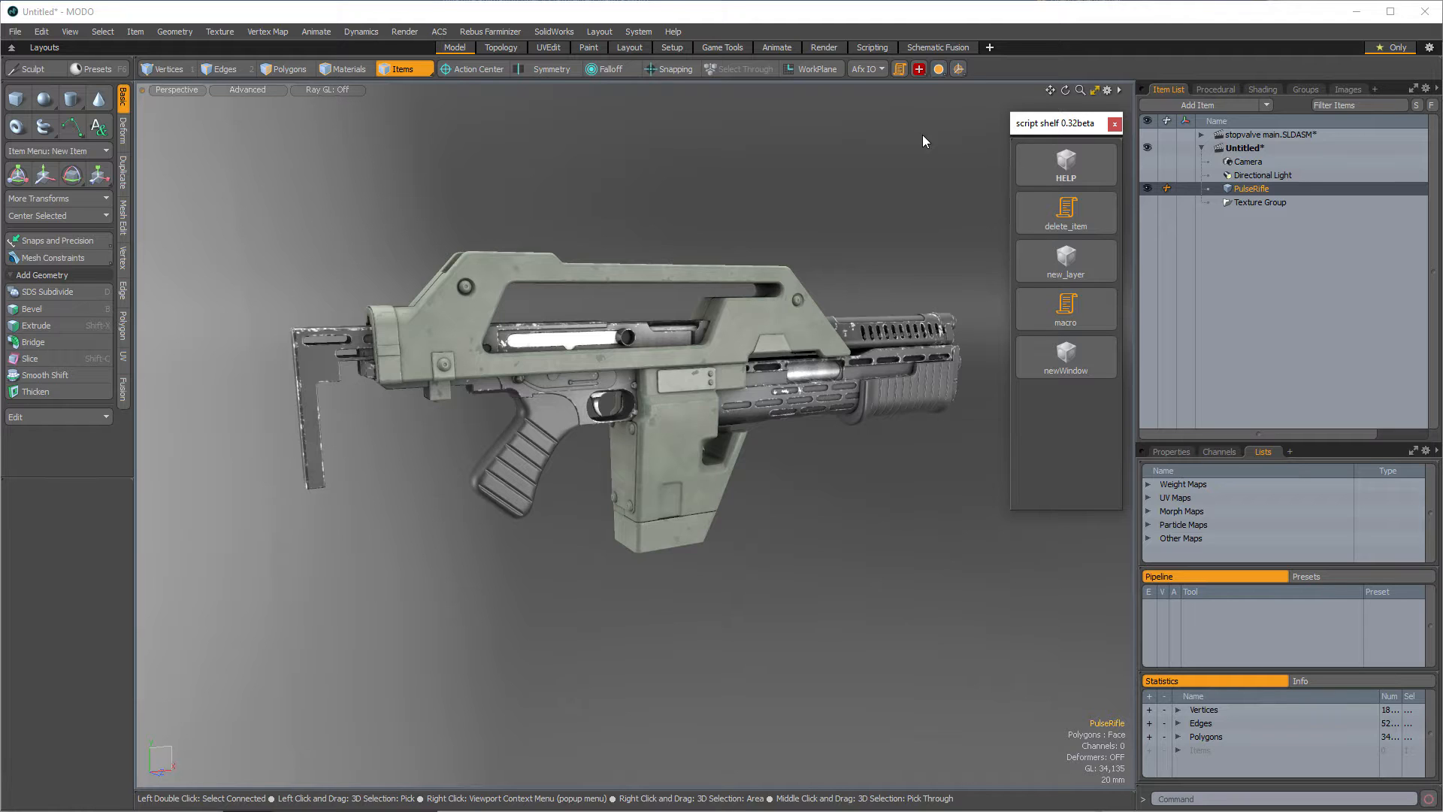
{"action": "key", "text": "Escape"}
{"action": "key", "text": "F12"}
{"action": "key", "text": "F12"}
{"action": "key", "text": "F12"}
{"action": "key", "text": "F12"}
{"action": "key", "text": "F12"}
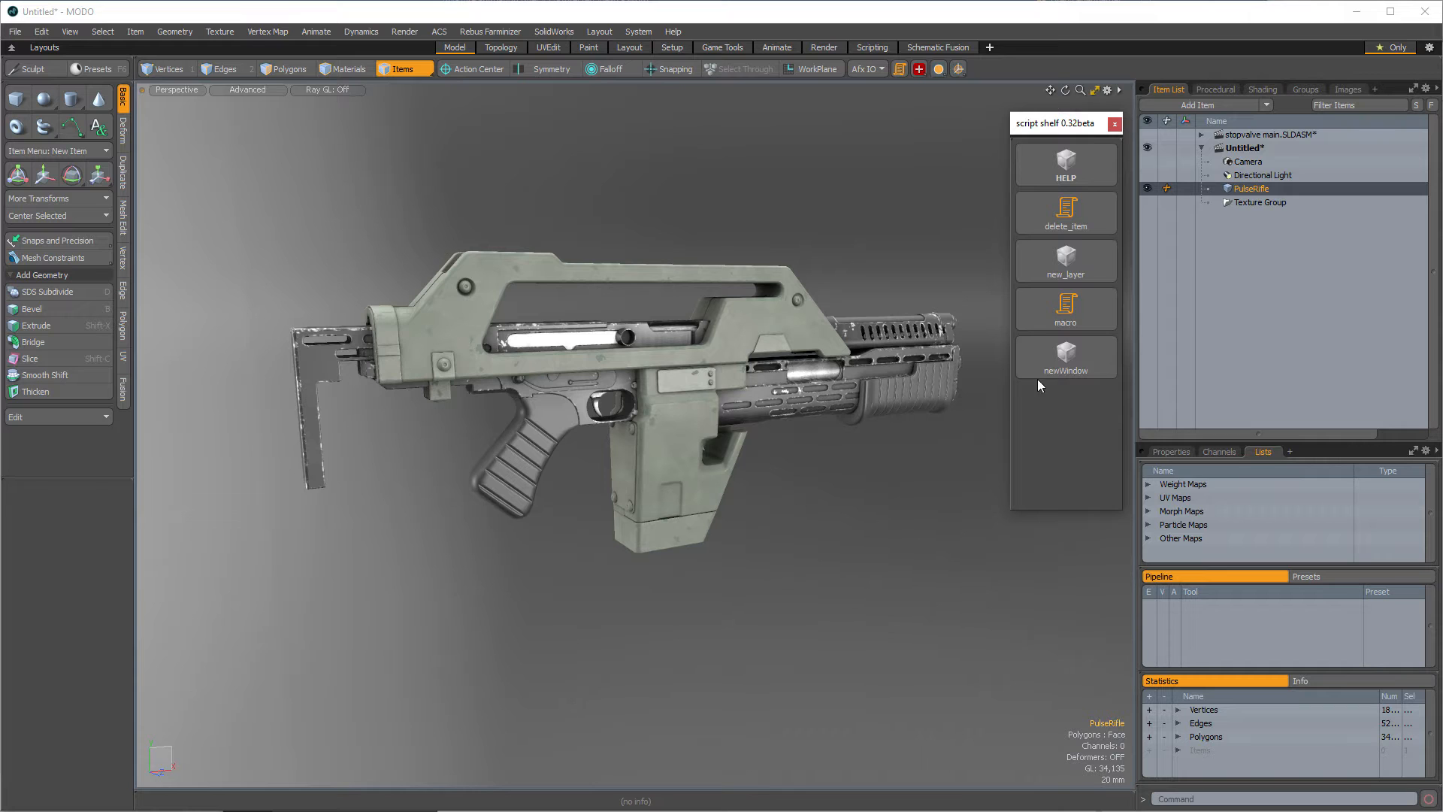
- Run the newWindow script, resize and reposition the opened Default window, and close it
{"action": "left_click", "coordinate": [1039, 353]}
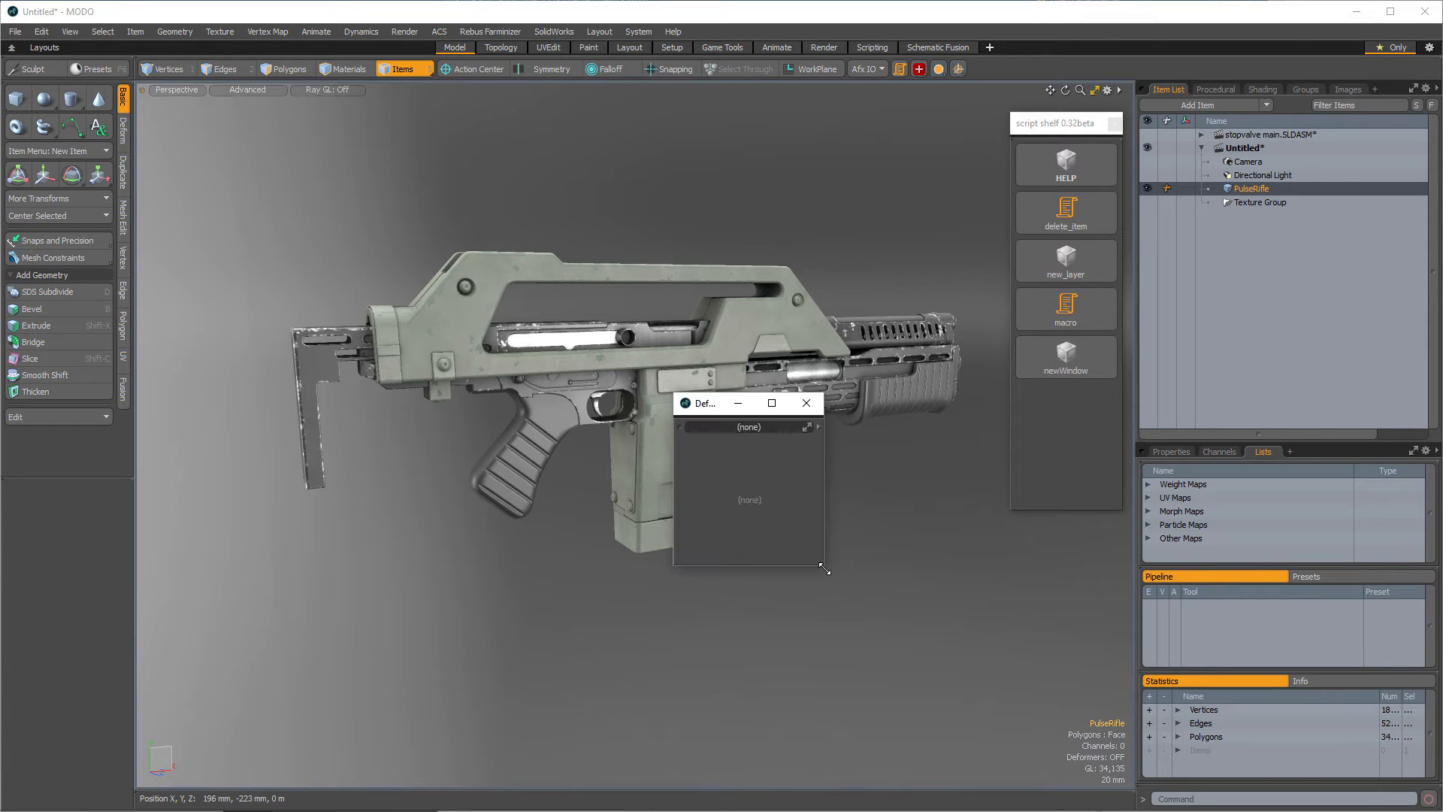
{"action": "left_click_drag", "start_coordinate": [825, 569], "coordinate": [973, 636]}
{"action": "left_click_drag", "start_coordinate": [932, 407], "coordinate": [706, 299]}
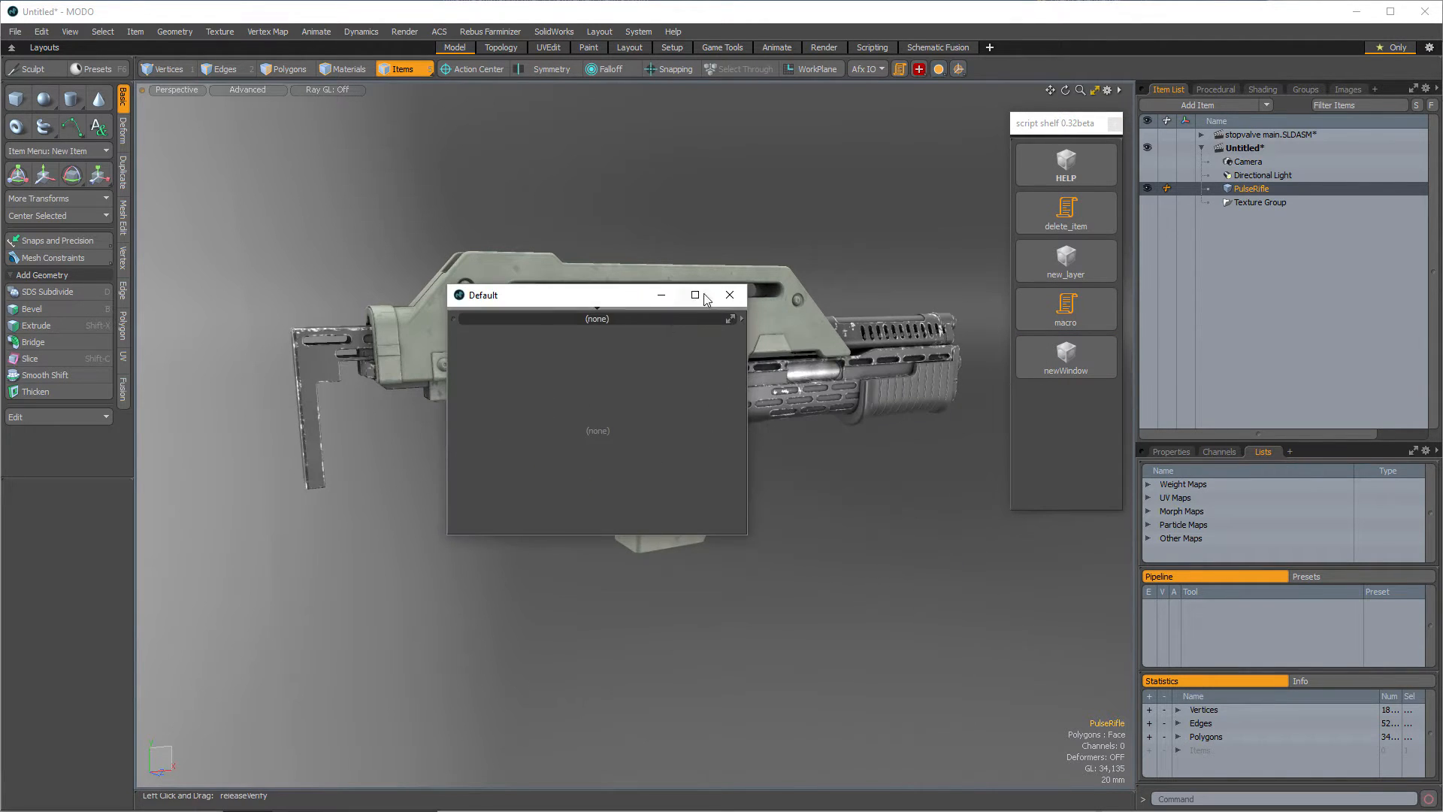
{"action": "left_click", "coordinate": [730, 295]}
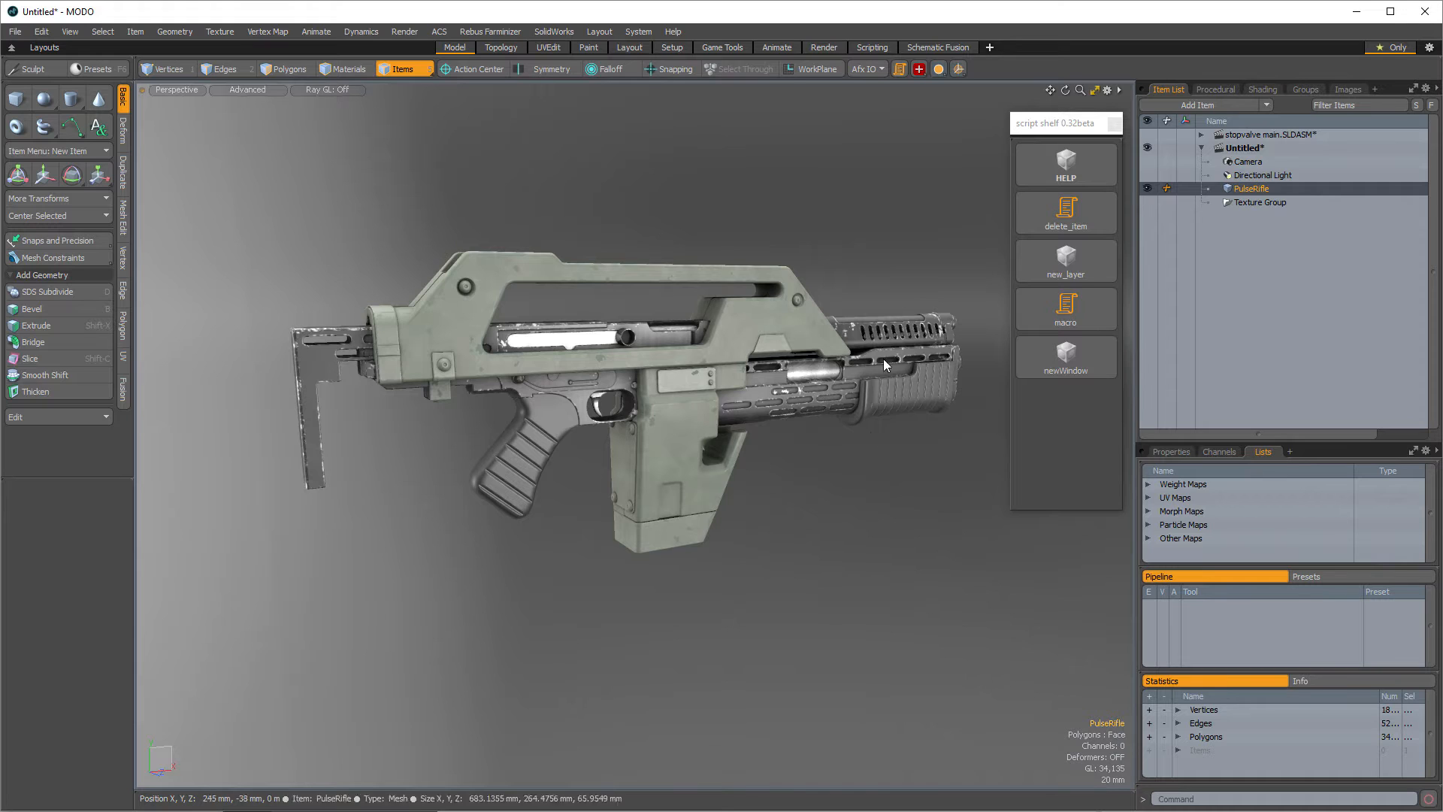
- Use the shelf scripts to add a new mesh layer, delete it, and add another new layer
{"action": "left_click", "coordinate": [1025, 260]}
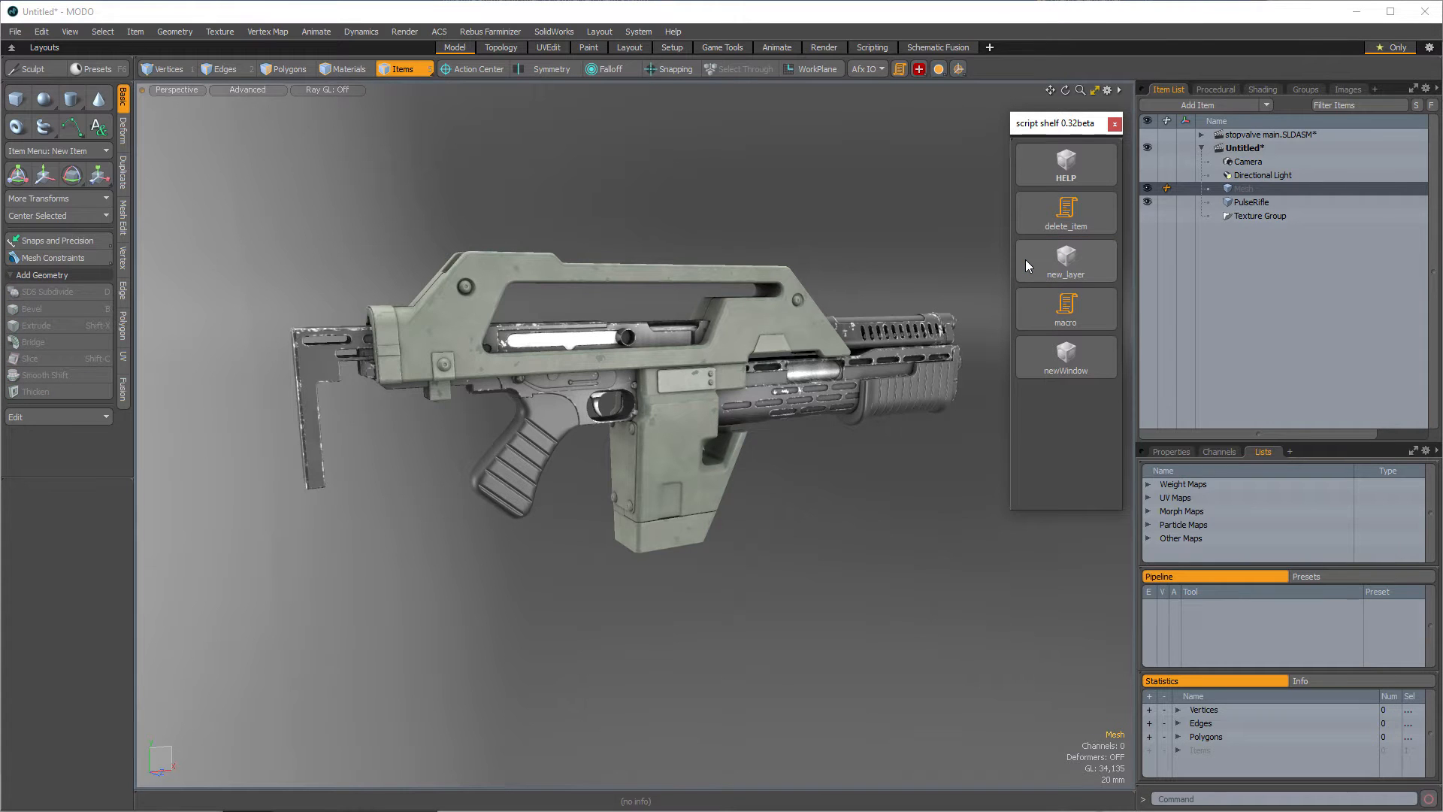
{"action": "left_click", "coordinate": [1035, 210]}
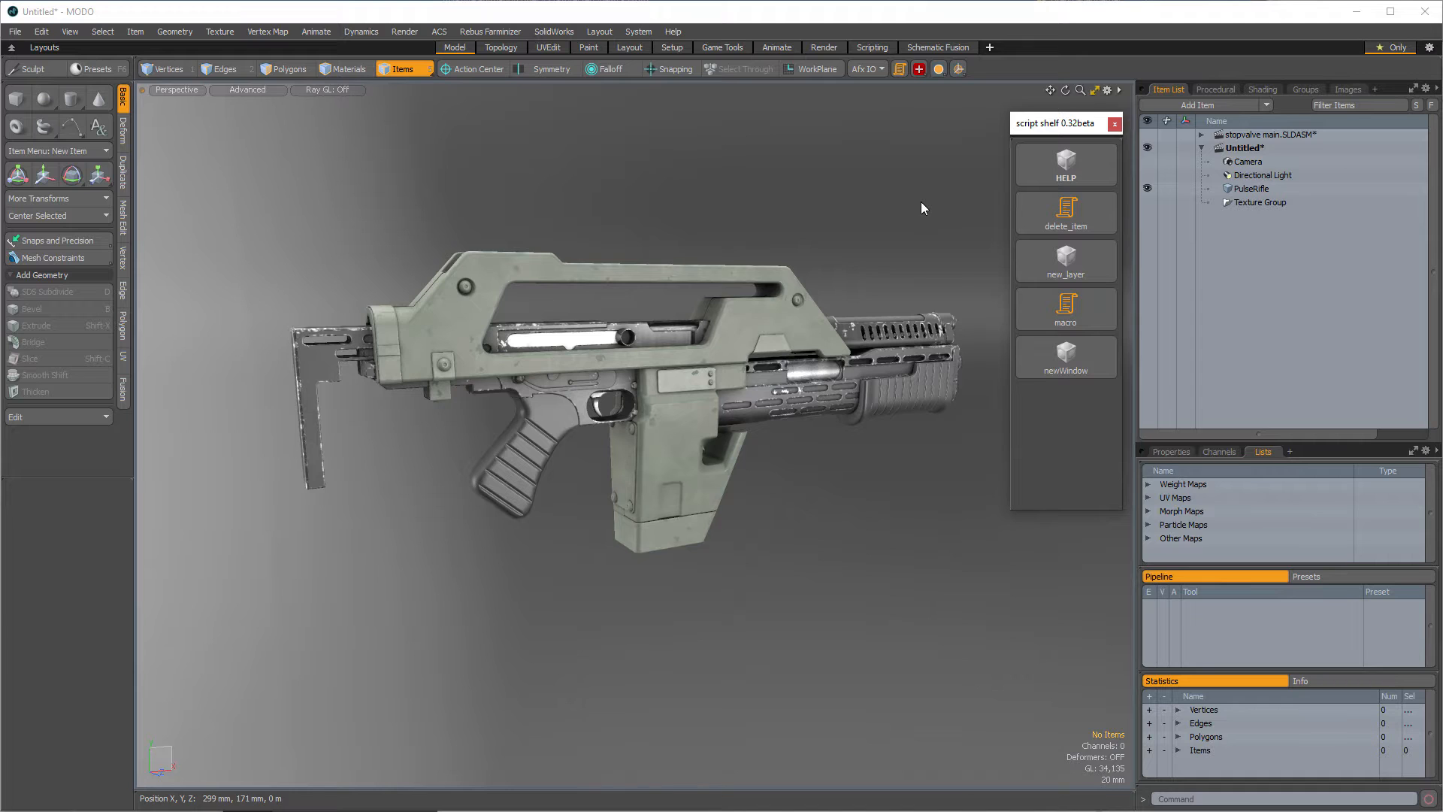
{"action": "left_click", "coordinate": [1043, 262]}
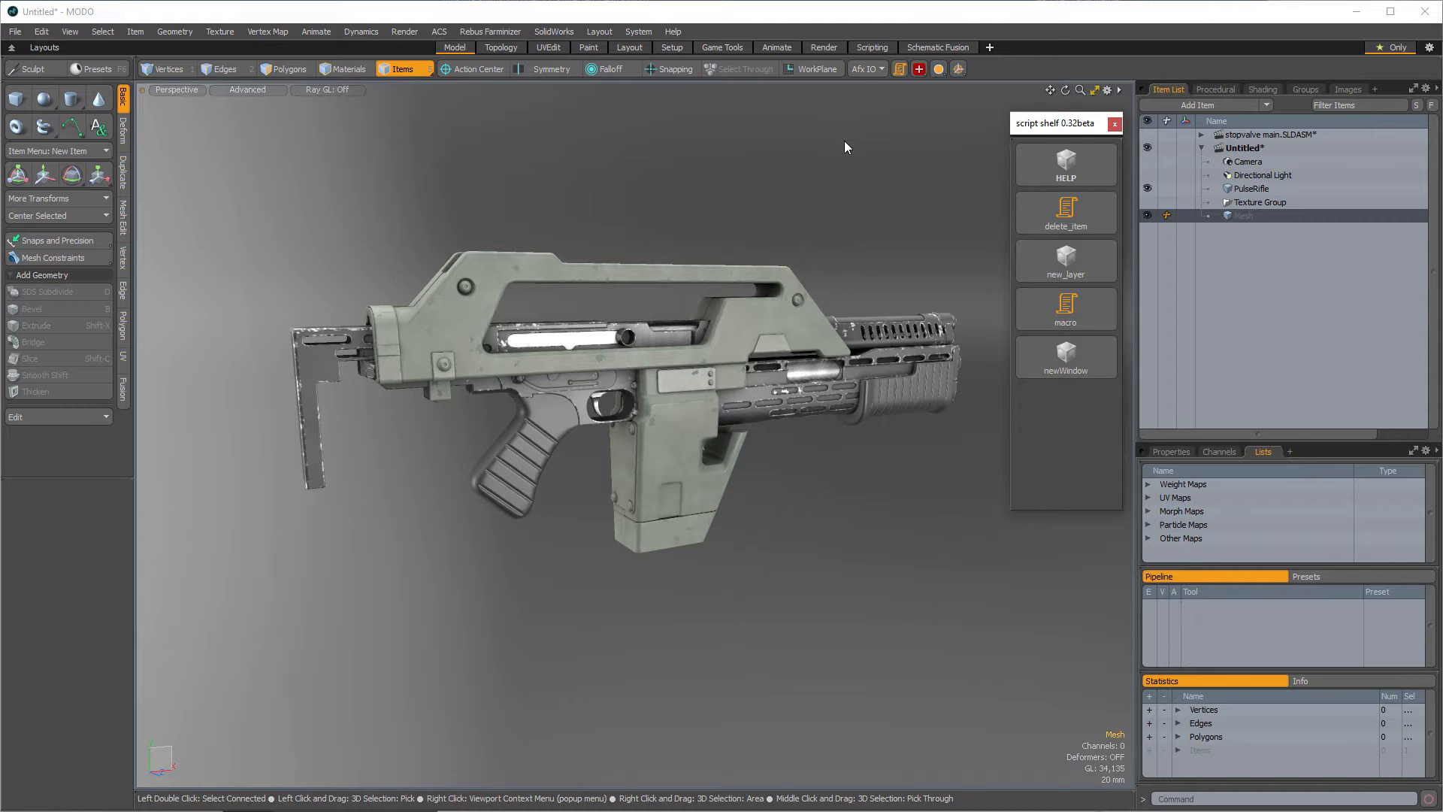
- Open the user scripts folder and browse the Luxology, Kits and Scripts folders in the file browser
{"action": "left_click", "coordinate": [652, 31]}
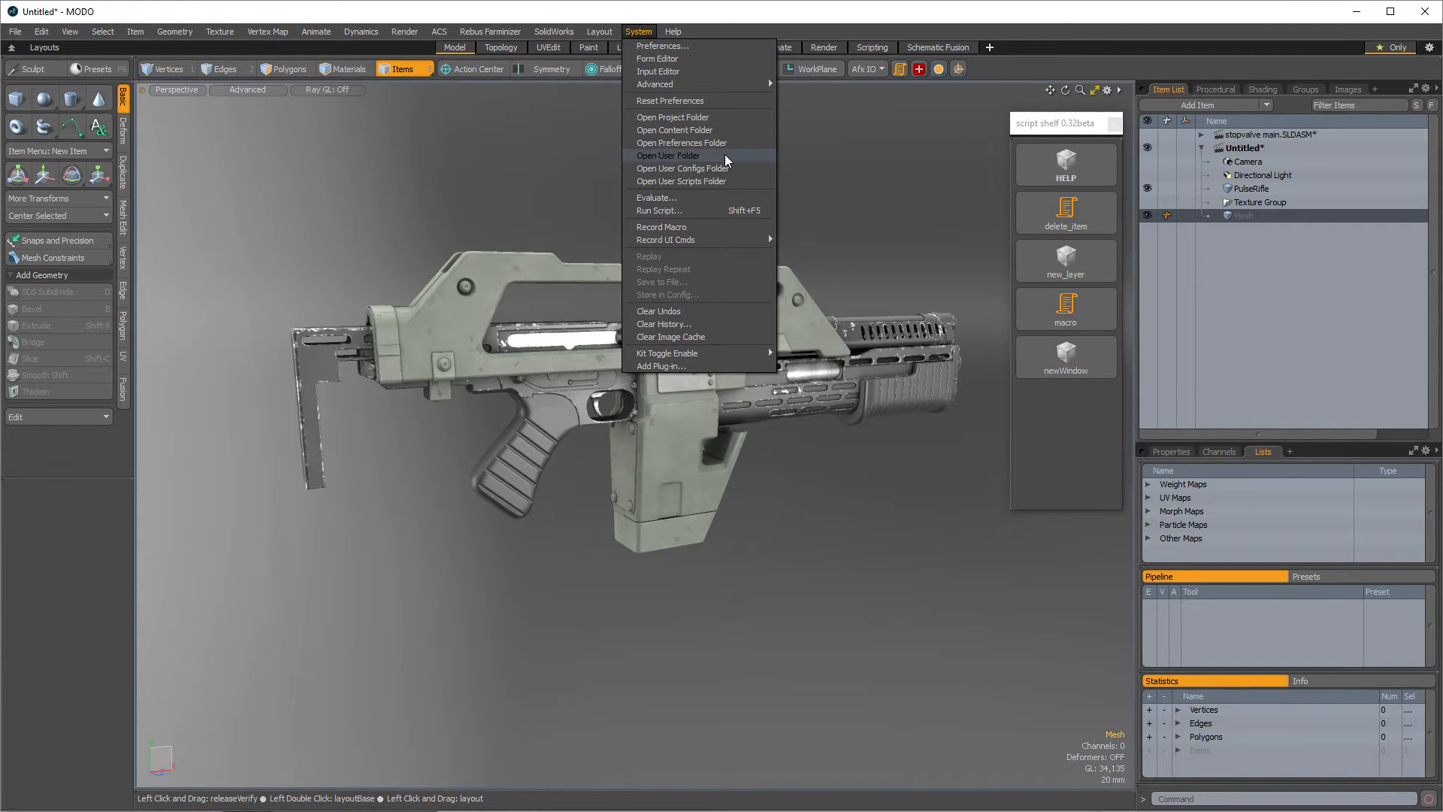
{"action": "left_click", "coordinate": [757, 188]}
{"action": "left_click_drag", "start_coordinate": [680, 188], "coordinate": [760, 183]}
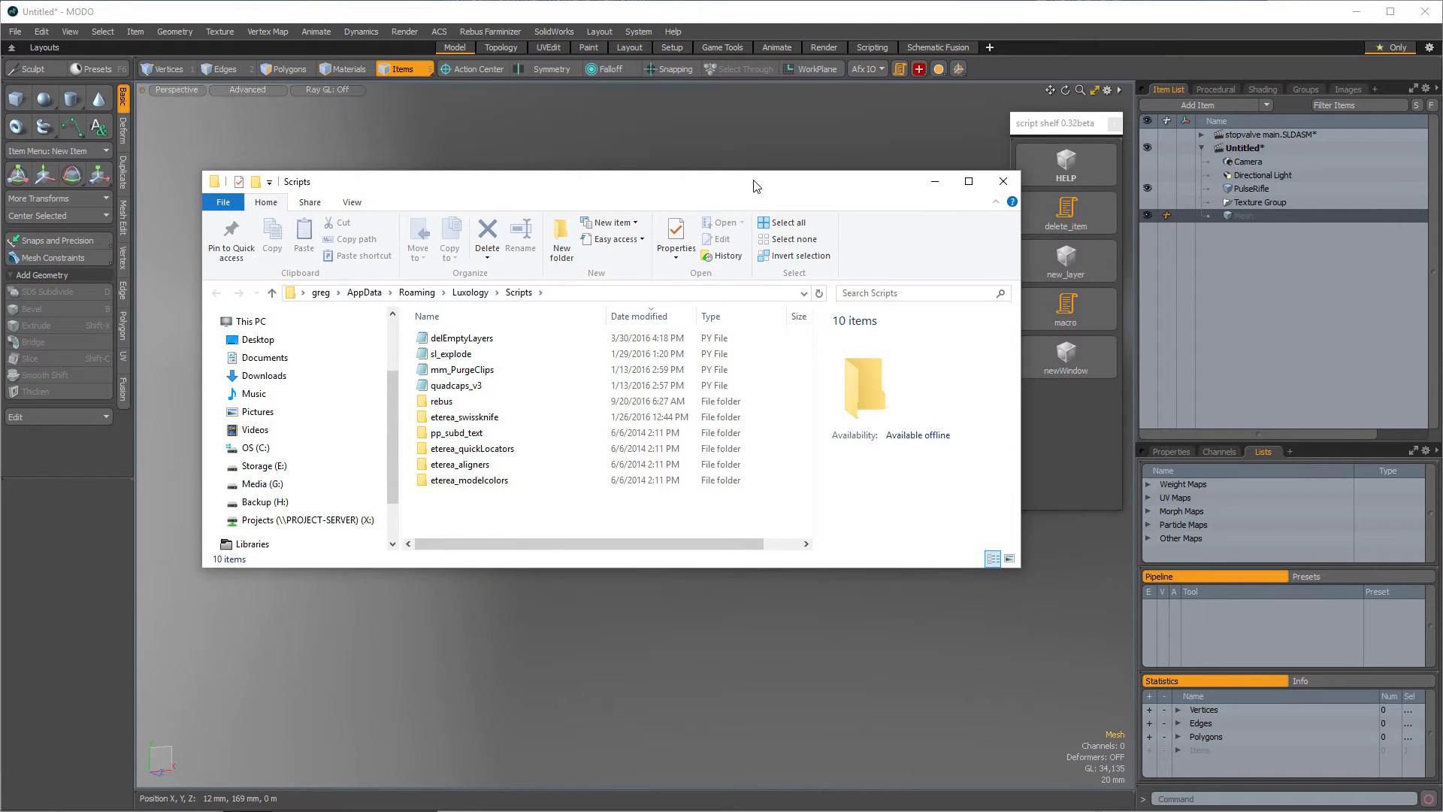
{"action": "left_click", "coordinate": [475, 292]}
{"action": "scroll", "coordinate": [571, 406], "scroll_direction": "down", "scroll_amount": 2}
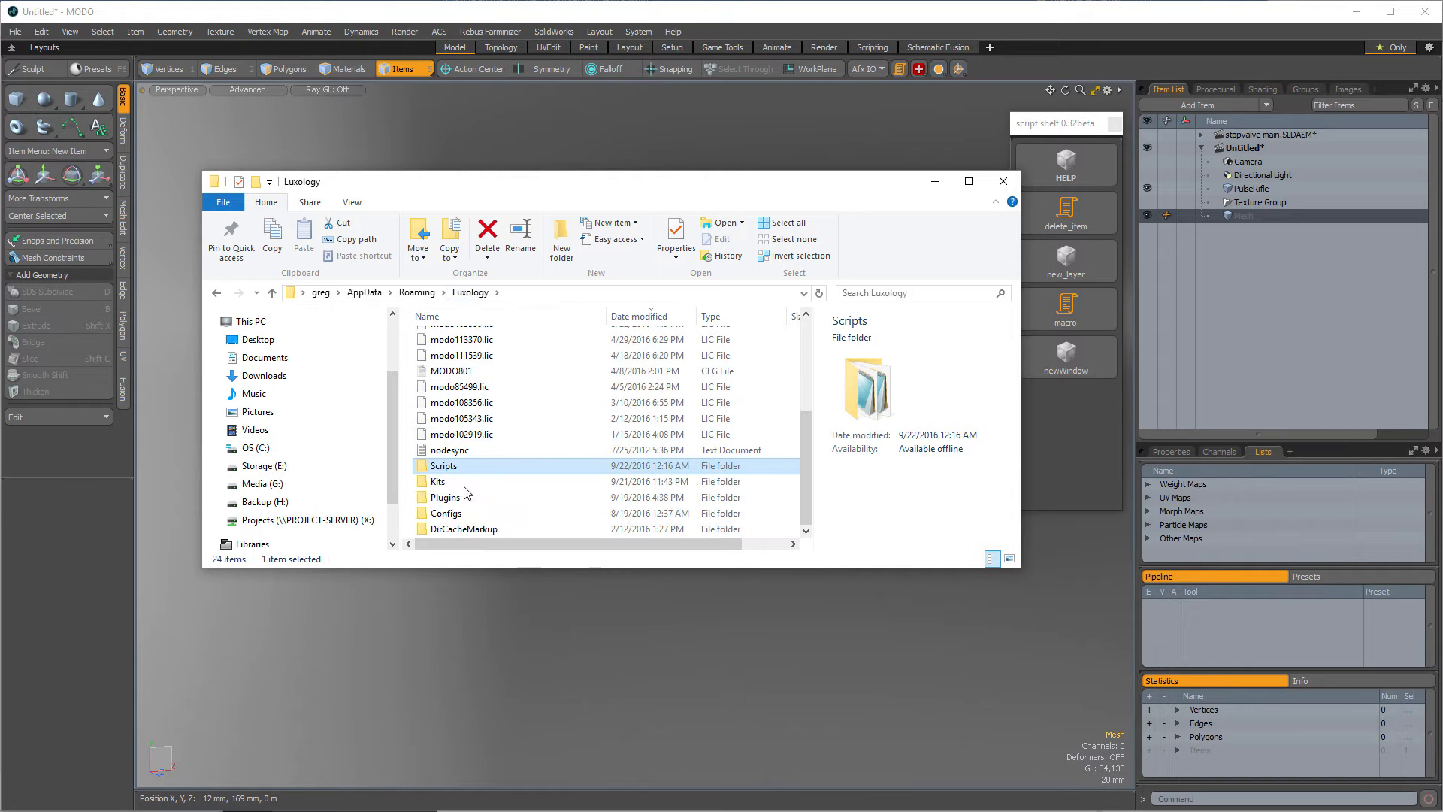
{"action": "double_click", "coordinate": [455, 483]}
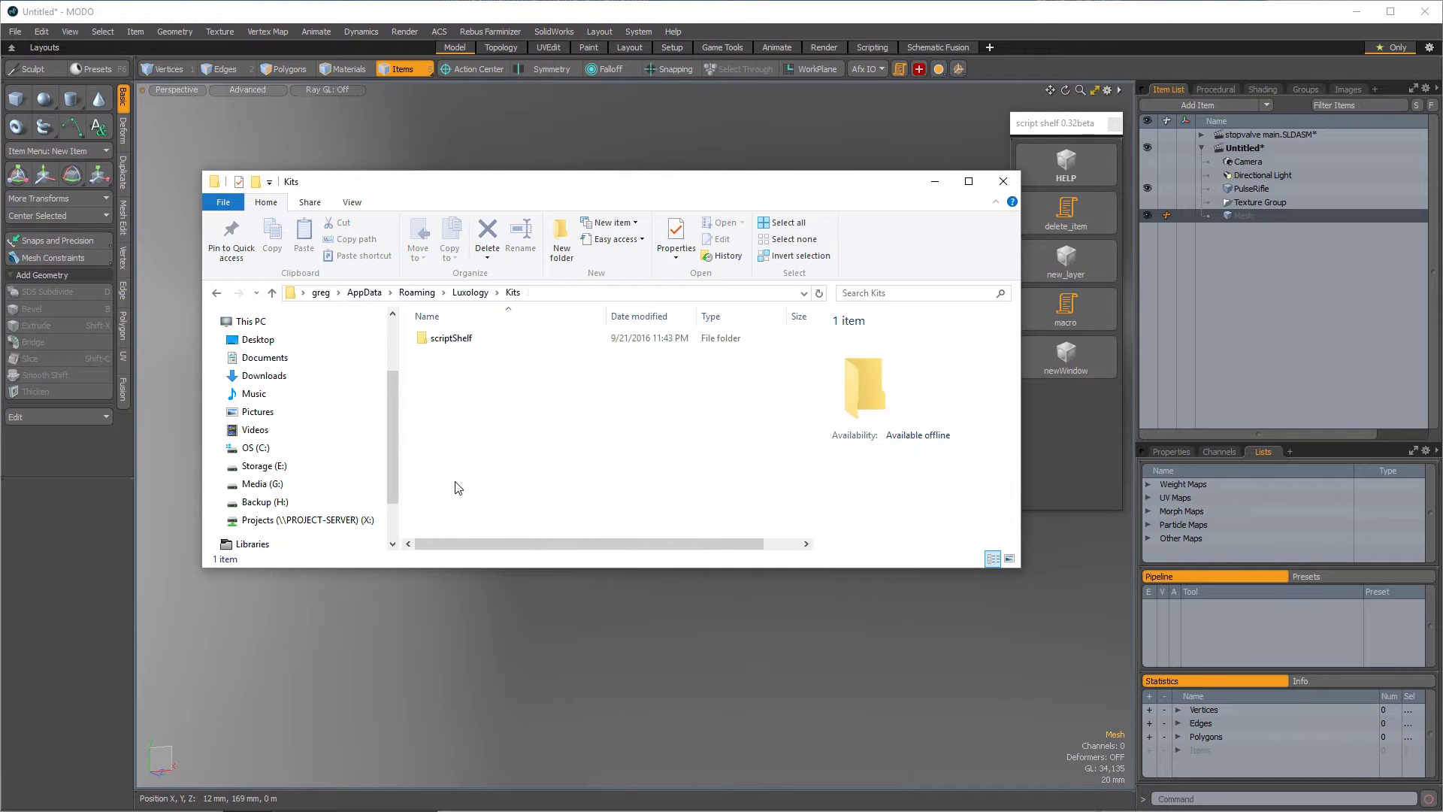
{"action": "left_click", "coordinate": [485, 297]}
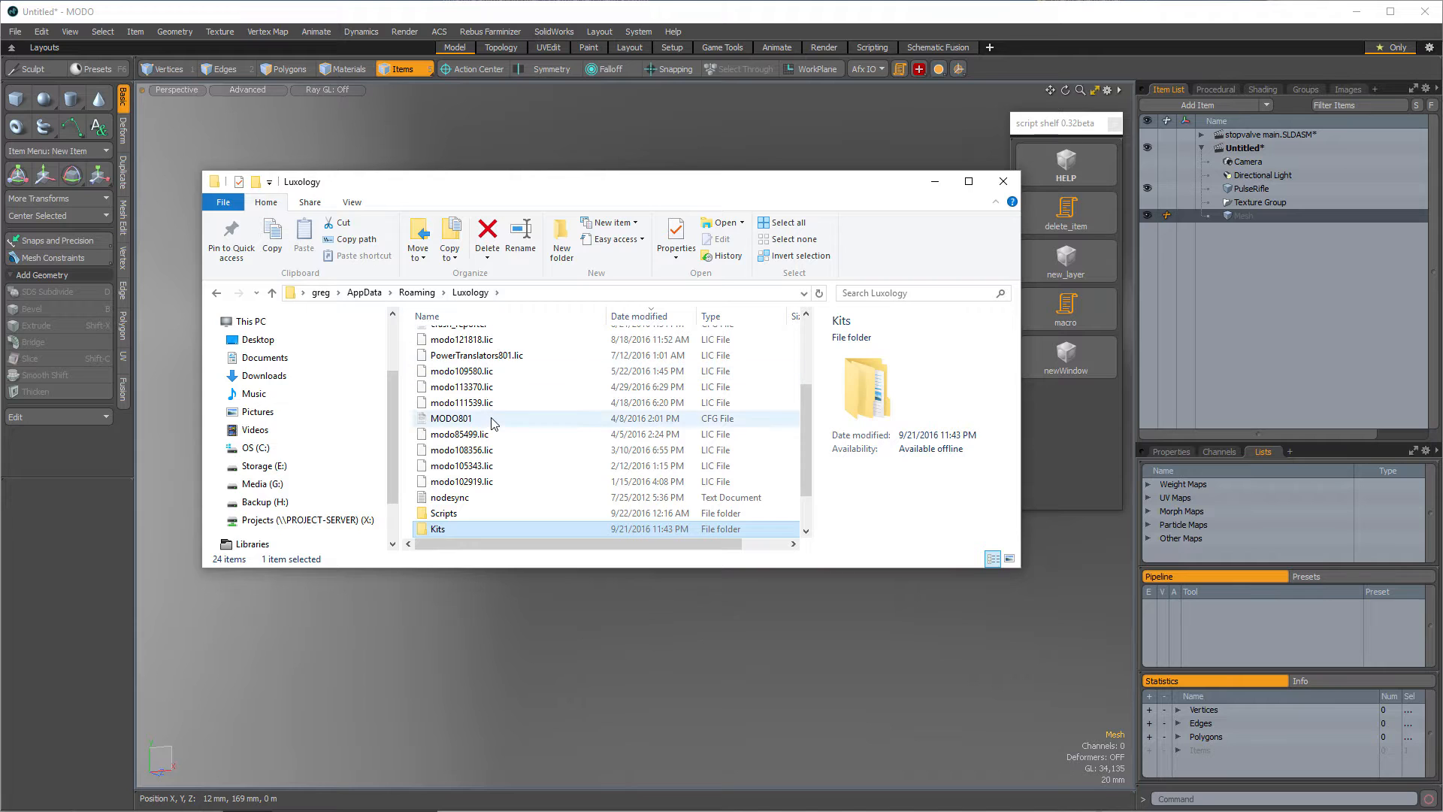
{"action": "double_click", "coordinate": [459, 516]}
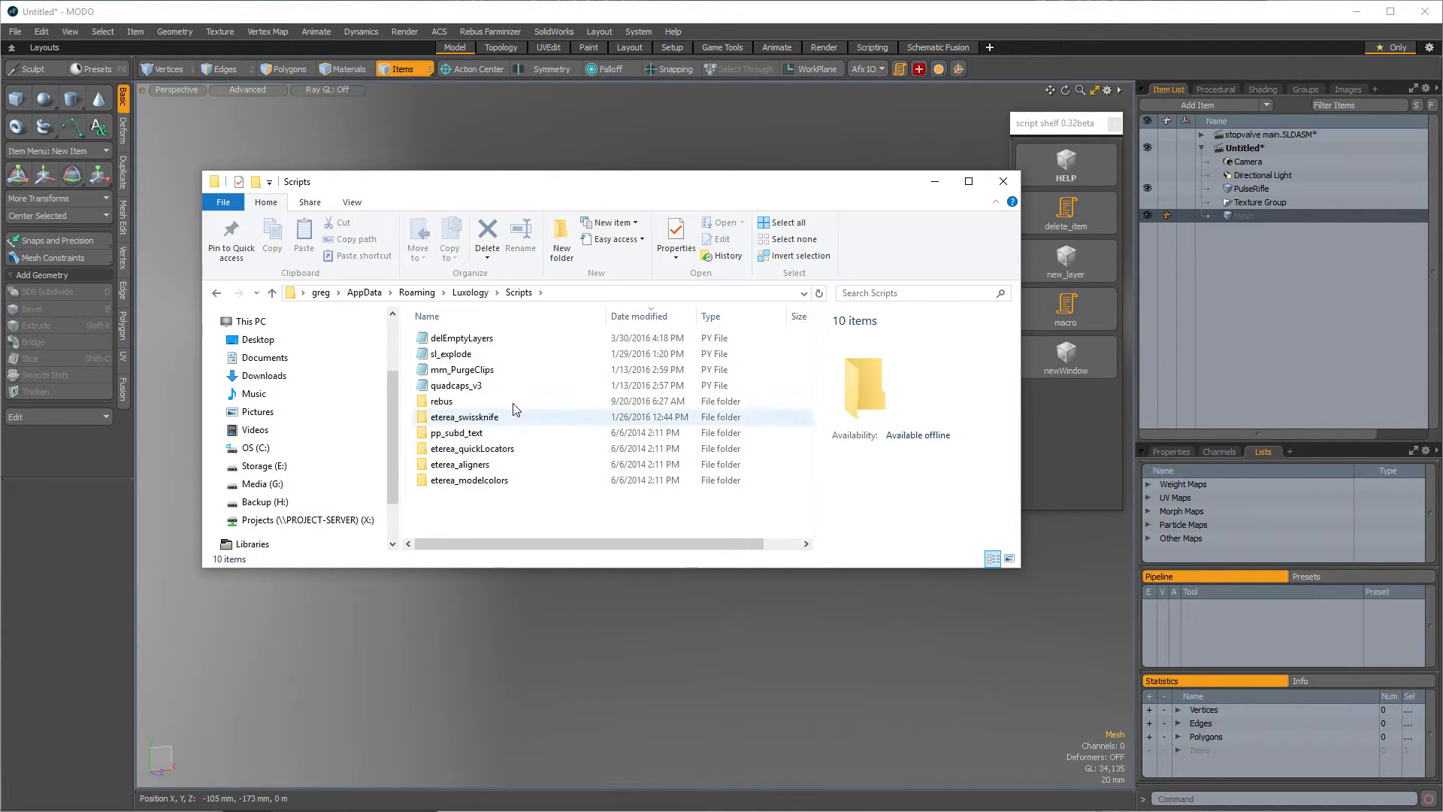
{"action": "left_click", "coordinate": [546, 674]}
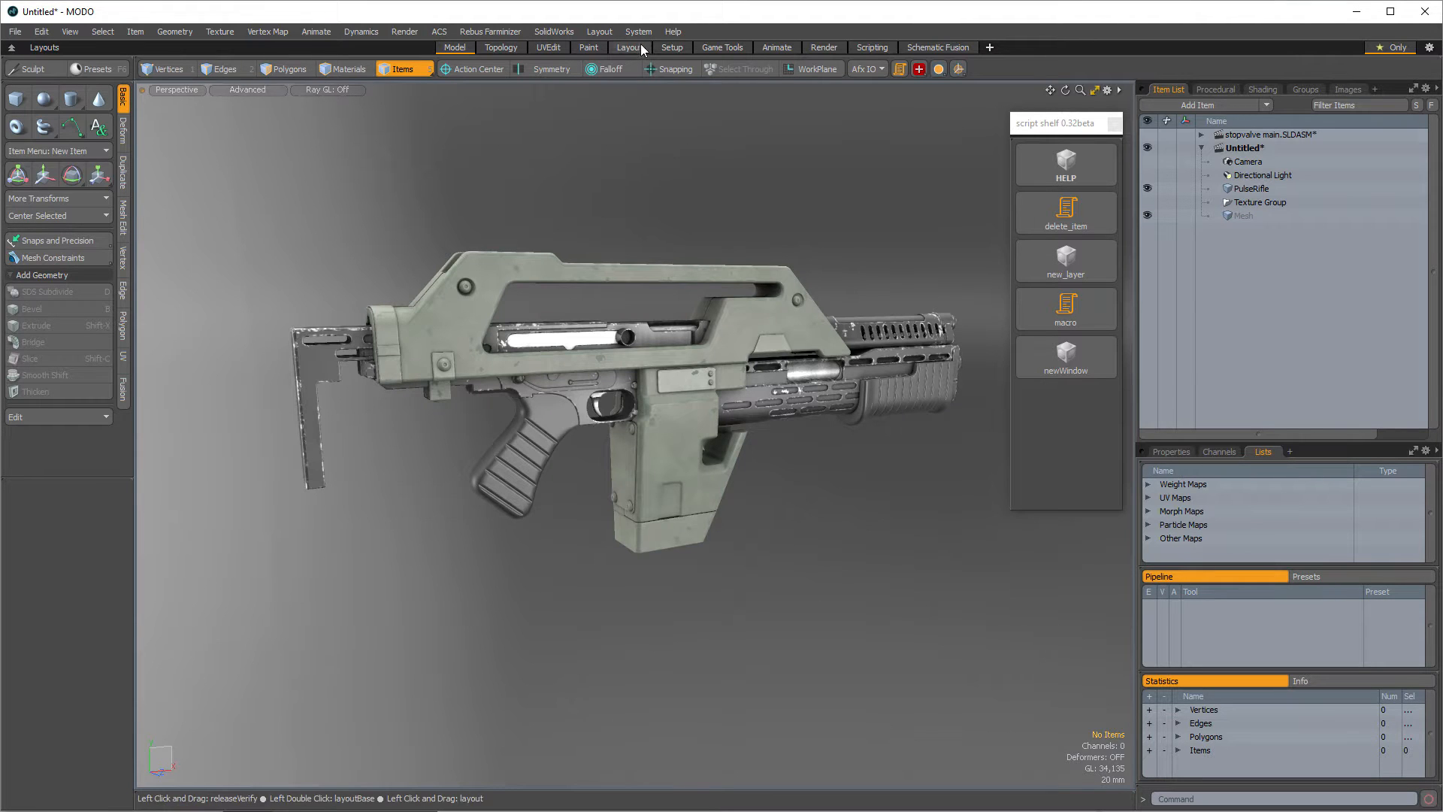
- Run the delEmptyLayers.py script from the AppData Roaming Luxology Scripts folder
{"action": "left_click", "coordinate": [655, 31]}
{"action": "left_click", "coordinate": [705, 211]}
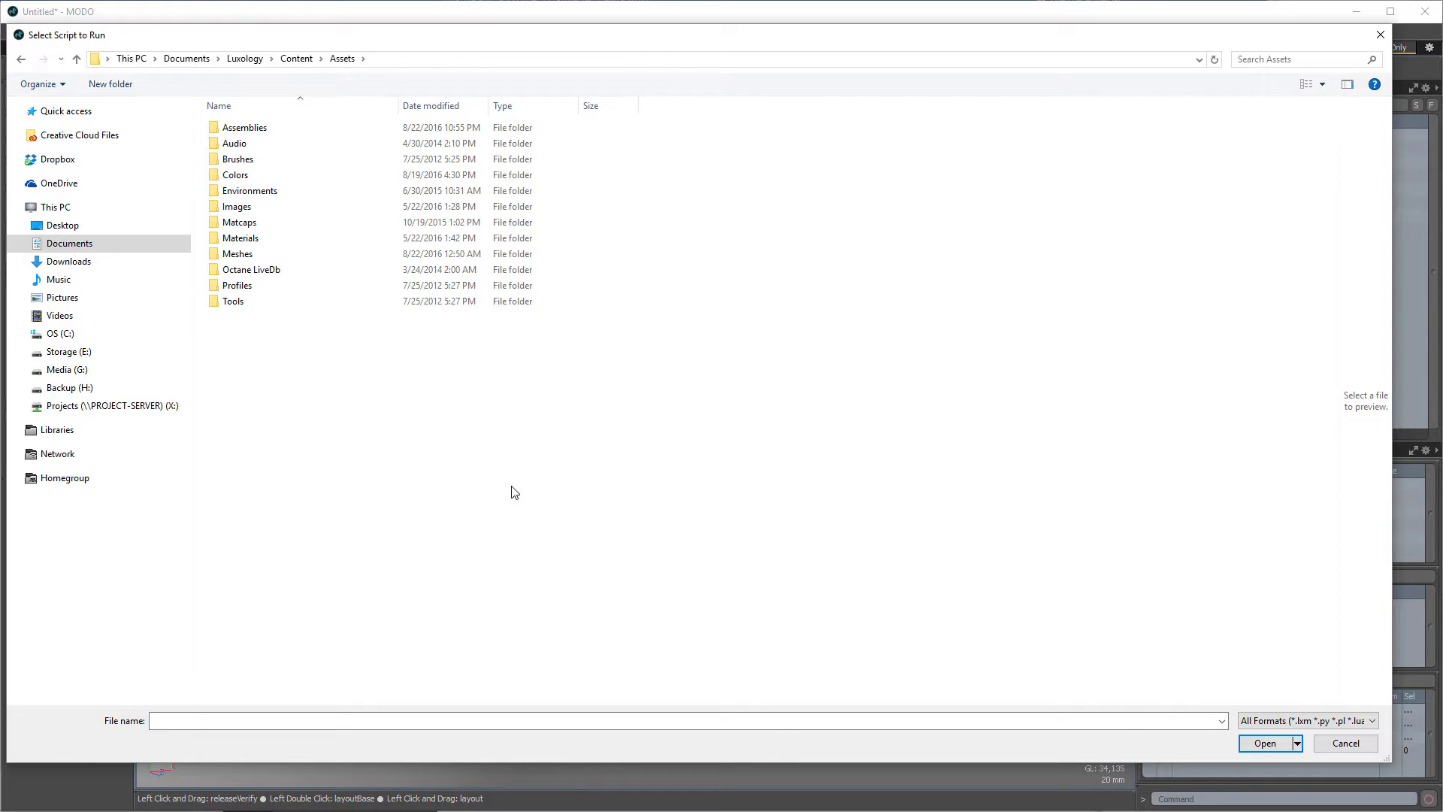
{"action": "left_click", "coordinate": [82, 337]}
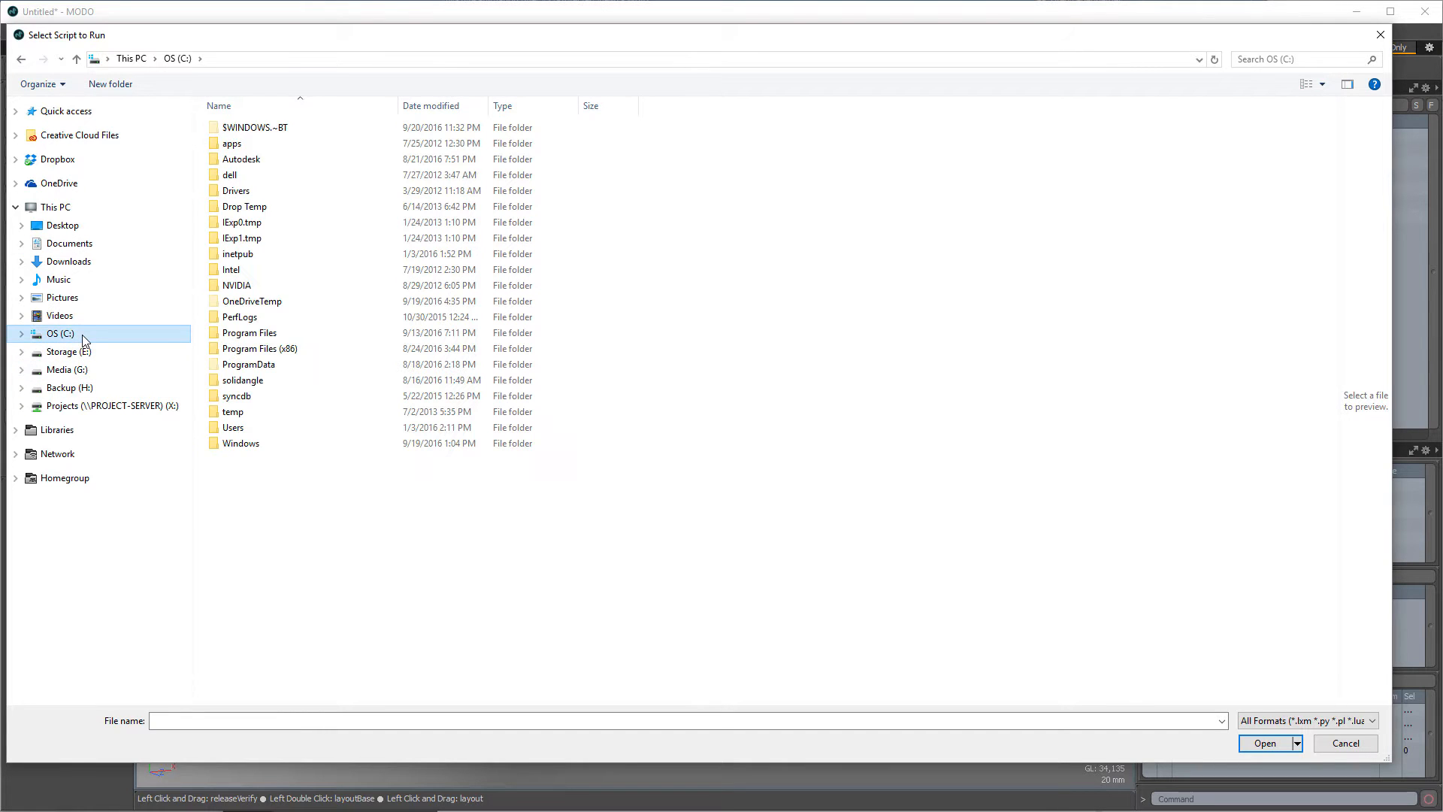
{"action": "double_click", "coordinate": [233, 427]}
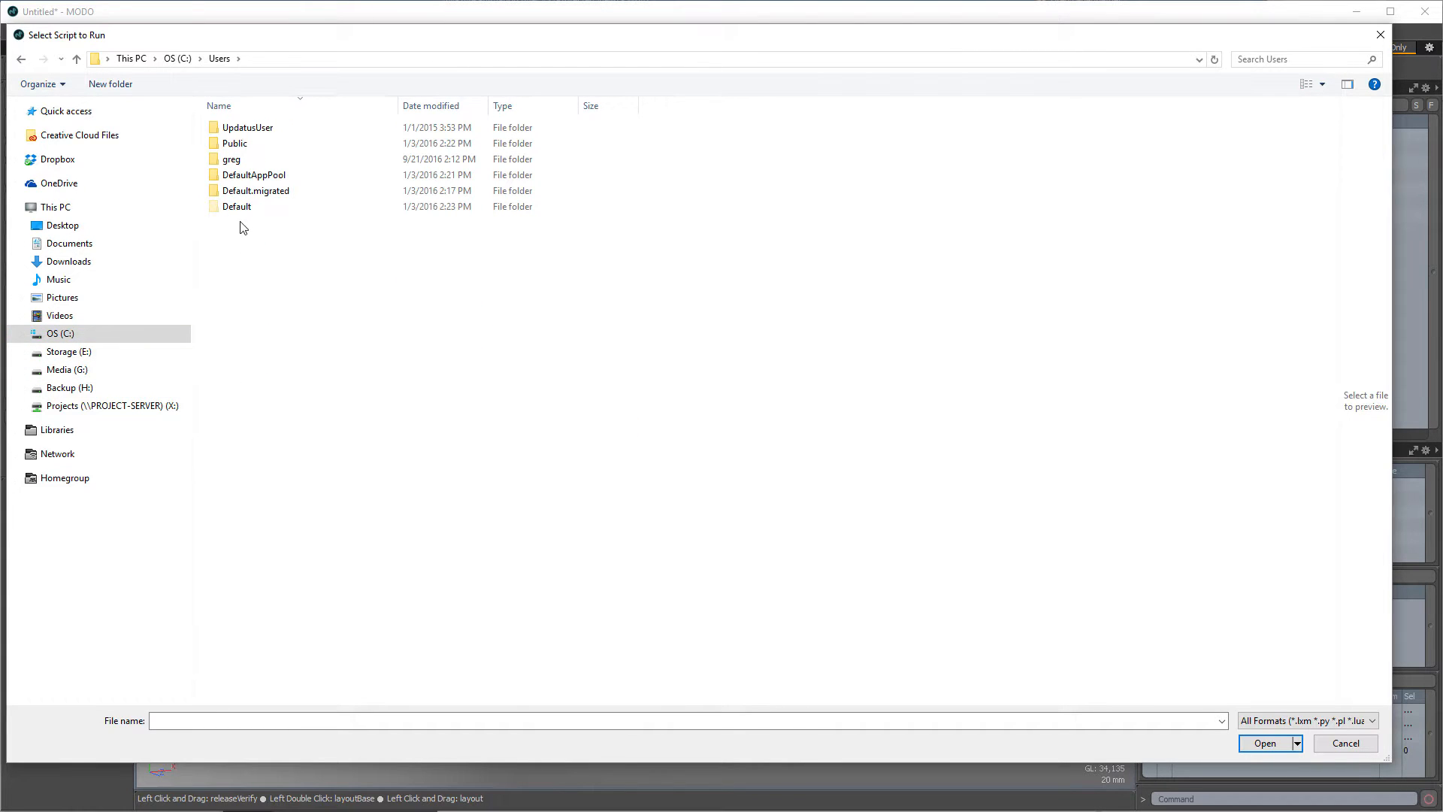
{"action": "double_click", "coordinate": [275, 159]}
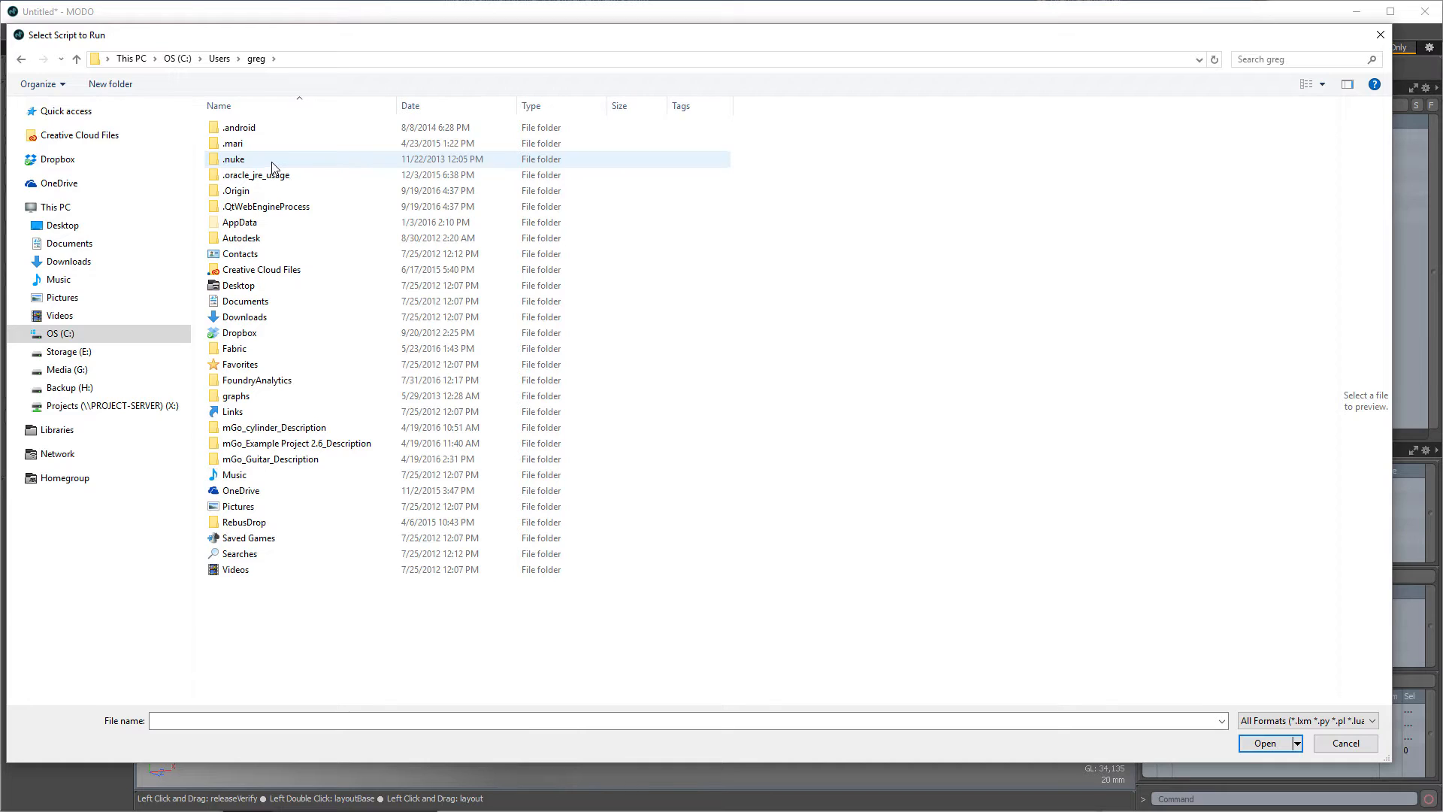
{"action": "double_click", "coordinate": [286, 229]}
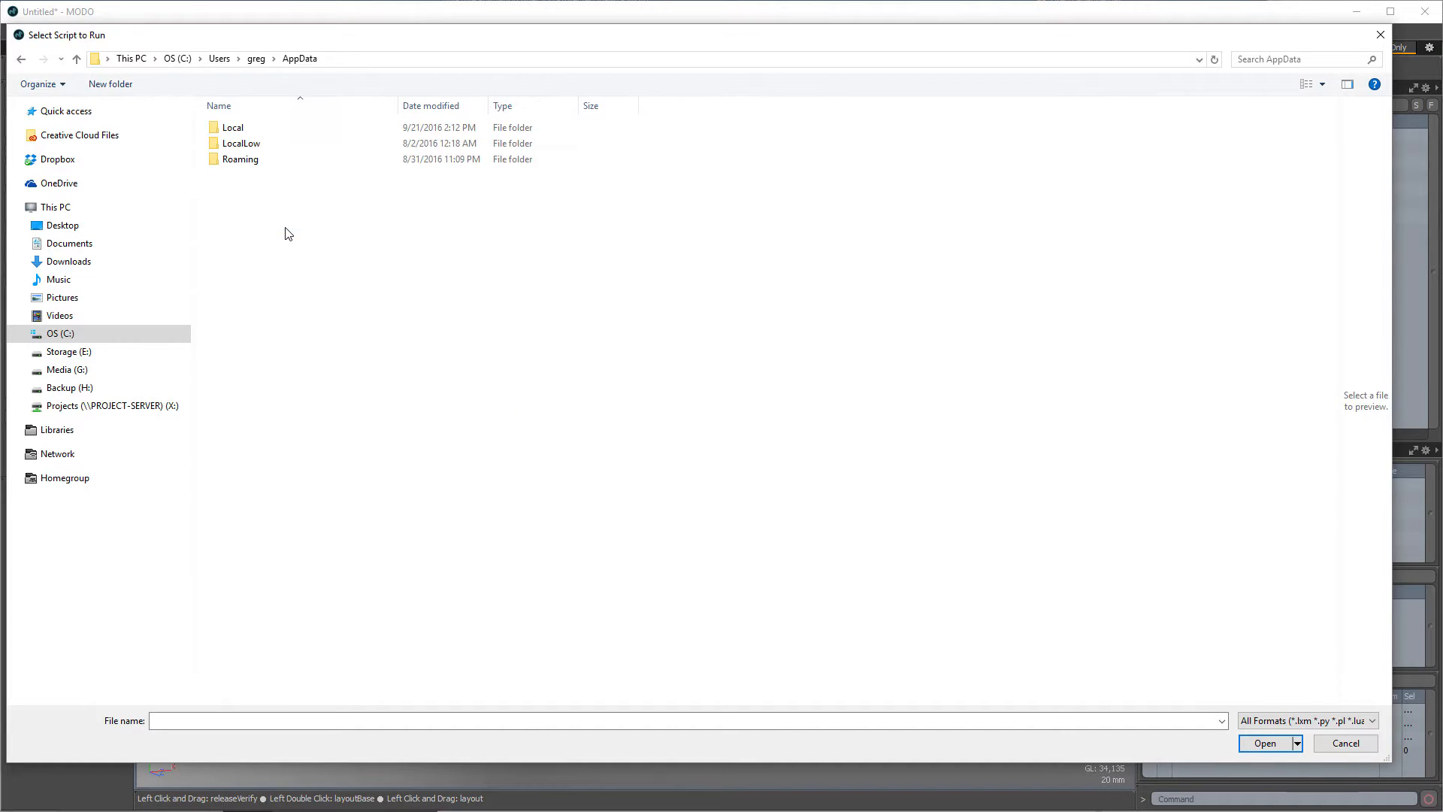
{"action": "double_click", "coordinate": [253, 162]}
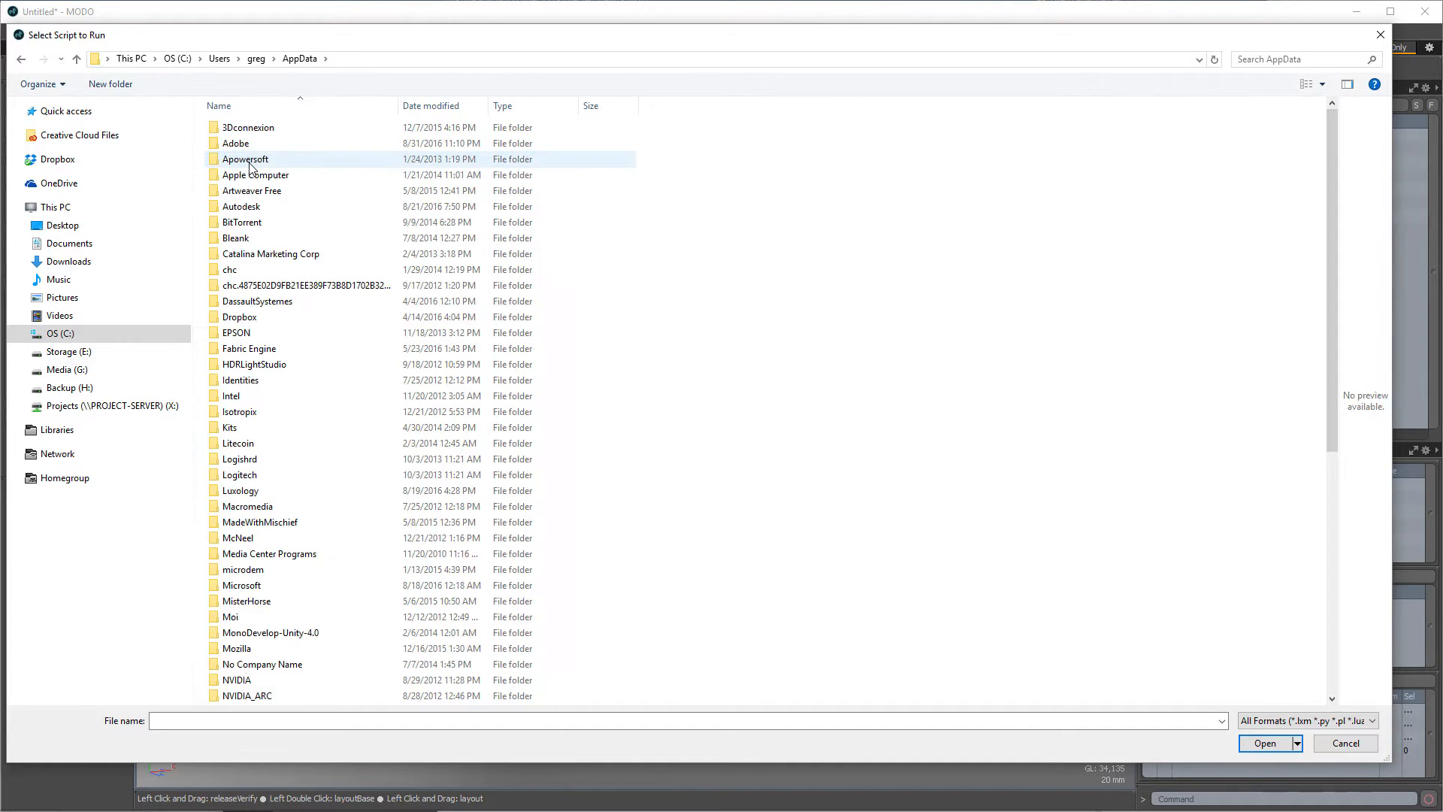
{"action": "double_click", "coordinate": [306, 493]}
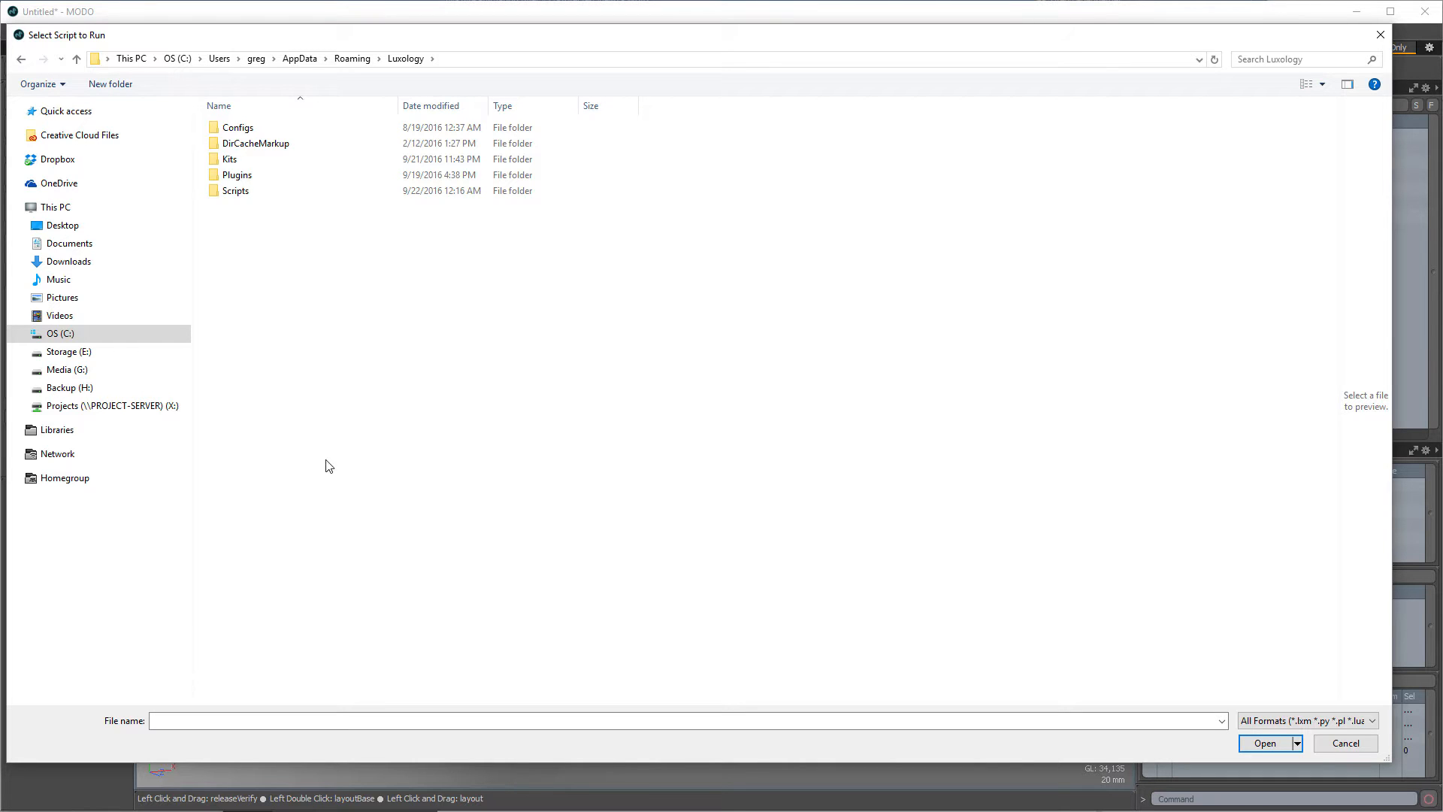
{"action": "double_click", "coordinate": [255, 194]}
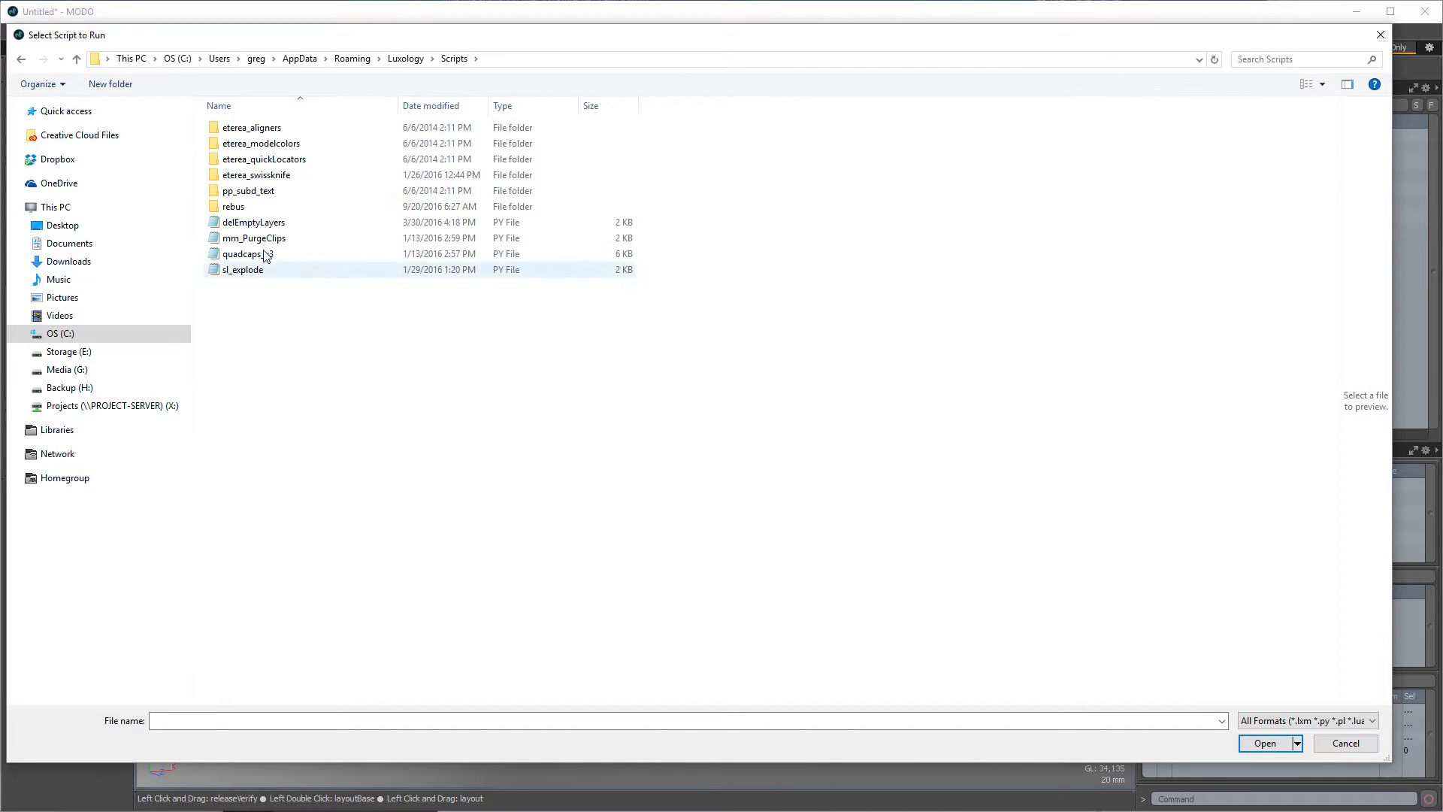
{"action": "double_click", "coordinate": [272, 224]}
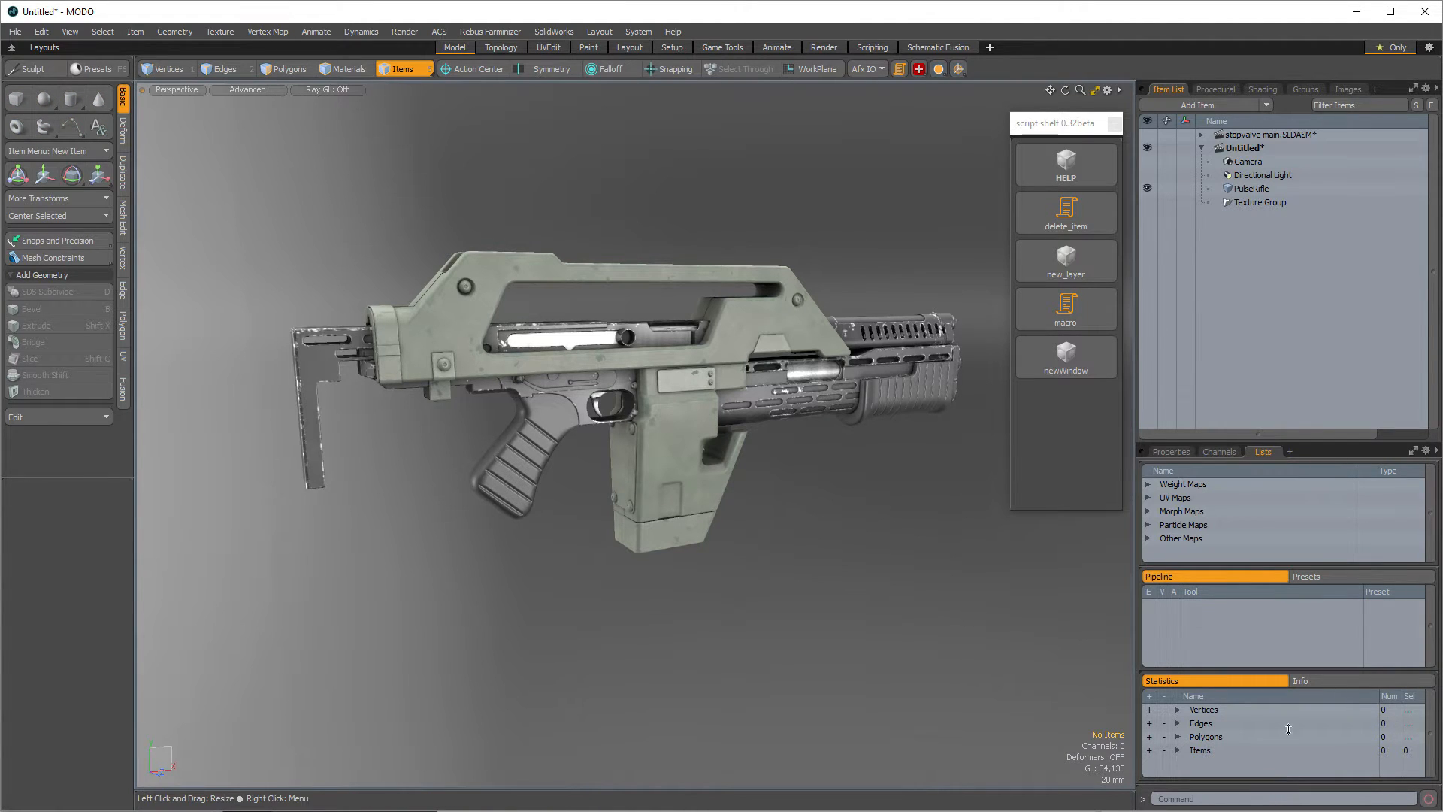
- Enlarge the Command History panel and load the delEmptyLayers.py entry into the command line
{"action": "left_click_drag", "start_coordinate": [1289, 785], "coordinate": [1307, 538]}
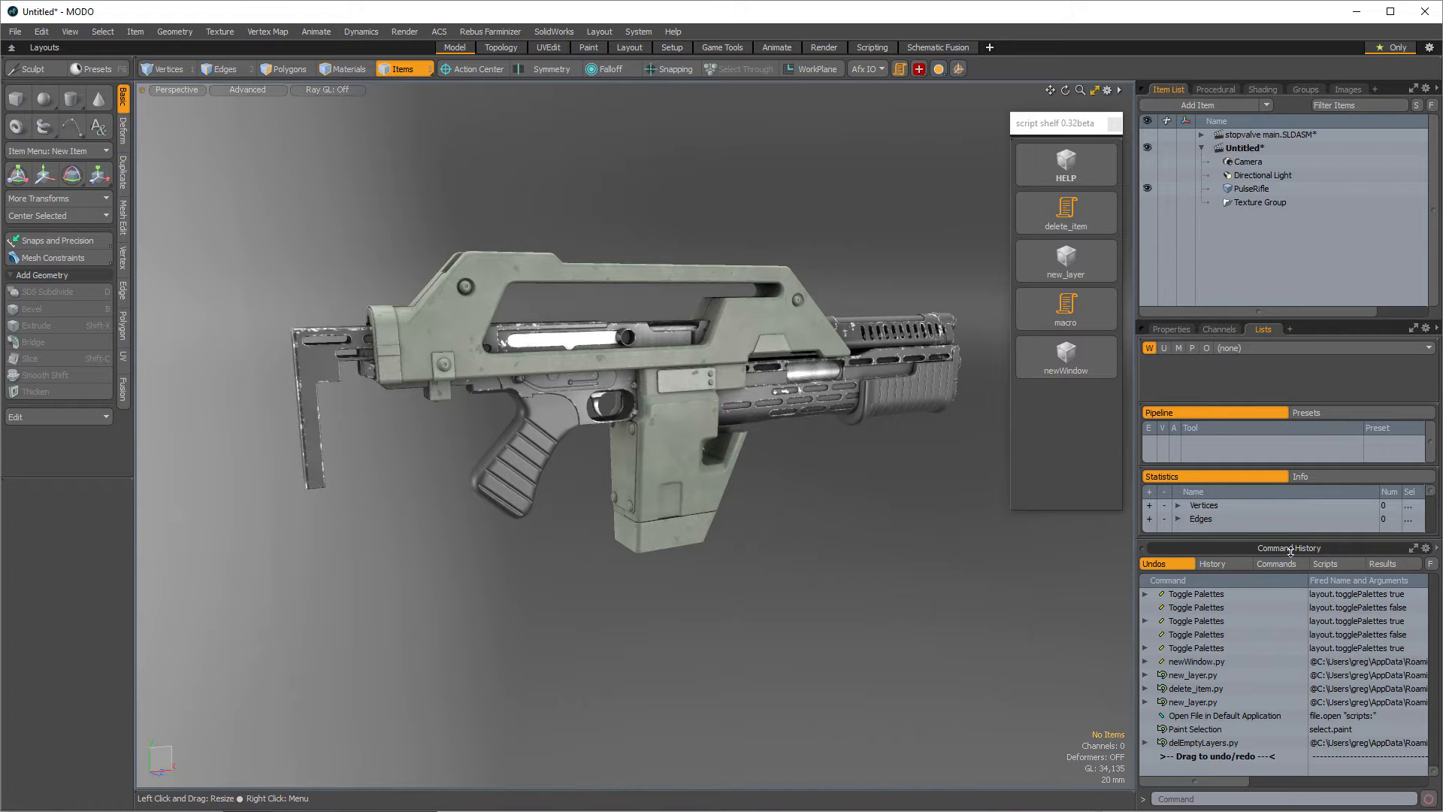
{"action": "left_click", "coordinate": [1196, 745]}
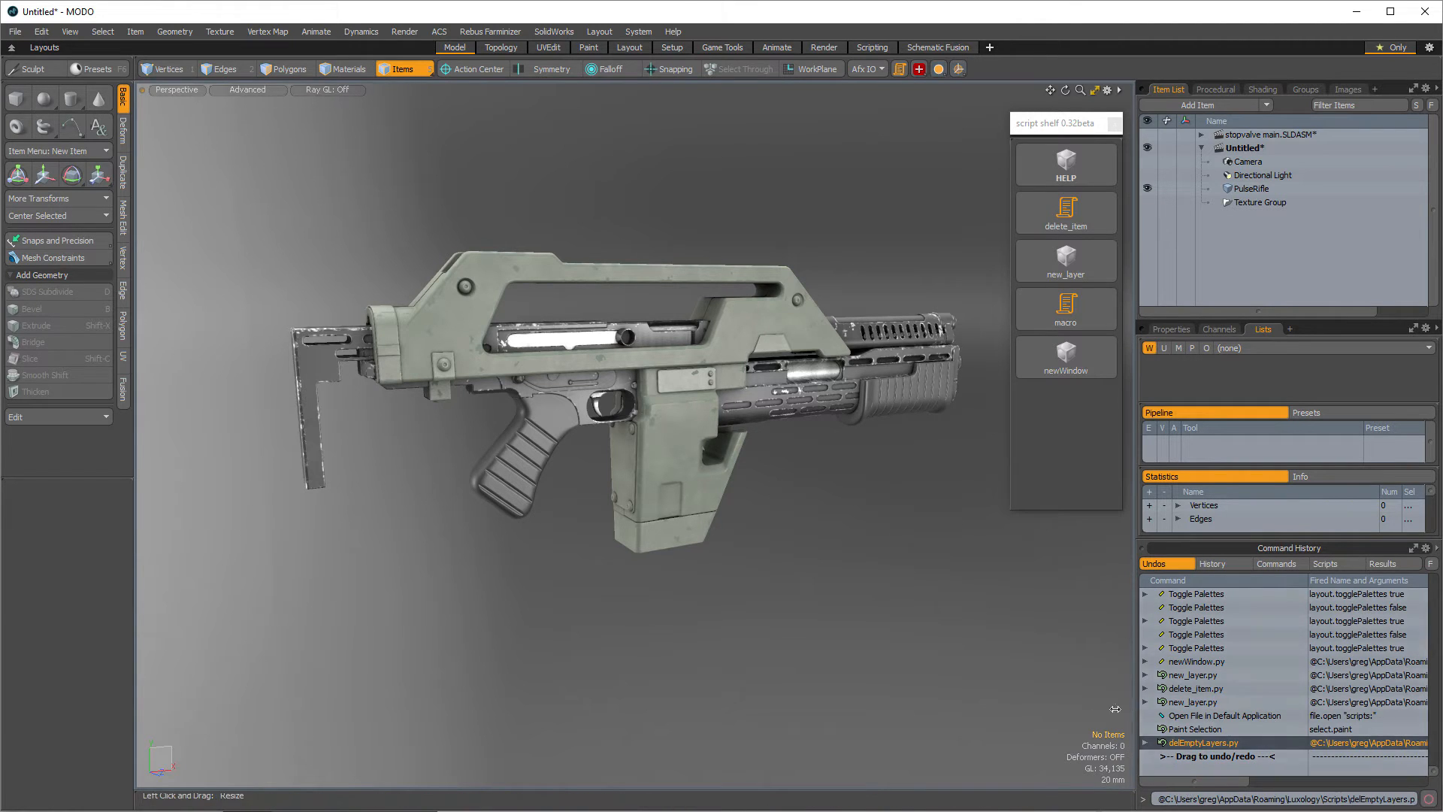
{"action": "left_click_drag", "start_coordinate": [1135, 709], "coordinate": [1008, 703]}
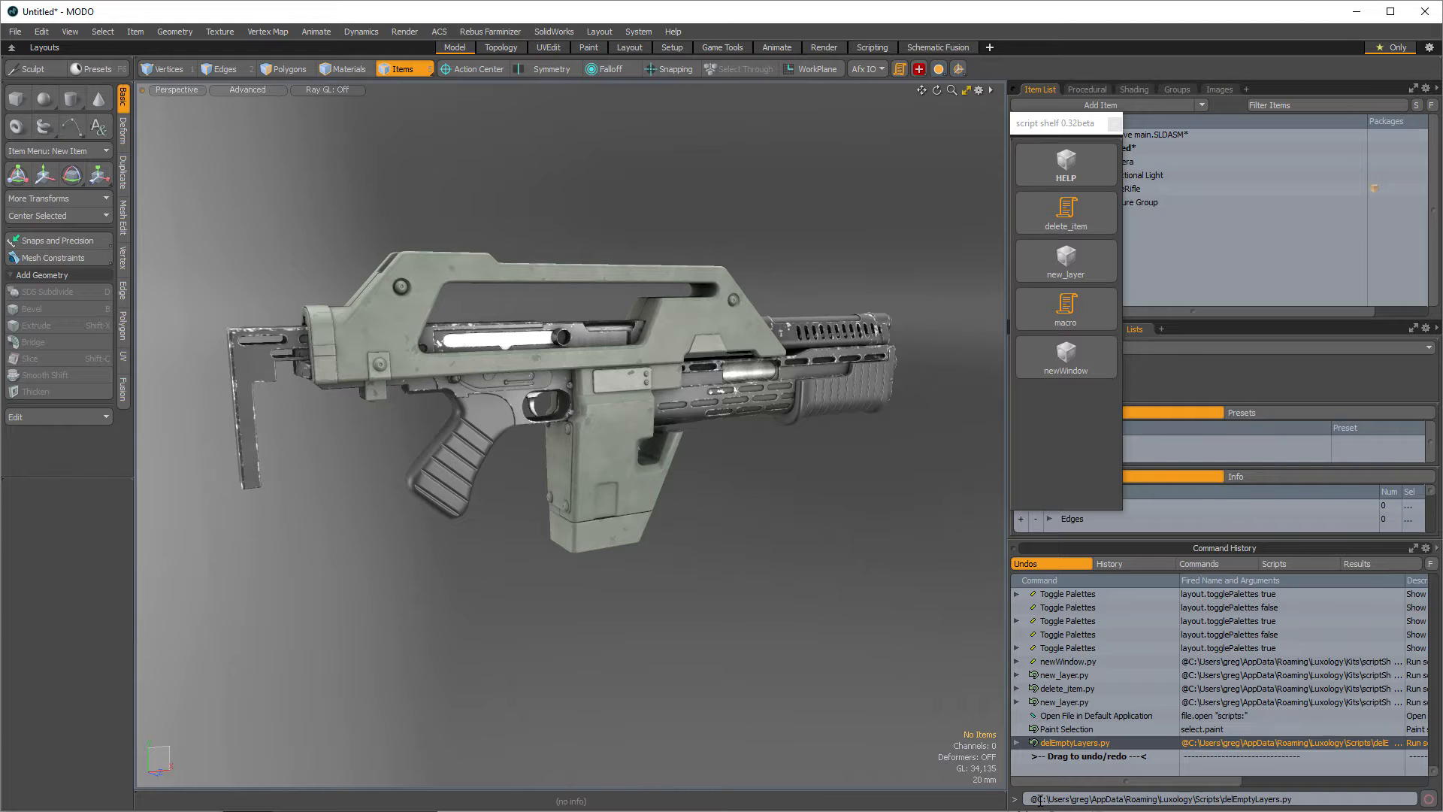
{"action": "left_click_drag", "start_coordinate": [1038, 799], "coordinate": [1219, 799]}
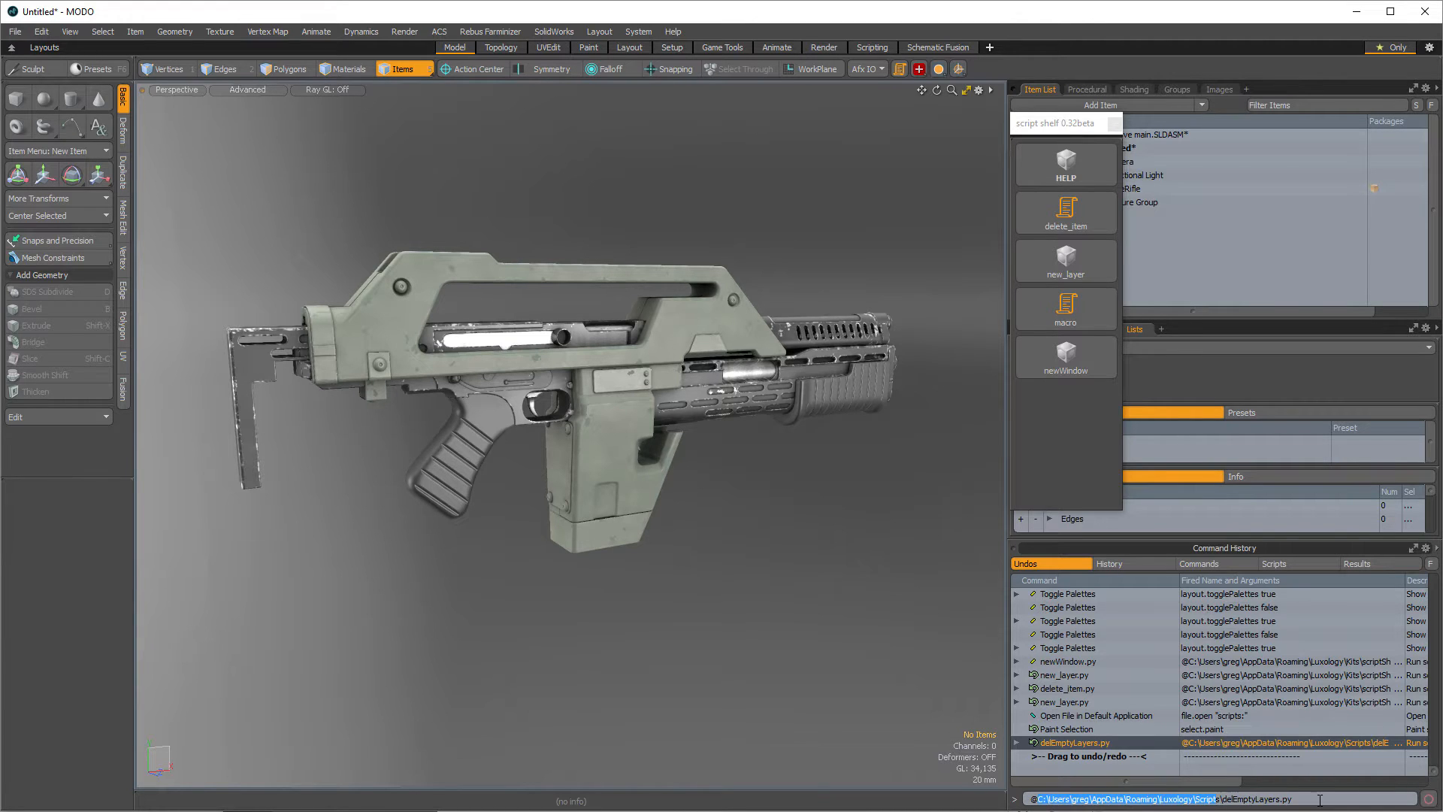
{"action": "key", "text": "Delete"}
{"action": "key", "text": "Delete"}
{"action": "key", "text": "Delete"}
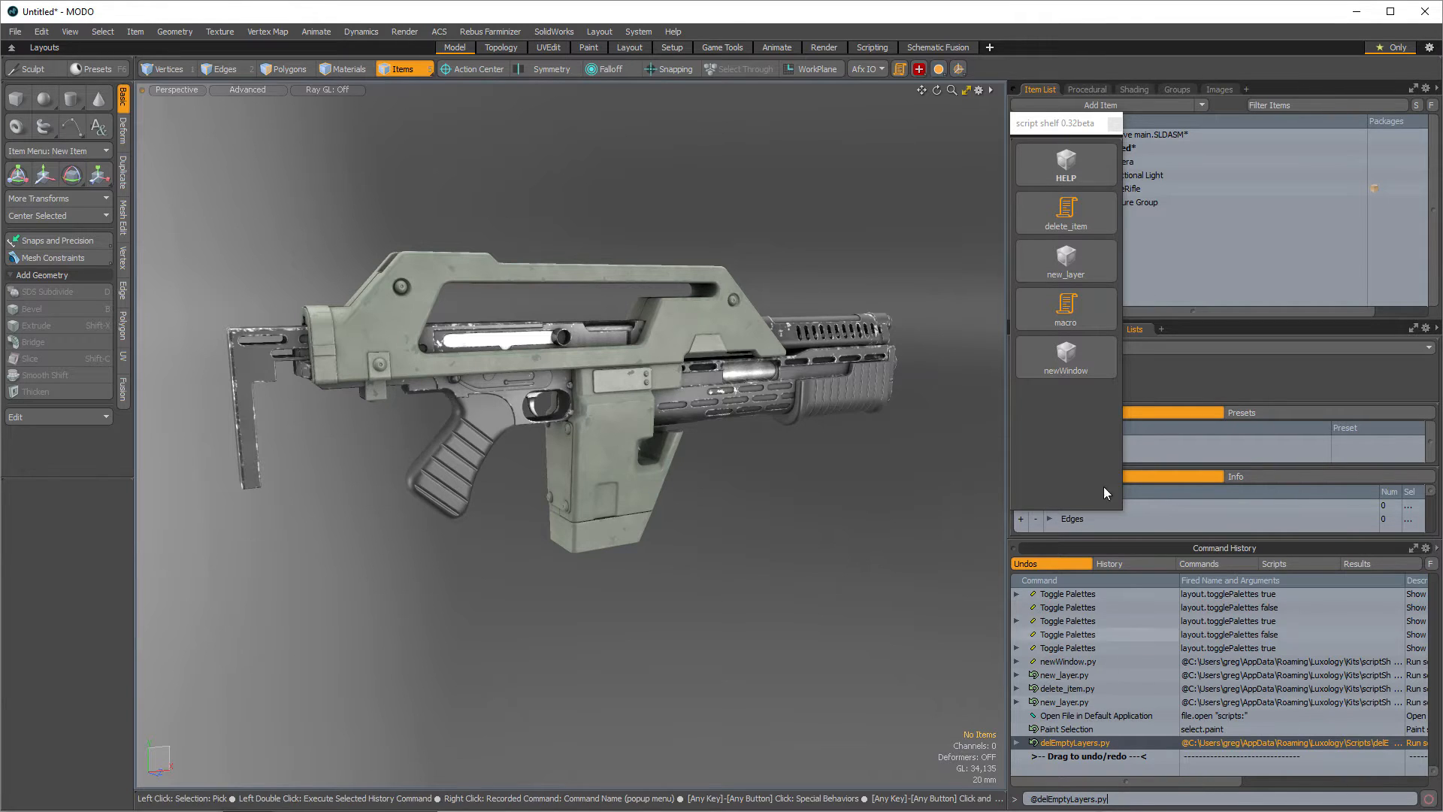
- Add a new mesh layer from the script shelf and move the shelf palette further left
{"action": "left_click", "coordinate": [1094, 263]}
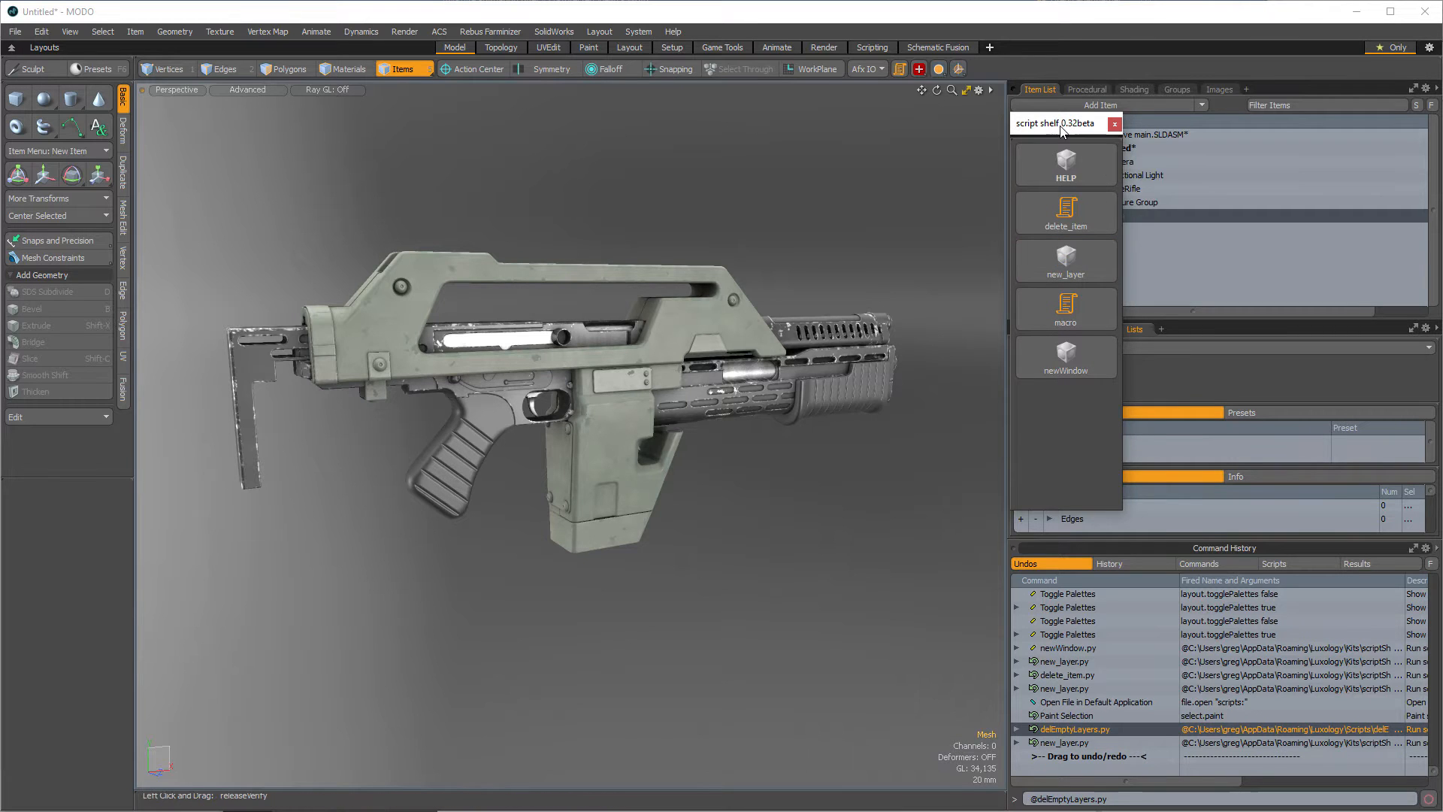
{"action": "left_click_drag", "start_coordinate": [1062, 124], "coordinate": [905, 108]}
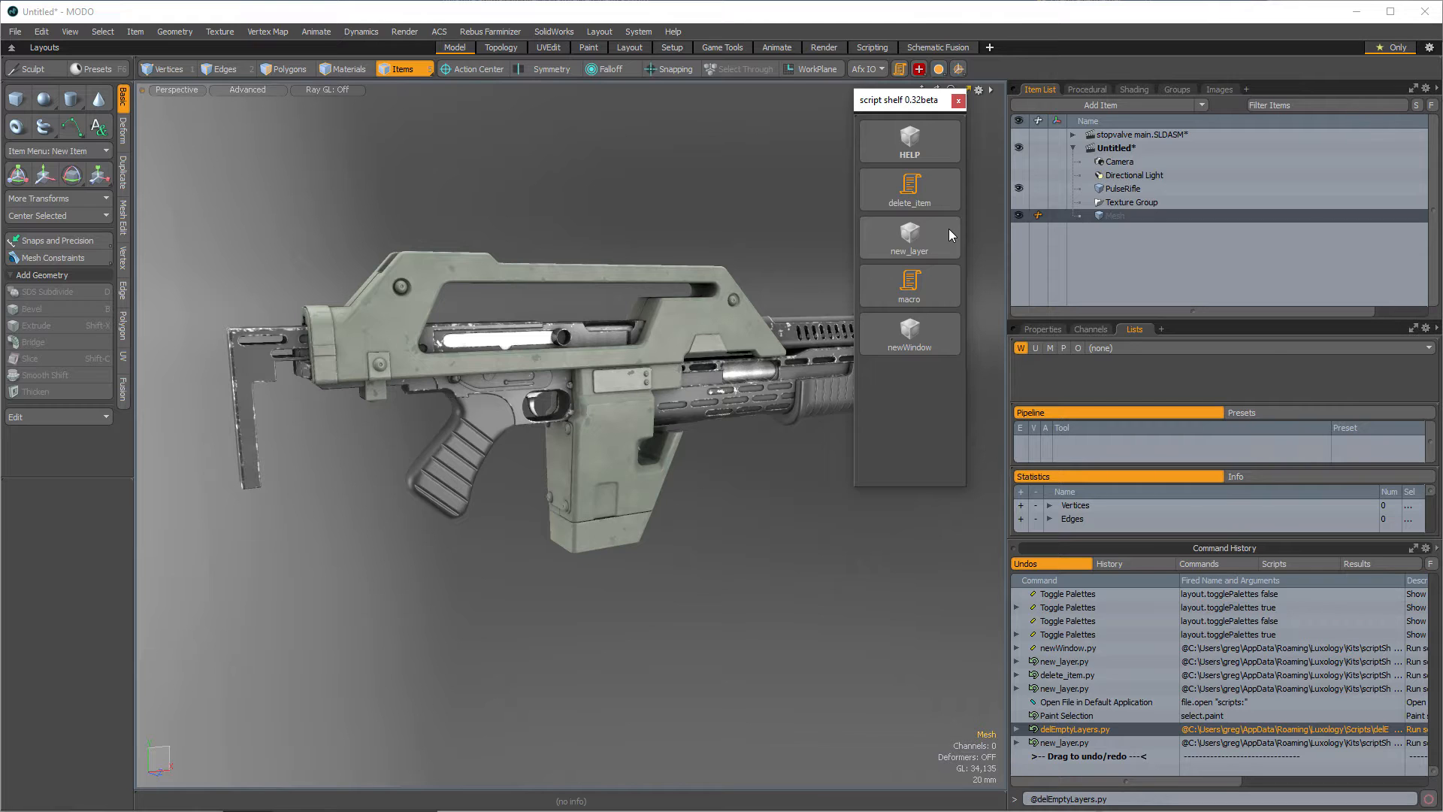
- Resize the Item List, Lists and Command History panels in the right-hand layout
{"action": "left_click_drag", "start_coordinate": [1298, 319], "coordinate": [1279, 124]}
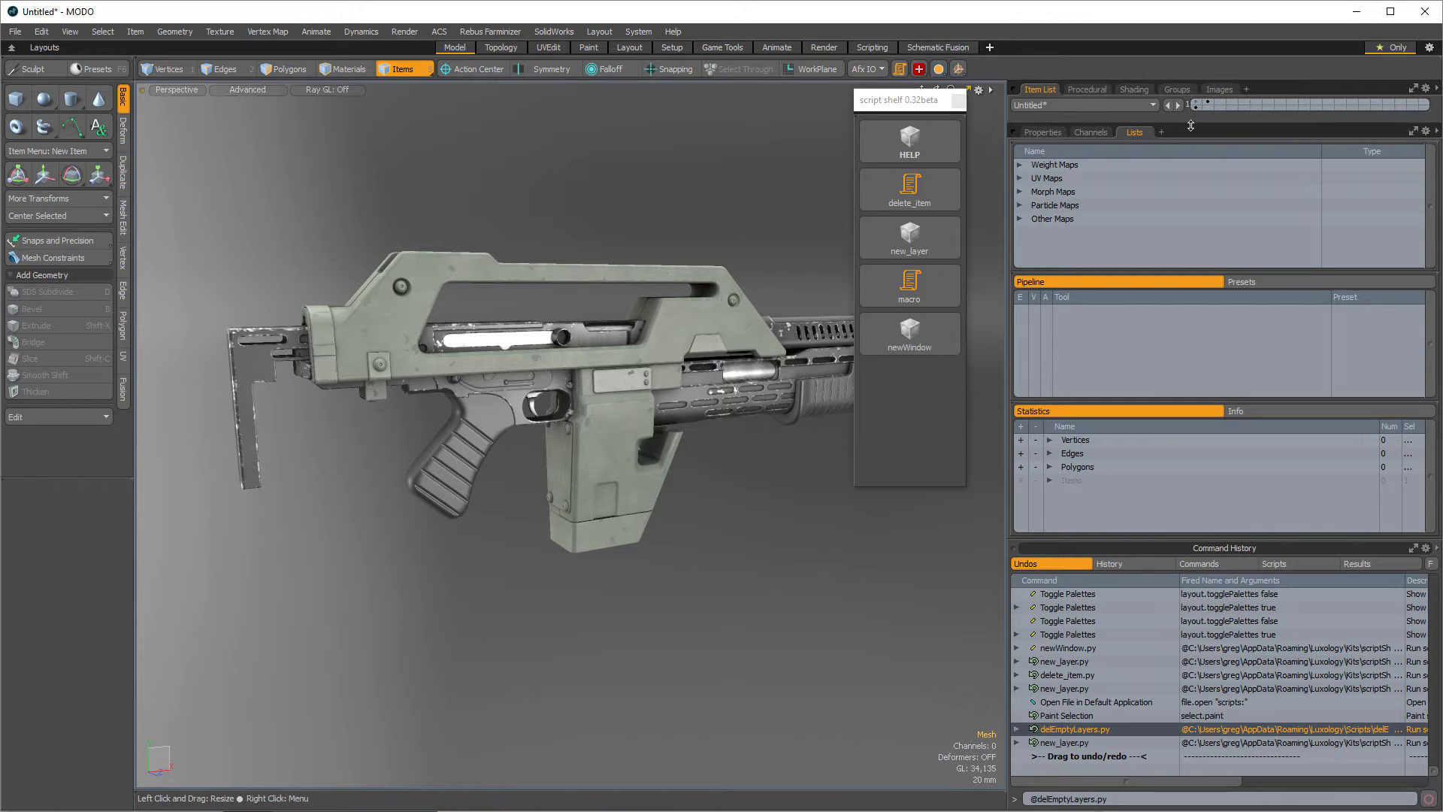
{"action": "left_click_drag", "start_coordinate": [1191, 125], "coordinate": [1209, 259]}
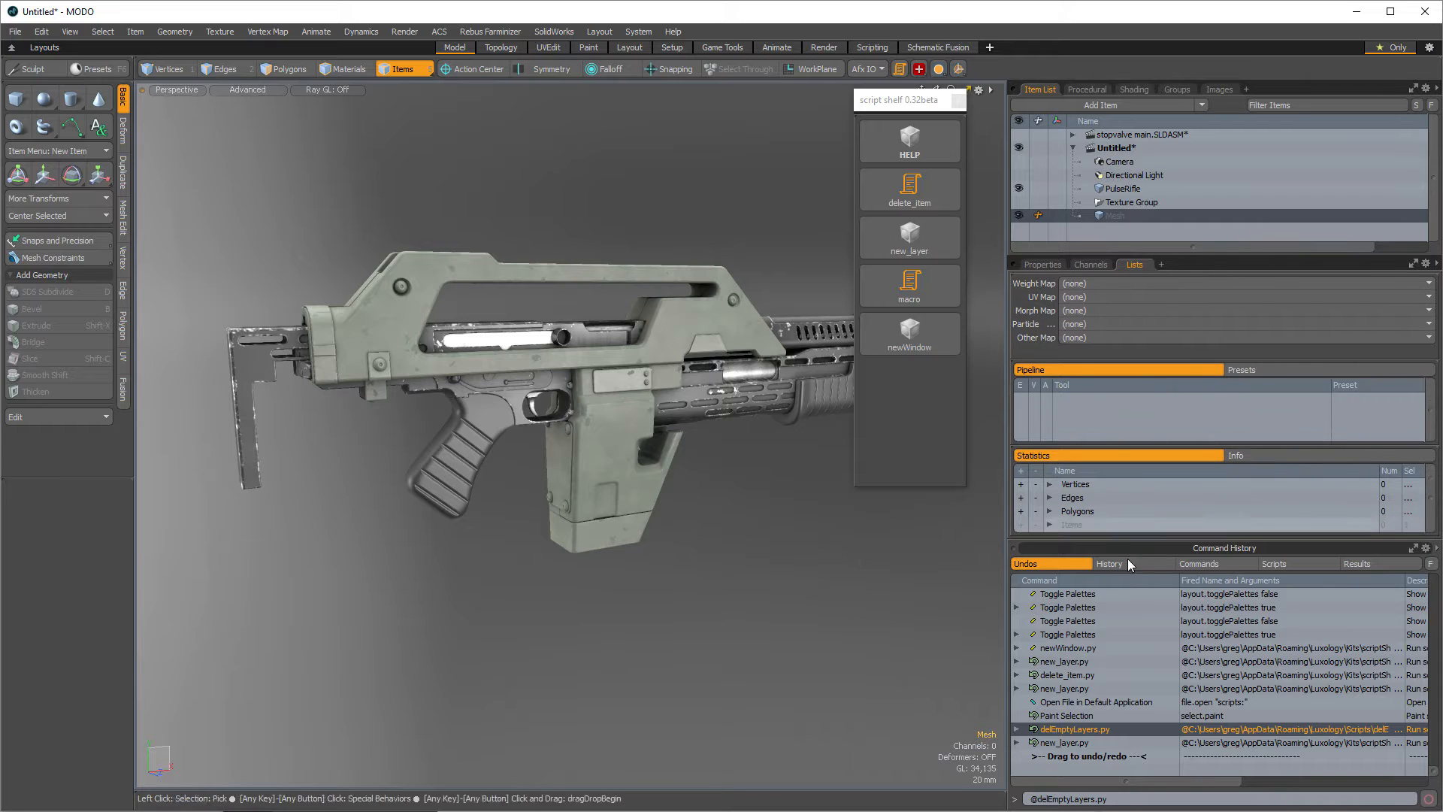
{"action": "left_click_drag", "start_coordinate": [1134, 542], "coordinate": [1141, 601]}
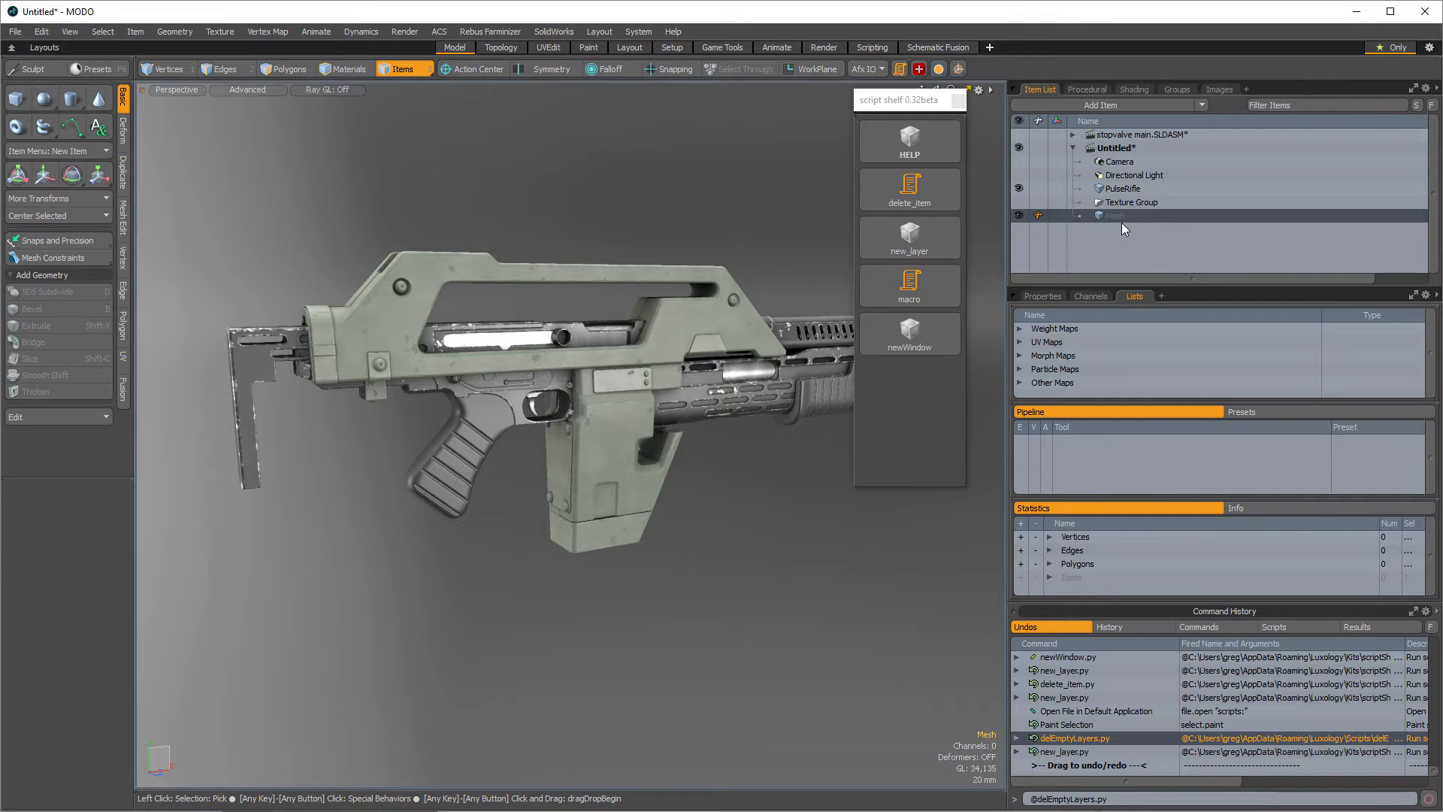
- Run delEmptyLayers.py from the command line to delete the empty mesh layer and collapse the Command History panel
{"action": "left_click", "coordinate": [1125, 799]}
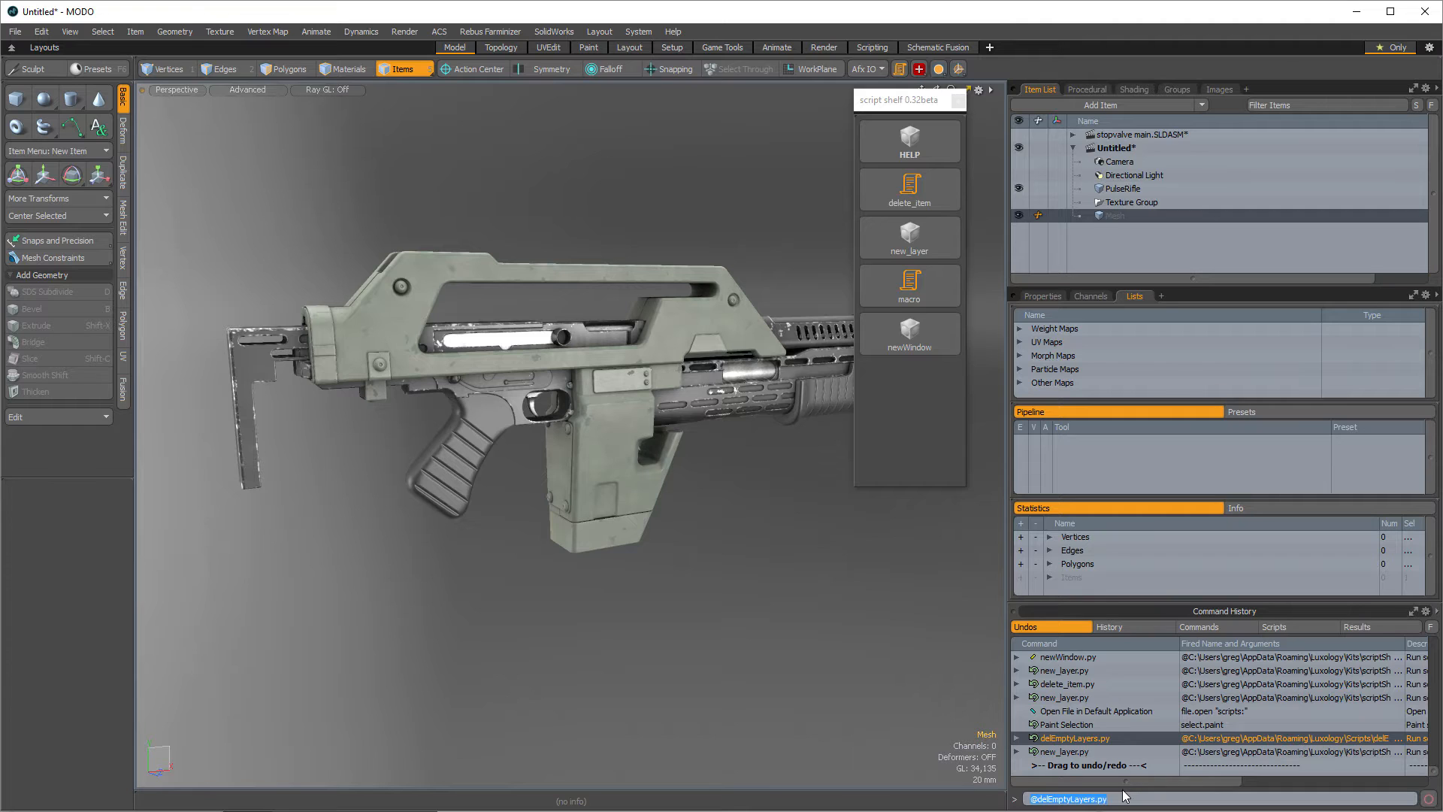
{"action": "key", "text": "Return"}
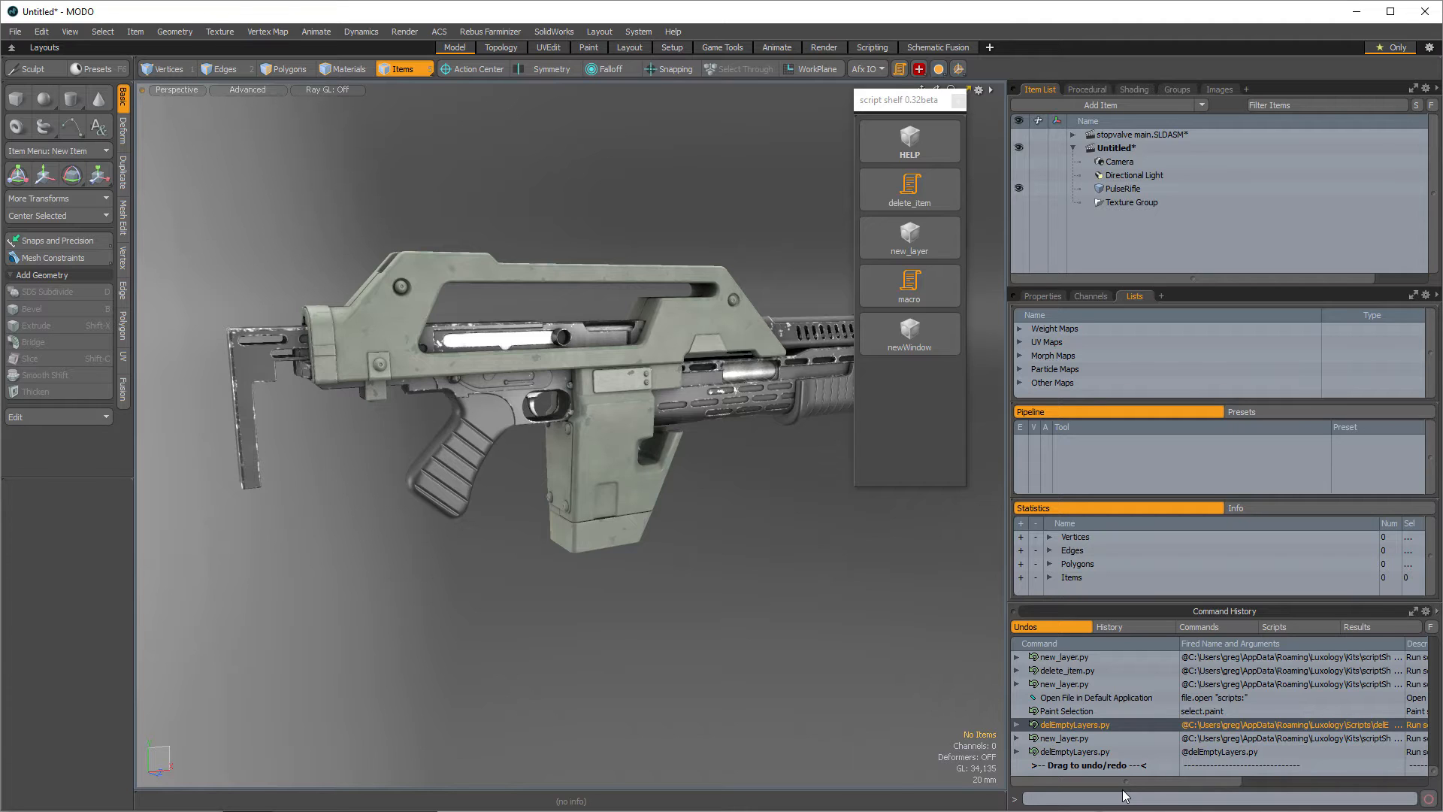
{"action": "left_click", "coordinate": [1090, 751]}
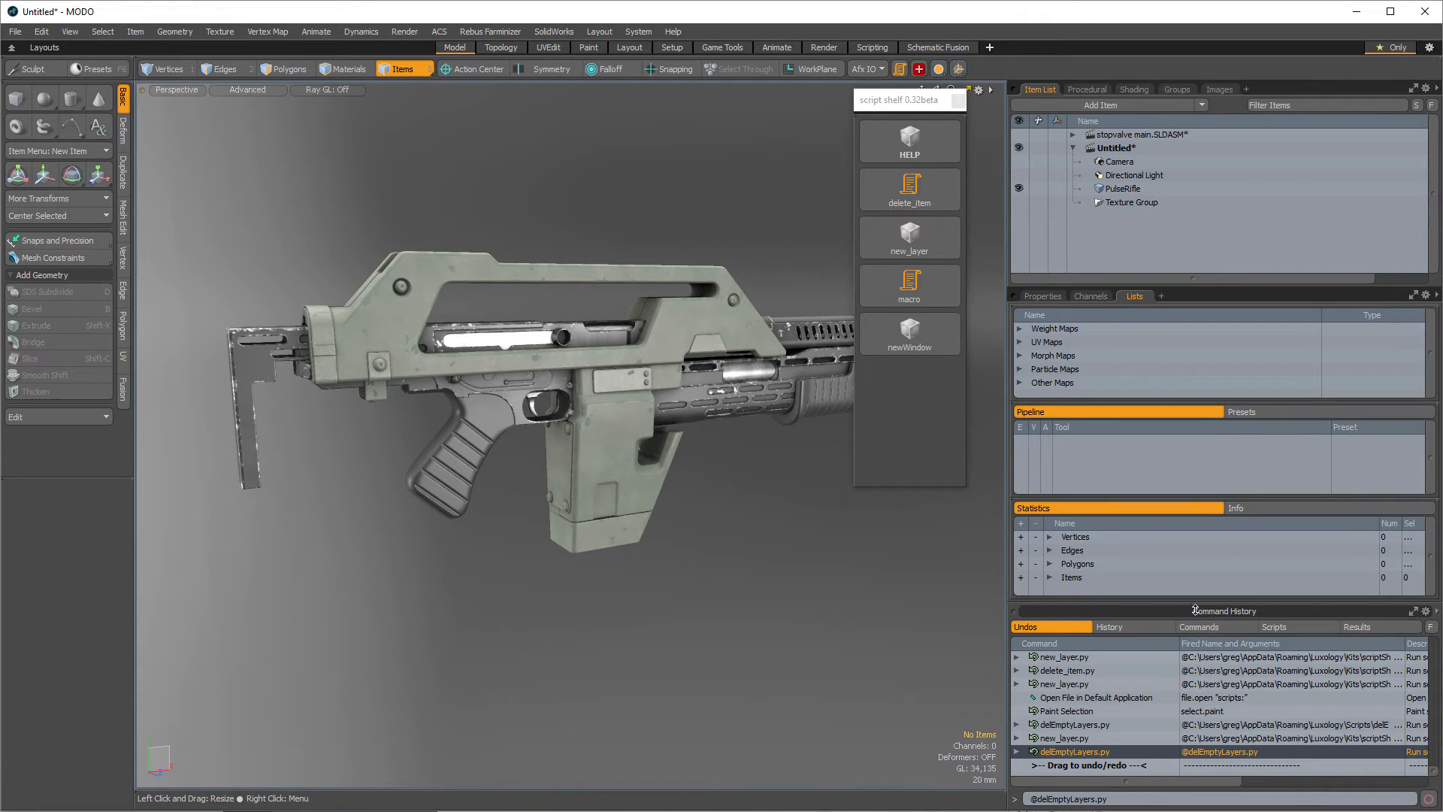
{"action": "left_click_drag", "start_coordinate": [1227, 604], "coordinate": [1227, 787]}
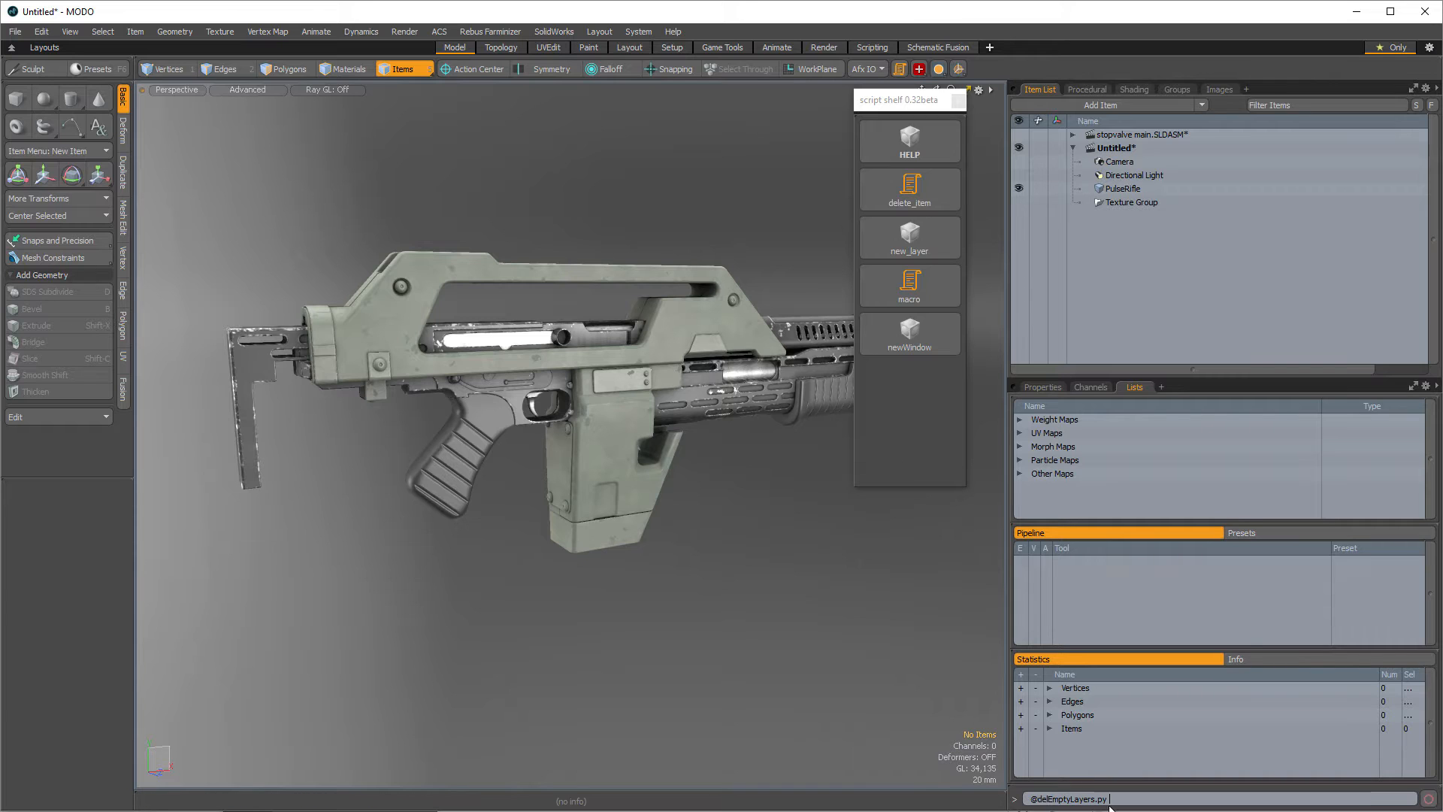
{"action": "key", "text": "Return"}
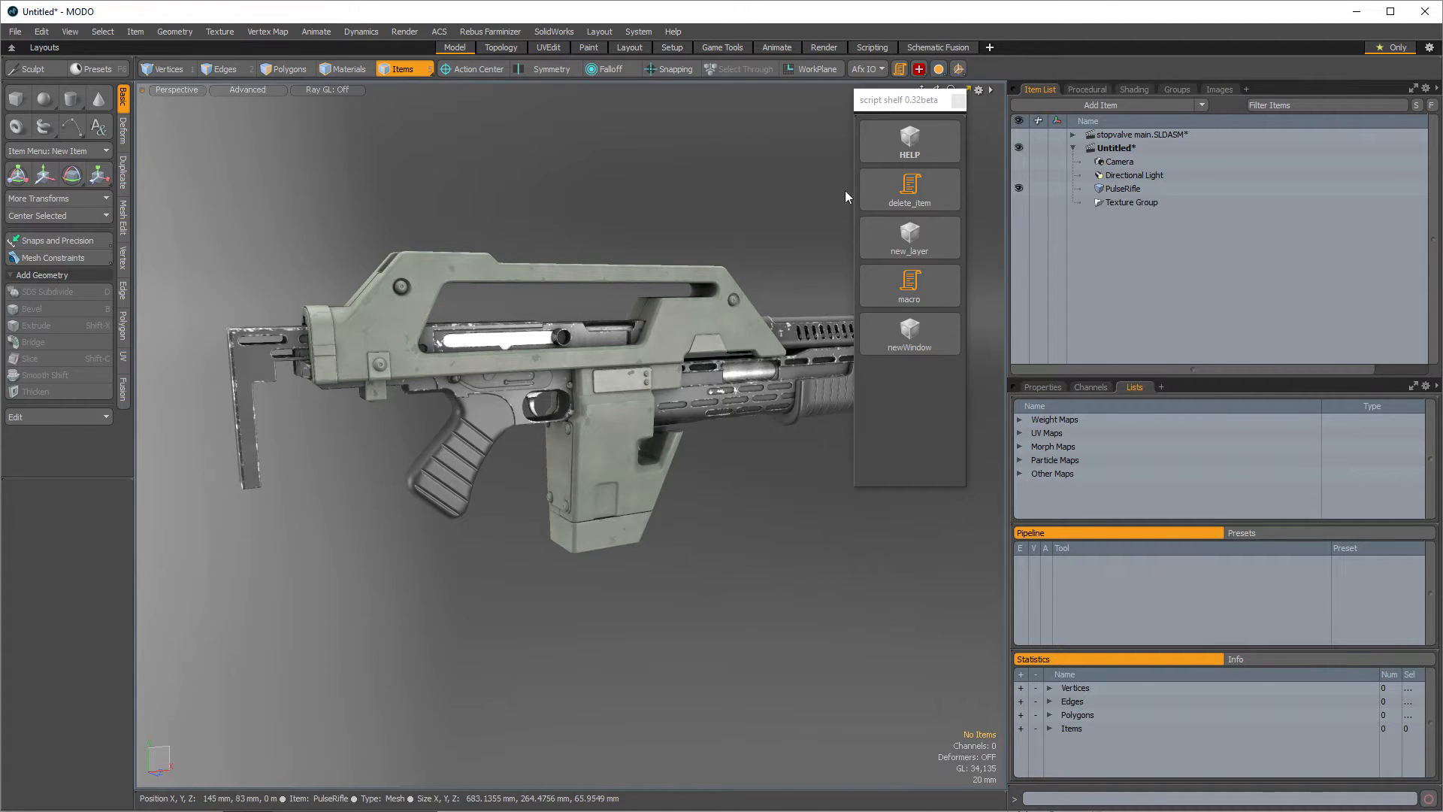
- Examine the ETEREA Swiss Knife popover's preferences and model tools with the script shelf moved aside
{"action": "left_click_drag", "start_coordinate": [916, 102], "coordinate": [697, 162]}
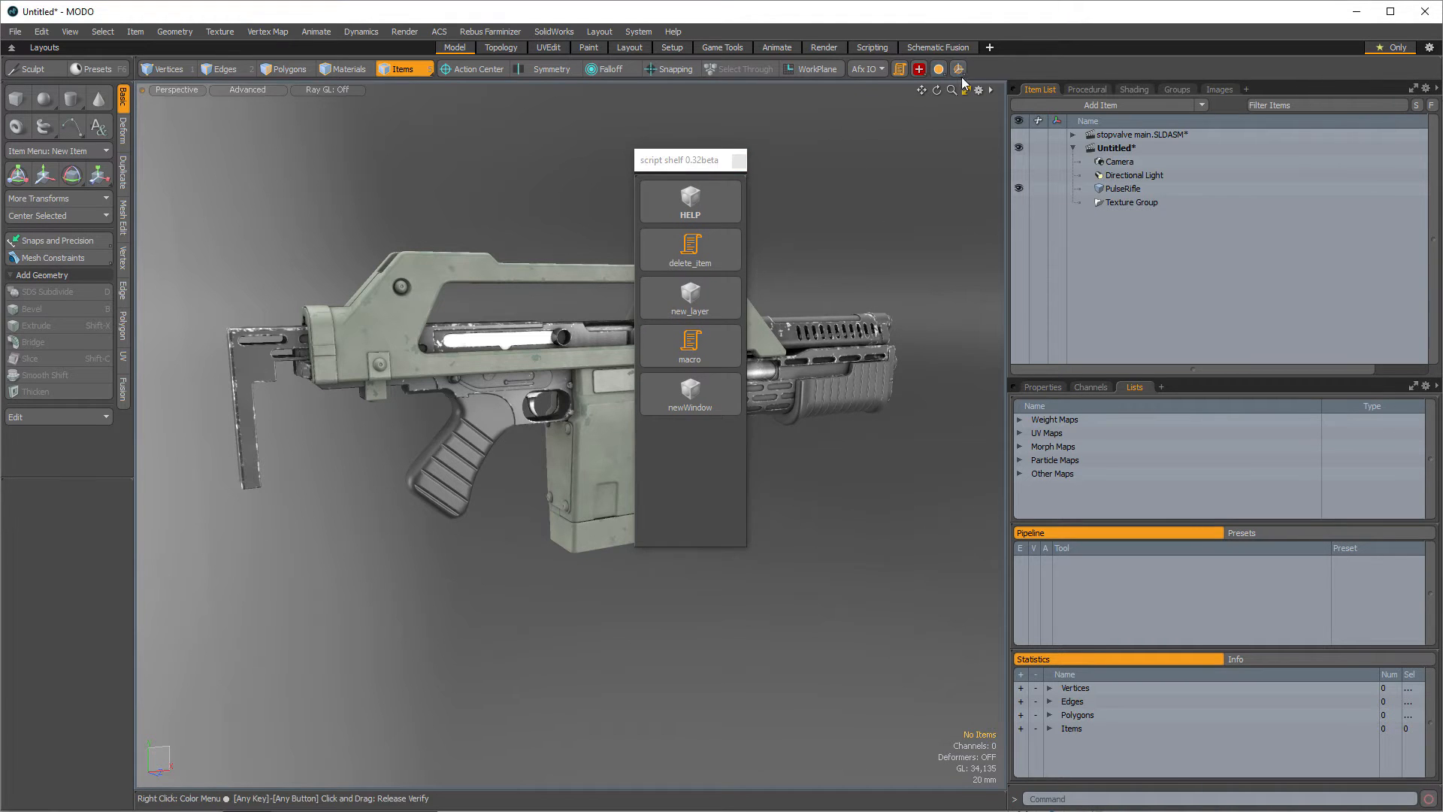
{"action": "left_click", "coordinate": [959, 69]}
{"action": "left_click", "coordinate": [939, 70]}
{"action": "left_click", "coordinate": [919, 69]}
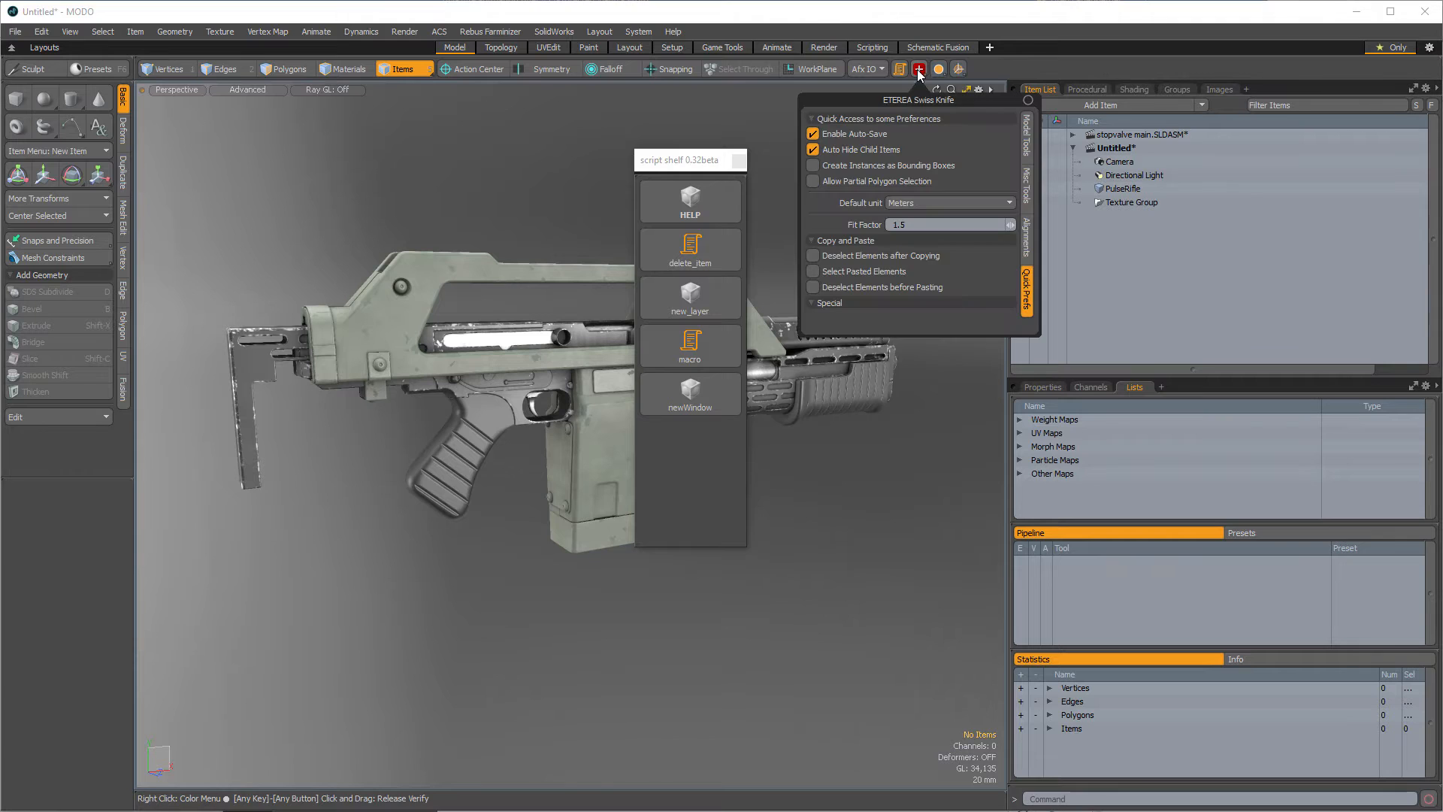
{"action": "left_click", "coordinate": [1027, 137]}
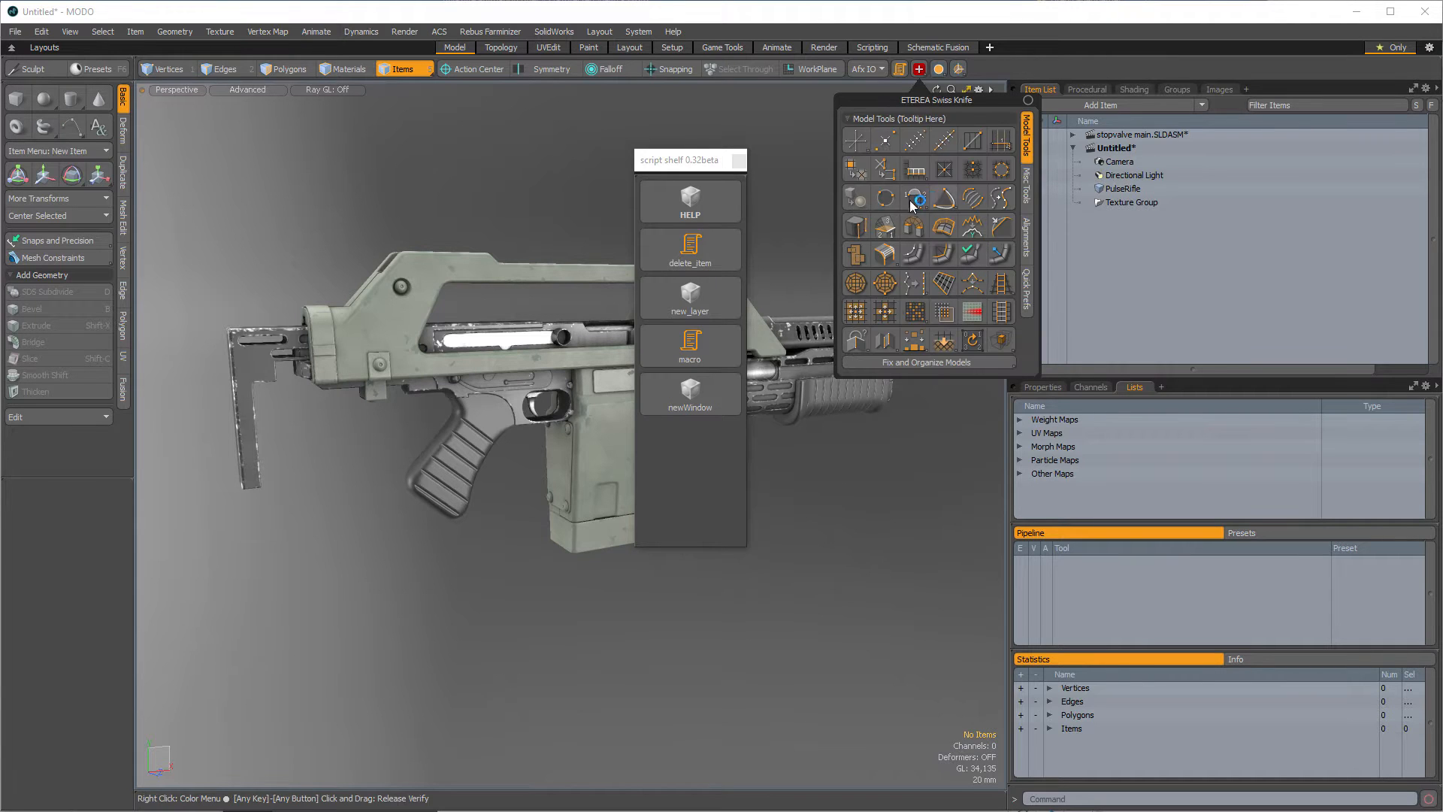
{"action": "left_click", "coordinate": [919, 69]}
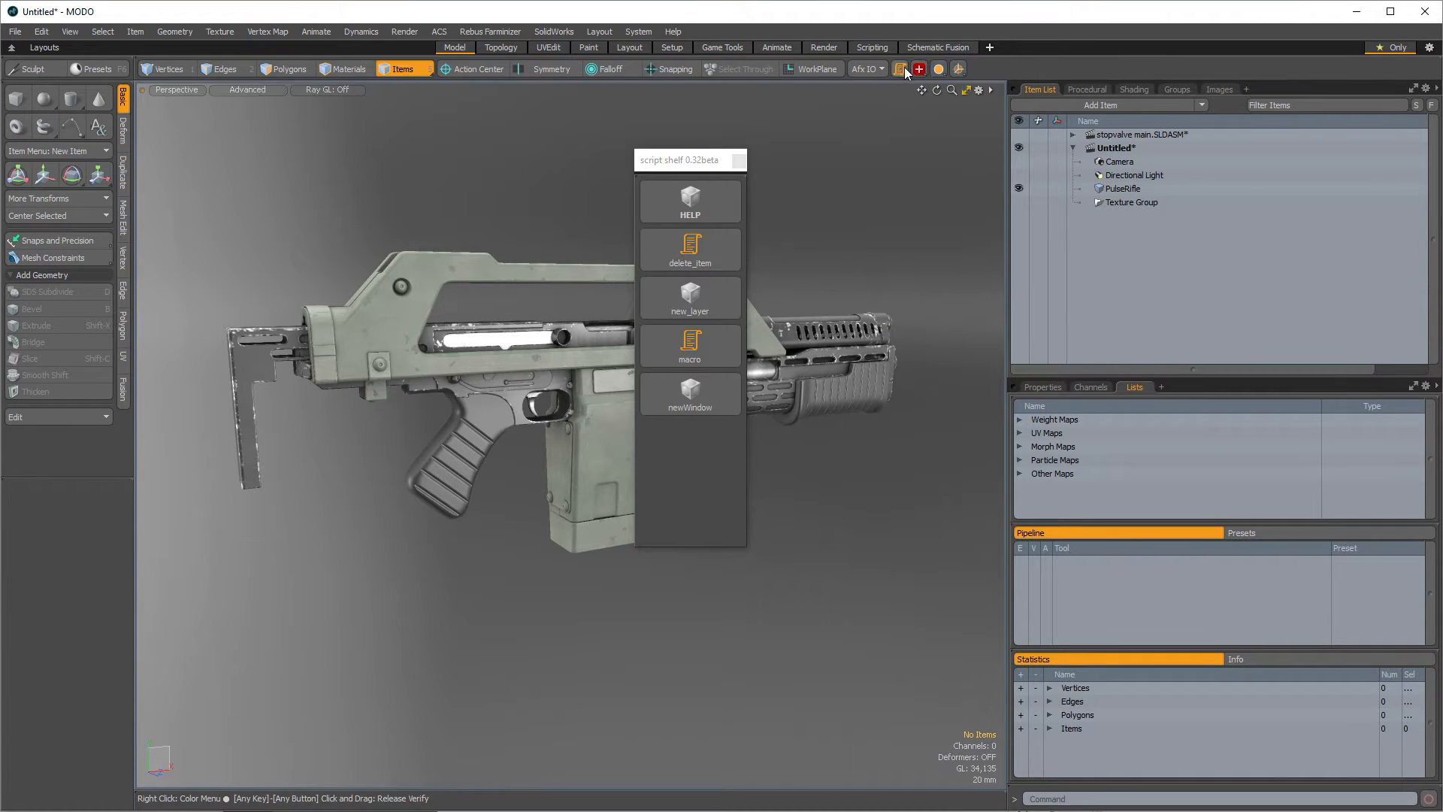
{"action": "left_click_drag", "start_coordinate": [688, 160], "coordinate": [930, 113]}
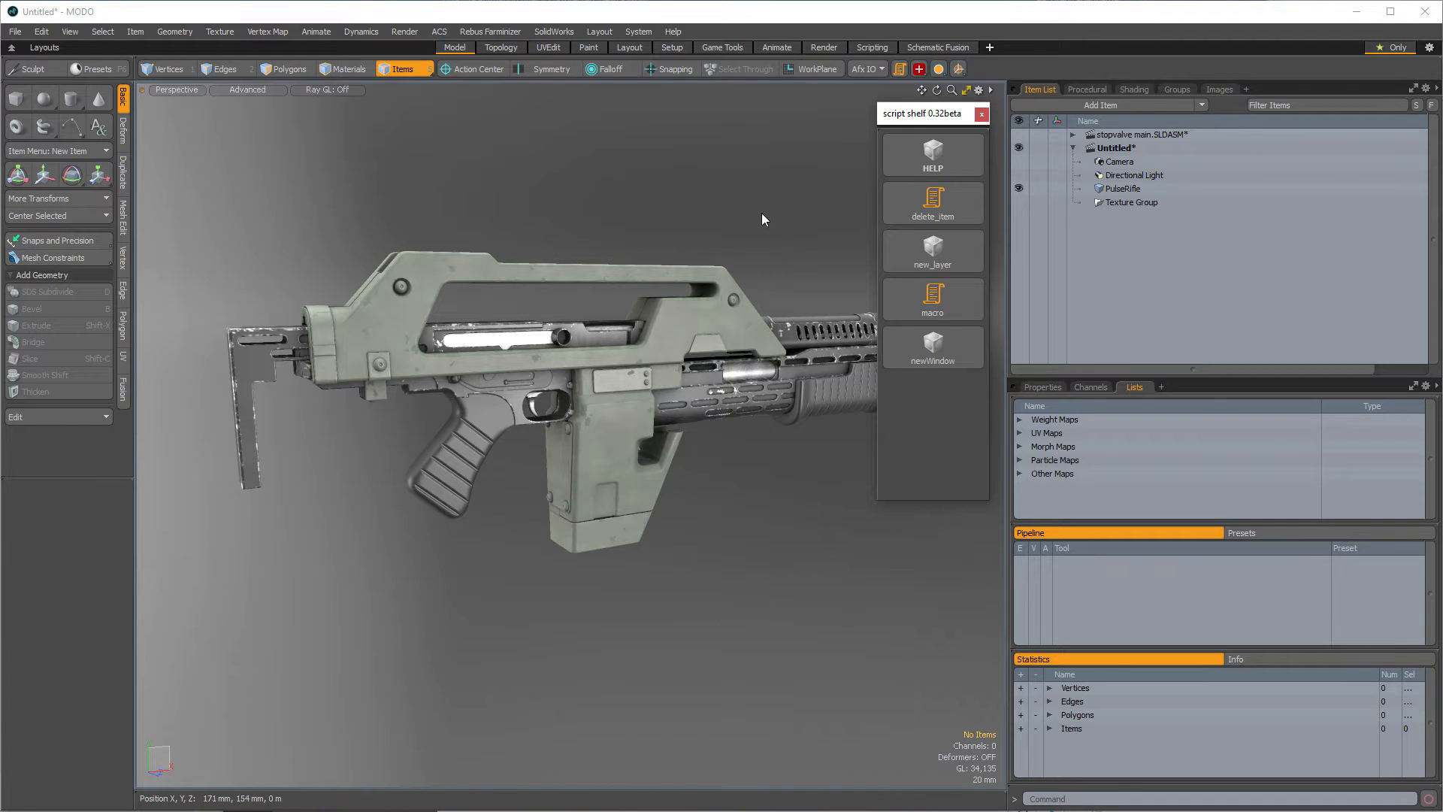
- Open the user Scripts folder in a file browser window
{"action": "left_click", "coordinate": [638, 31]}
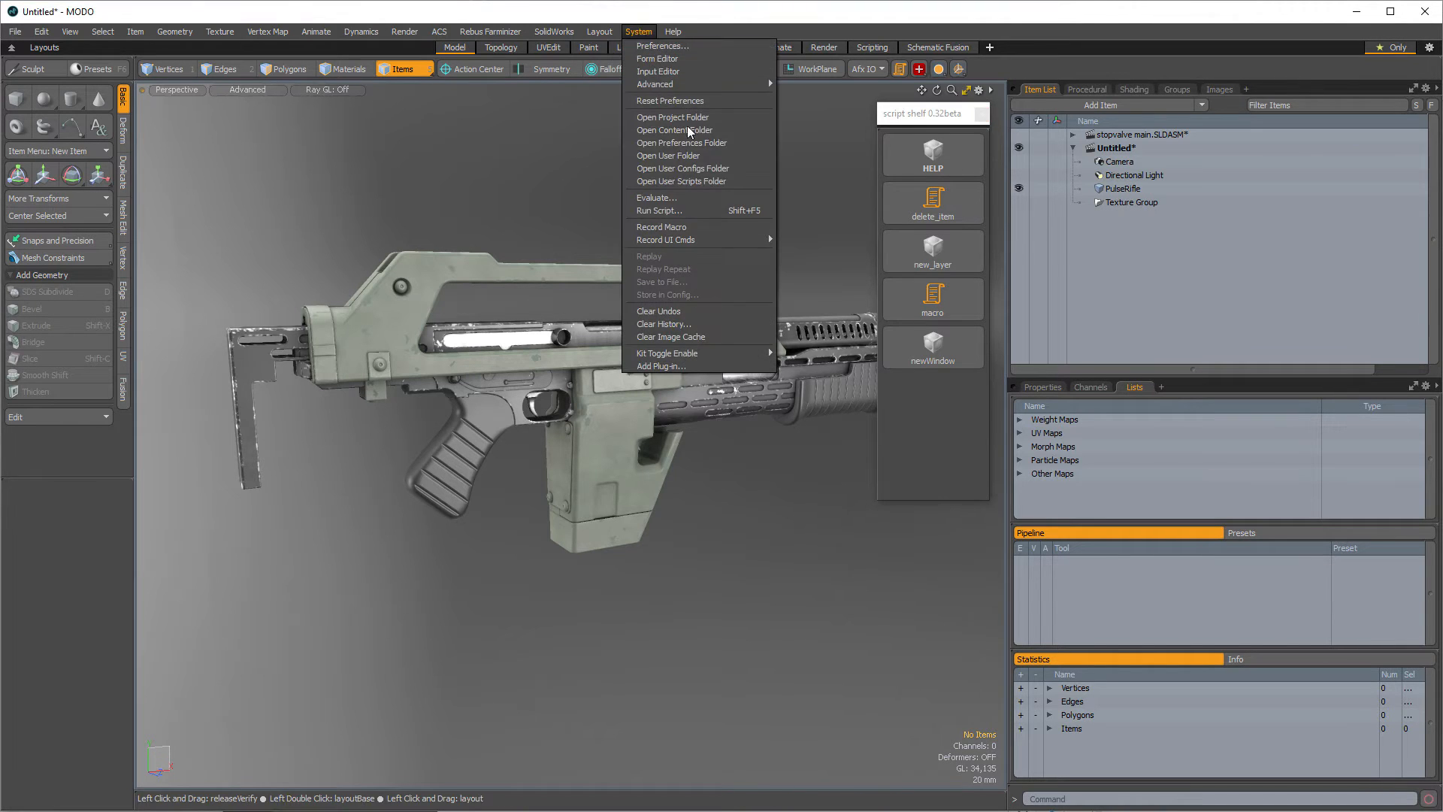
{"action": "left_click", "coordinate": [705, 182]}
{"action": "left_click_drag", "start_coordinate": [743, 184], "coordinate": [569, 120]}
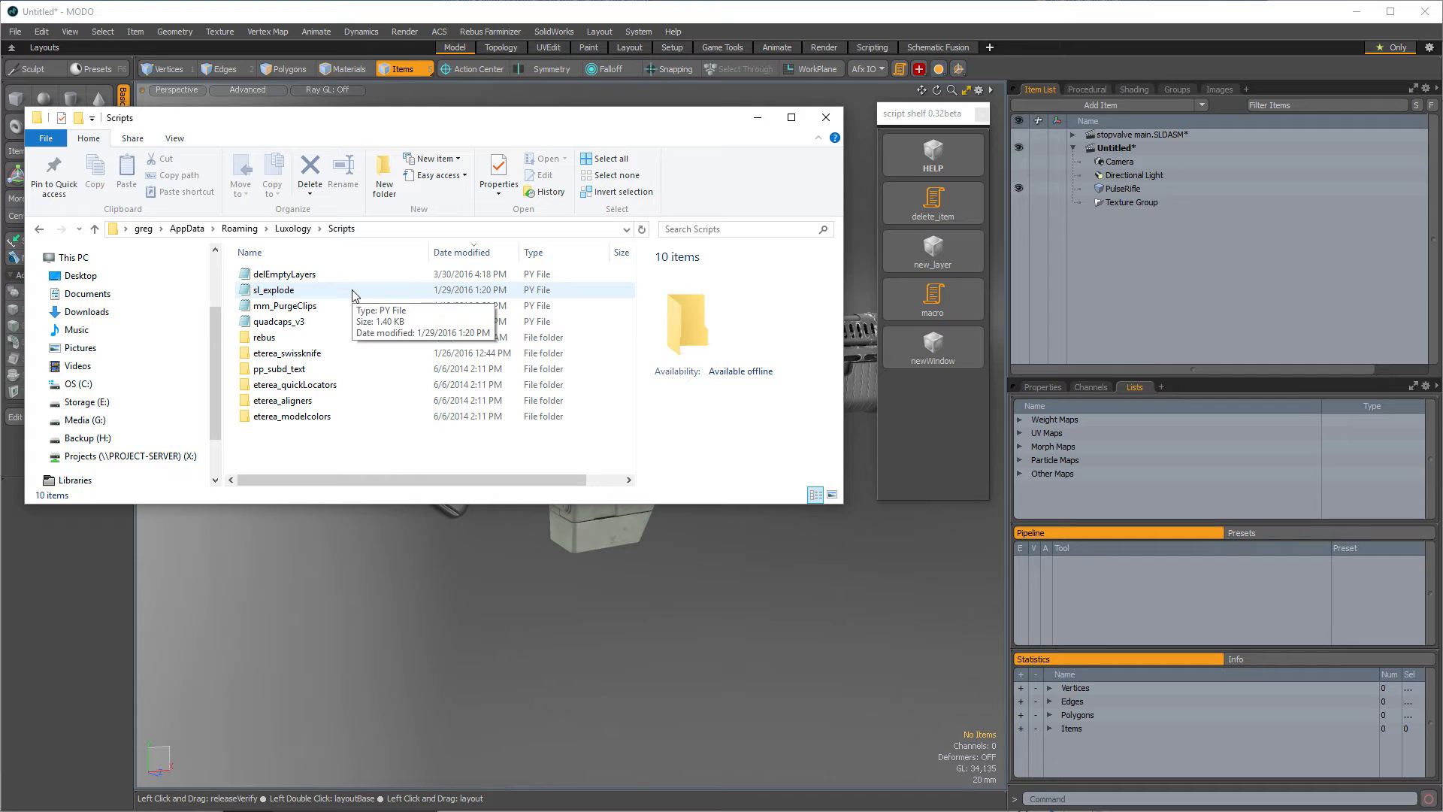
{"action": "left_click_drag", "start_coordinate": [329, 286], "coordinate": [451, 284]}
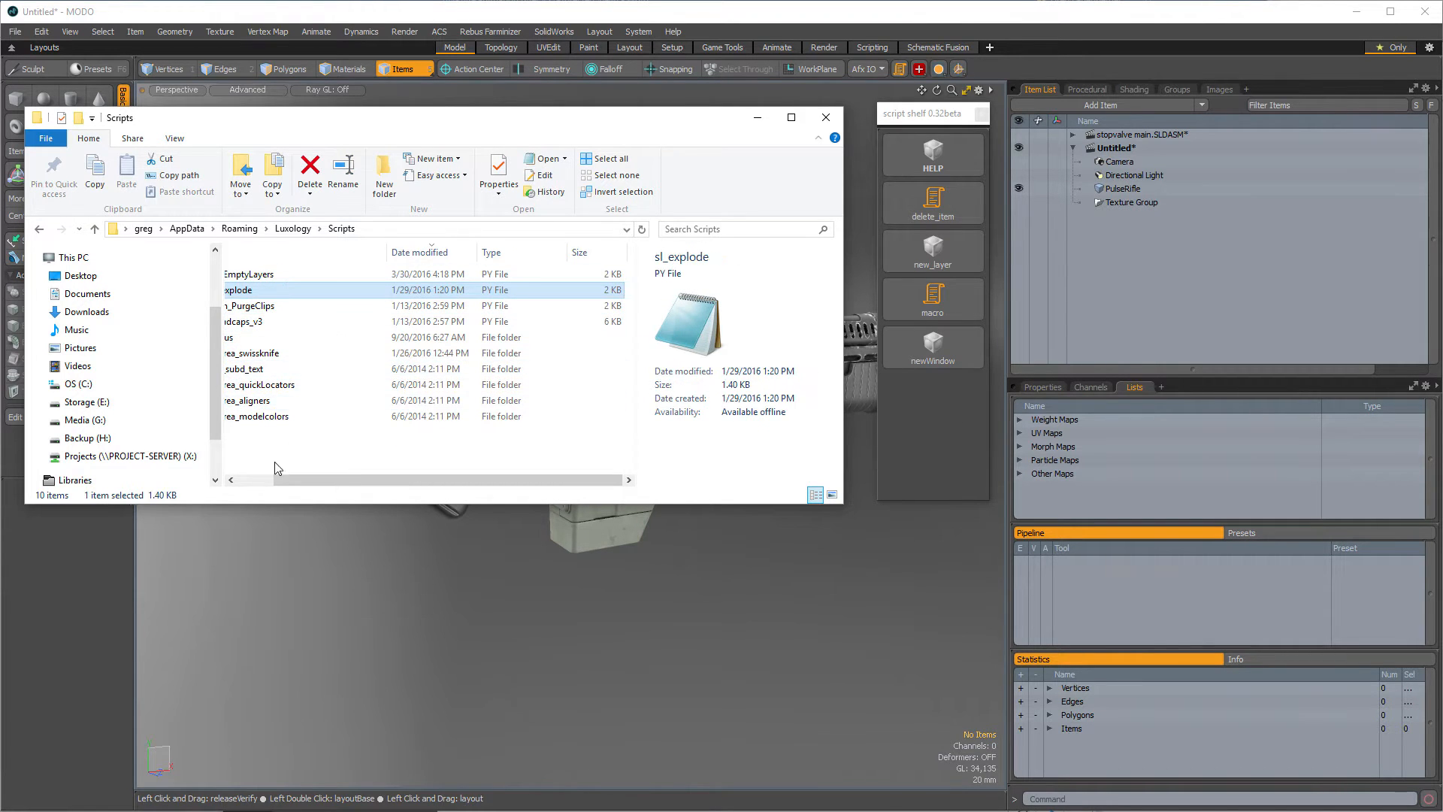
{"action": "left_click", "coordinate": [259, 479]}
- Add the sl_explode script to the script shelf as a new button named mesh_explode
{"action": "left_click_drag", "start_coordinate": [263, 291], "coordinate": [944, 417]}
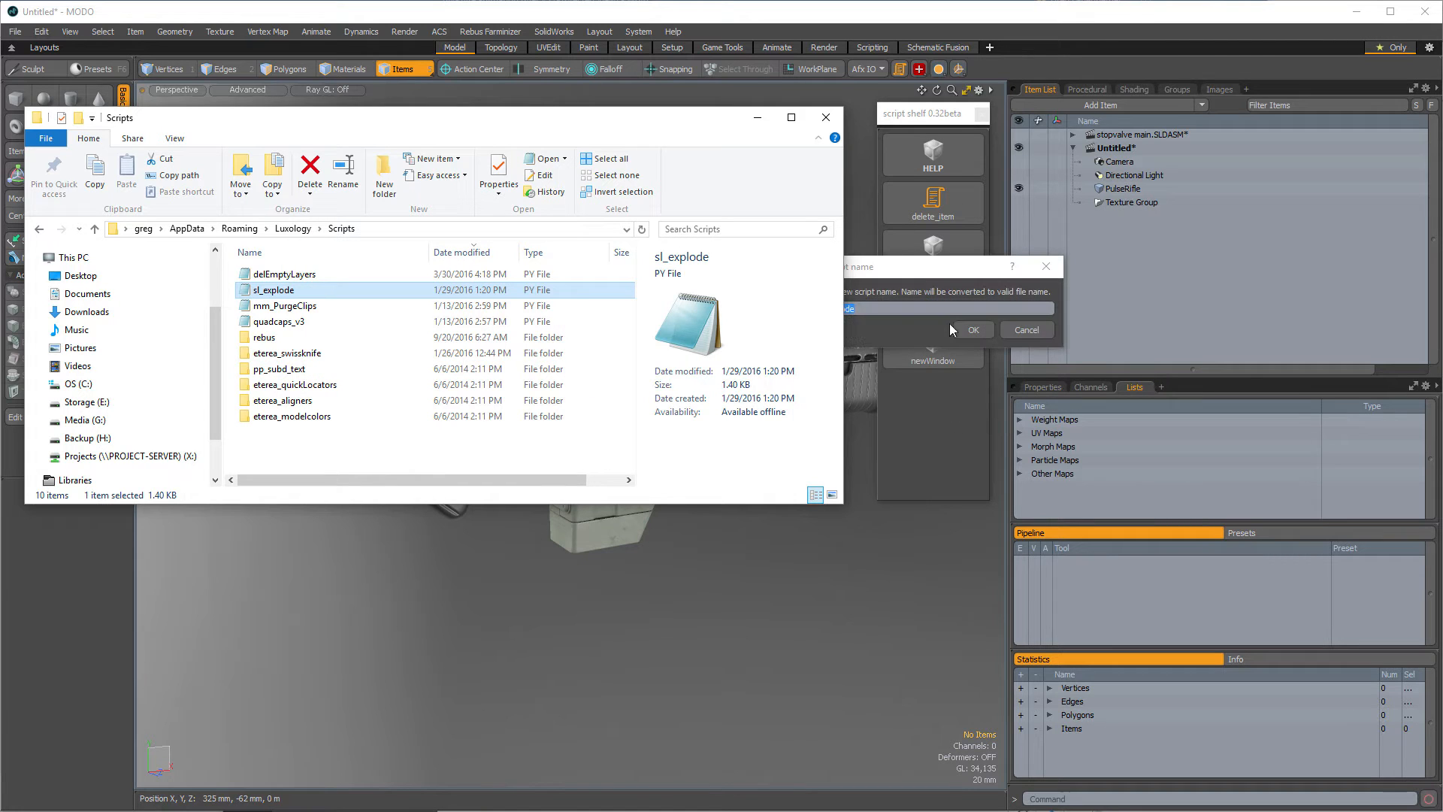
{"action": "left_click", "coordinate": [919, 272]}
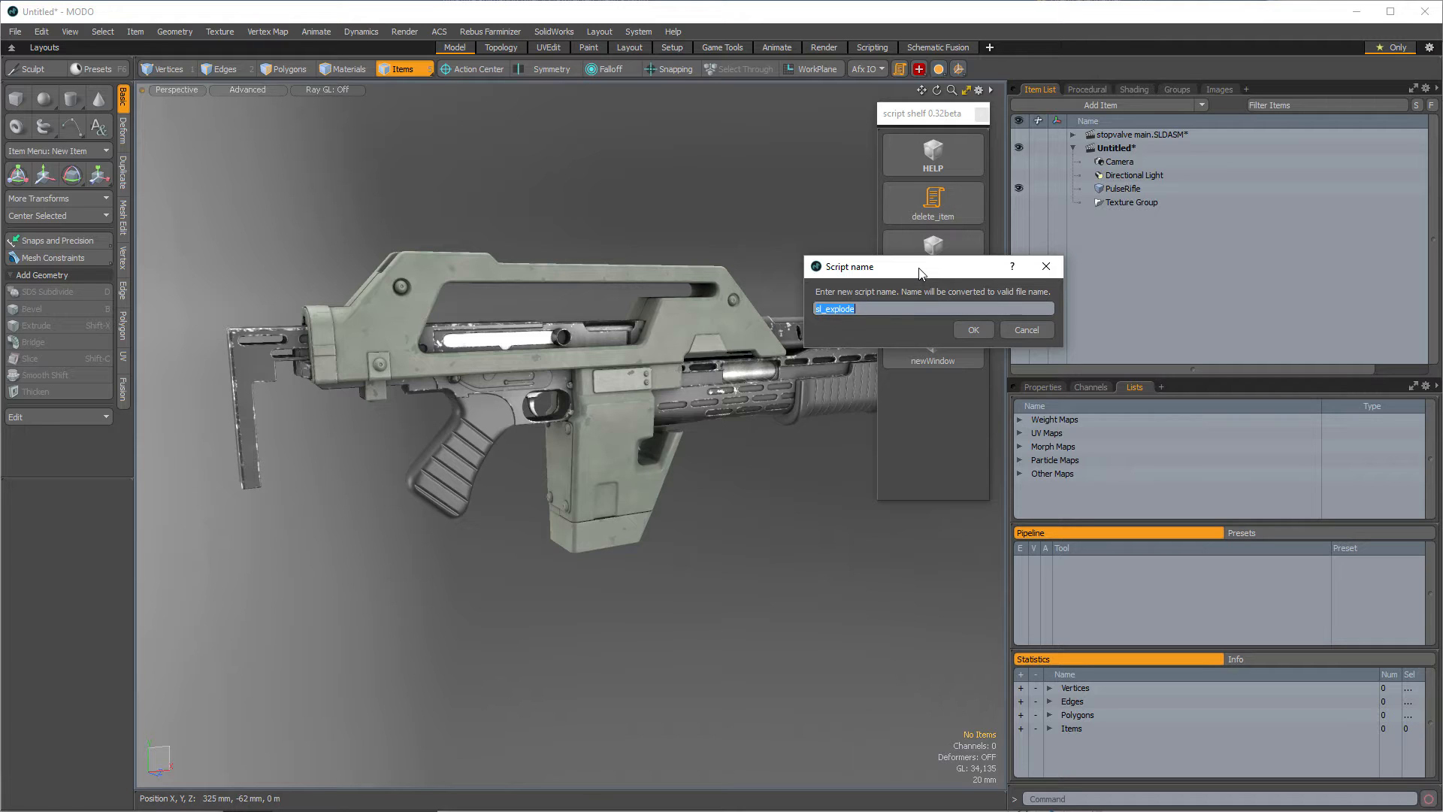
{"action": "type", "text": "mesb"}
{"action": "type", "text": "_e"}
{"action": "type", "text": "xp"}
{"action": "type", "text": "lod"}
{"action": "left_click", "coordinate": [974, 331]}
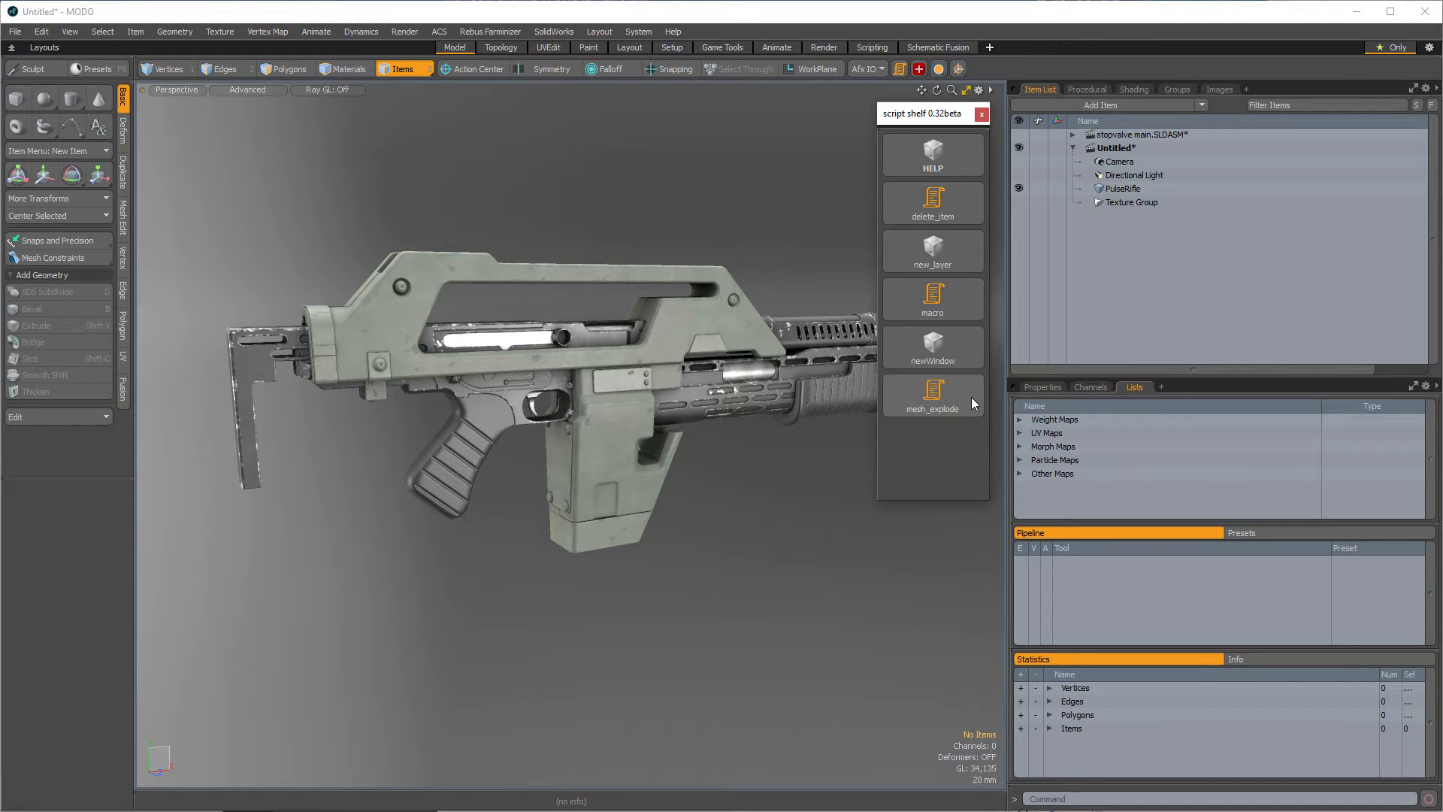
- Browse the Kits scriptShelf data pythonscripts folder to examine the scripts stored for the shelf
{"action": "left_click", "coordinate": [638, 31]}
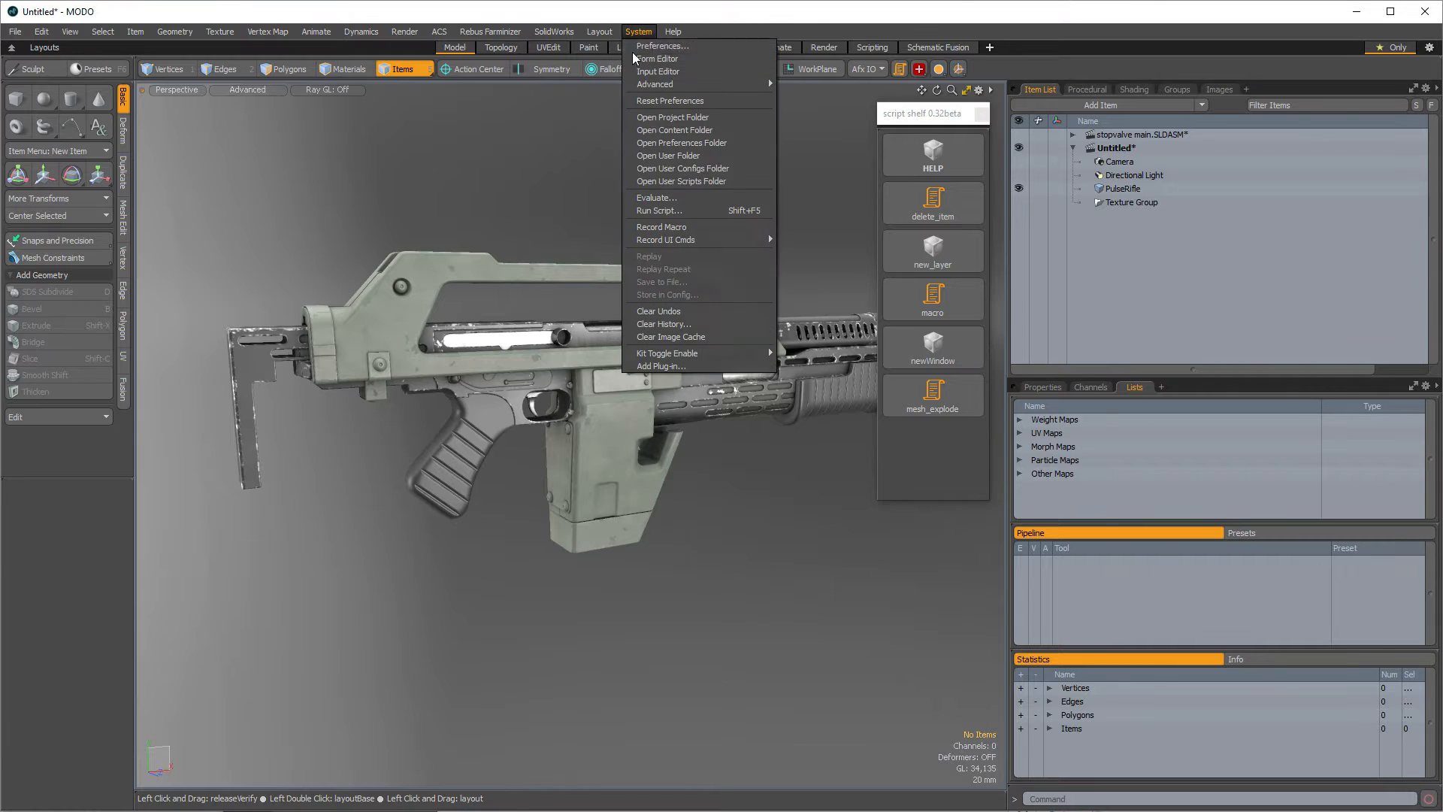
{"action": "left_click", "coordinate": [678, 179]}
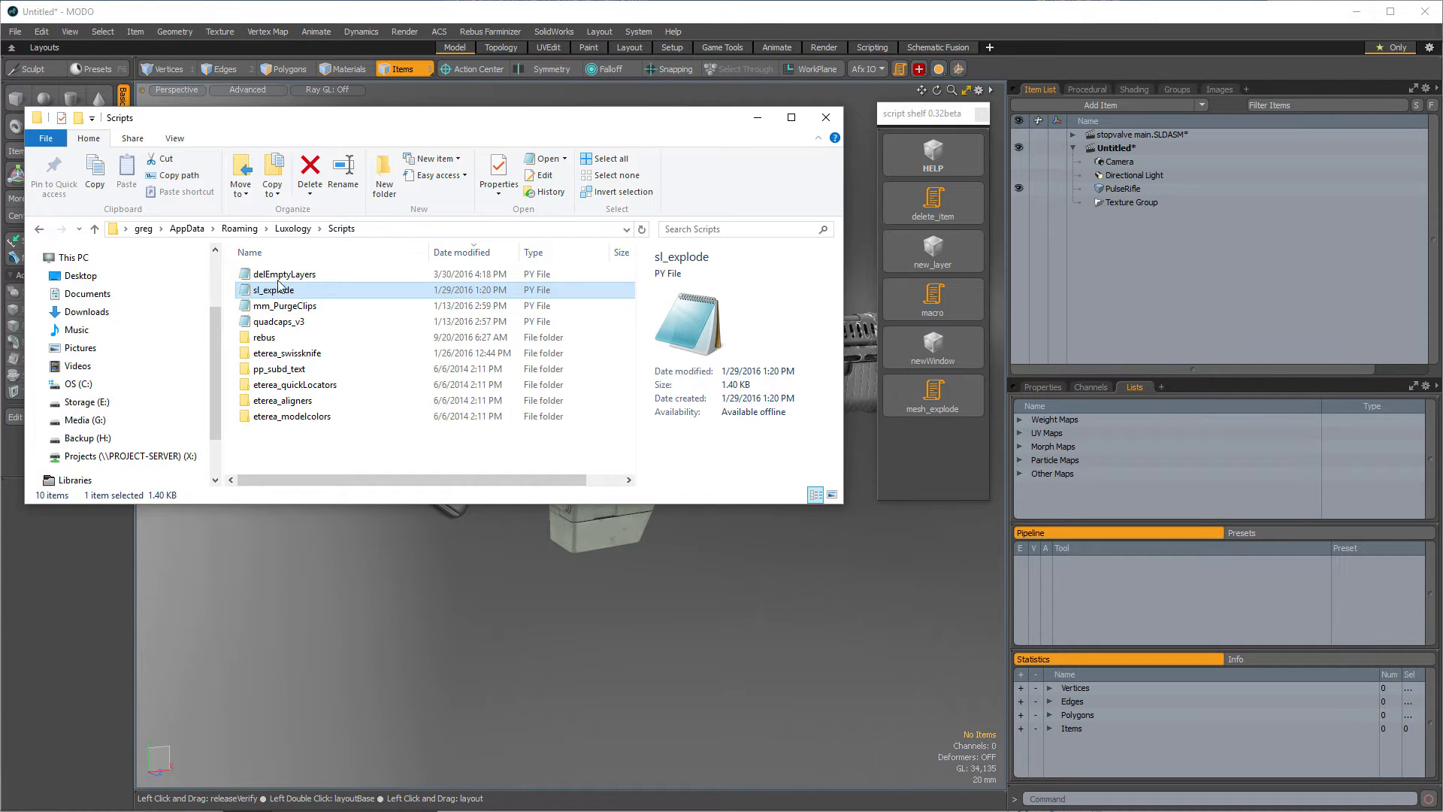
{"action": "left_click", "coordinate": [292, 228]}
{"action": "scroll", "coordinate": [342, 303], "scroll_direction": "down", "scroll_amount": 1}
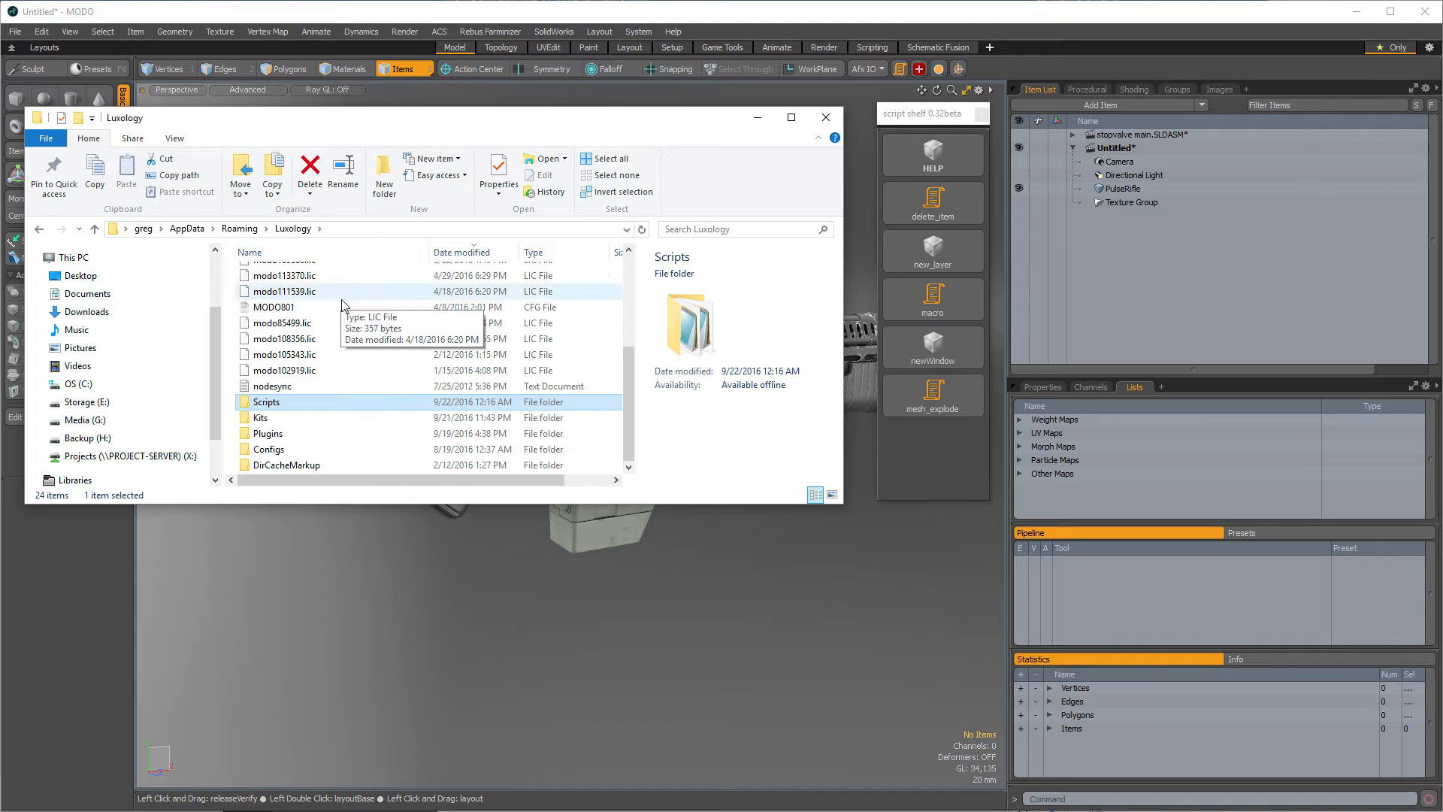
{"action": "double_click", "coordinate": [284, 418]}
{"action": "left_click", "coordinate": [290, 282]}
{"action": "double_click", "coordinate": [291, 280]}
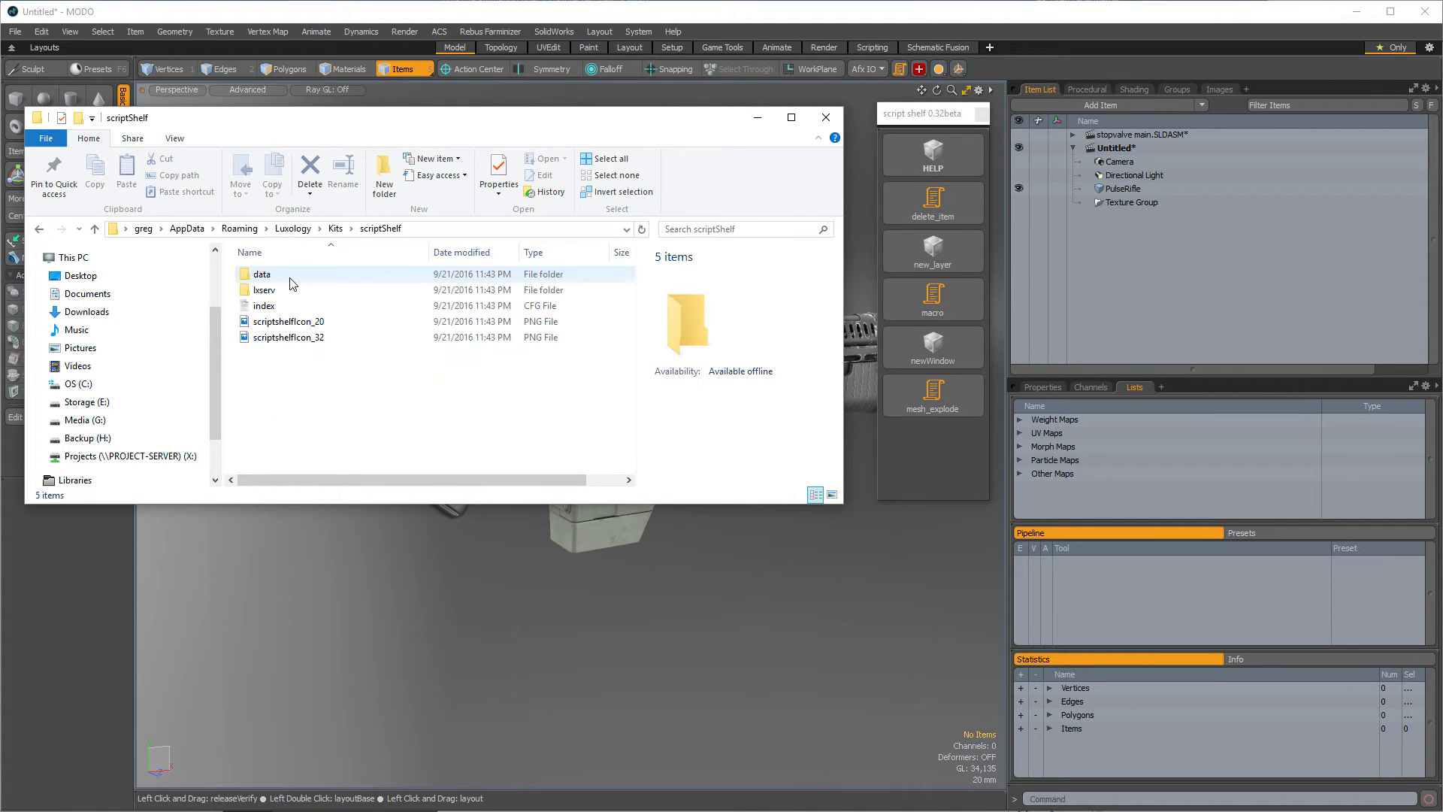
{"action": "double_click", "coordinate": [294, 275]}
{"action": "double_click", "coordinate": [286, 290]}
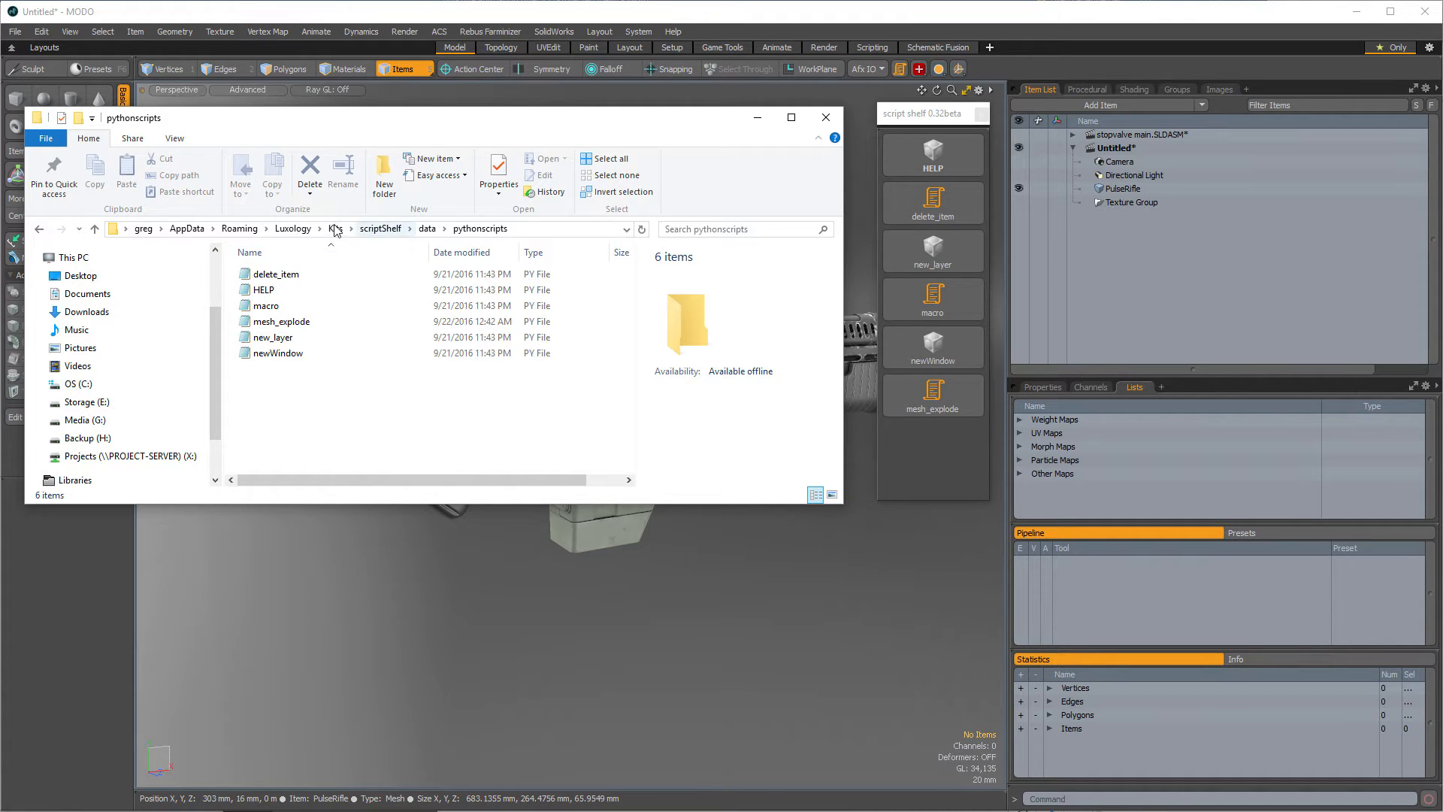
{"action": "left_click", "coordinate": [293, 229]}
{"action": "double_click", "coordinate": [285, 449]}
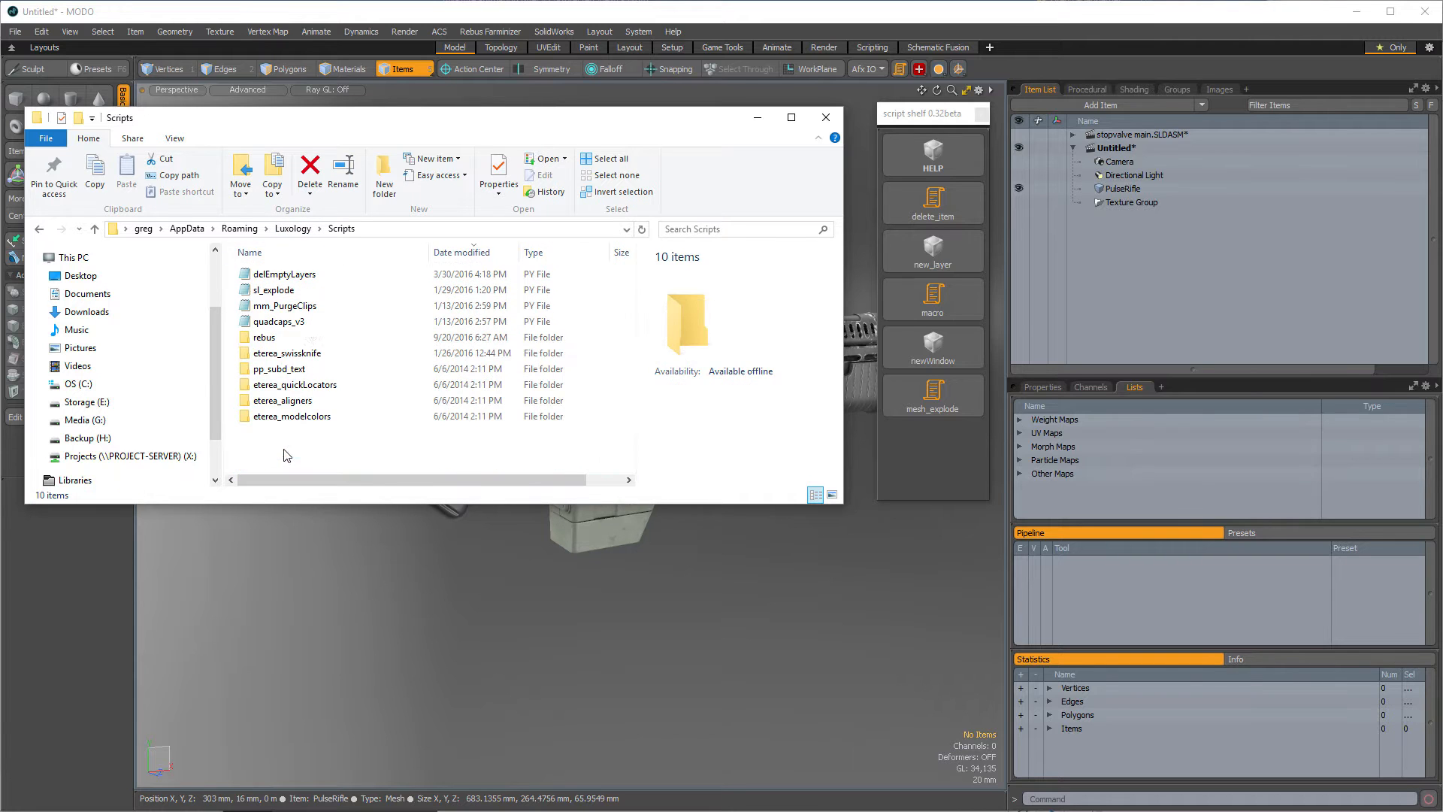
{"action": "left_click", "coordinate": [293, 229]}
{"action": "scroll", "coordinate": [380, 323], "scroll_direction": "down", "scroll_amount": 2}
{"action": "double_click", "coordinate": [258, 418]}
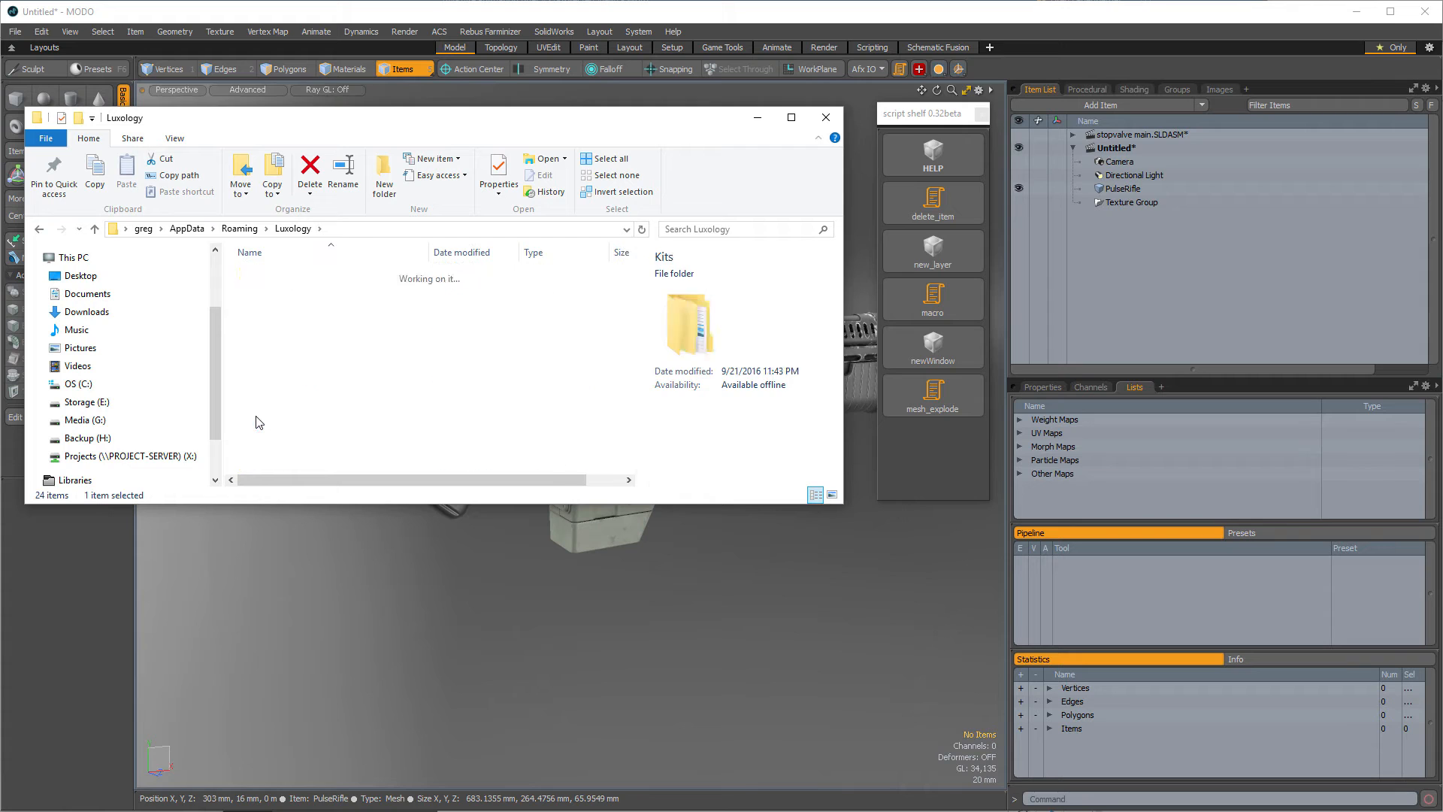
{"action": "double_click", "coordinate": [297, 278]}
{"action": "double_click", "coordinate": [297, 279]}
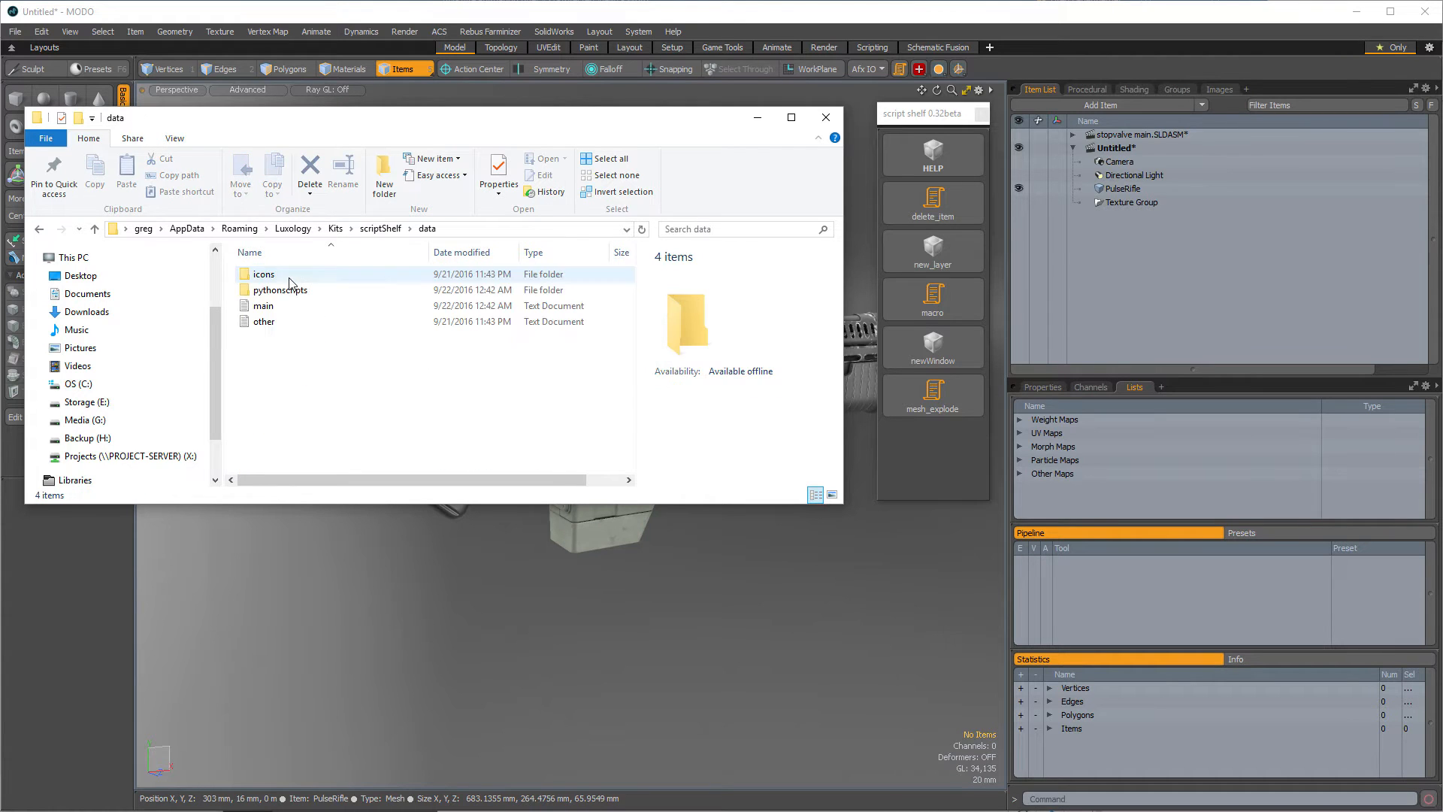
{"action": "double_click", "coordinate": [316, 291]}
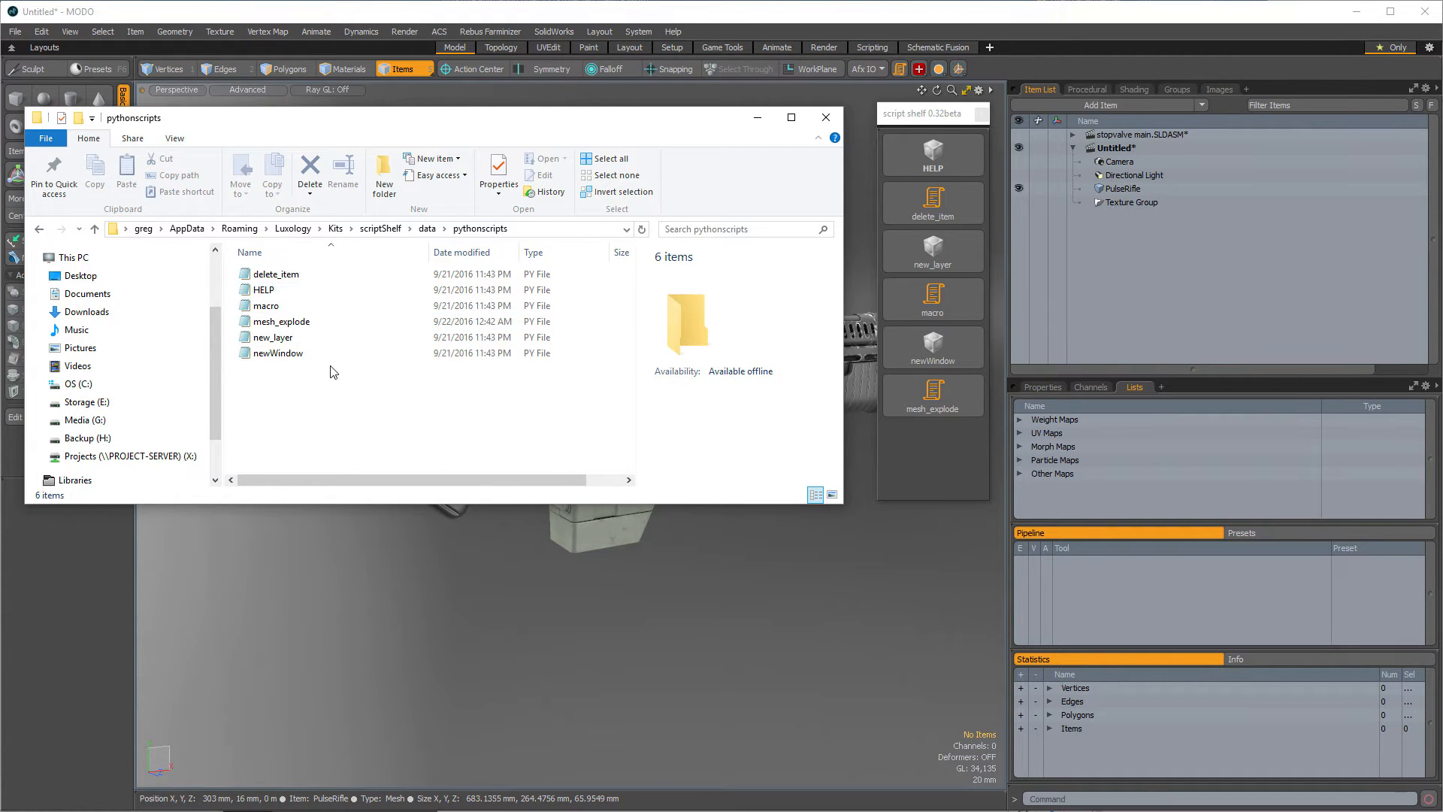
{"action": "left_click", "coordinate": [917, 448]}
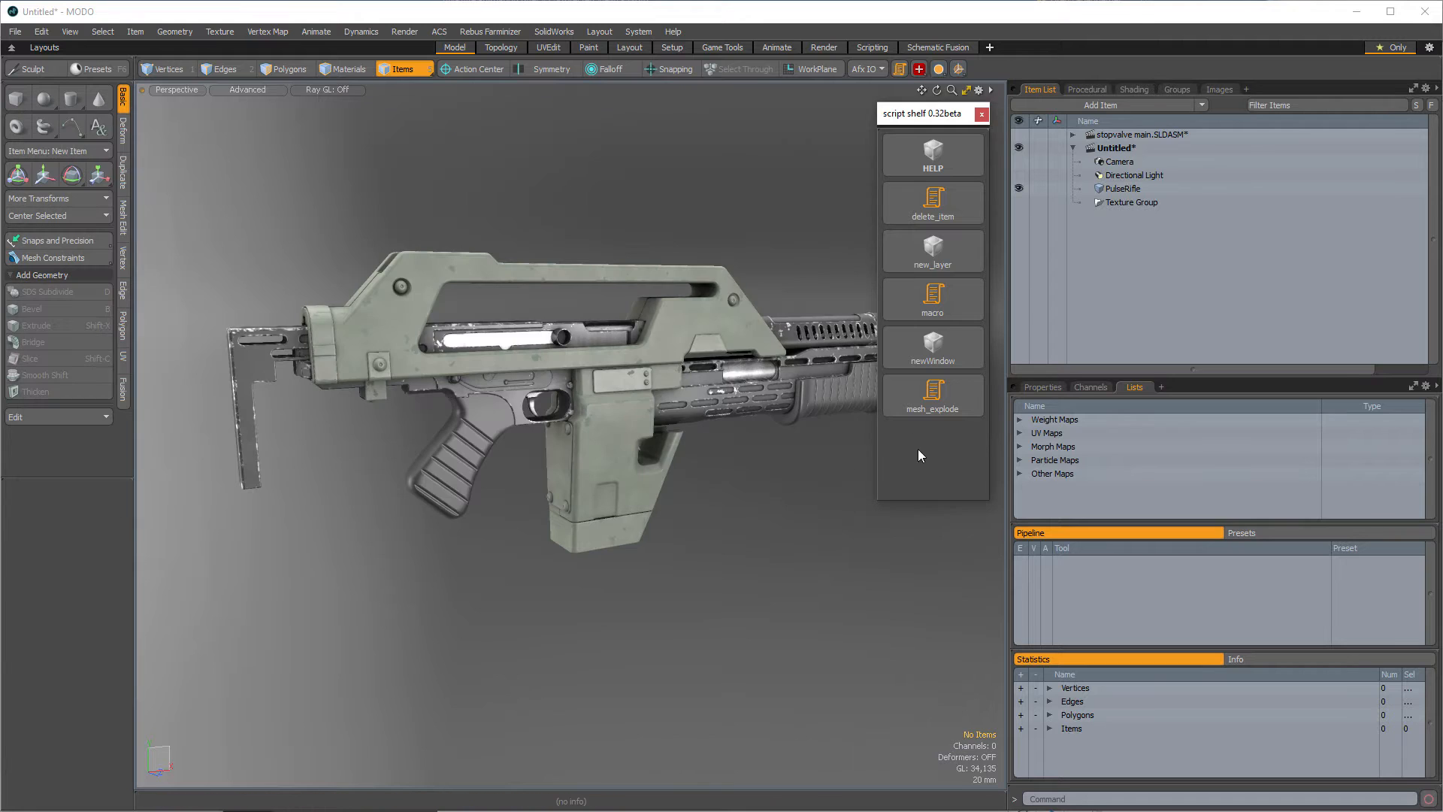
- Remove the mesh_explode button's icon and reorder the shelf, moving delete_item and newWindow further down
{"action": "right_click", "coordinate": [900, 380]}
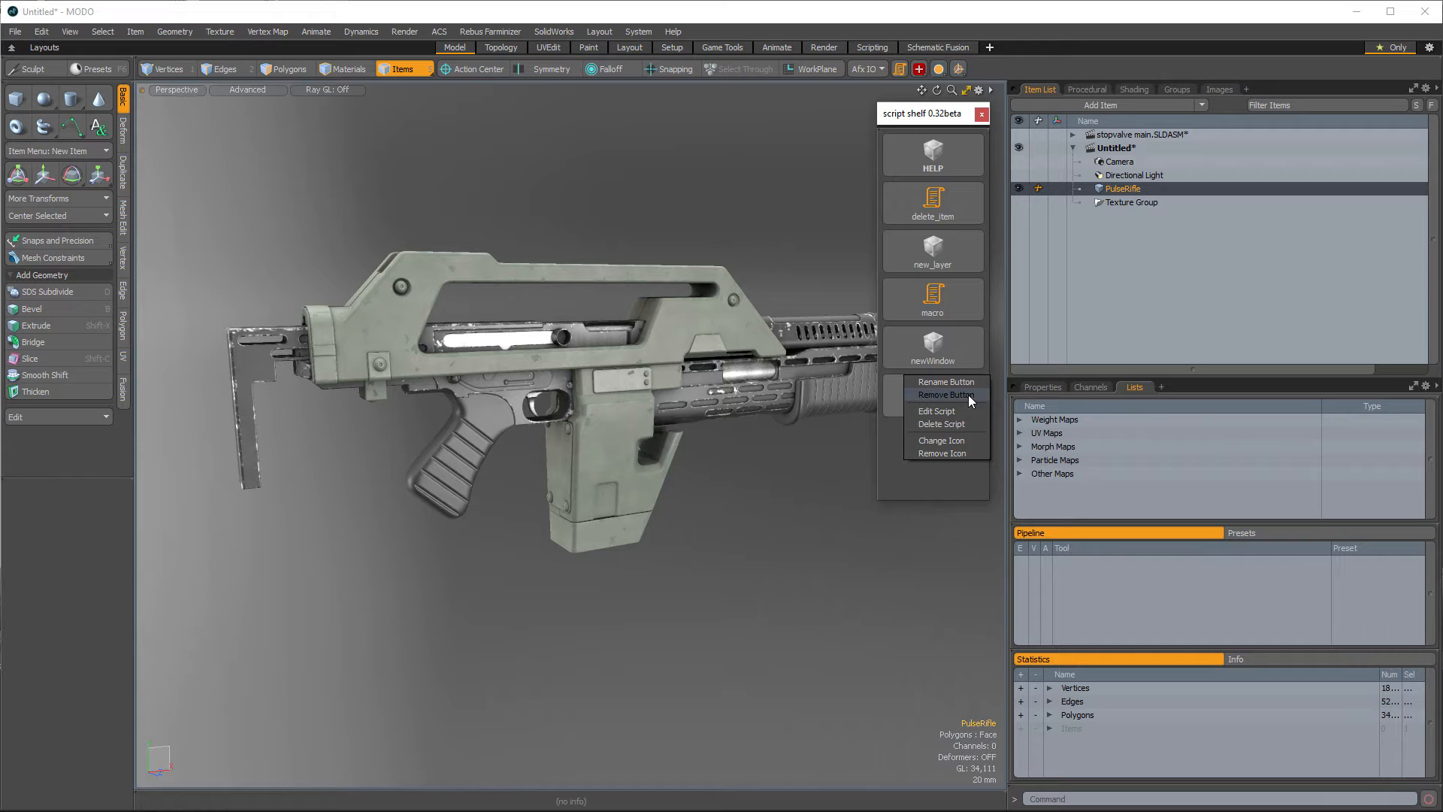
{"action": "left_click", "coordinate": [962, 453]}
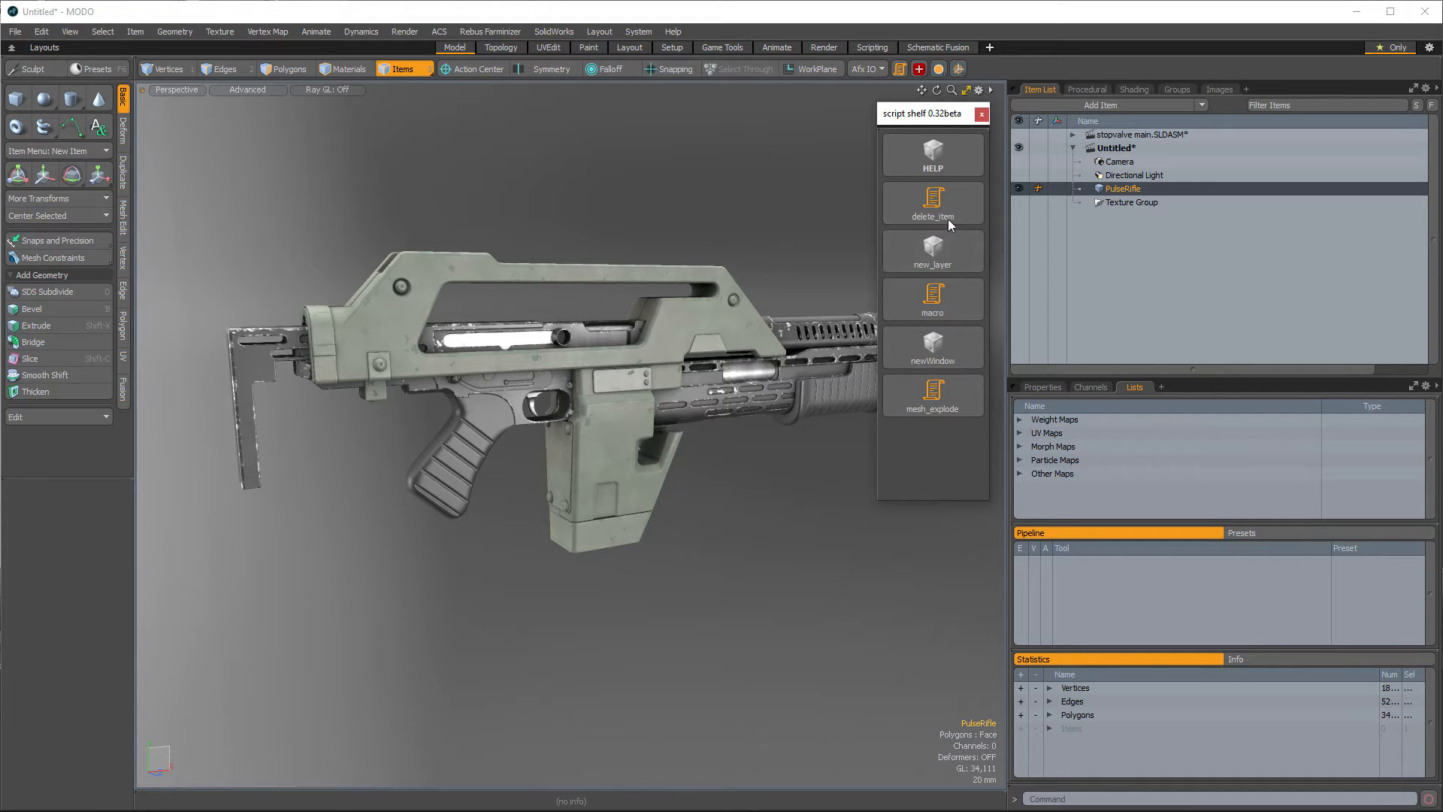
{"action": "left_click_drag", "start_coordinate": [953, 200], "coordinate": [958, 285]}
{"action": "left_click_drag", "start_coordinate": [947, 353], "coordinate": [939, 431]}
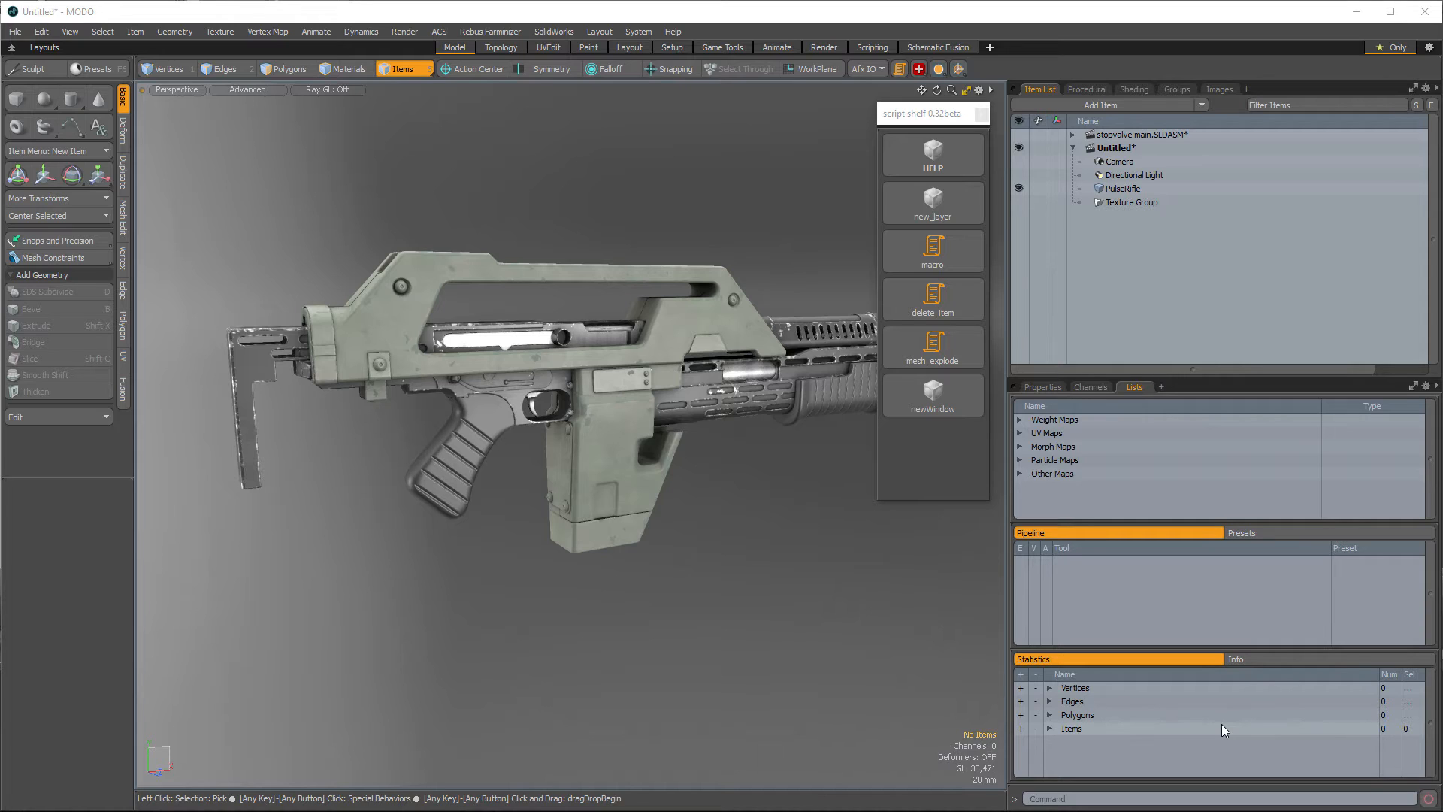
- Run the macro shelf button to create a new scene with cone, cylinder, sphere and cube primitives
{"action": "left_click", "coordinate": [907, 245]}
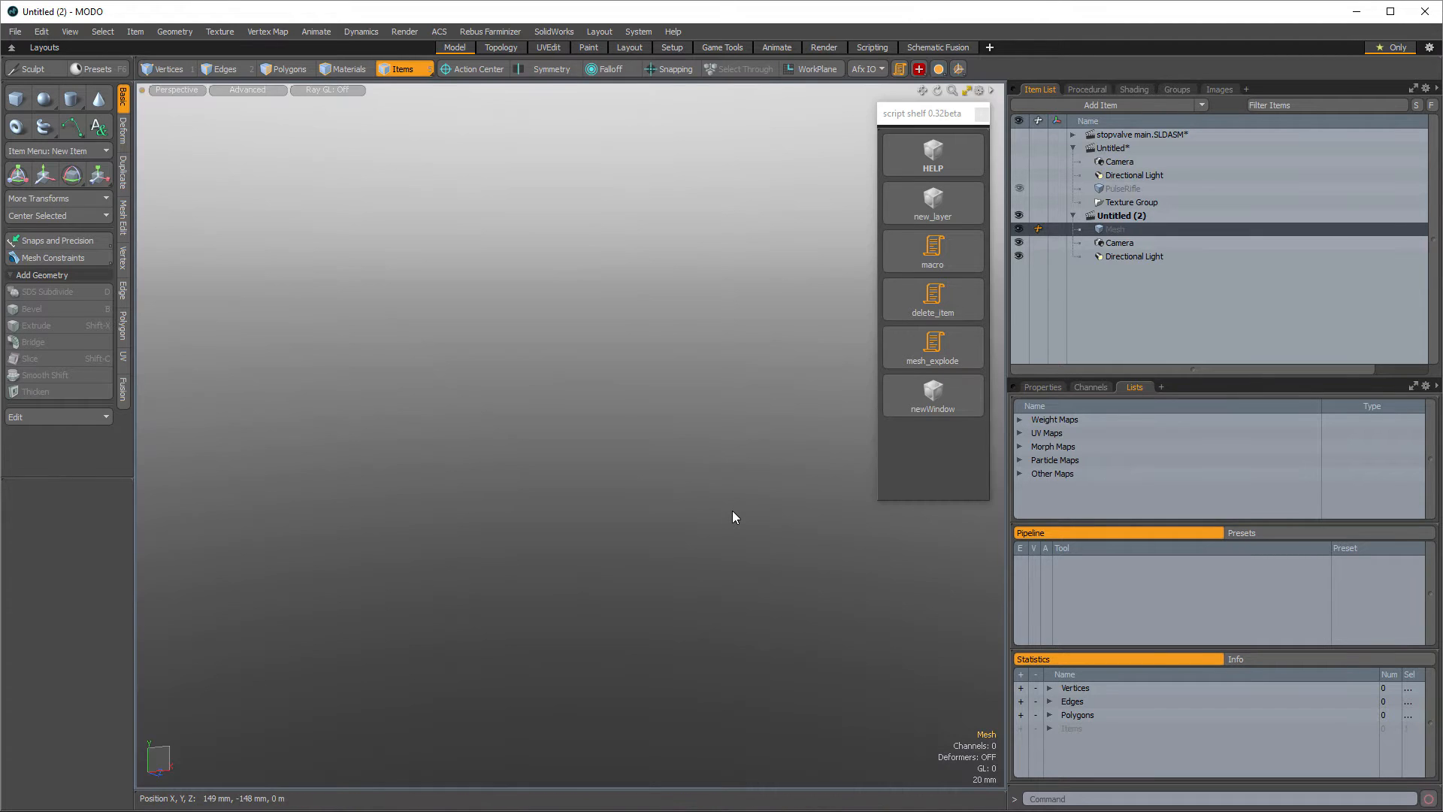
{"action": "left_click", "coordinate": [891, 256]}
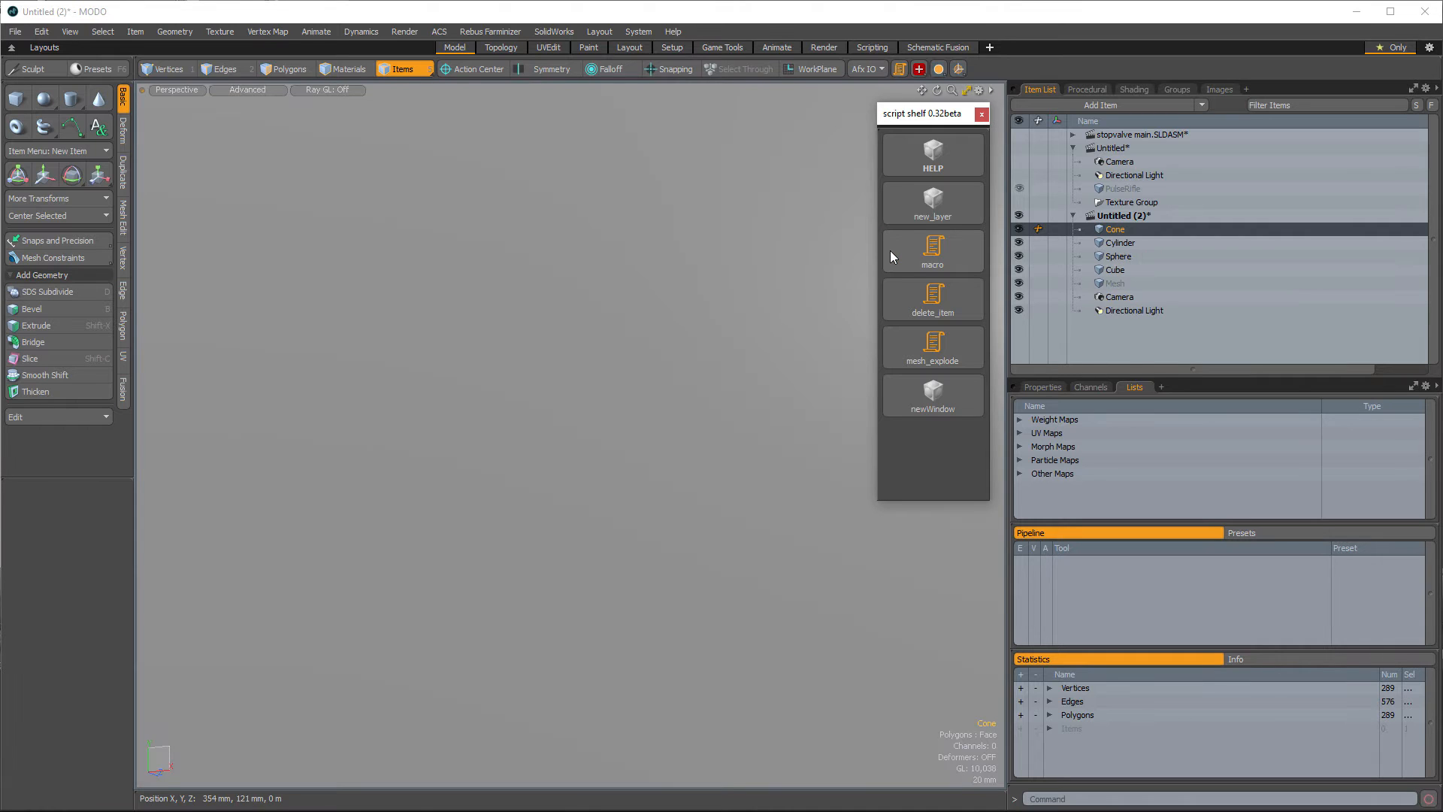
{"action": "key", "text": "a"}
{"action": "left_click_drag", "start_coordinate": [662, 374], "coordinate": [610, 398], "text": "alt"}
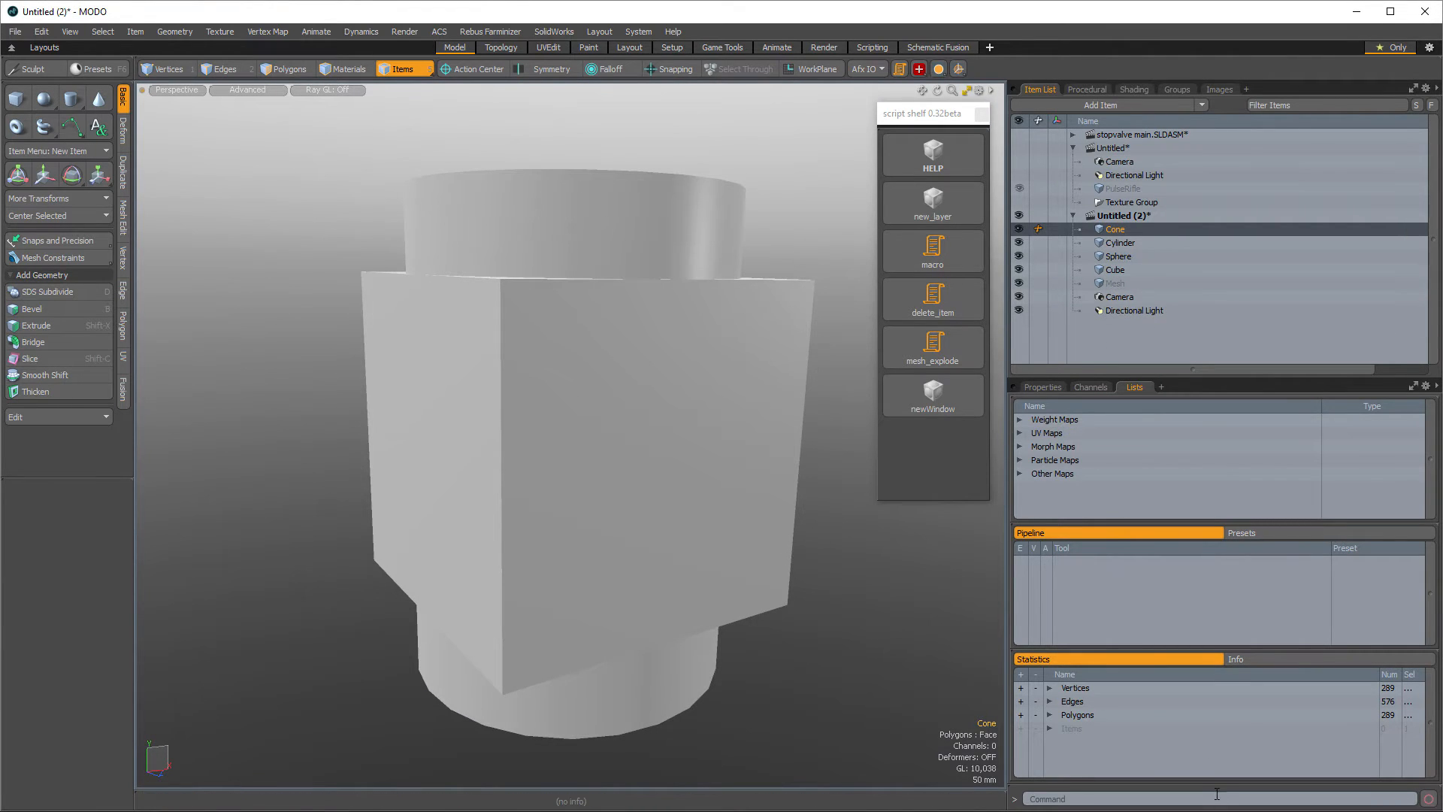
- Enlarge the Command History panel and browse to the Kits scriptShelf data pythonscripts folder
{"action": "left_click_drag", "start_coordinate": [1214, 783], "coordinate": [1228, 496]}
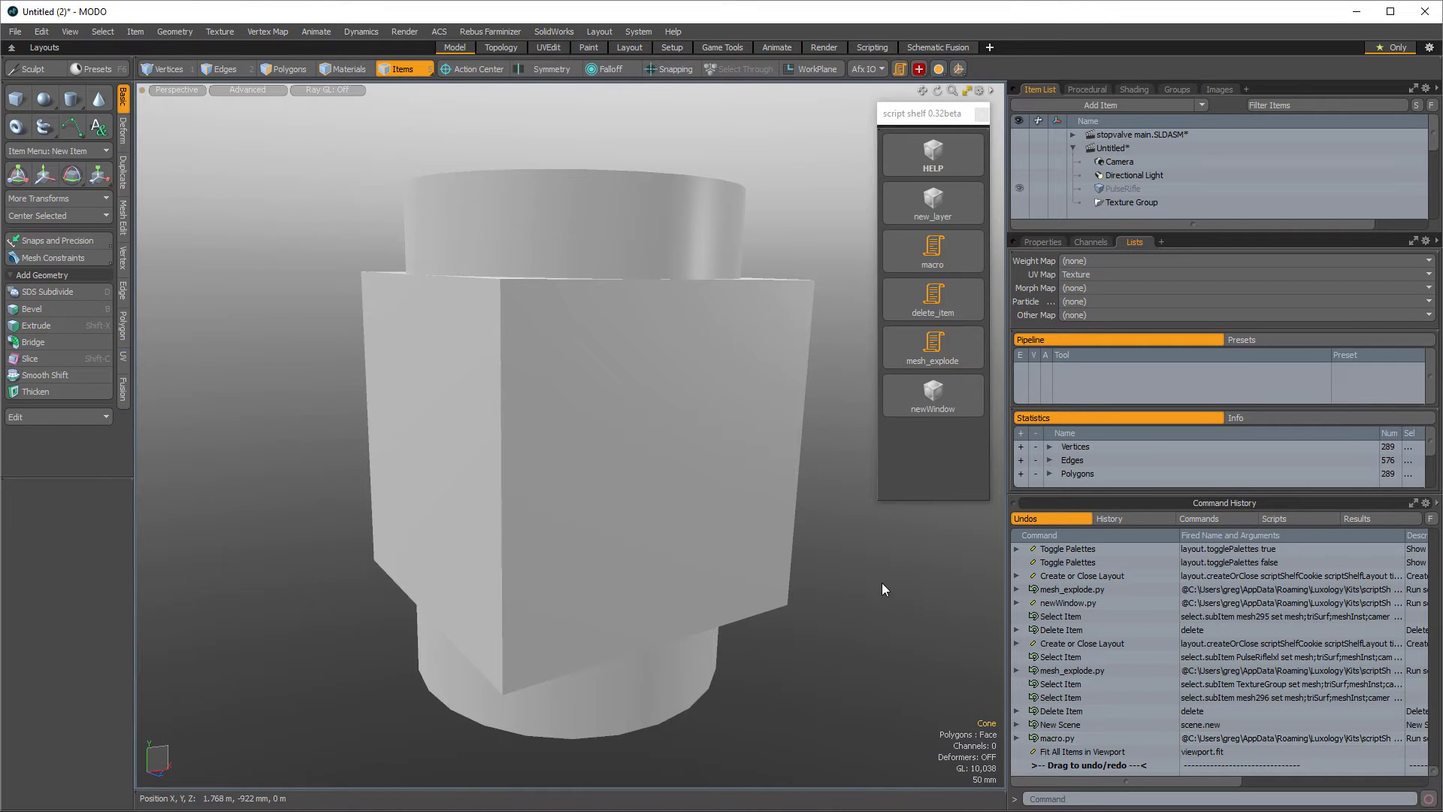
{"action": "key", "text": "alt+Tab"}
{"action": "key", "text": "alt+Tab"}
{"action": "key", "text": "alt+Tab"}
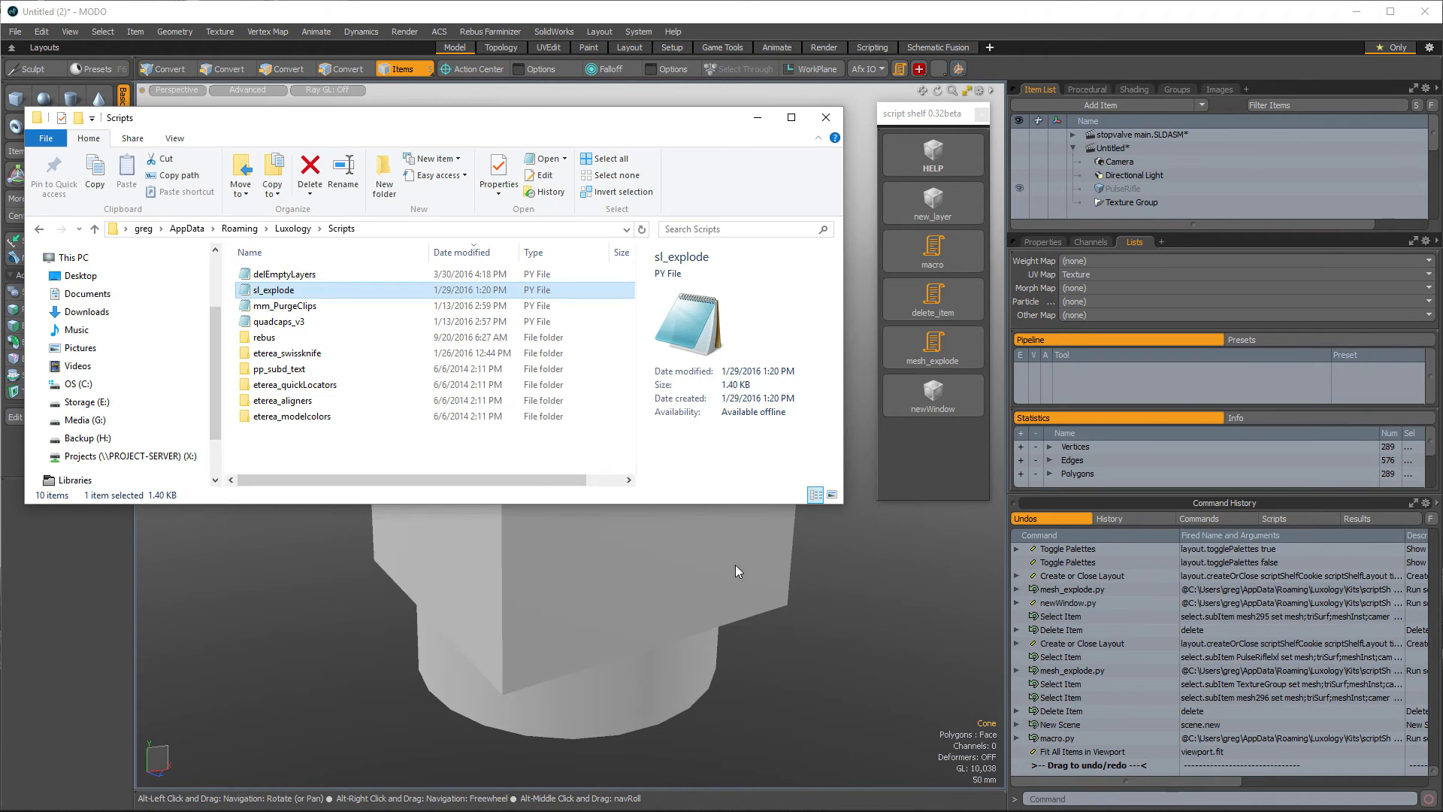
{"action": "left_click", "coordinate": [292, 229]}
{"action": "scroll", "coordinate": [323, 353], "scroll_direction": "down", "scroll_amount": 1}
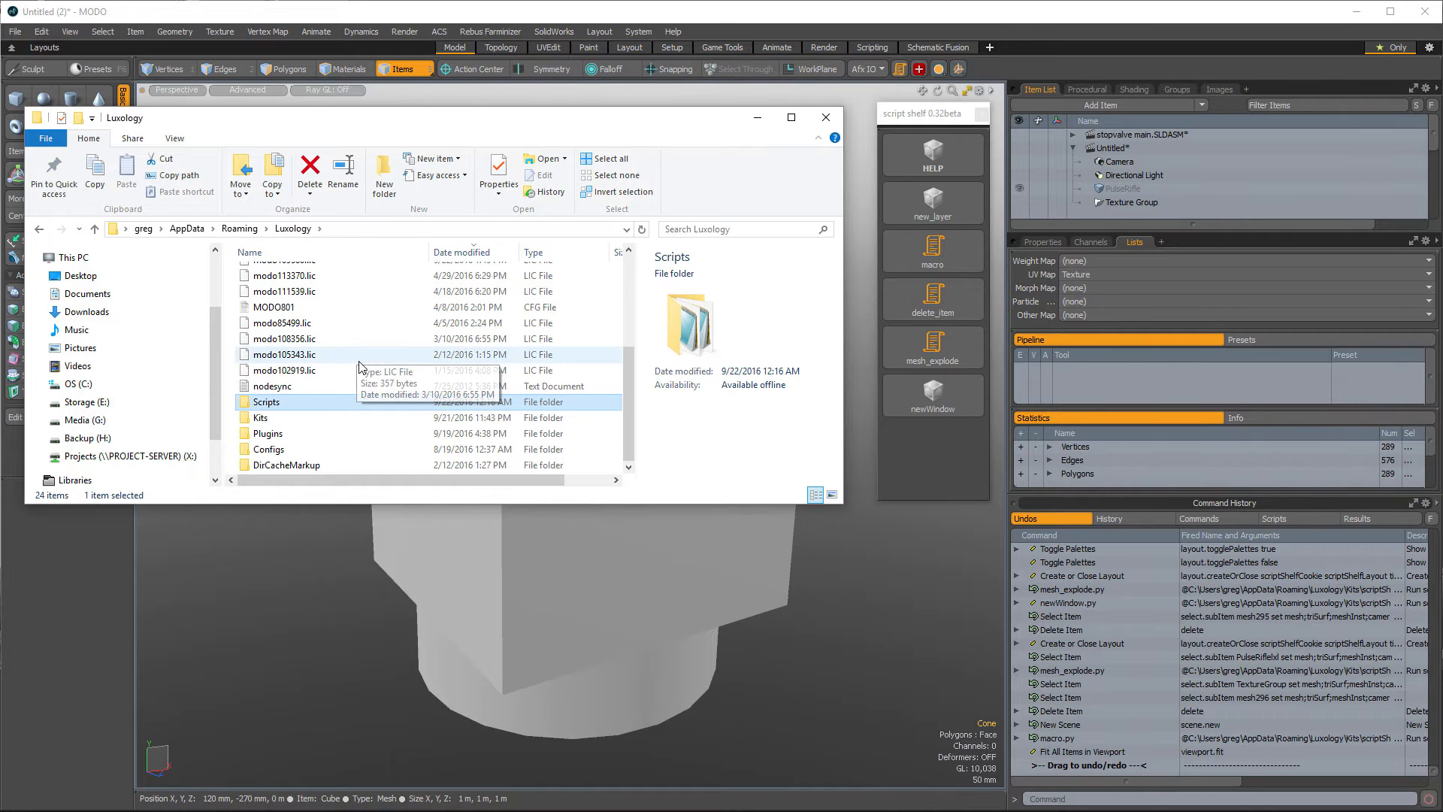
{"action": "double_click", "coordinate": [308, 418]}
{"action": "double_click", "coordinate": [308, 277]}
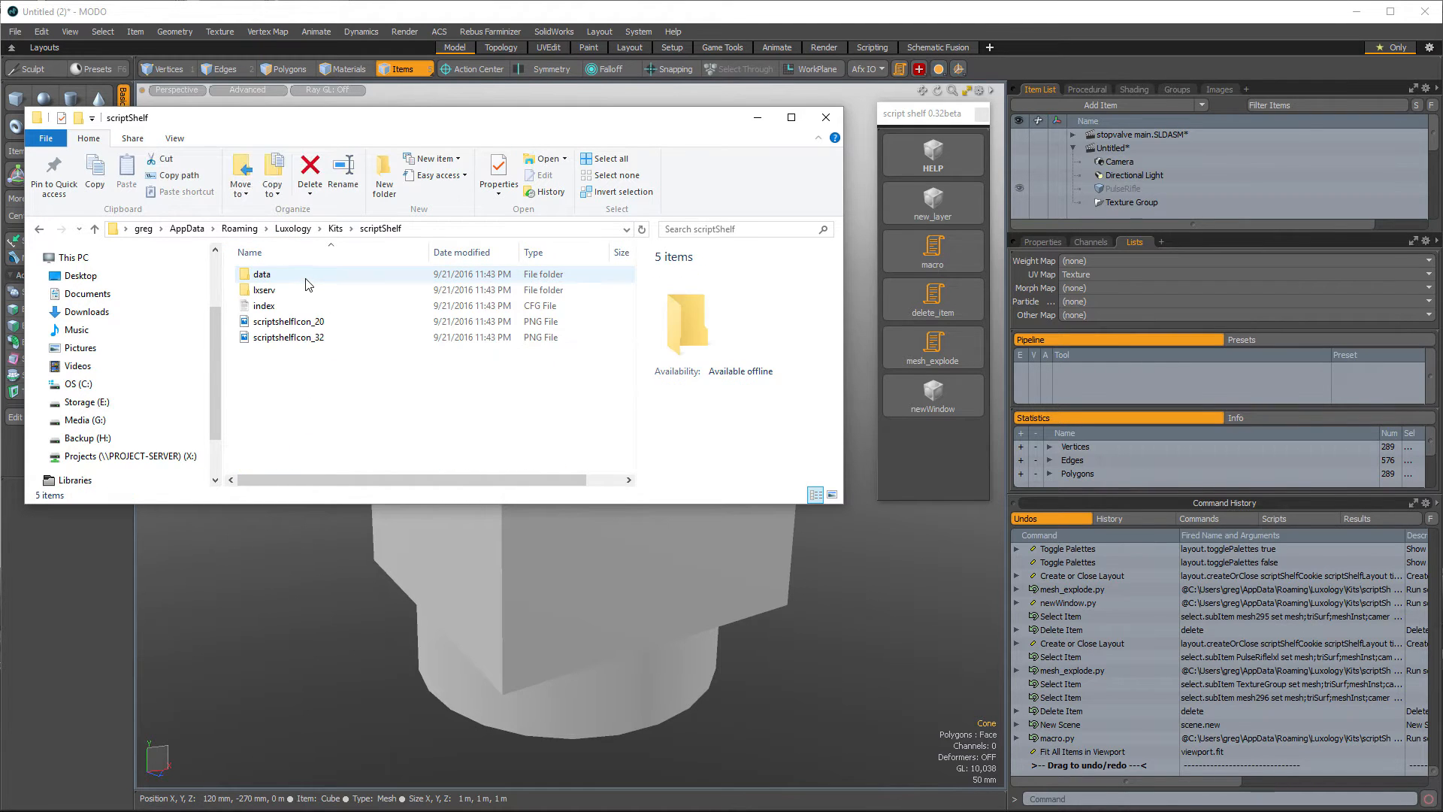
{"action": "double_click", "coordinate": [304, 276]}
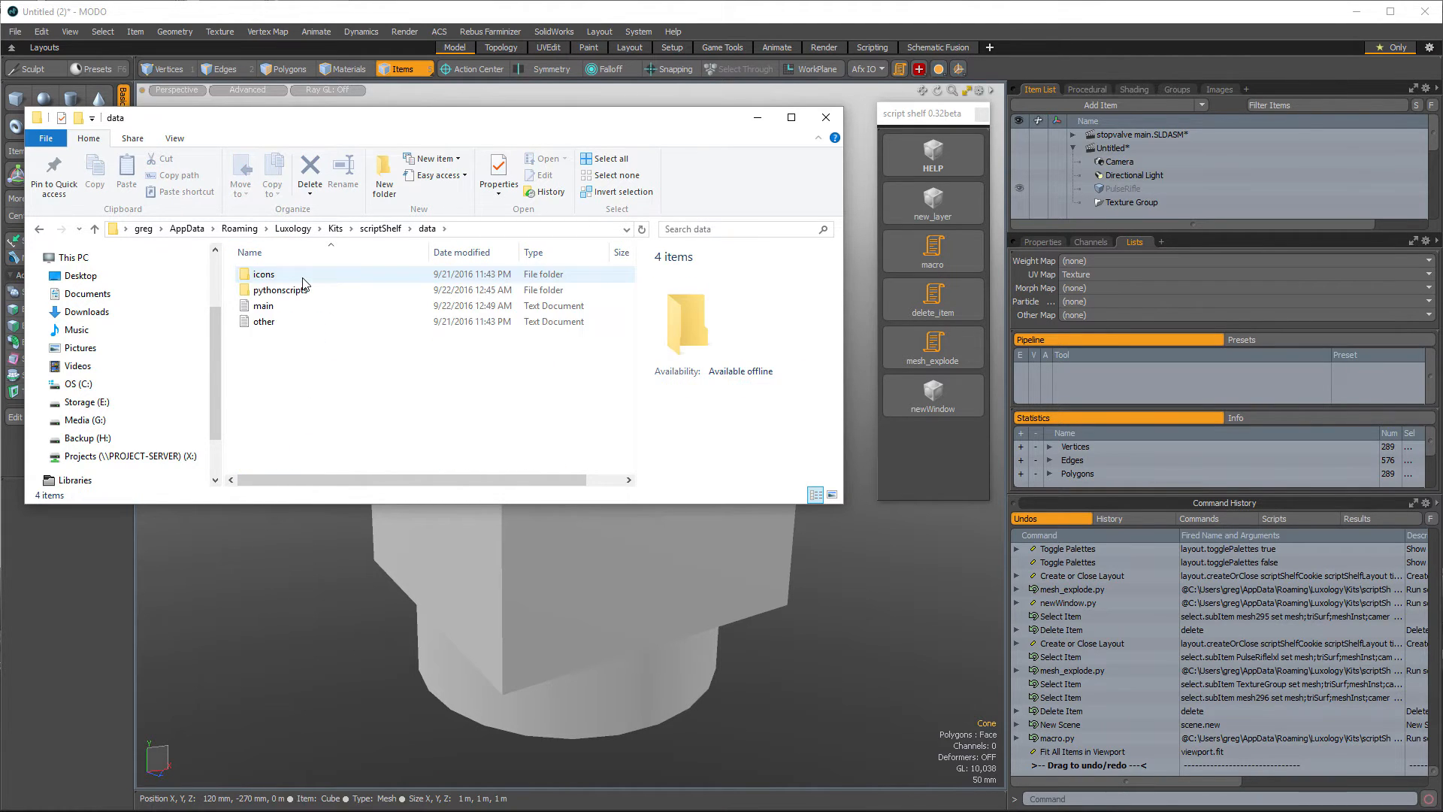
{"action": "double_click", "coordinate": [307, 290]}
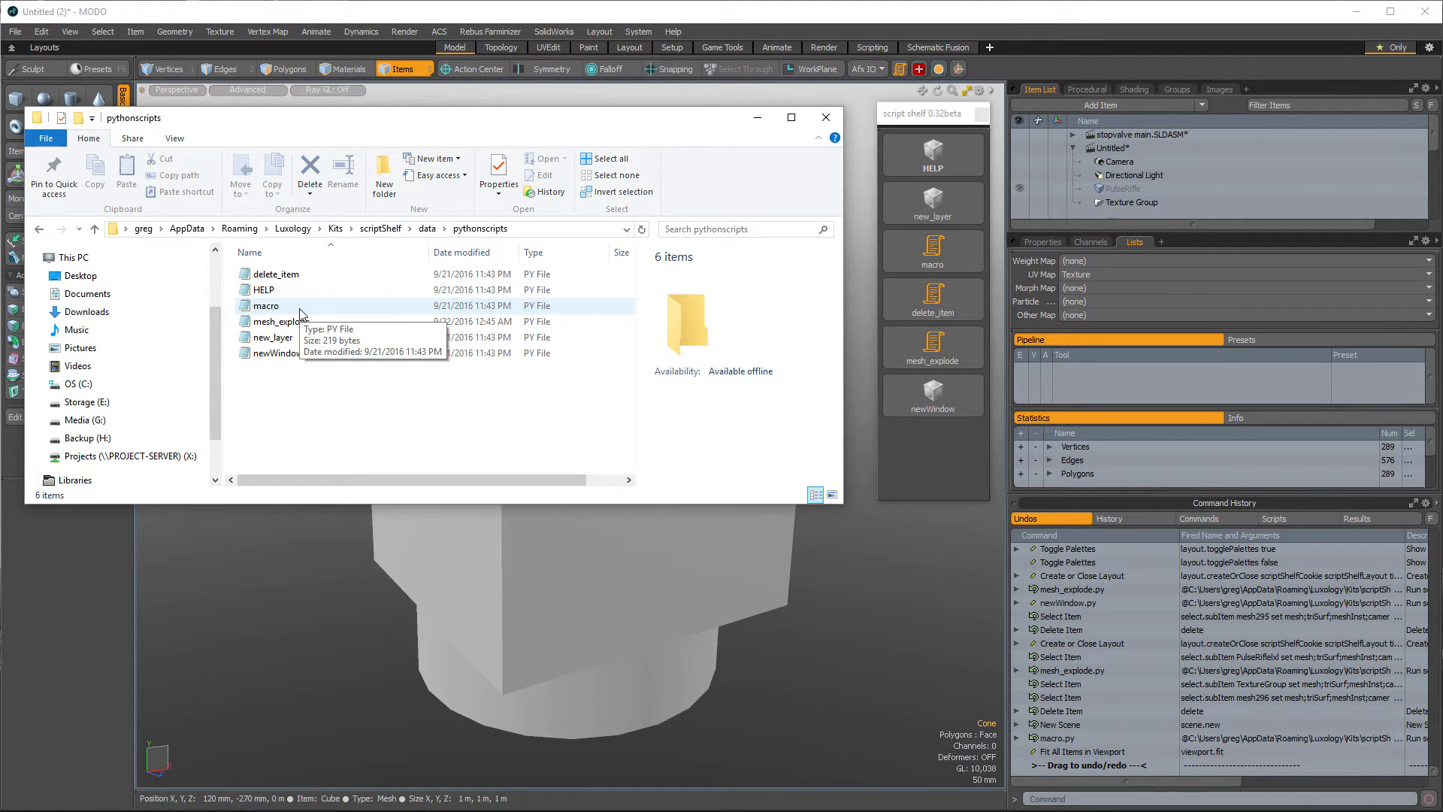
- Open the macro script in Notepad to examine its script.run lines and script service IDs
{"action": "right_click", "coordinate": [300, 313]}
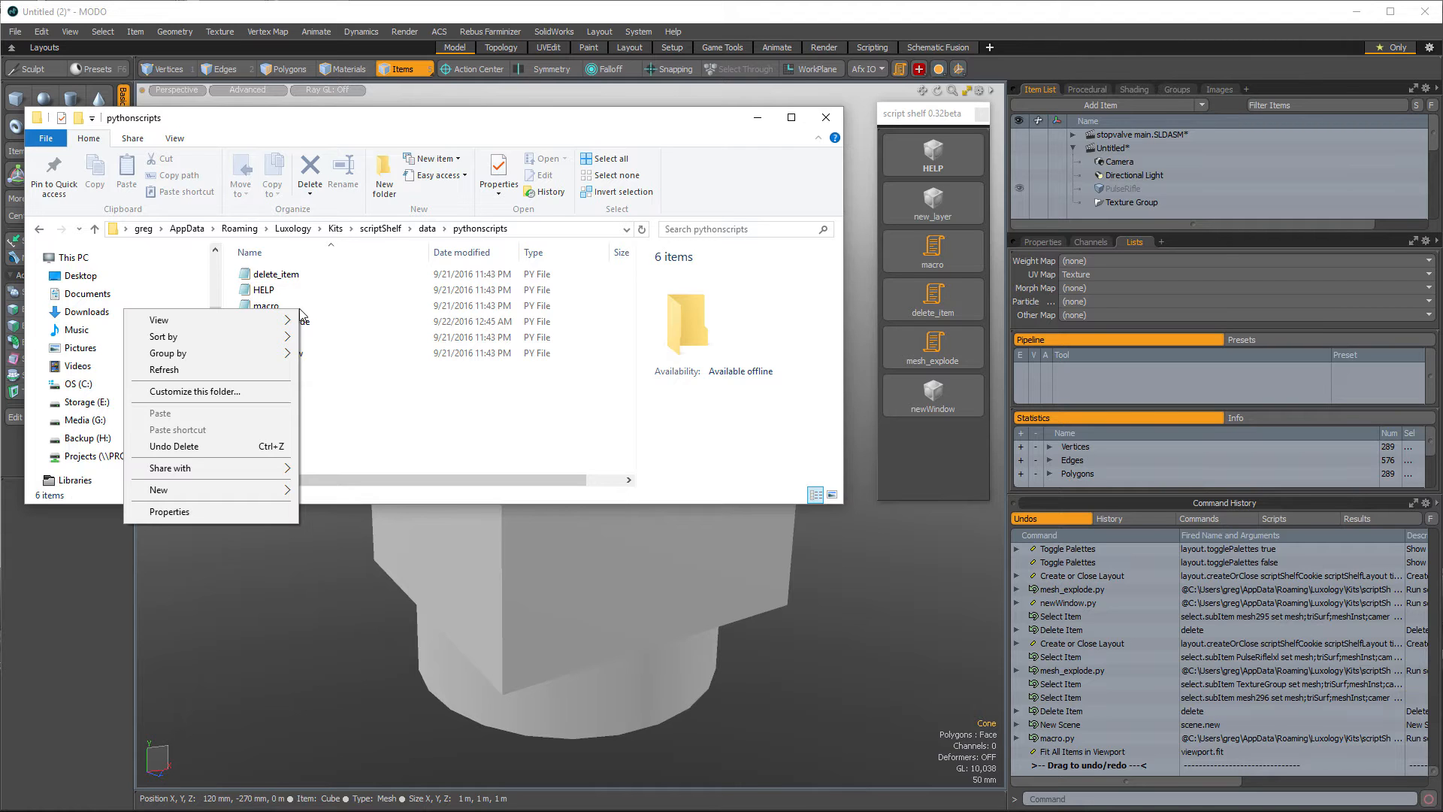
{"action": "left_click", "coordinate": [364, 307]}
{"action": "right_click", "coordinate": [367, 303]}
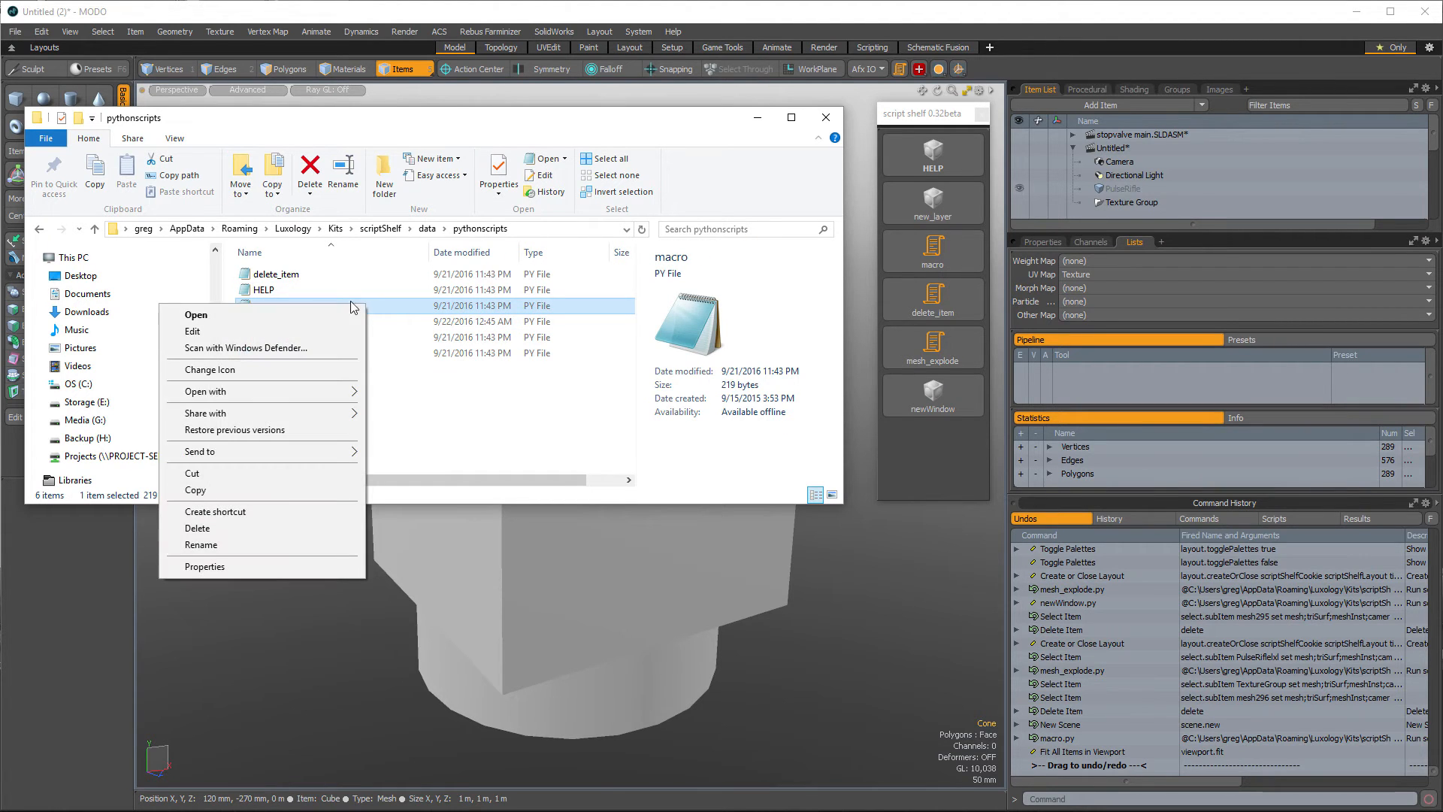
{"action": "left_click", "coordinate": [311, 329]}
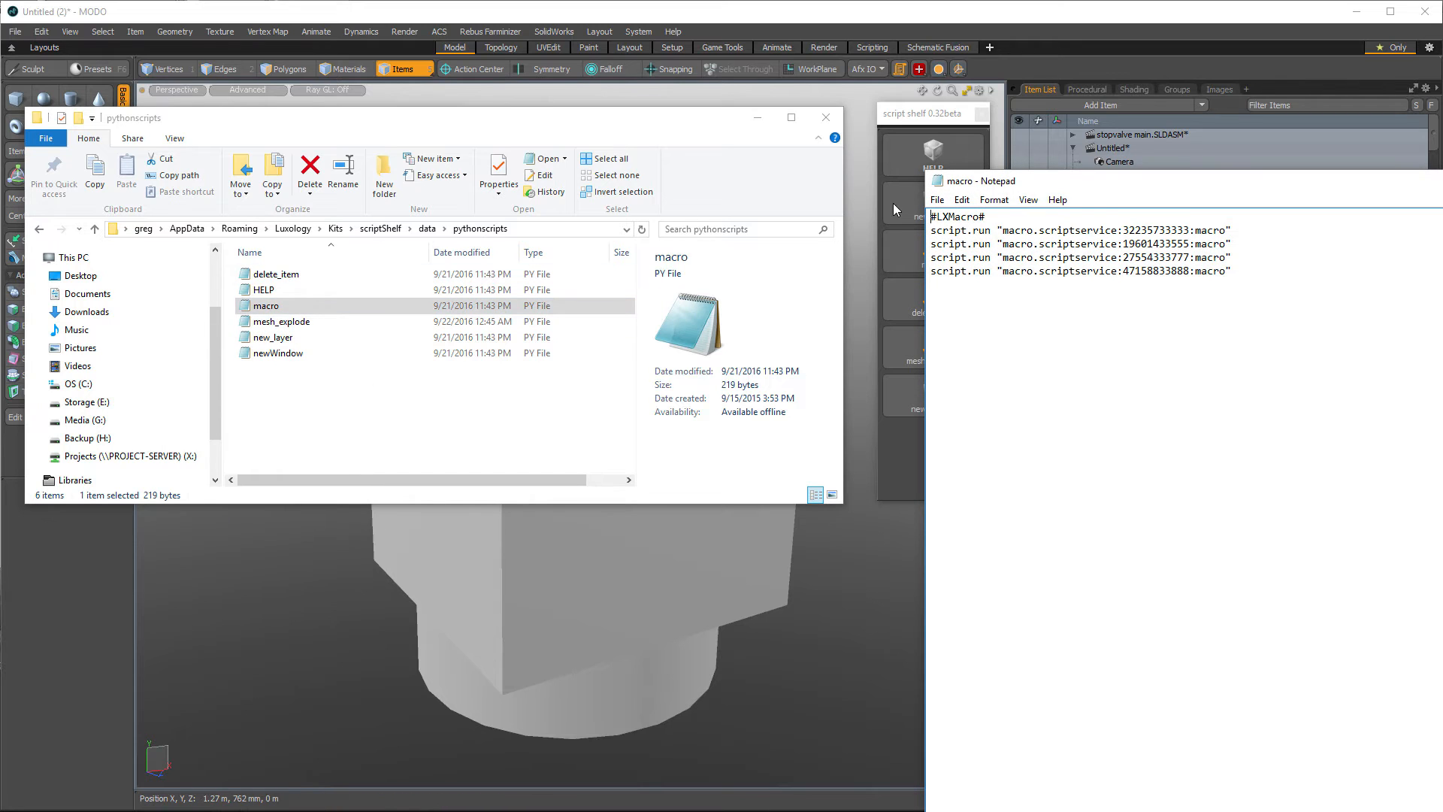
{"action": "left_click_drag", "start_coordinate": [1059, 181], "coordinate": [848, 187]}
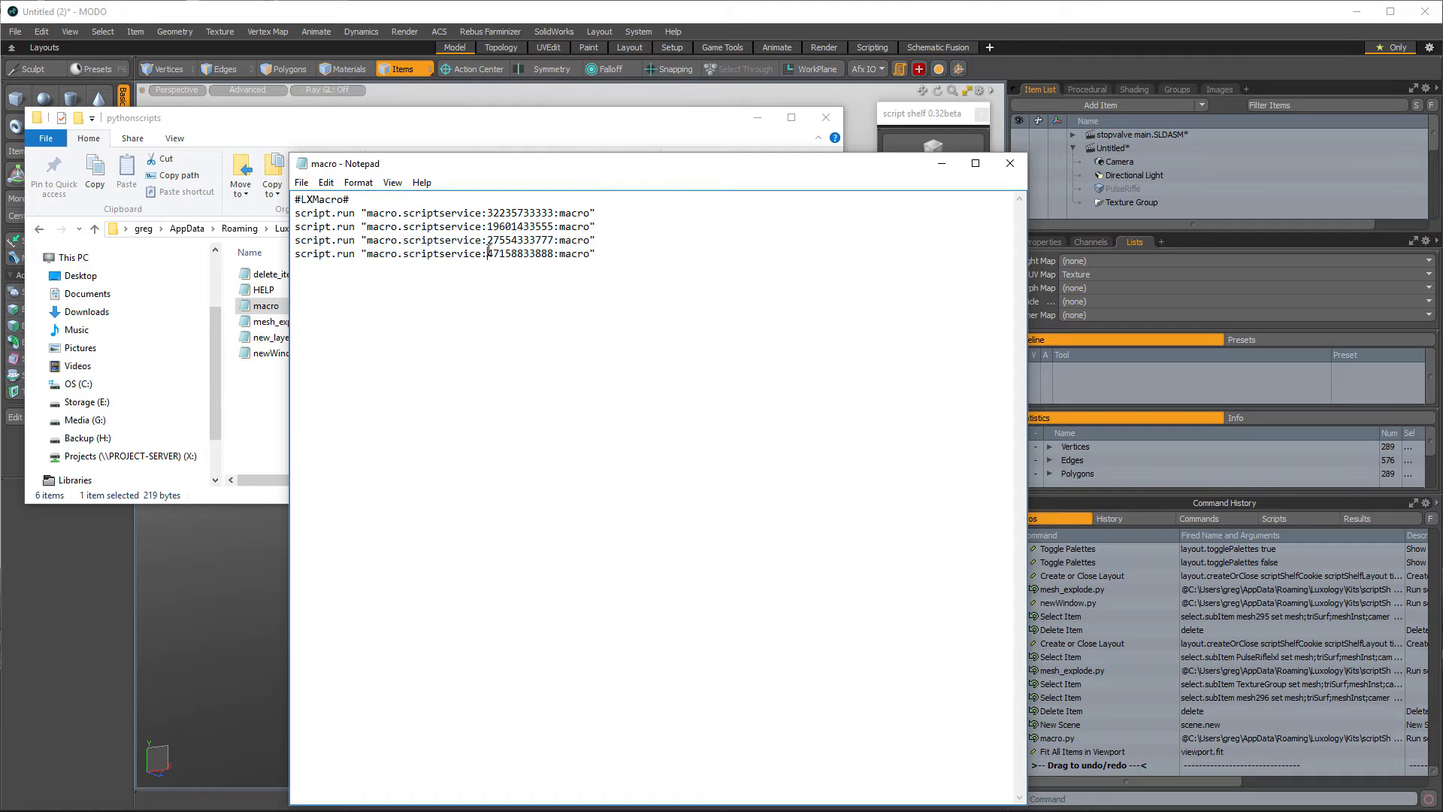
{"action": "left_click_drag", "start_coordinate": [487, 254], "coordinate": [554, 254]}
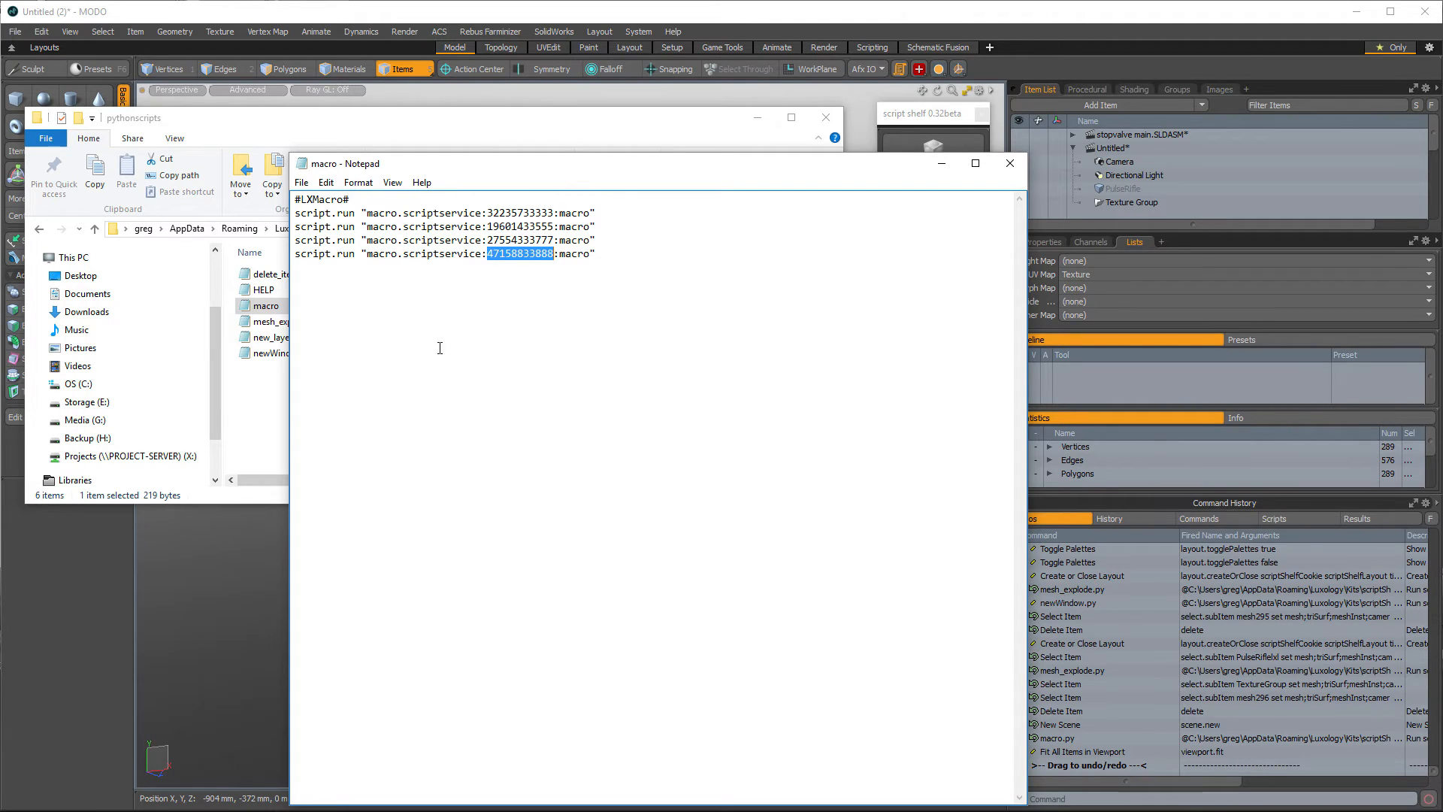
{"action": "left_click", "coordinate": [93, 633]}
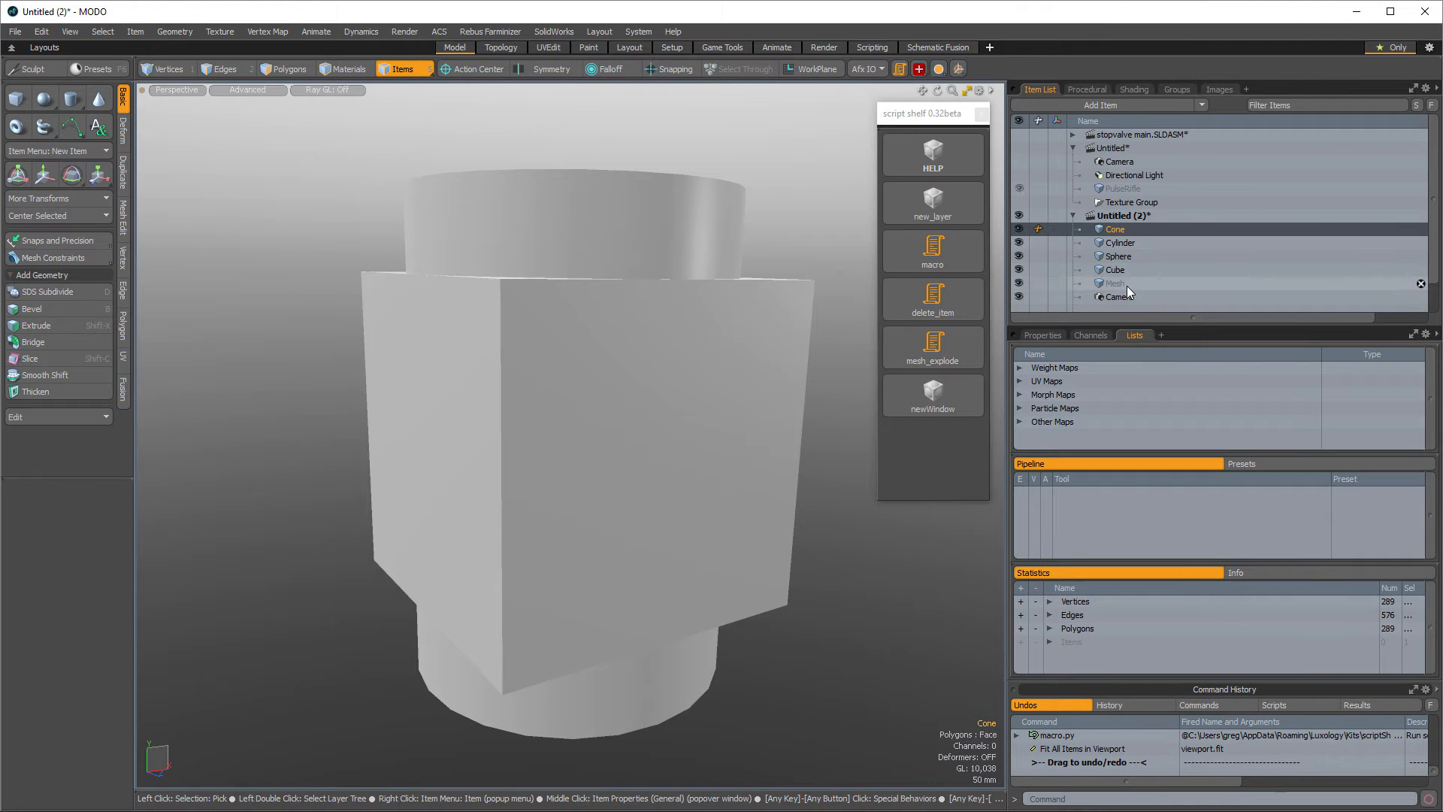
- Delete all the primitive meshes from the Untitled (2) scene
{"action": "double_click", "coordinate": [1129, 228]}
{"action": "key", "text": "Delete"}
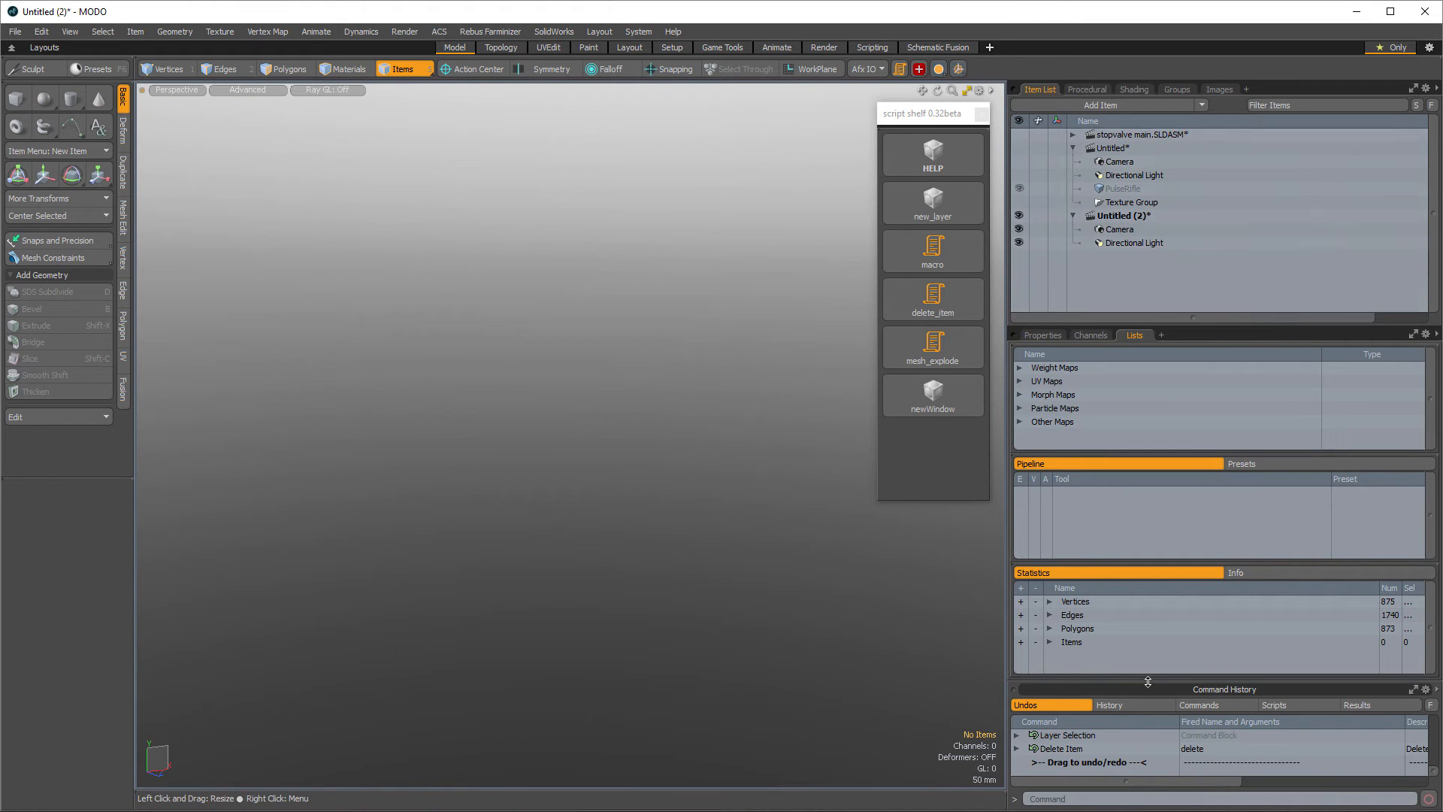
- Examine the Command History's Commands and Scripts lists, including the Macros (Config) entries
{"action": "left_click_drag", "start_coordinate": [1164, 681], "coordinate": [1164, 445]}
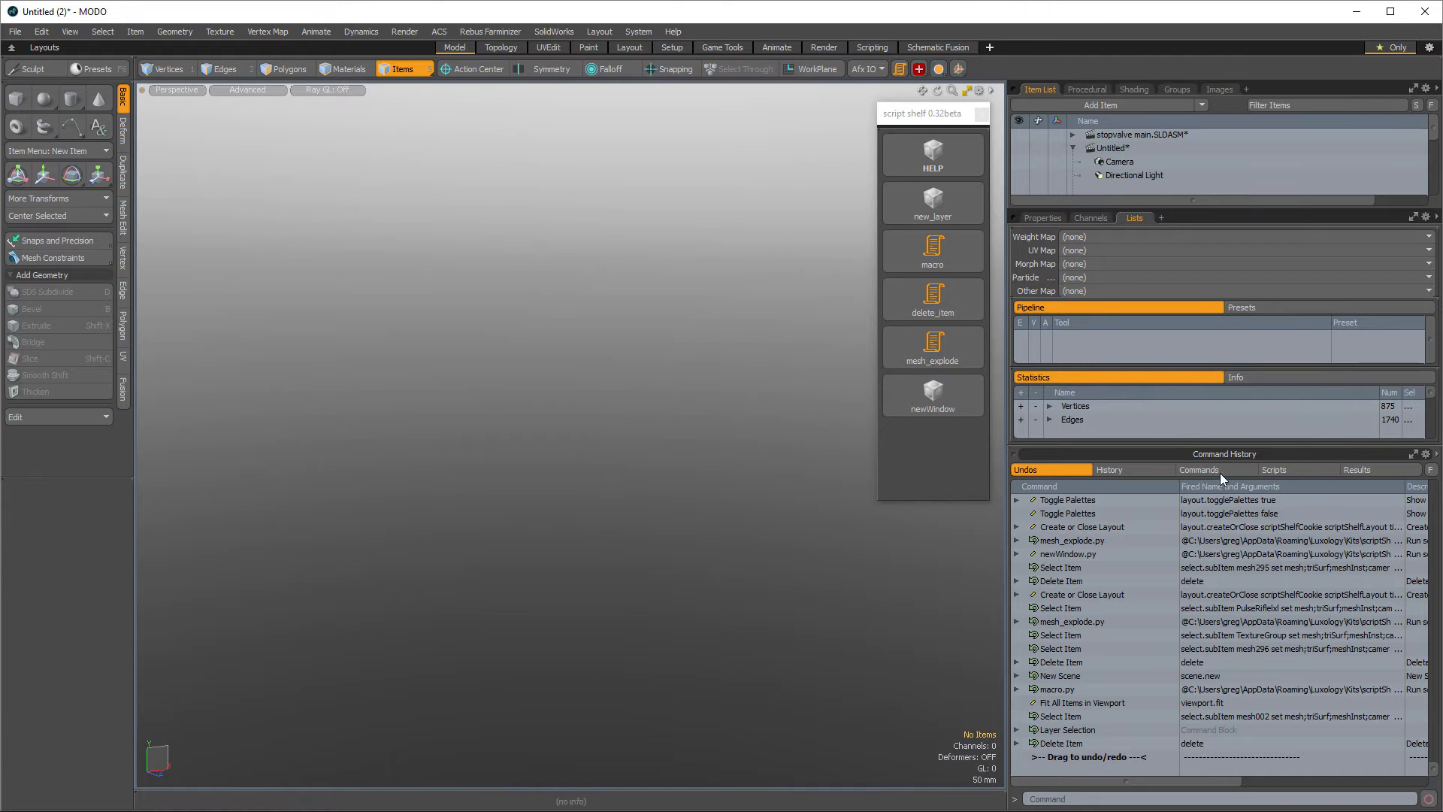
{"action": "left_click", "coordinate": [1242, 467]}
{"action": "left_click_drag", "start_coordinate": [1252, 447], "coordinate": [1299, 403]}
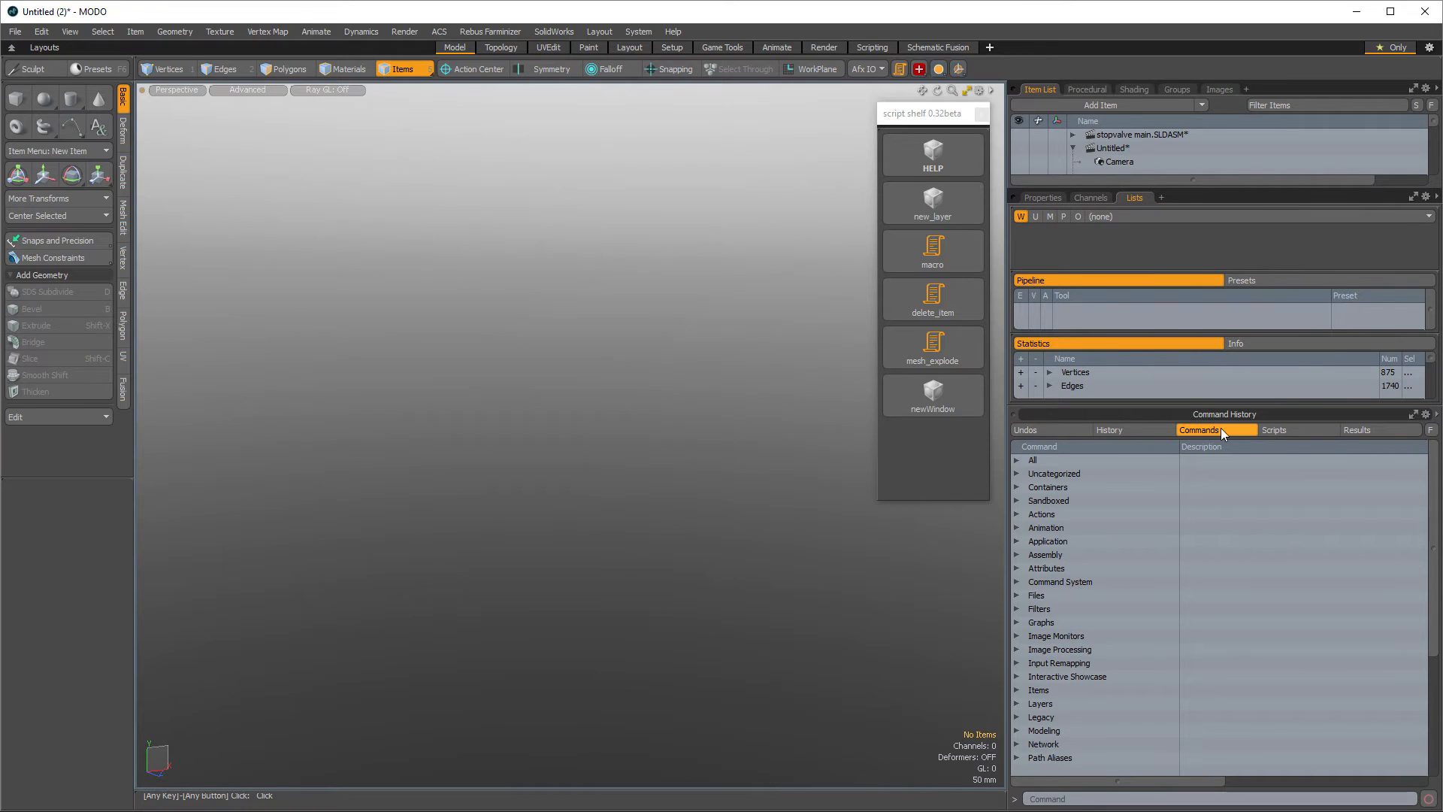
{"action": "left_click", "coordinate": [1318, 428]}
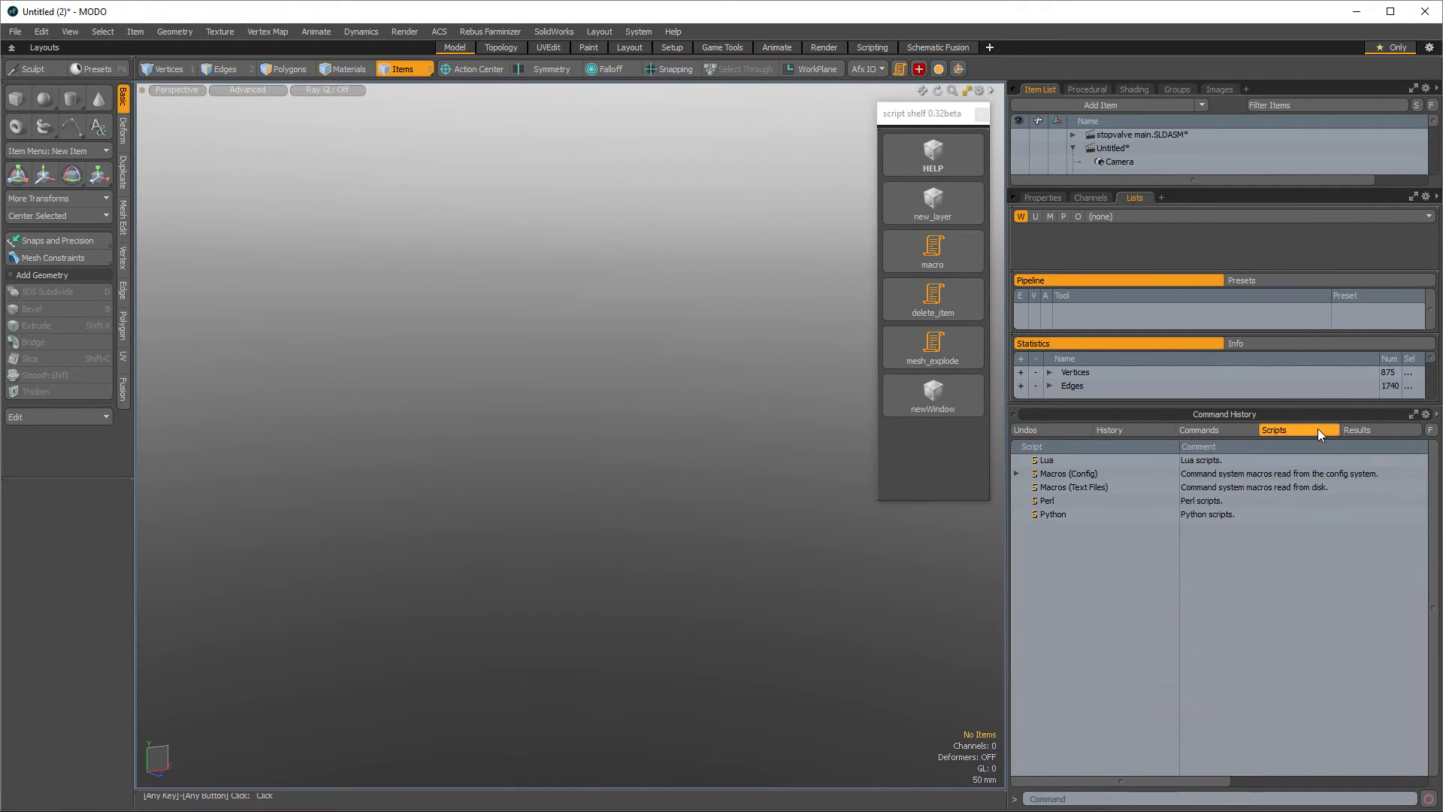
{"action": "left_click", "coordinate": [1206, 431]}
{"action": "scroll", "coordinate": [1103, 535], "scroll_direction": "down", "scroll_amount": 5}
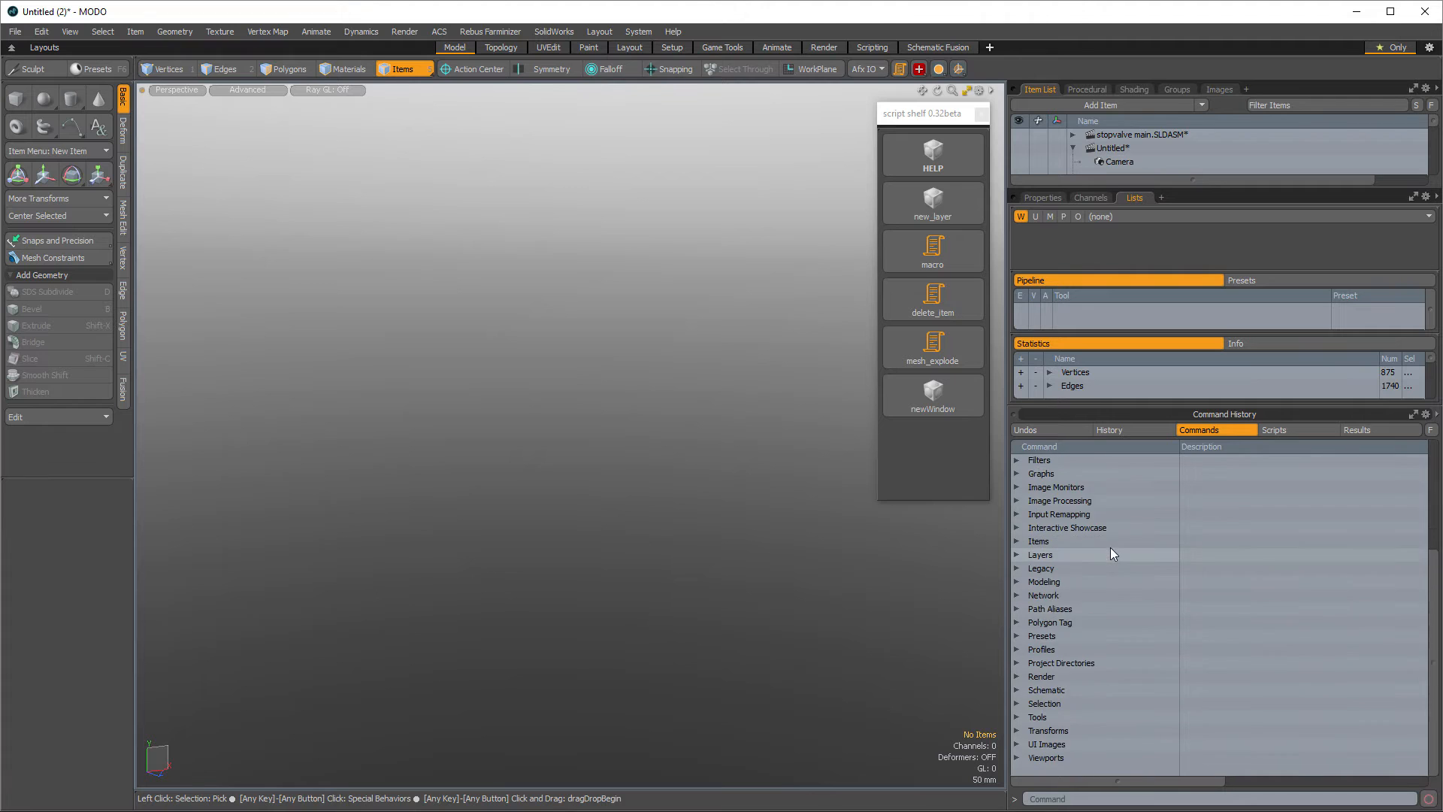
{"action": "scroll", "coordinate": [1111, 547], "scroll_direction": "up", "scroll_amount": 5}
{"action": "left_click", "coordinate": [1016, 540]}
{"action": "scroll", "coordinate": [1016, 539], "scroll_direction": "down", "scroll_amount": 5}
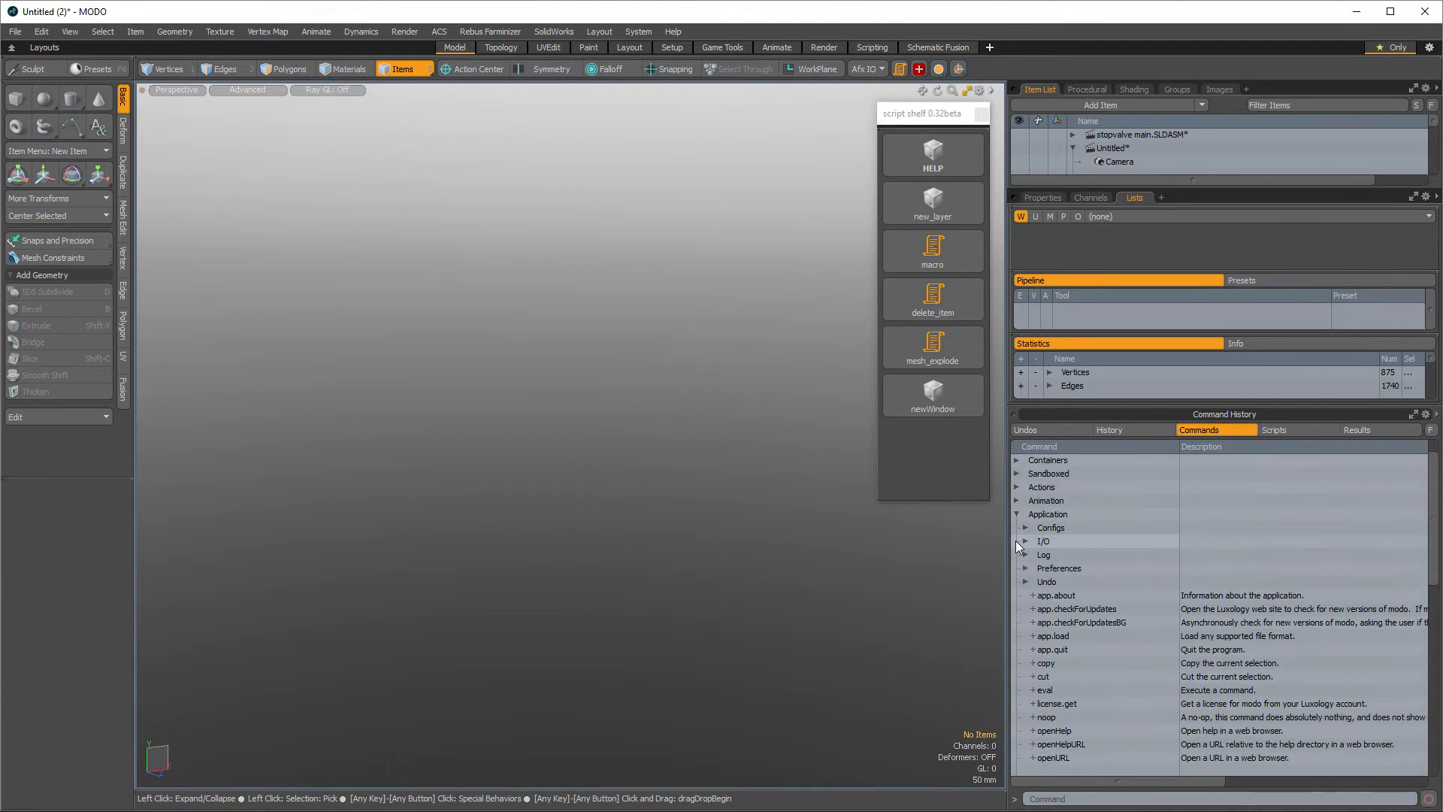
{"action": "left_click", "coordinate": [1017, 474]}
{"action": "left_click", "coordinate": [1297, 431]}
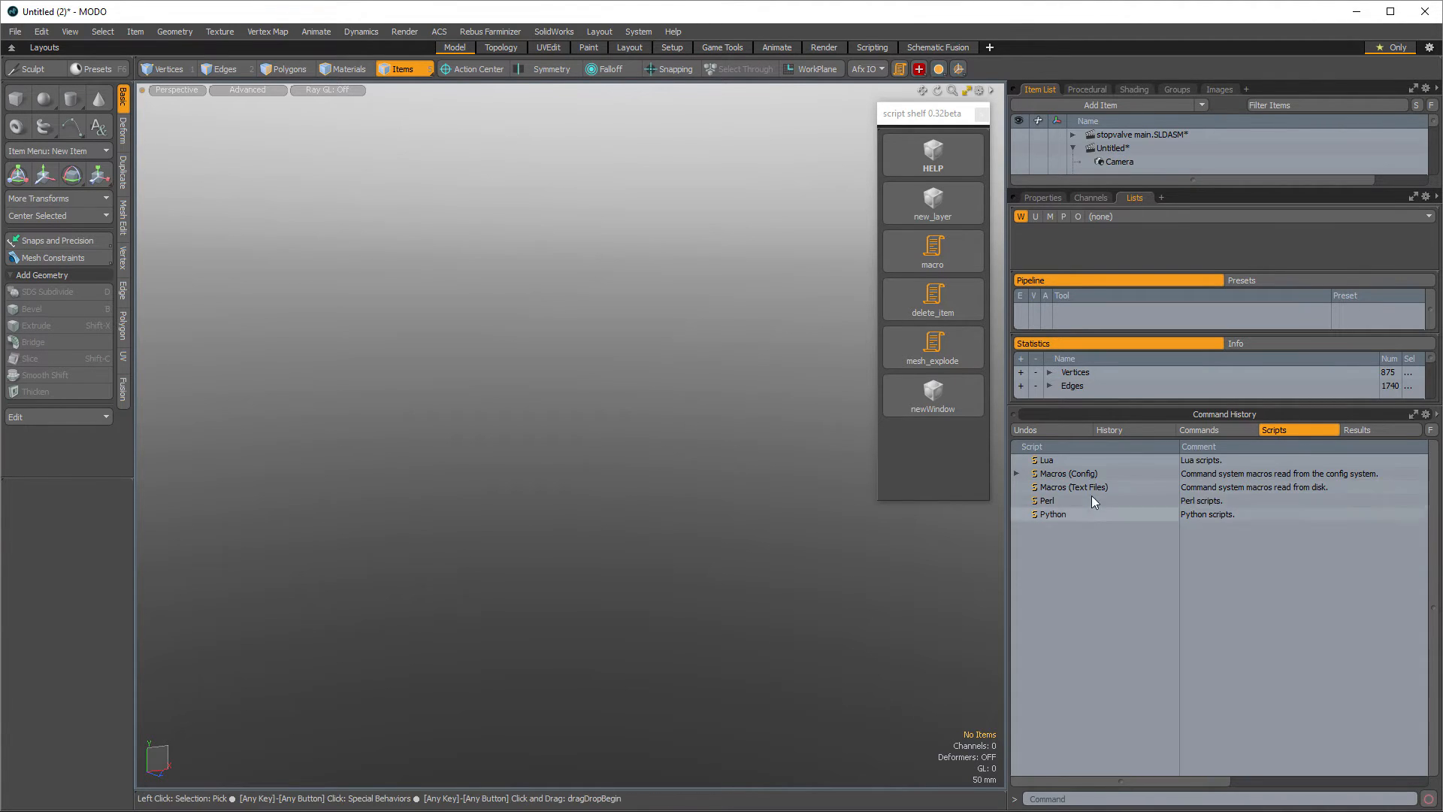
{"action": "left_click", "coordinate": [1016, 474]}
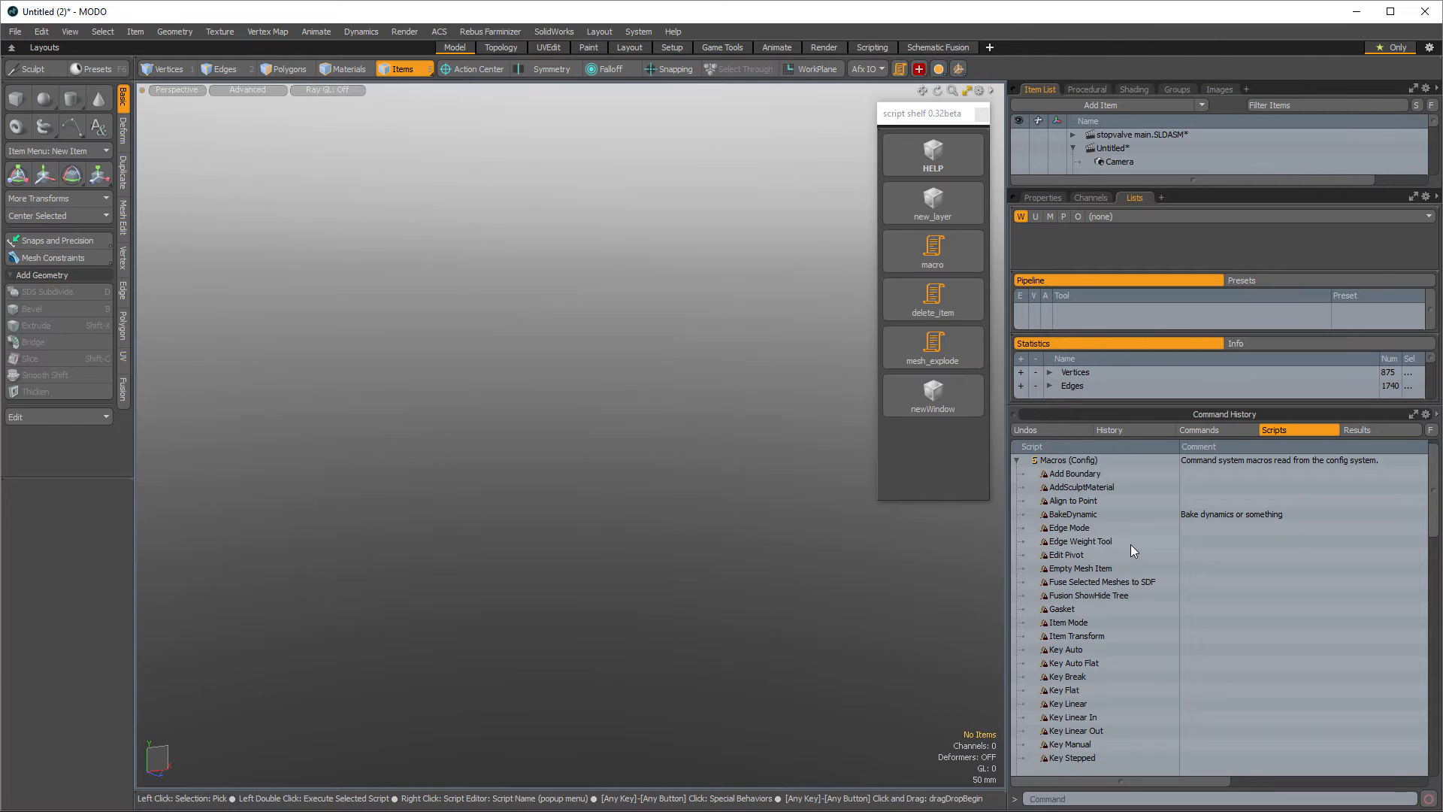
{"action": "scroll", "coordinate": [1124, 553], "scroll_direction": "down", "scroll_amount": 15}
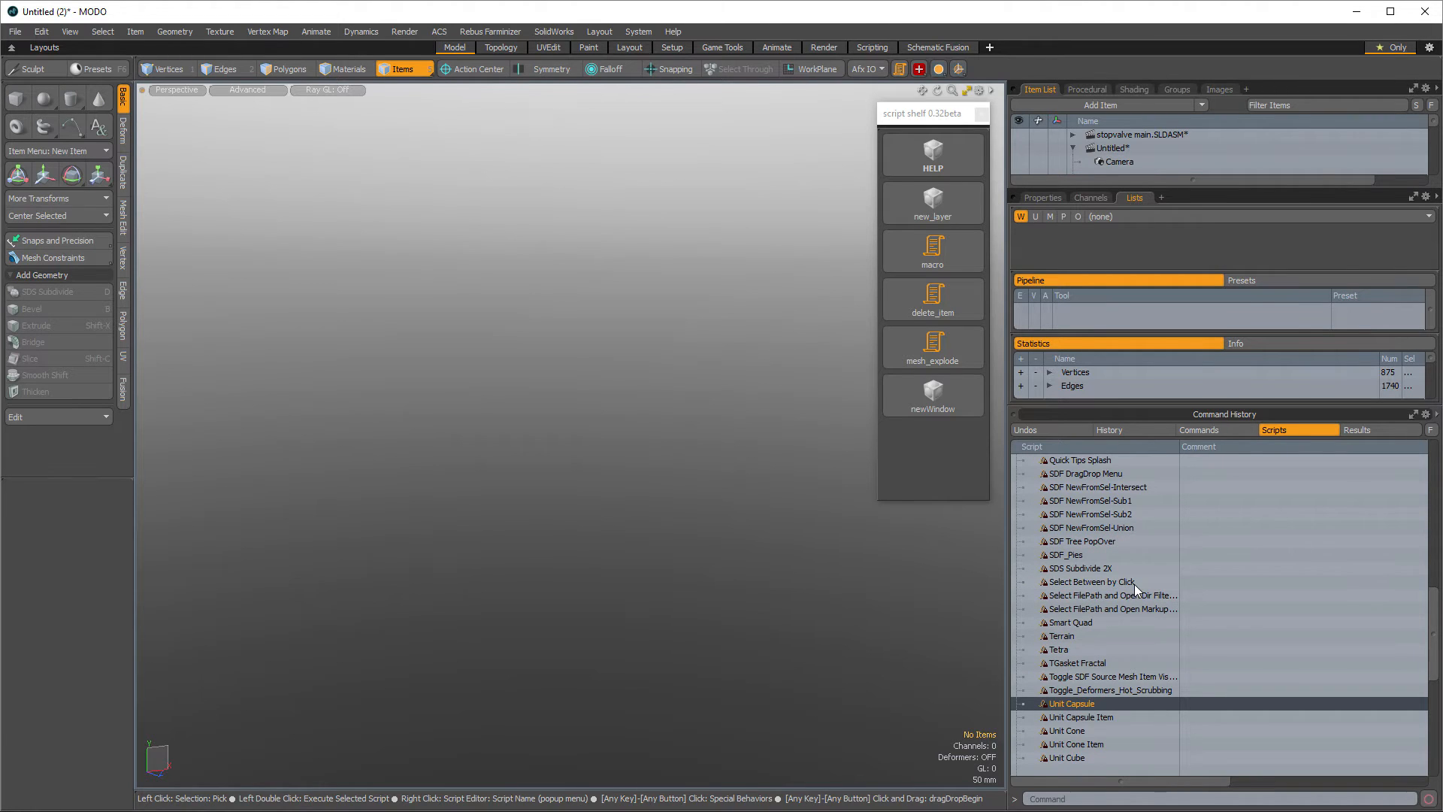
{"action": "left_click", "coordinate": [1088, 664]}
{"action": "scroll", "coordinate": [1088, 664], "scroll_direction": "down", "scroll_amount": 3}
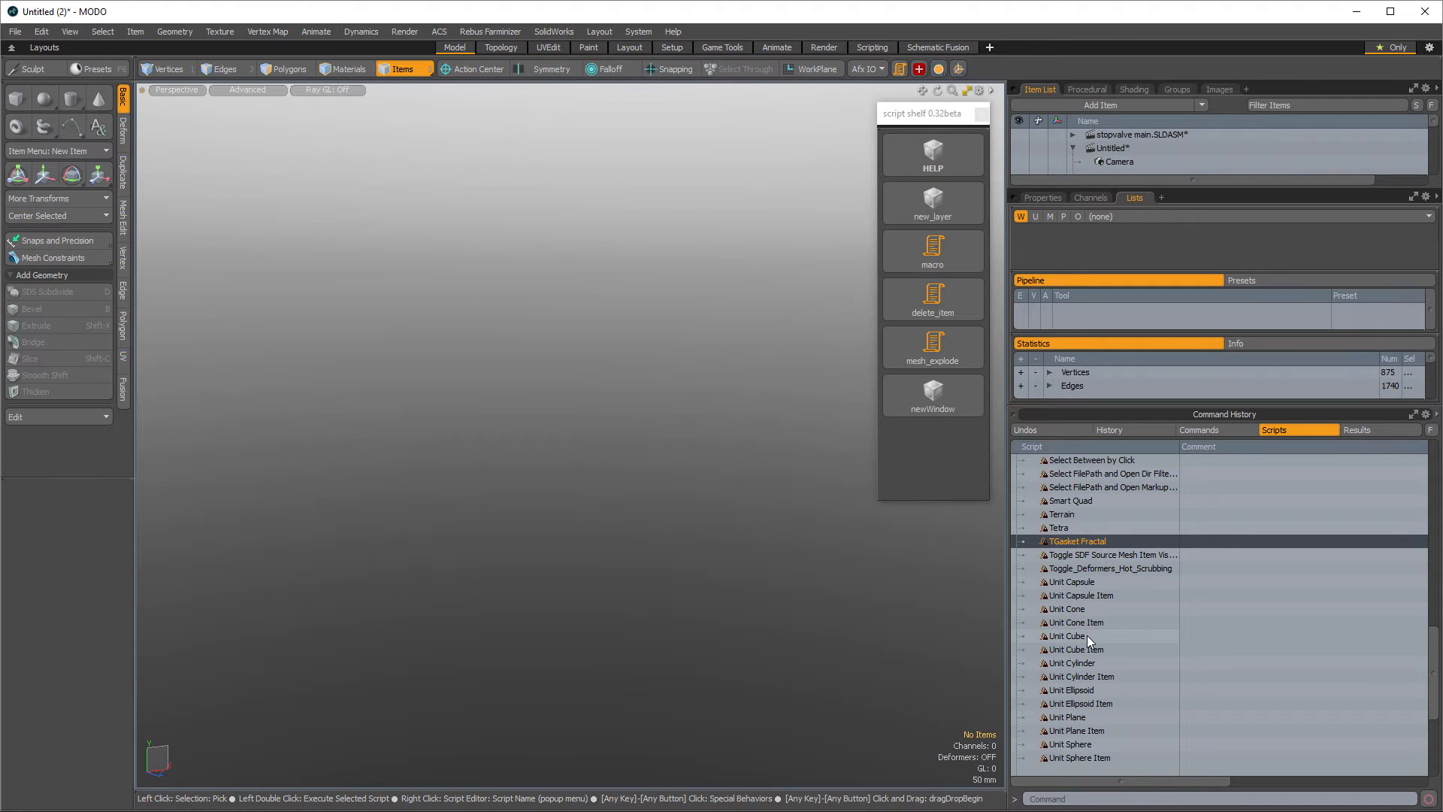
{"action": "left_click", "coordinate": [1087, 637]}
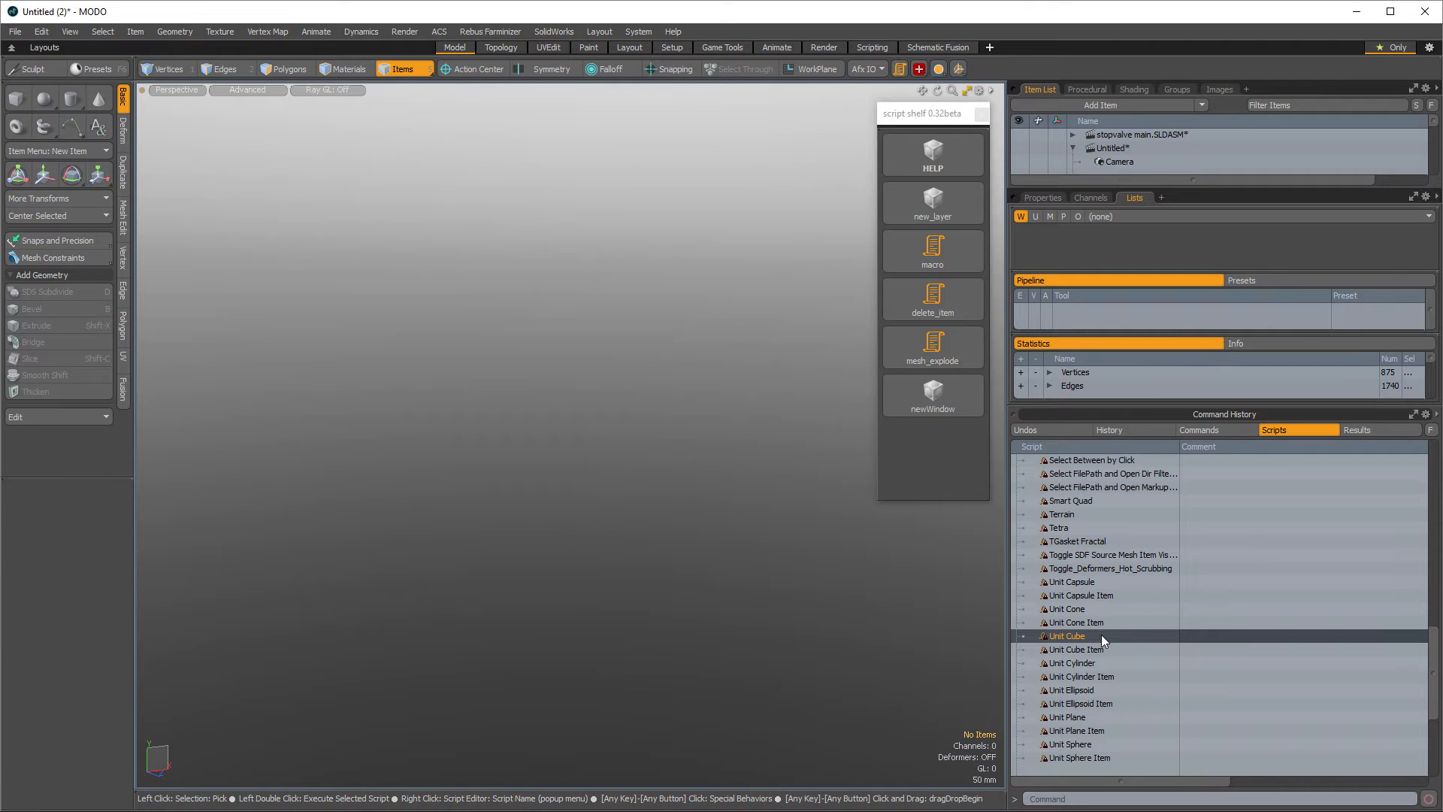
{"action": "left_click", "coordinate": [1117, 427]}
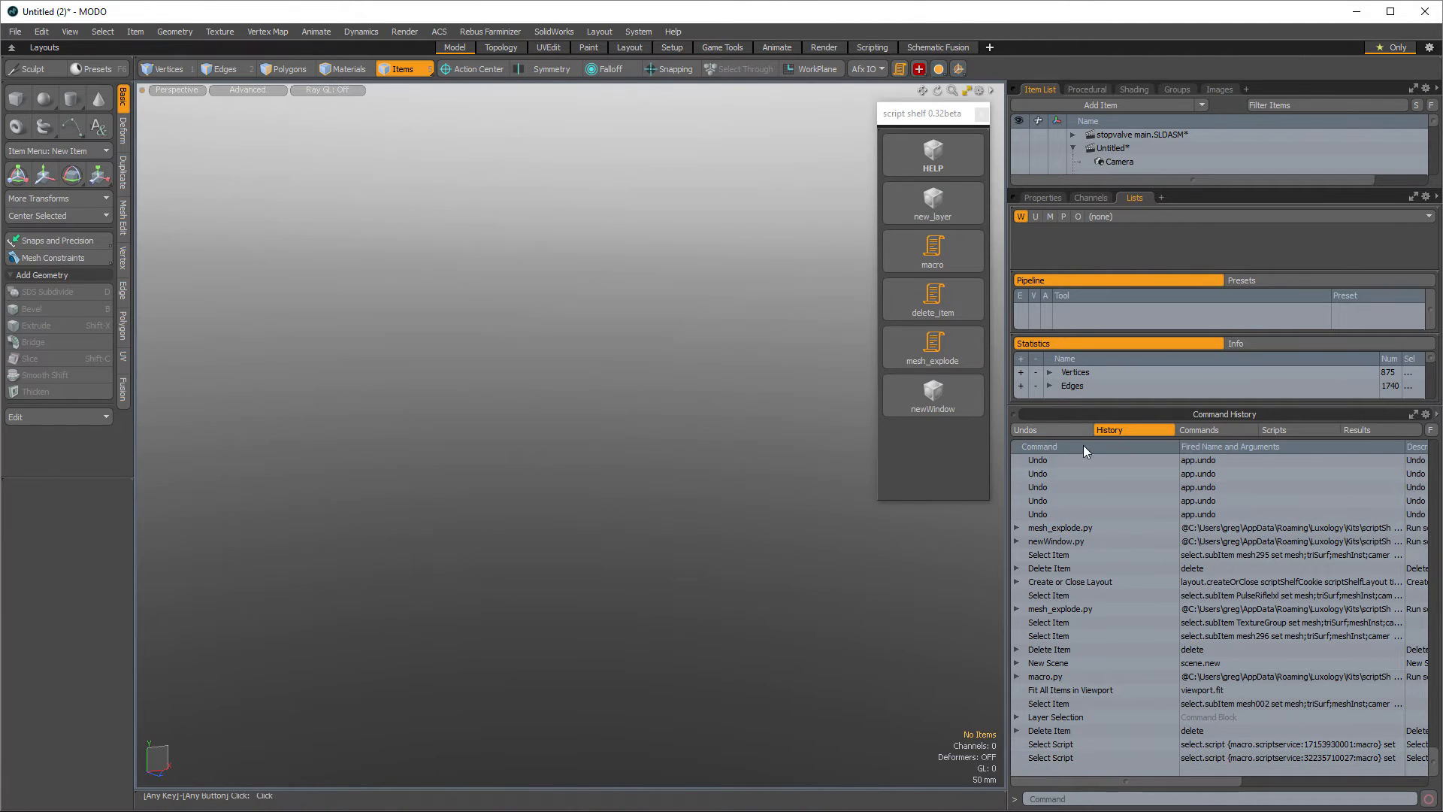
- Compare the macro file's script service IDs in Notepad with the script selections in the command history
{"action": "left_click_drag", "start_coordinate": [1204, 783], "coordinate": [1239, 783]}
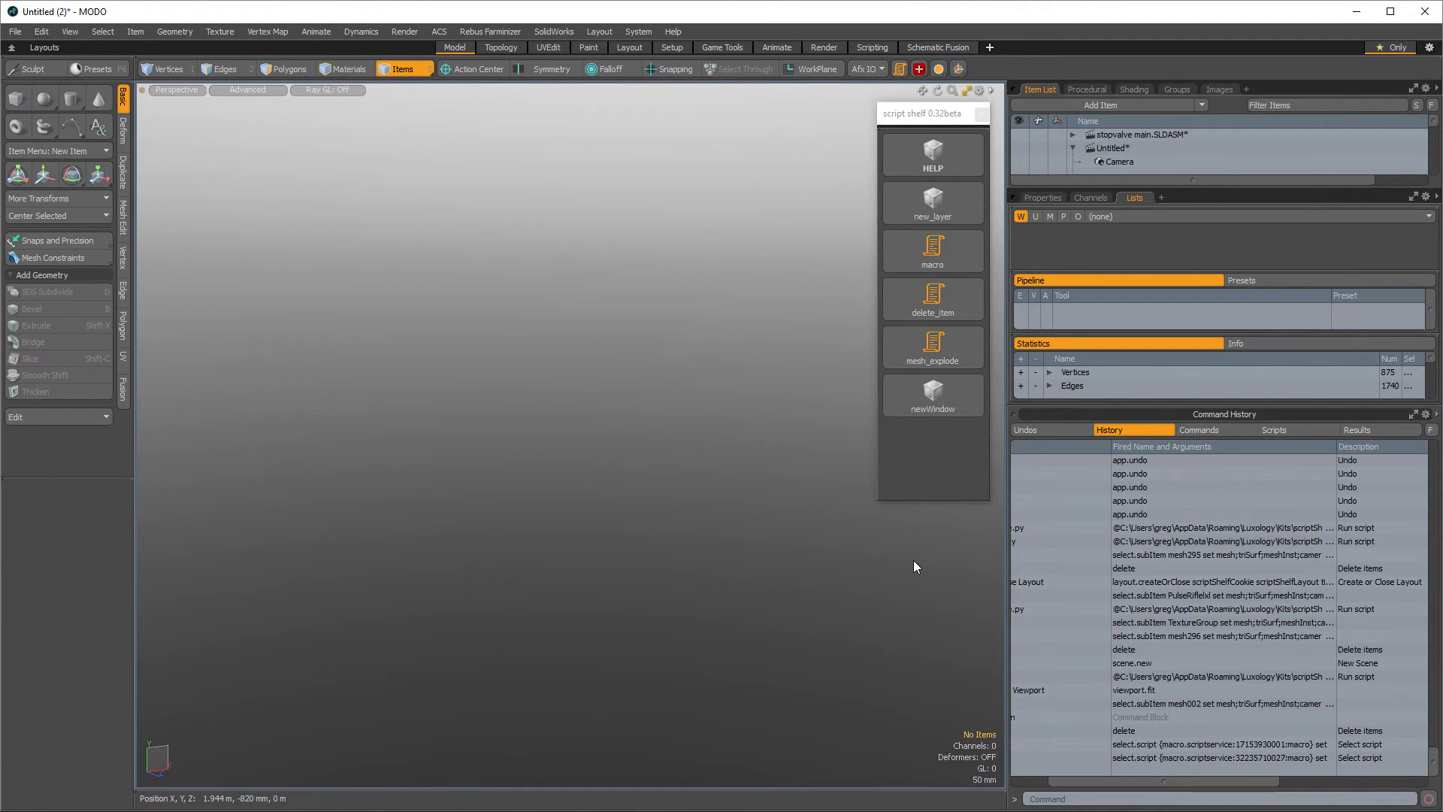
{"action": "key", "text": "alt+Tab"}
{"action": "key", "text": "alt+Tab"}
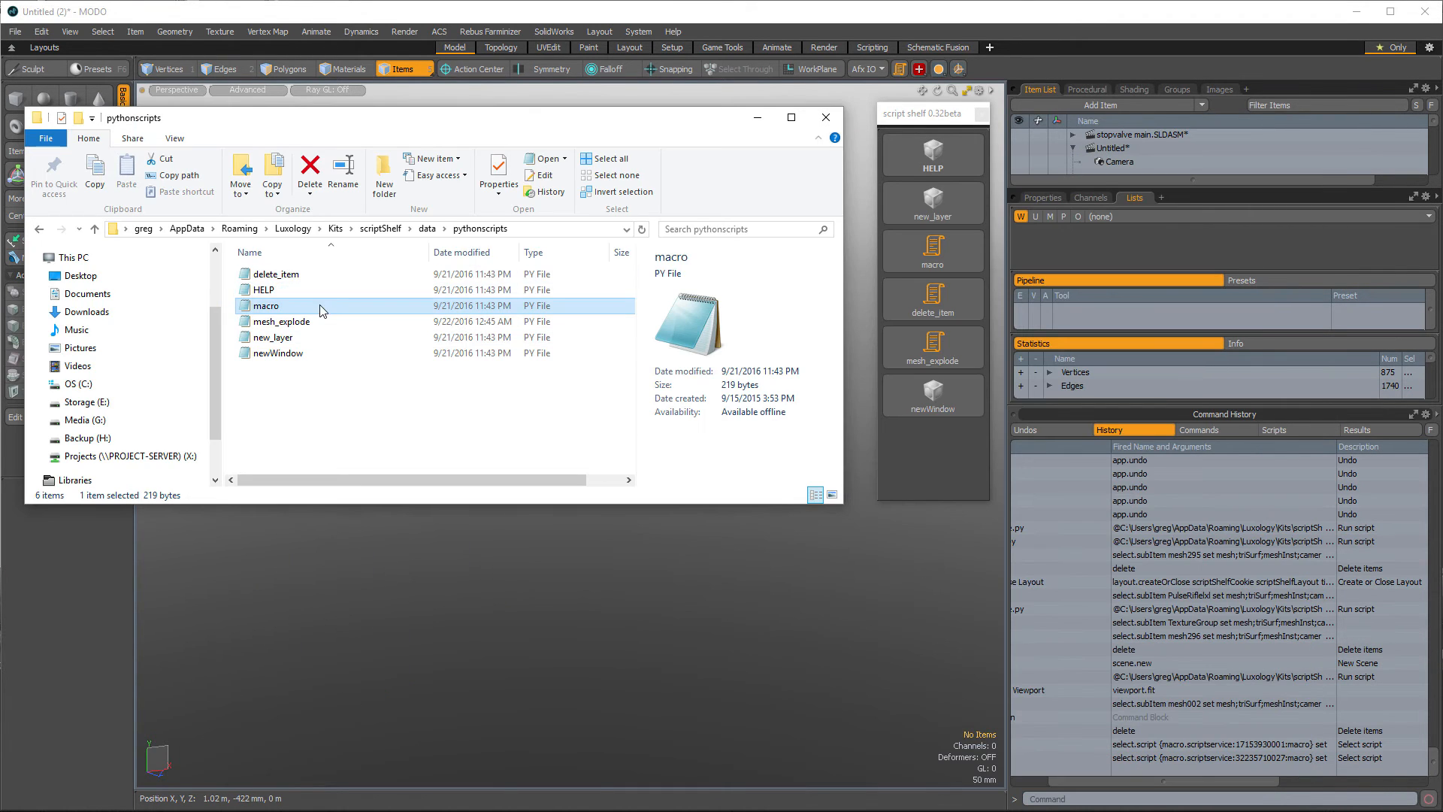
{"action": "right_click", "coordinate": [320, 304]}
{"action": "left_click", "coordinate": [238, 332]}
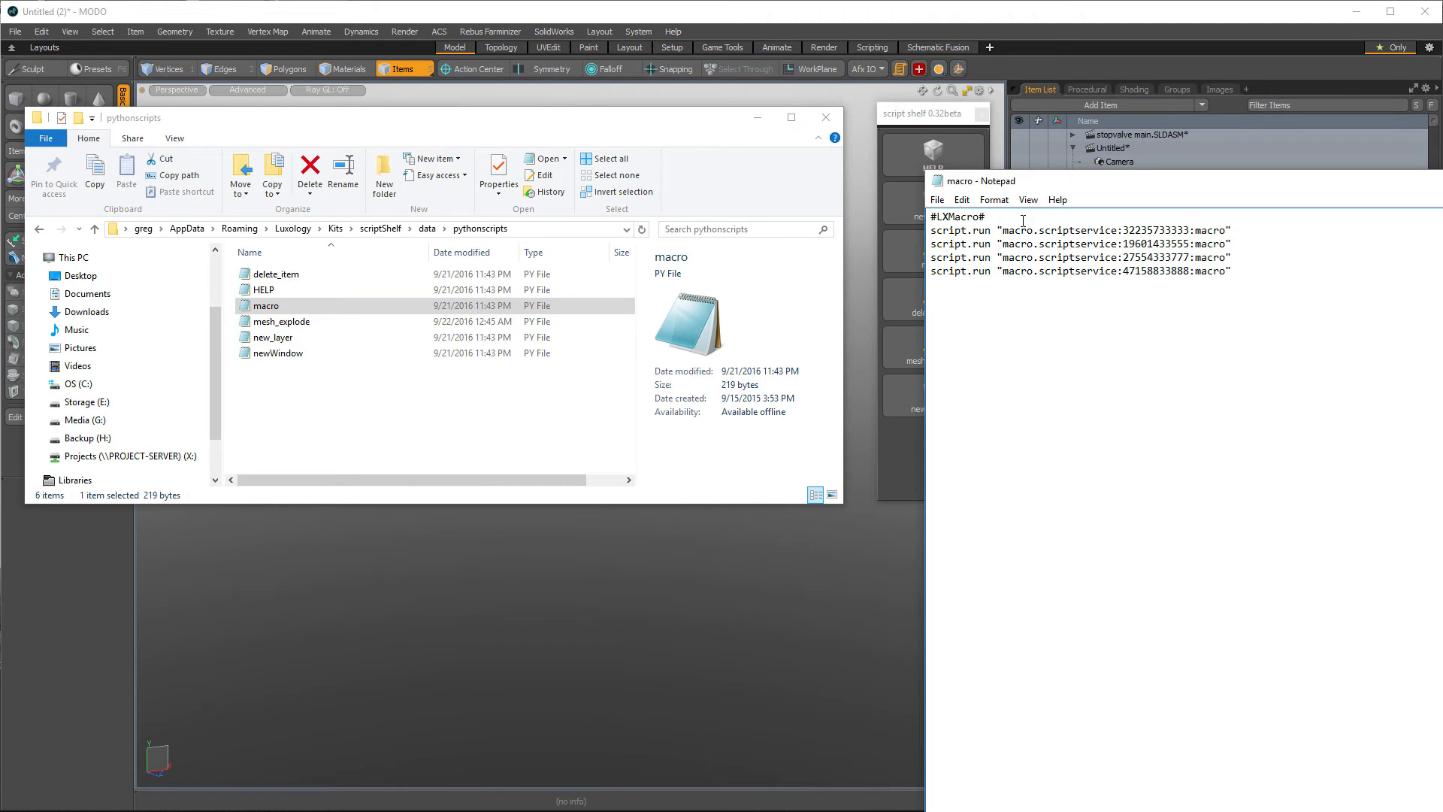
{"action": "left_click_drag", "start_coordinate": [1083, 183], "coordinate": [557, 130]}
{"action": "left_click_drag", "start_coordinate": [473, 177], "coordinate": [682, 179]}
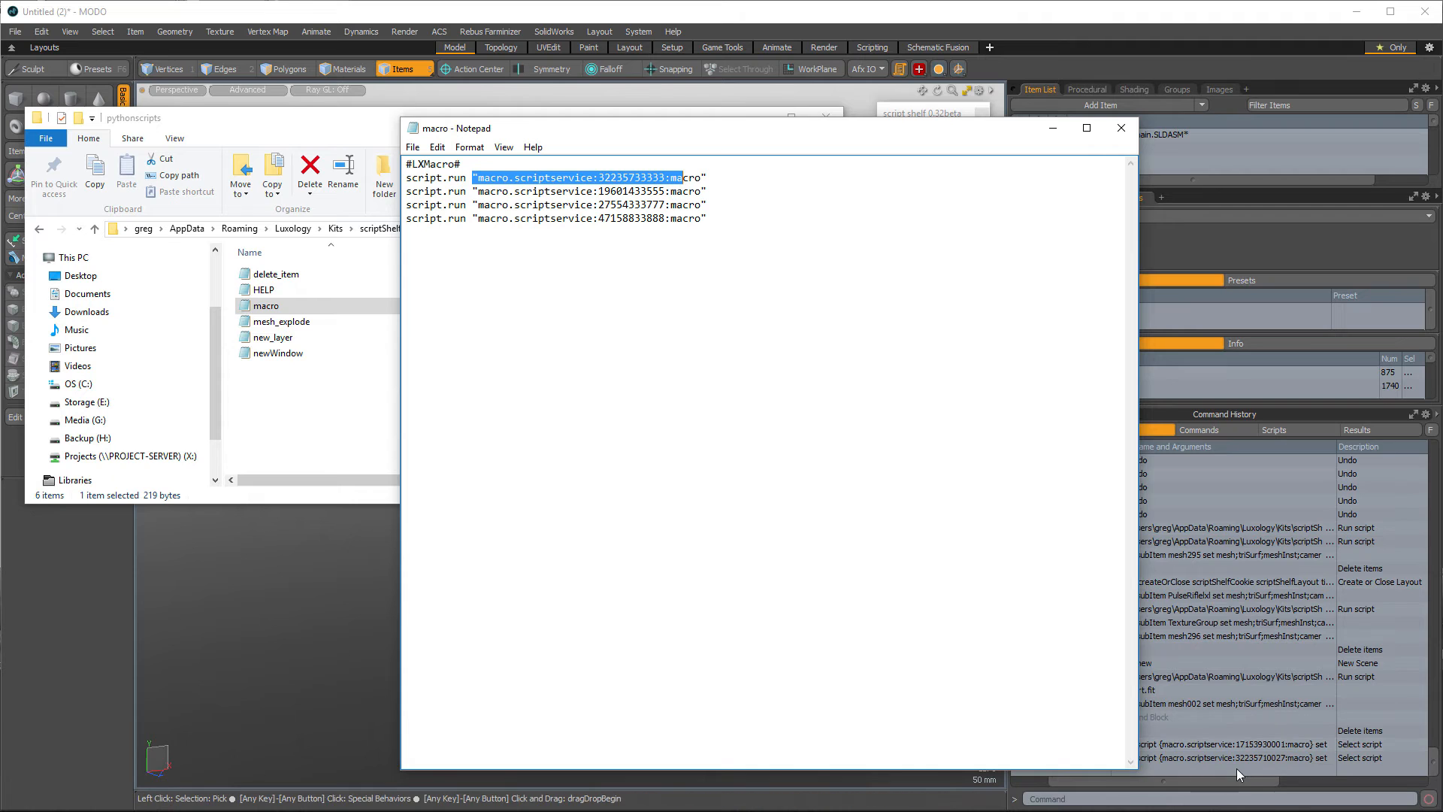
{"action": "left_click", "coordinate": [597, 178]}
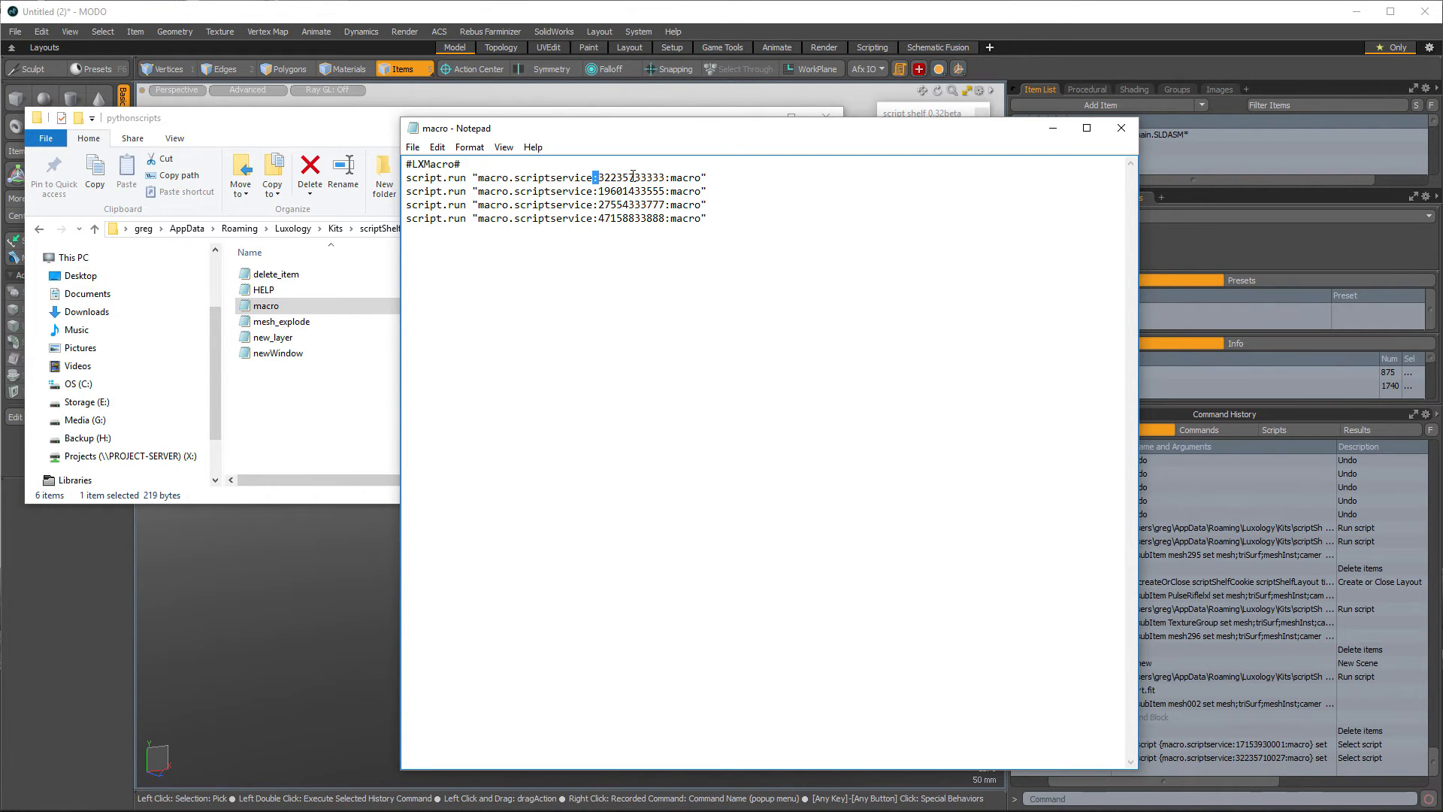
{"action": "left_click_drag", "start_coordinate": [665, 178], "coordinate": [601, 171]}
{"action": "left_click", "coordinate": [619, 297]}
{"action": "left_click", "coordinate": [110, 606]}
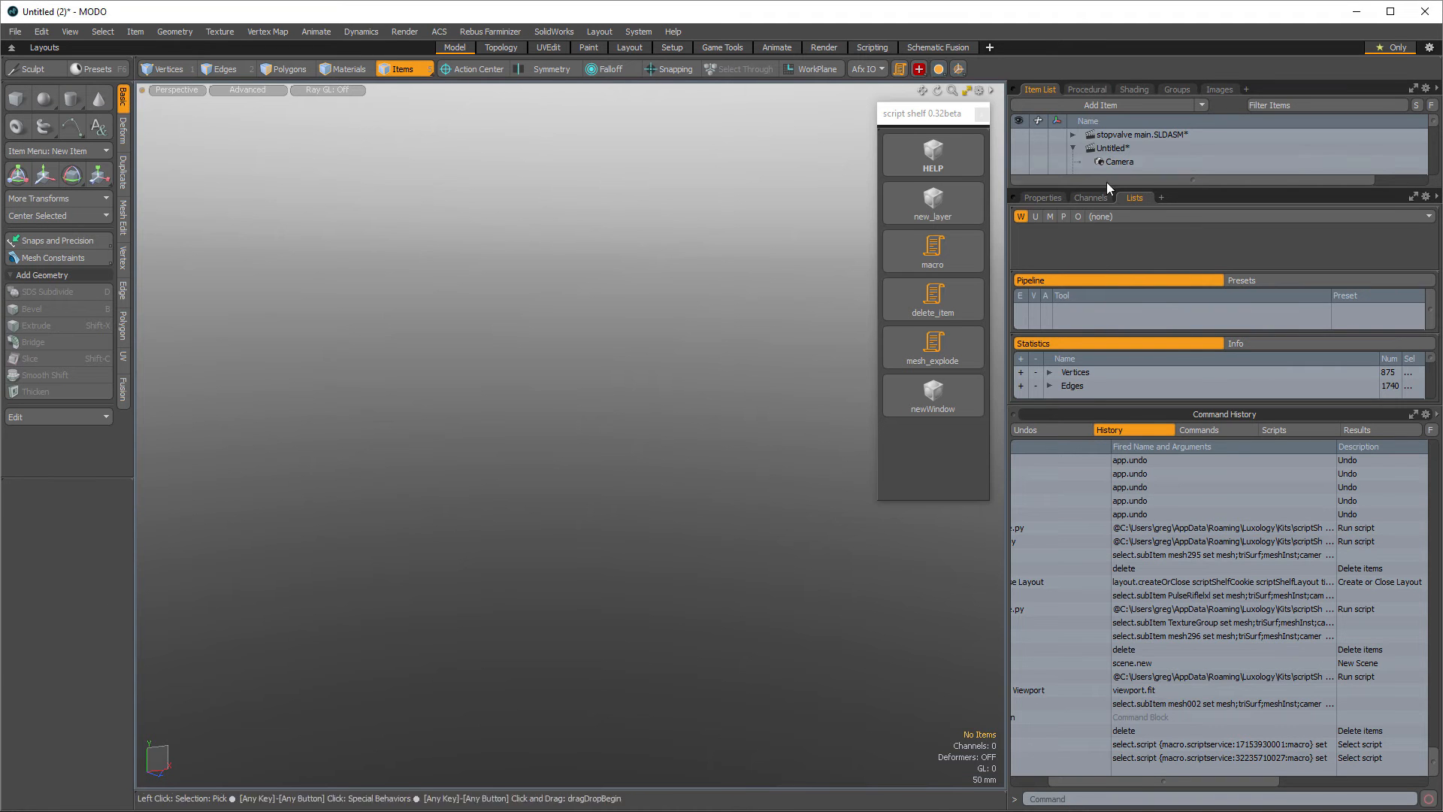
- Switch to the stopvalve main.SLDASM scene and expand its assembly in the item list to show the parts
{"action": "left_click", "coordinate": [1118, 135]}
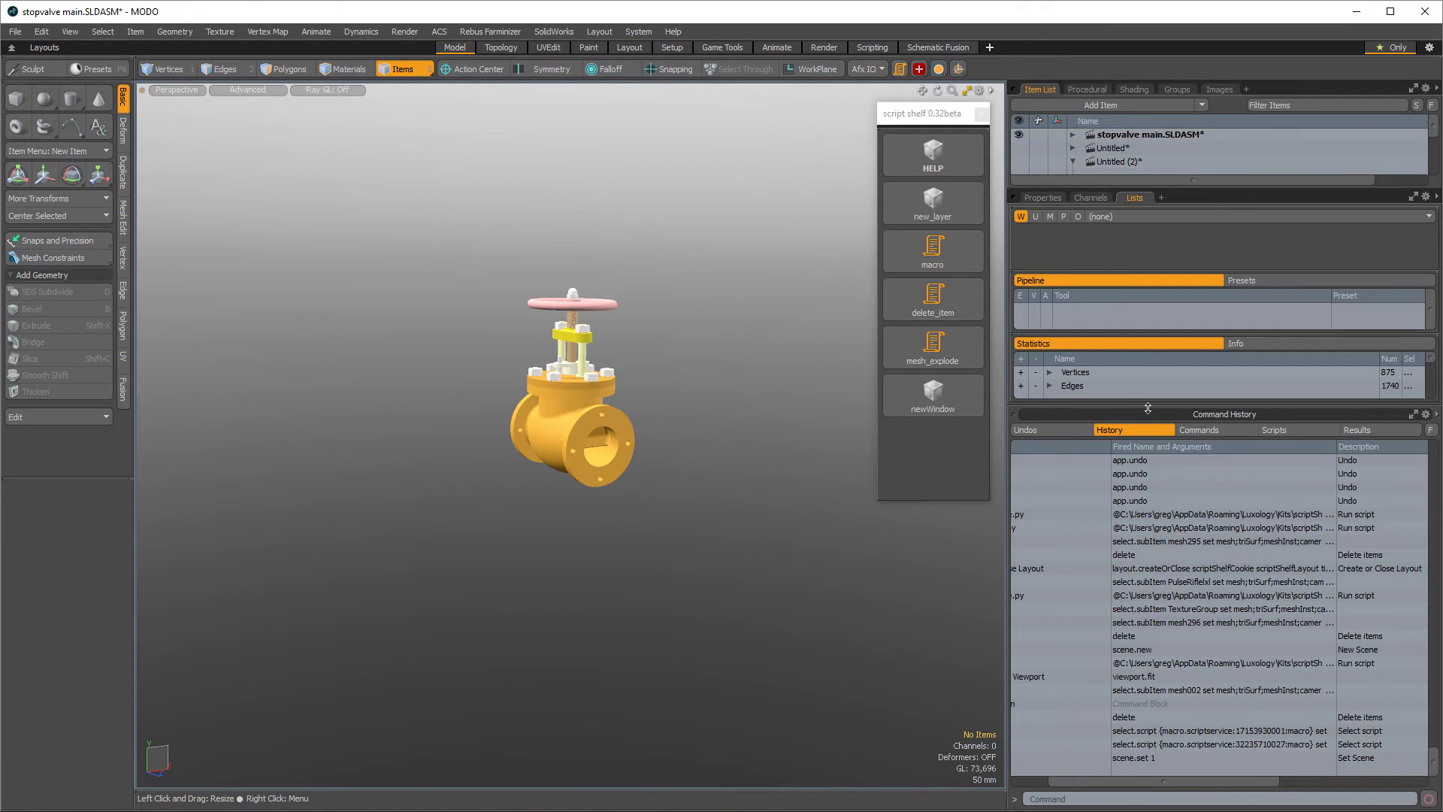
{"action": "left_click_drag", "start_coordinate": [1147, 409], "coordinate": [1165, 629]}
{"action": "left_click", "coordinate": [1073, 135]}
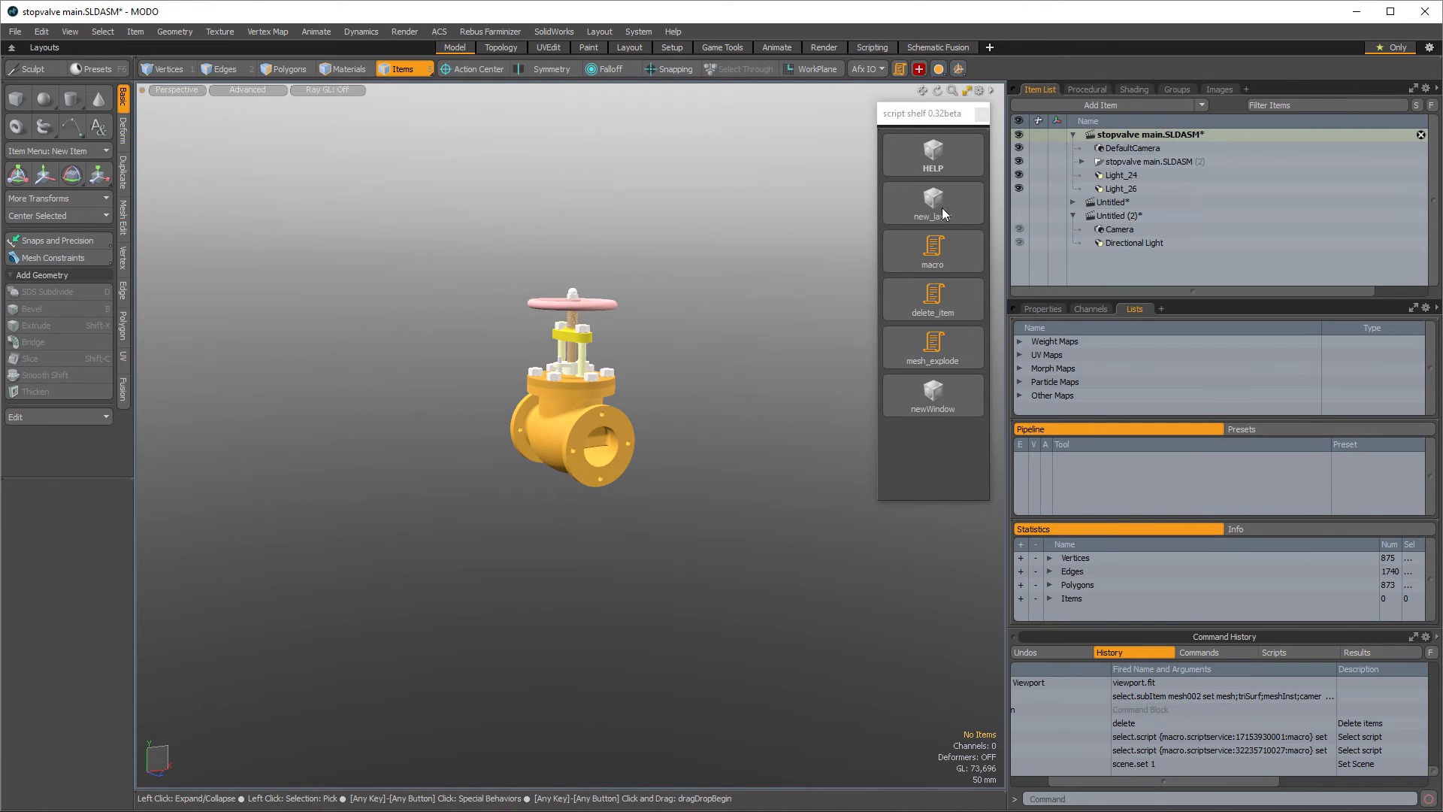
{"action": "left_click_drag", "start_coordinate": [719, 484], "coordinate": [752, 499], "text": "alt"}
{"action": "left_click_drag", "start_coordinate": [656, 371], "coordinate": [721, 368], "text": "ctrl+alt"}
{"action": "left_click_drag", "start_coordinate": [722, 368], "coordinate": [655, 331], "text": "alt"}
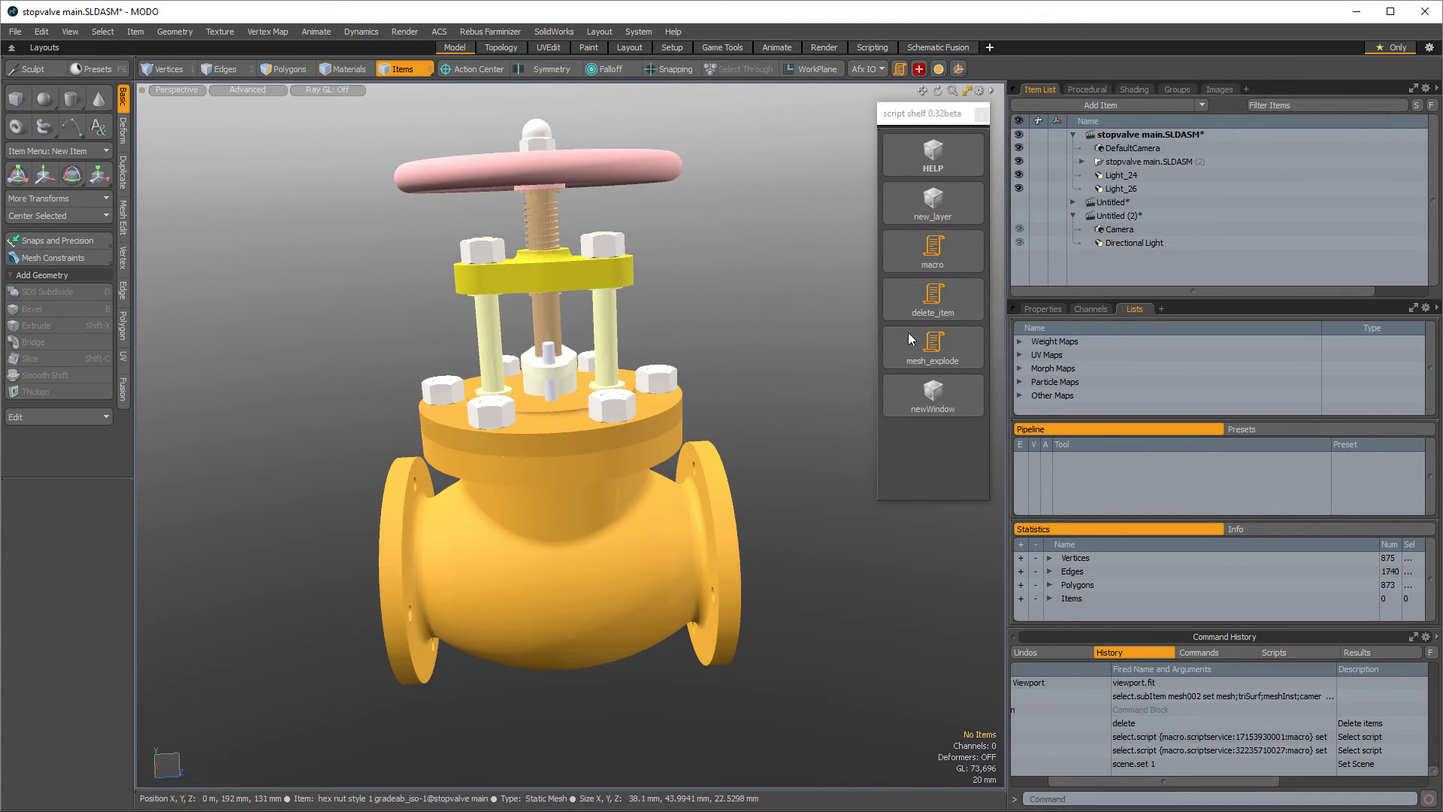
{"action": "left_click", "coordinate": [1081, 161]}
{"action": "left_click_drag", "start_coordinate": [1291, 293], "coordinate": [1260, 335]}
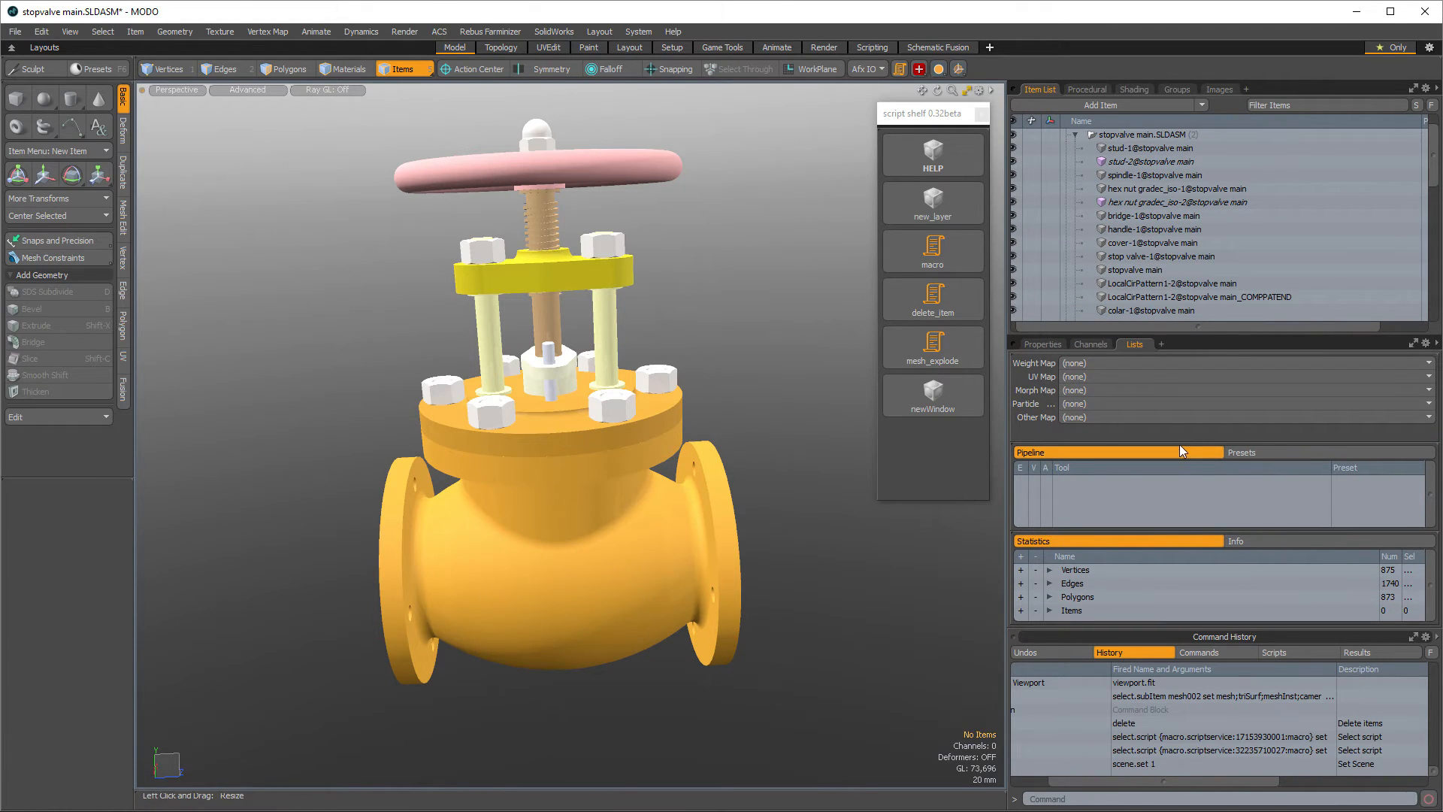
{"action": "left_click_drag", "start_coordinate": [1179, 444], "coordinate": [1179, 505]}
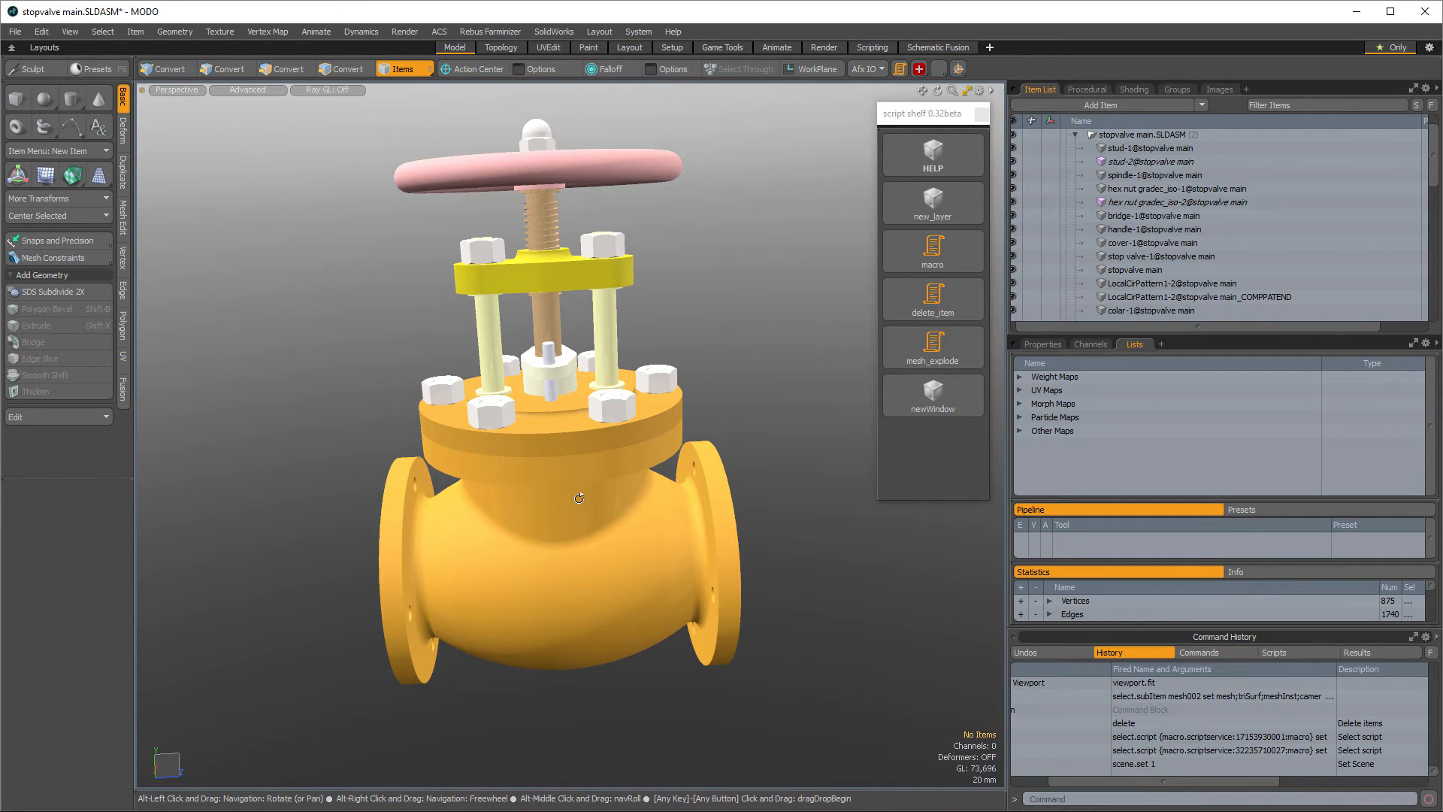
- Orbit around the stopvalve assembly in the viewport to inspect it
{"action": "left_click_drag", "start_coordinate": [827, 530], "coordinate": [202, 469], "text": "alt"}
{"action": "left_click_drag", "start_coordinate": [273, 475], "coordinate": [683, 460], "text": "alt"}
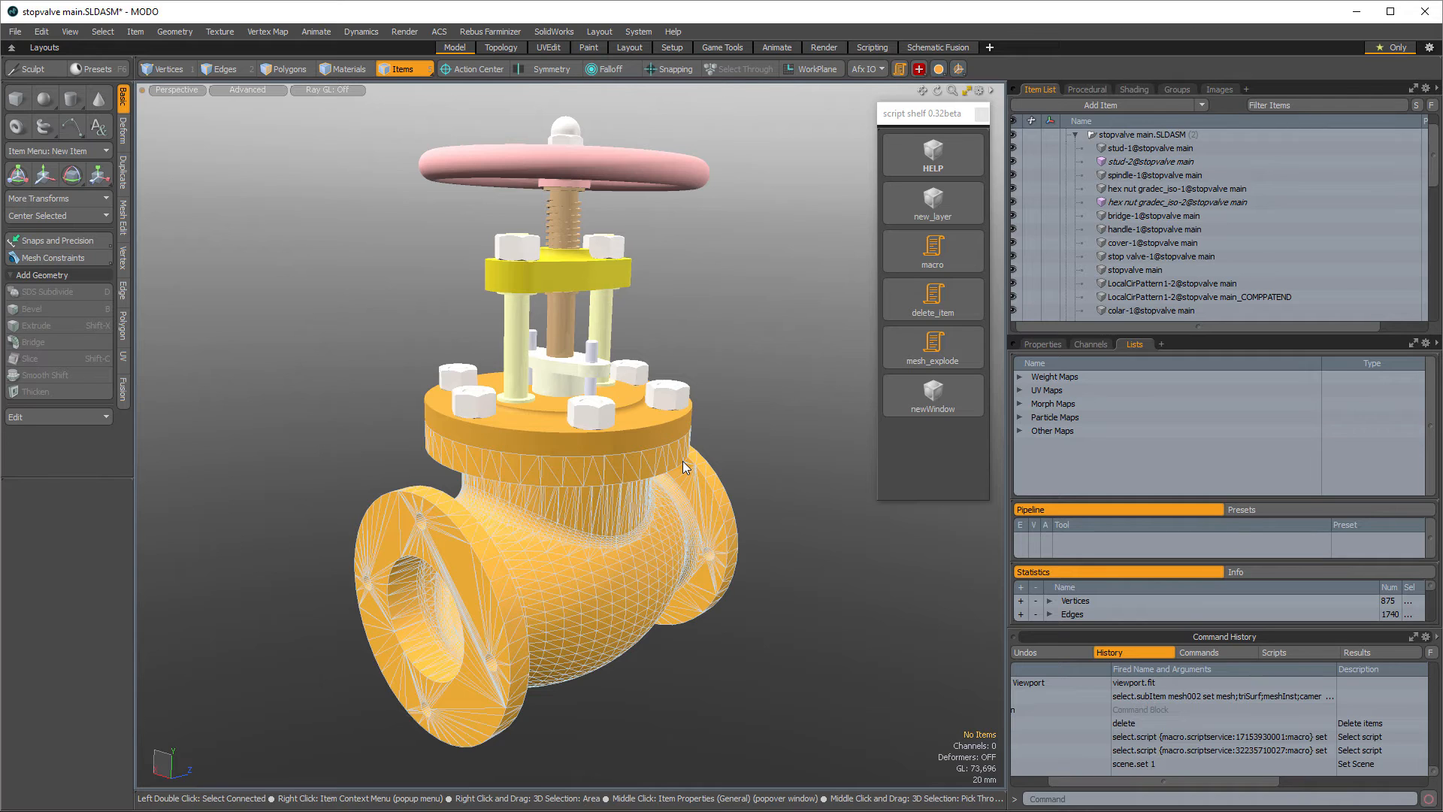
{"action": "left_click_drag", "start_coordinate": [792, 421], "coordinate": [770, 380], "text": "alt"}
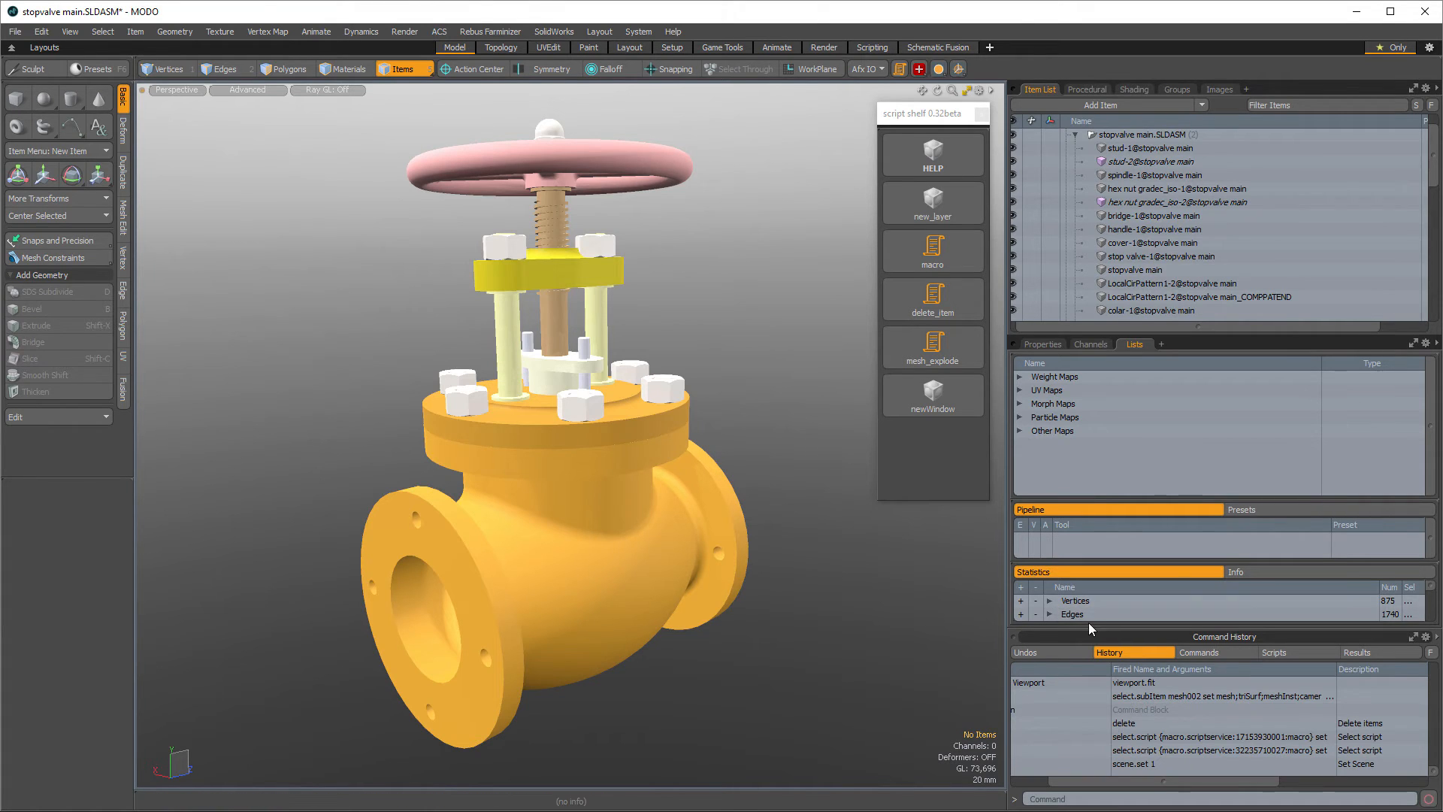
{"action": "left_click_drag", "start_coordinate": [1096, 628], "coordinate": [1096, 642]}
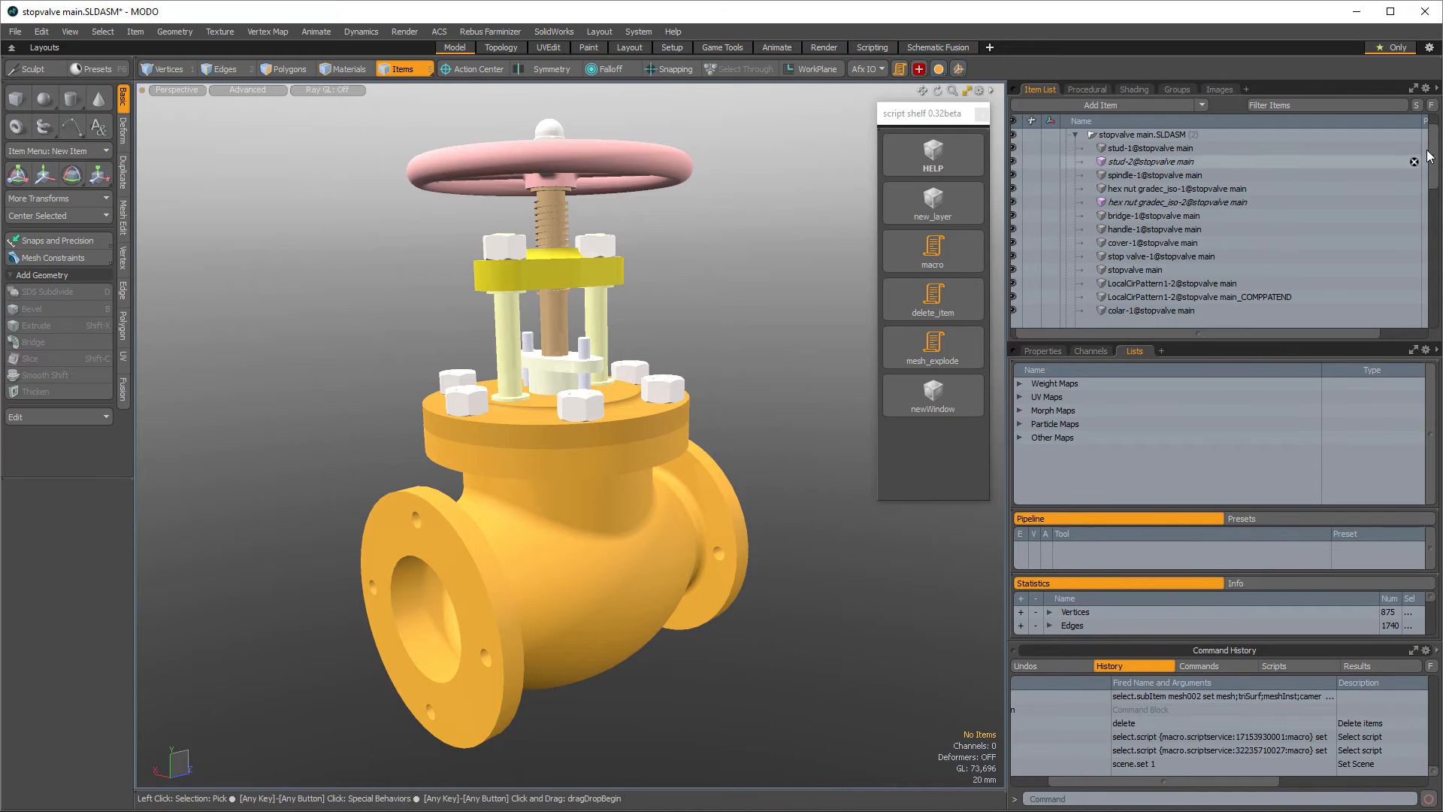
{"action": "mouse_move", "coordinate": [1435, 169]}
{"action": "left_mouse_down"}
{"action": "mouse_move", "coordinate": [1441, 312]}
{"action": "mouse_move", "coordinate": [1442, 154]}
{"action": "left_mouse_up"}
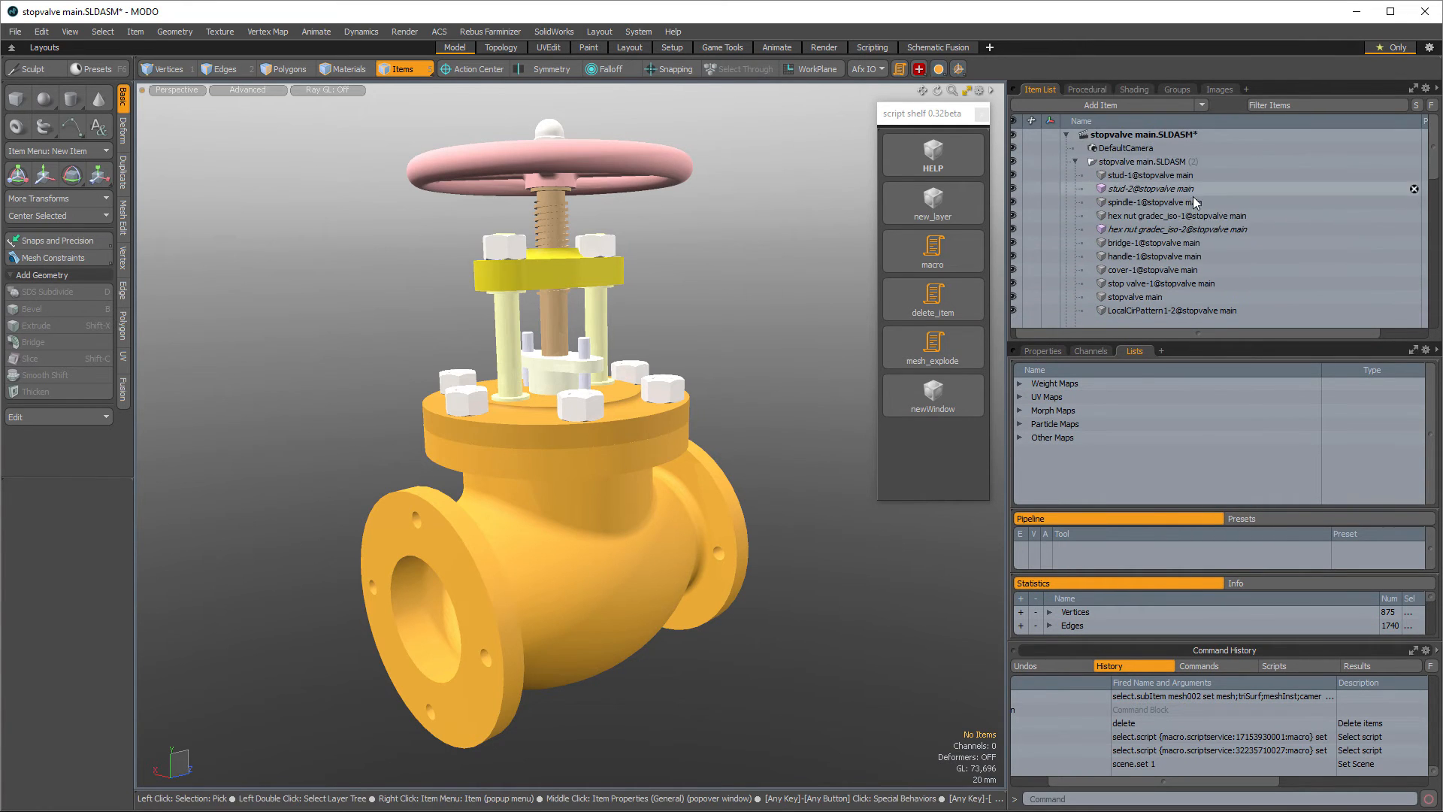
- Select a range of parts in the item list, then toggle parts out until nothing is selected
{"action": "left_click", "coordinate": [1161, 239]}
{"action": "left_click", "coordinate": [1158, 175], "text": "shift"}
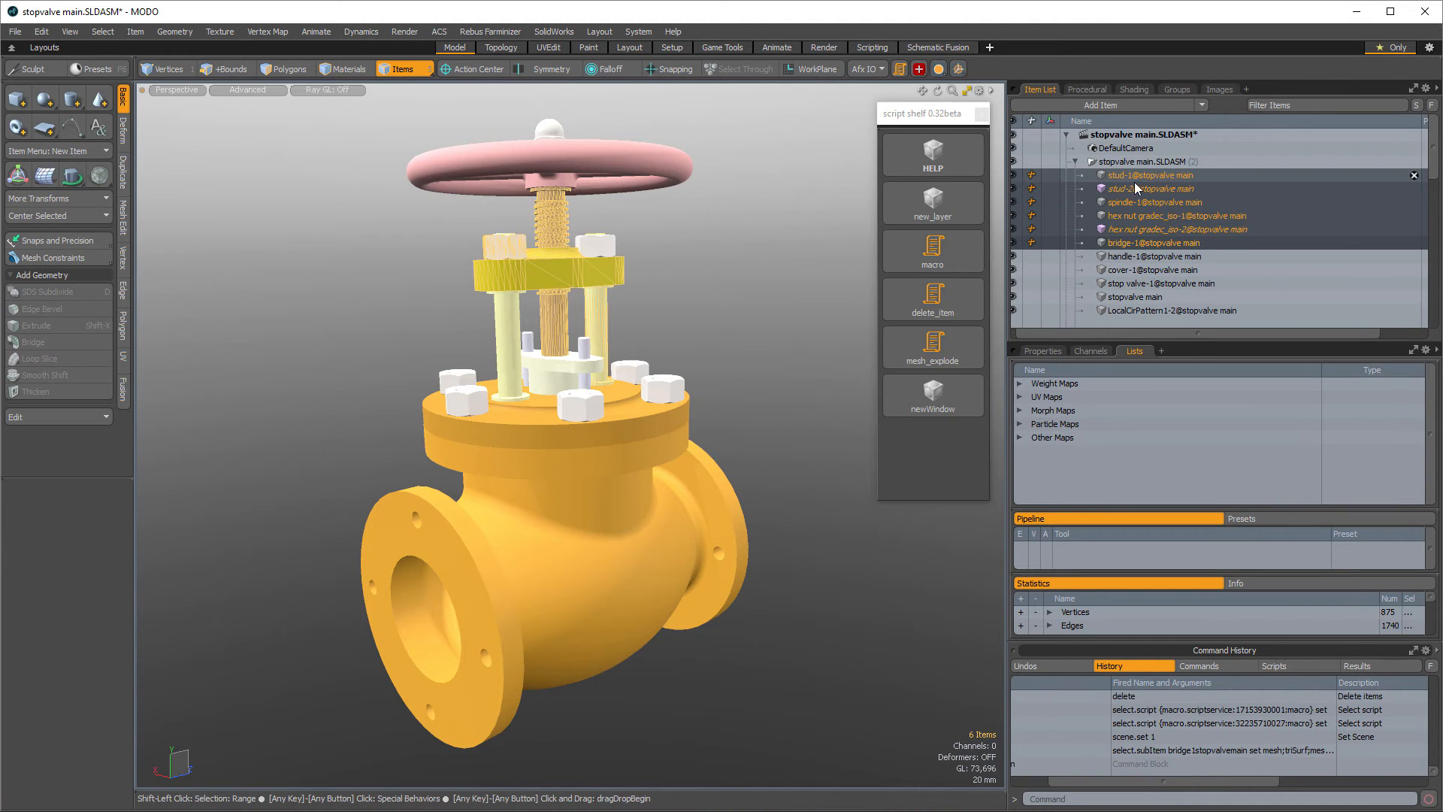
{"action": "left_click", "coordinate": [1132, 189], "text": "ctrl"}
{"action": "left_click", "coordinate": [1146, 228], "text": "ctrl"}
{"action": "scroll", "coordinate": [1170, 212], "scroll_direction": "down", "scroll_amount": 5}
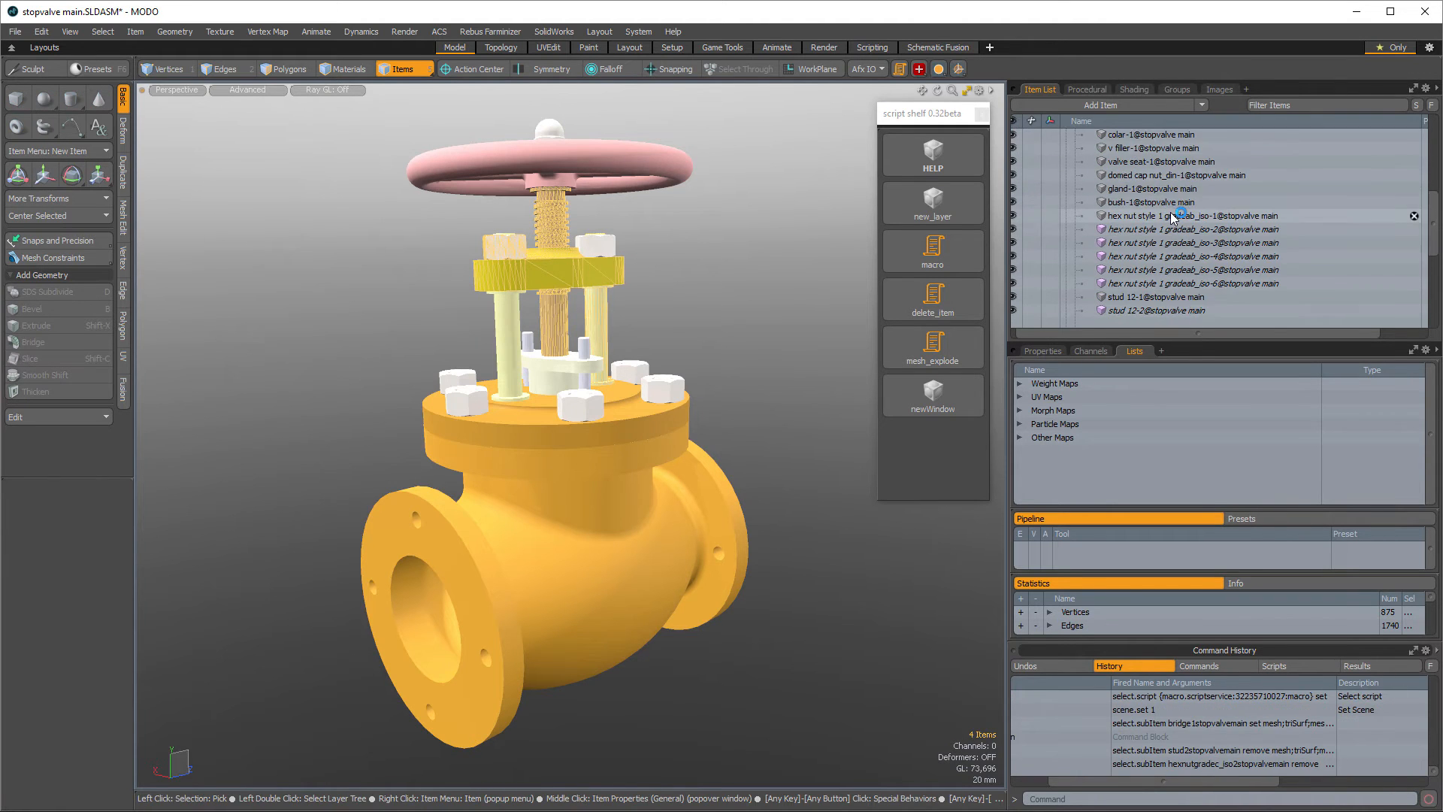
{"action": "scroll", "coordinate": [1173, 216], "scroll_direction": "up", "scroll_amount": 5}
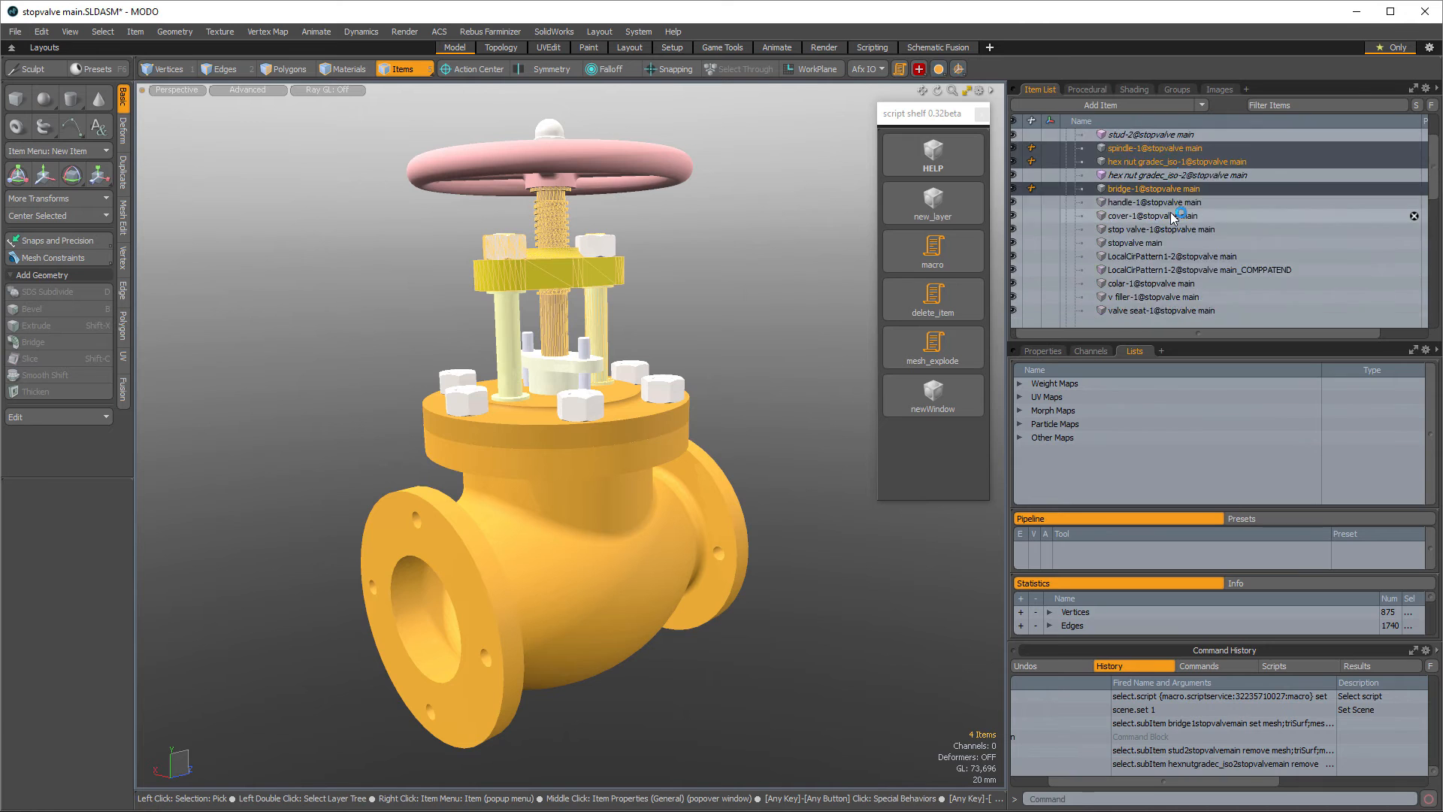
{"action": "left_click", "coordinate": [1161, 230], "text": "ctrl"}
{"action": "left_click", "coordinate": [1156, 203], "text": "ctrl"}
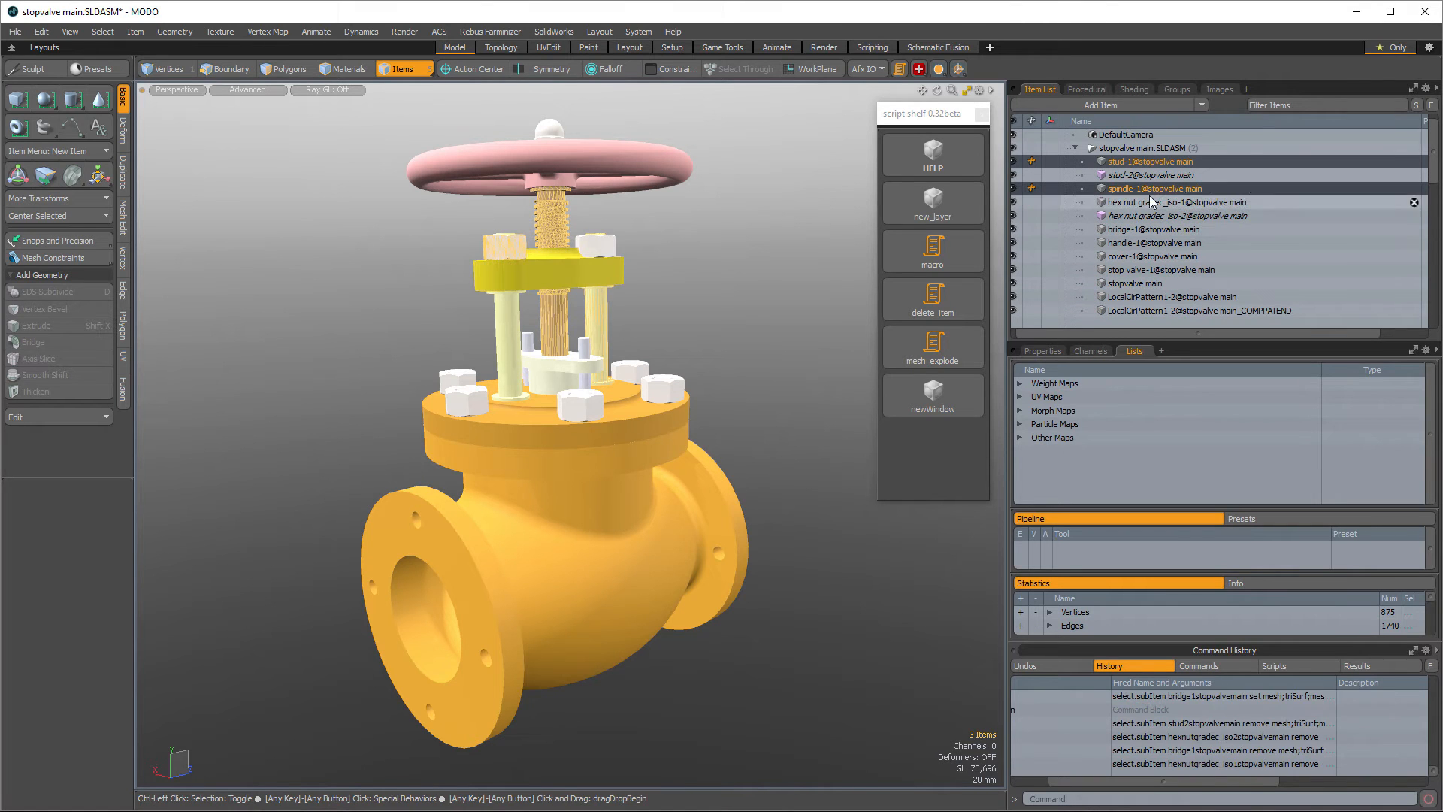
{"action": "left_click", "coordinate": [1148, 187], "text": "ctrl"}
{"action": "left_click", "coordinate": [1146, 162], "text": "ctrl"}
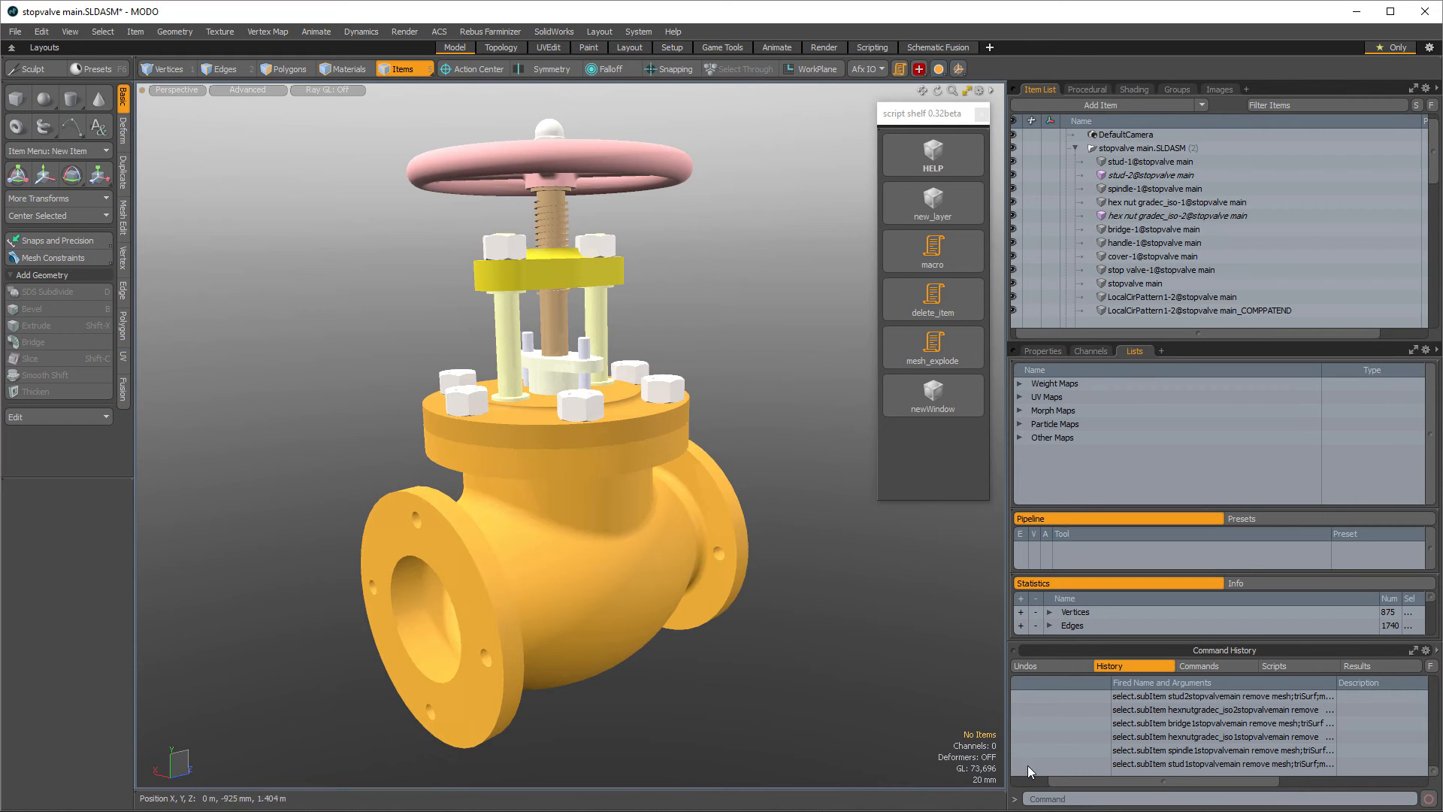
- Select all mesh instances in the scene by item type
{"action": "left_click_drag", "start_coordinate": [1058, 781], "coordinate": [1021, 782]}
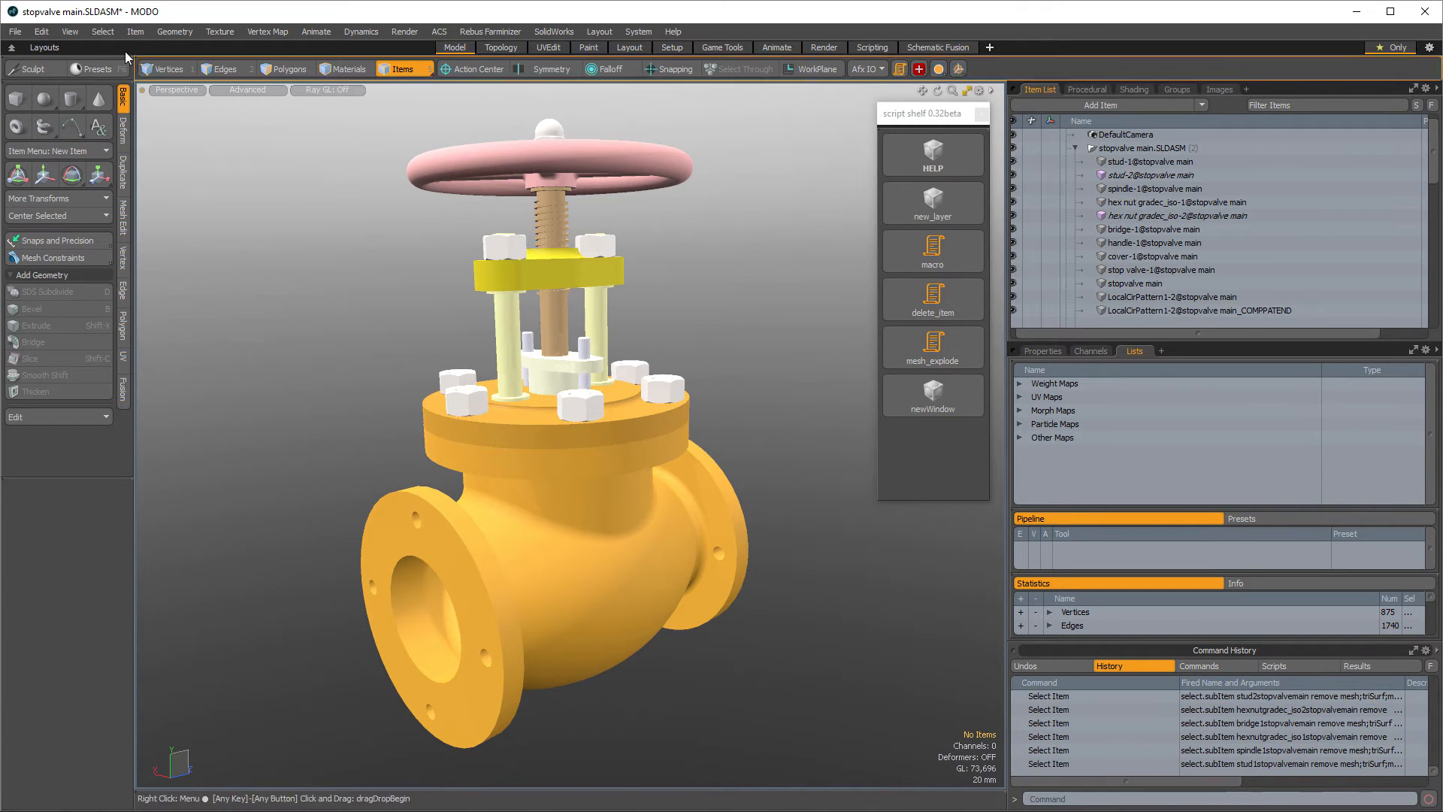
{"action": "left_click", "coordinate": [103, 31]}
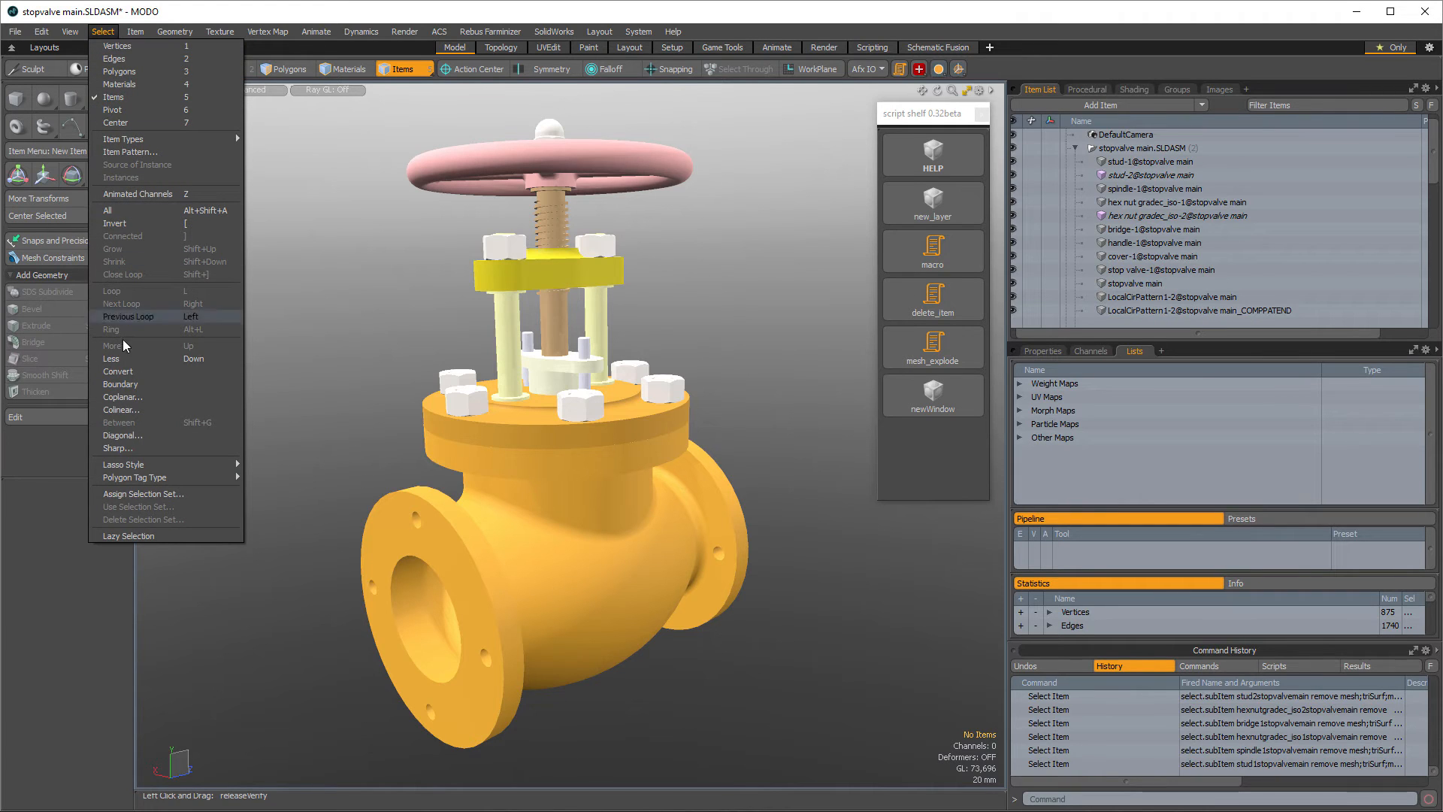
{"action": "mouse_move", "coordinate": [166, 141]}
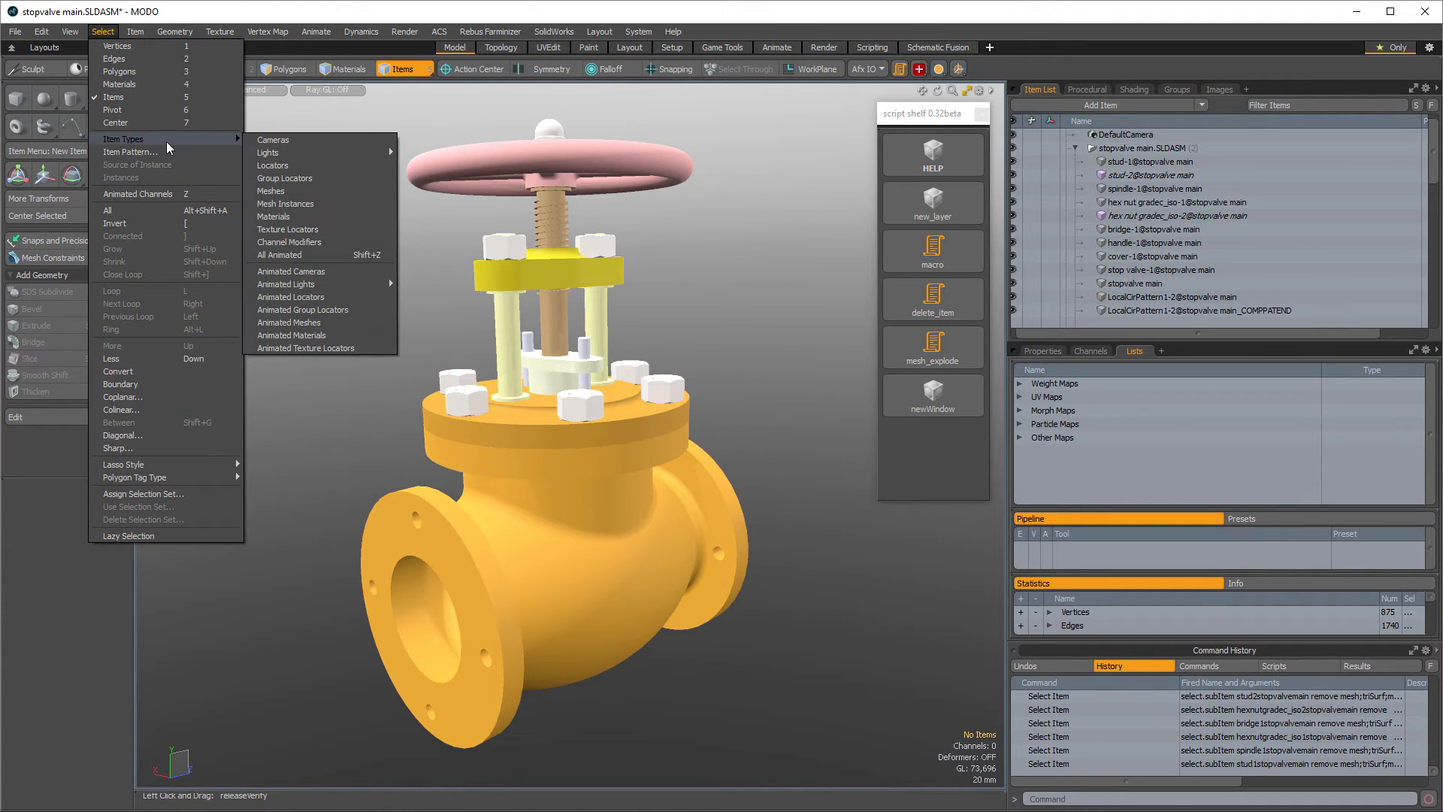
{"action": "left_click", "coordinate": [329, 201]}
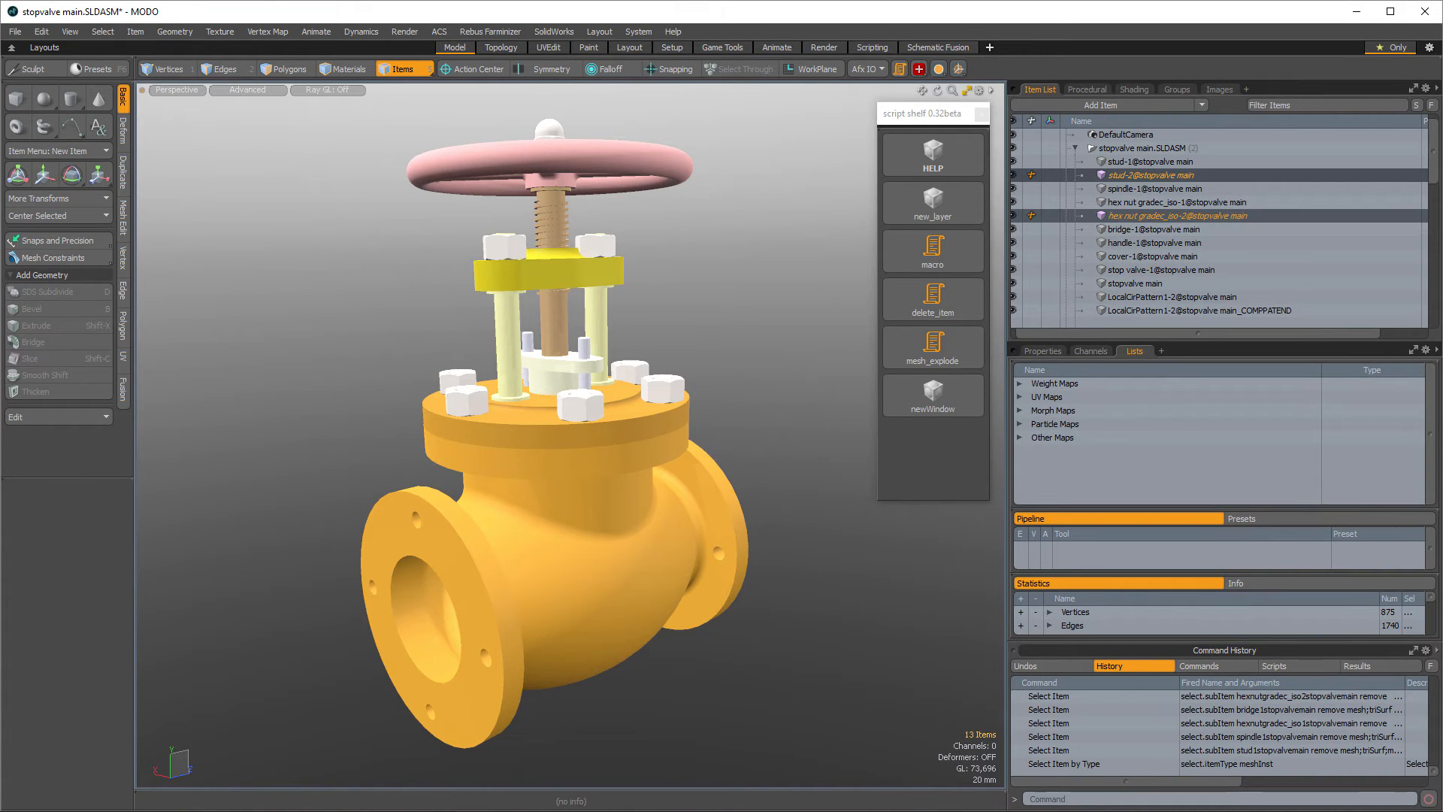
- Reuse the Select Item by Type command from the history, changing its type to triSurf to select all triSurf items
{"action": "mouse_move", "coordinate": [1437, 171]}
{"action": "left_mouse_down"}
{"action": "mouse_move", "coordinate": [1433, 272]}
{"action": "mouse_move", "coordinate": [1433, 158]}
{"action": "left_mouse_up"}
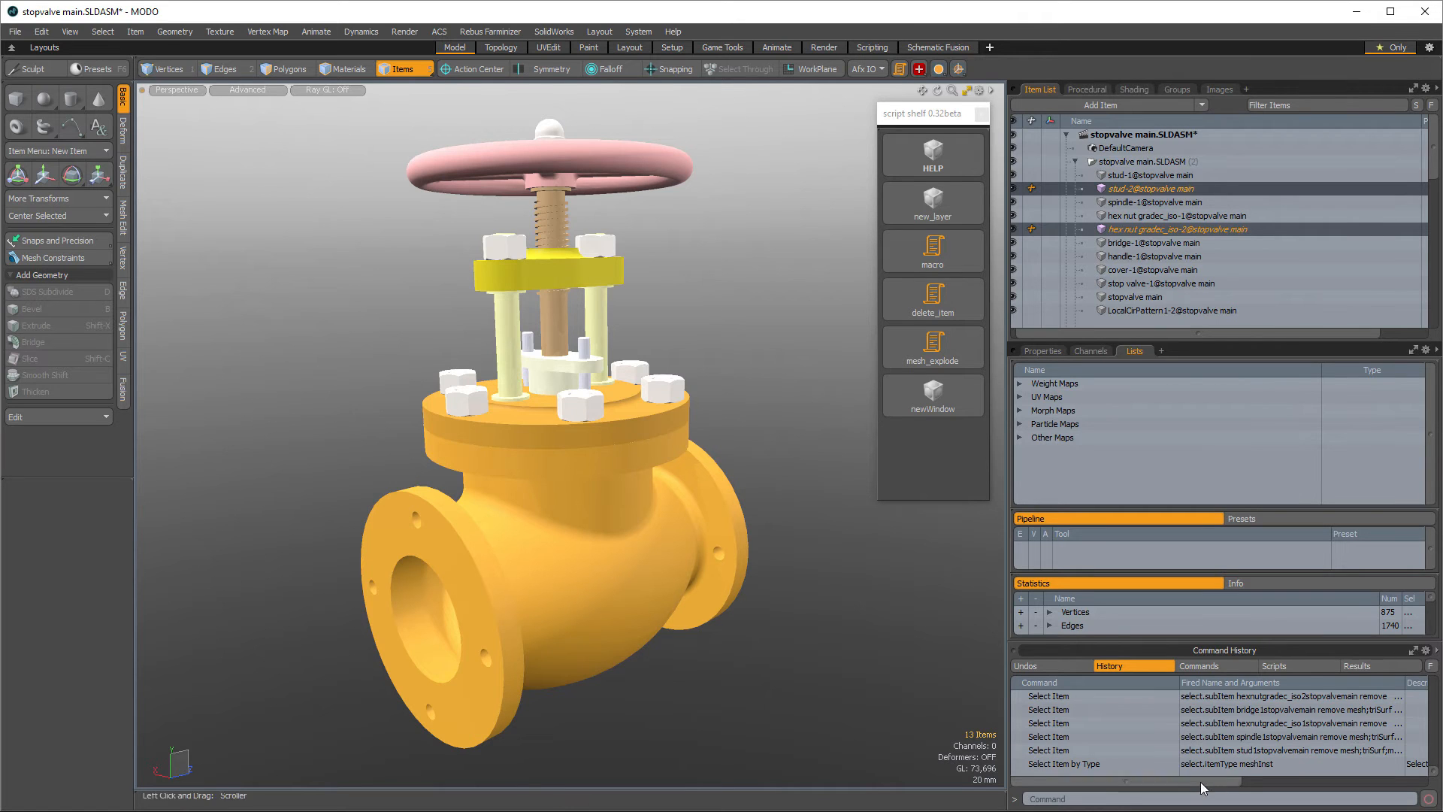
{"action": "left_click", "coordinate": [1256, 763]}
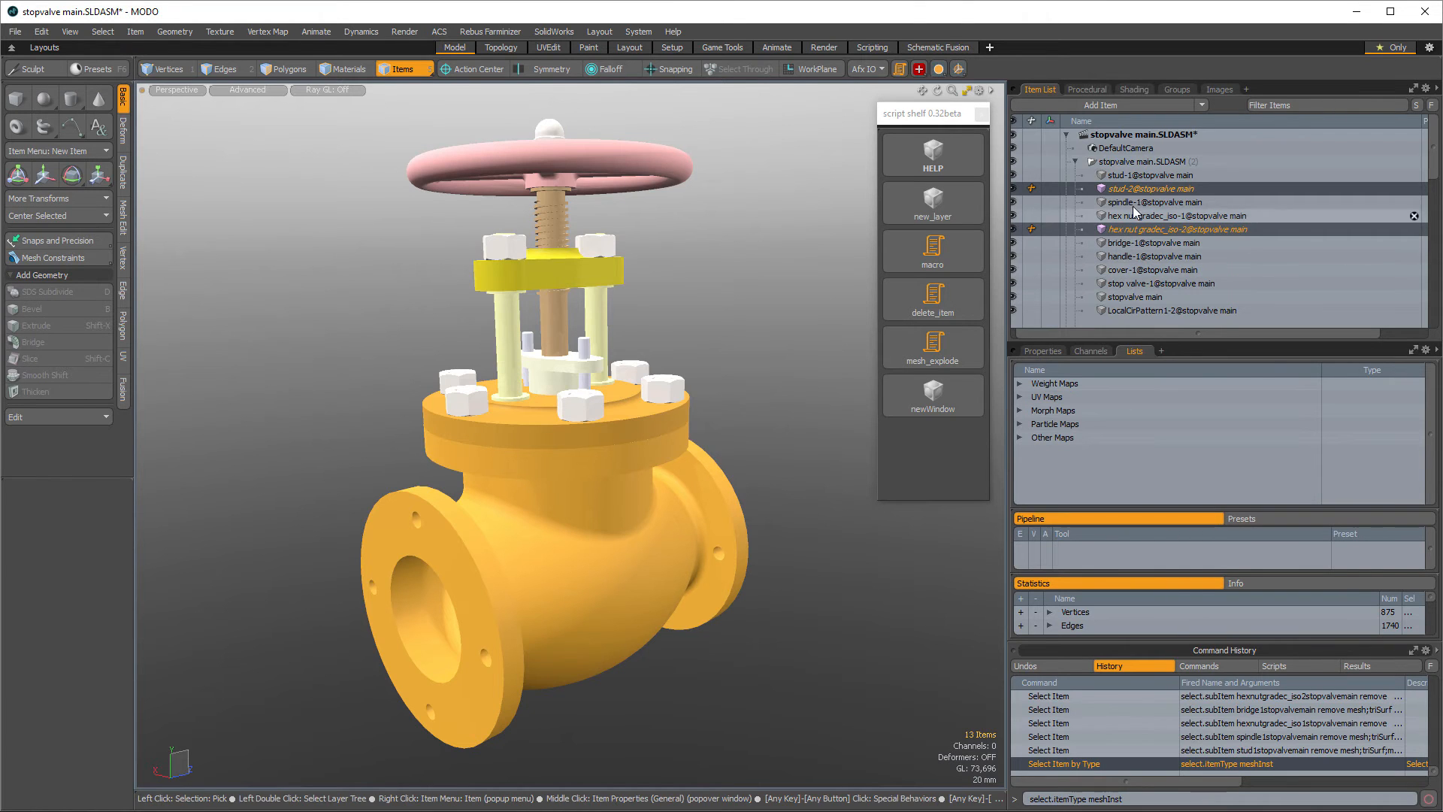
{"action": "left_click", "coordinate": [1125, 149]}
{"action": "left_click", "coordinate": [1125, 148]}
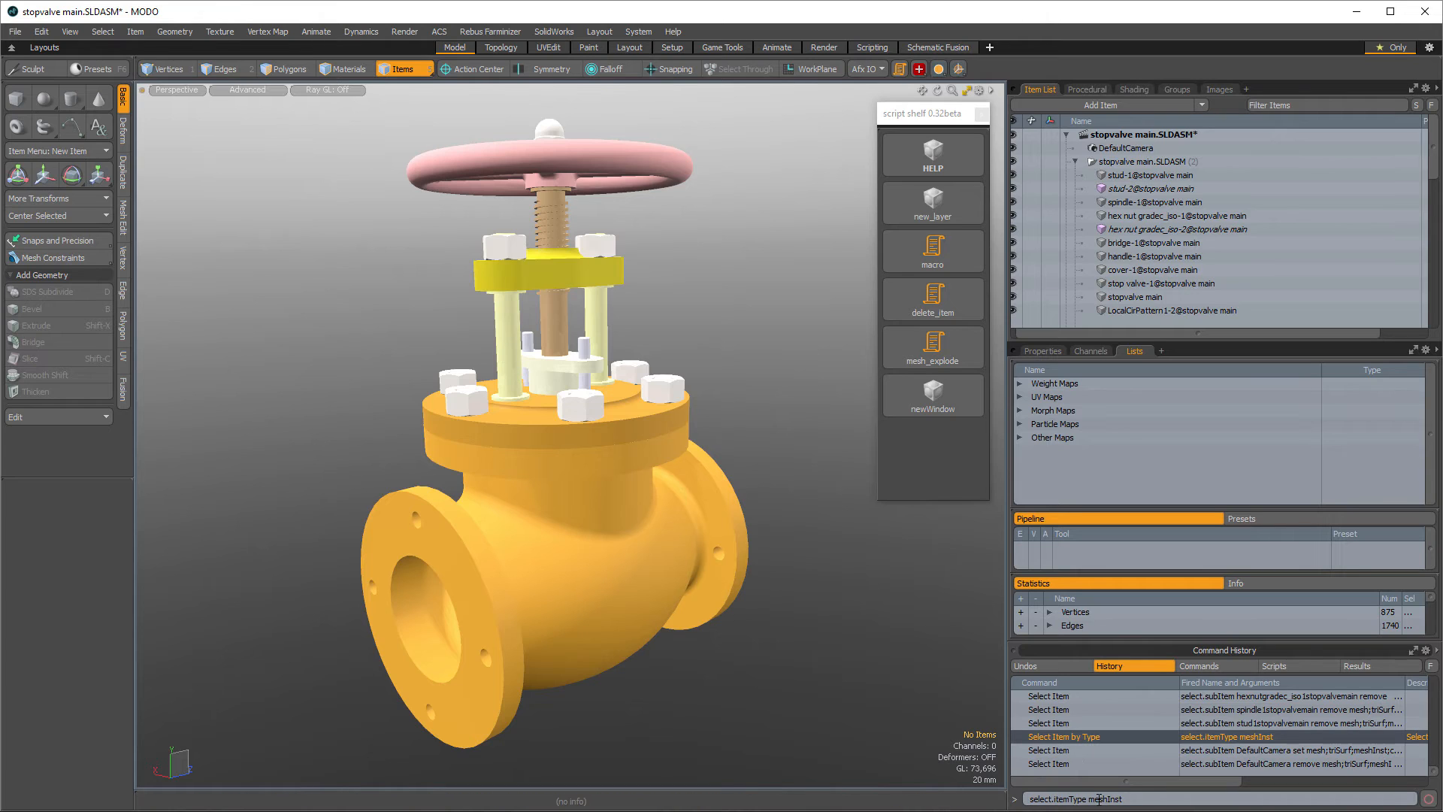
{"action": "left_click_drag", "start_coordinate": [1091, 800], "coordinate": [1143, 794]}
{"action": "type", "text": "triSurf"}
{"action": "key", "text": "Return"}
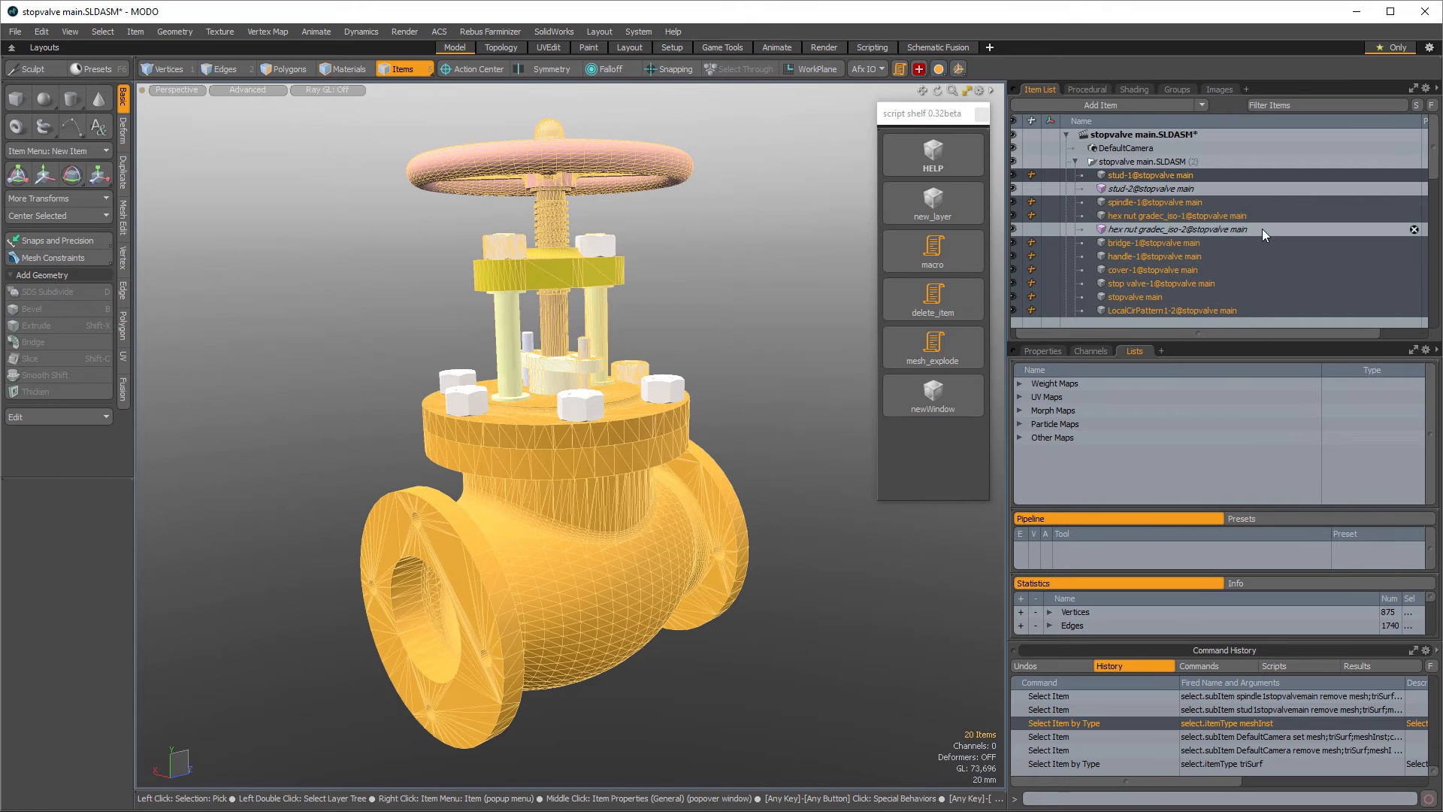
- Change the type of the selected triSurf items to mesh
{"action": "scroll", "coordinate": [1261, 228], "scroll_direction": "down", "scroll_amount": 3}
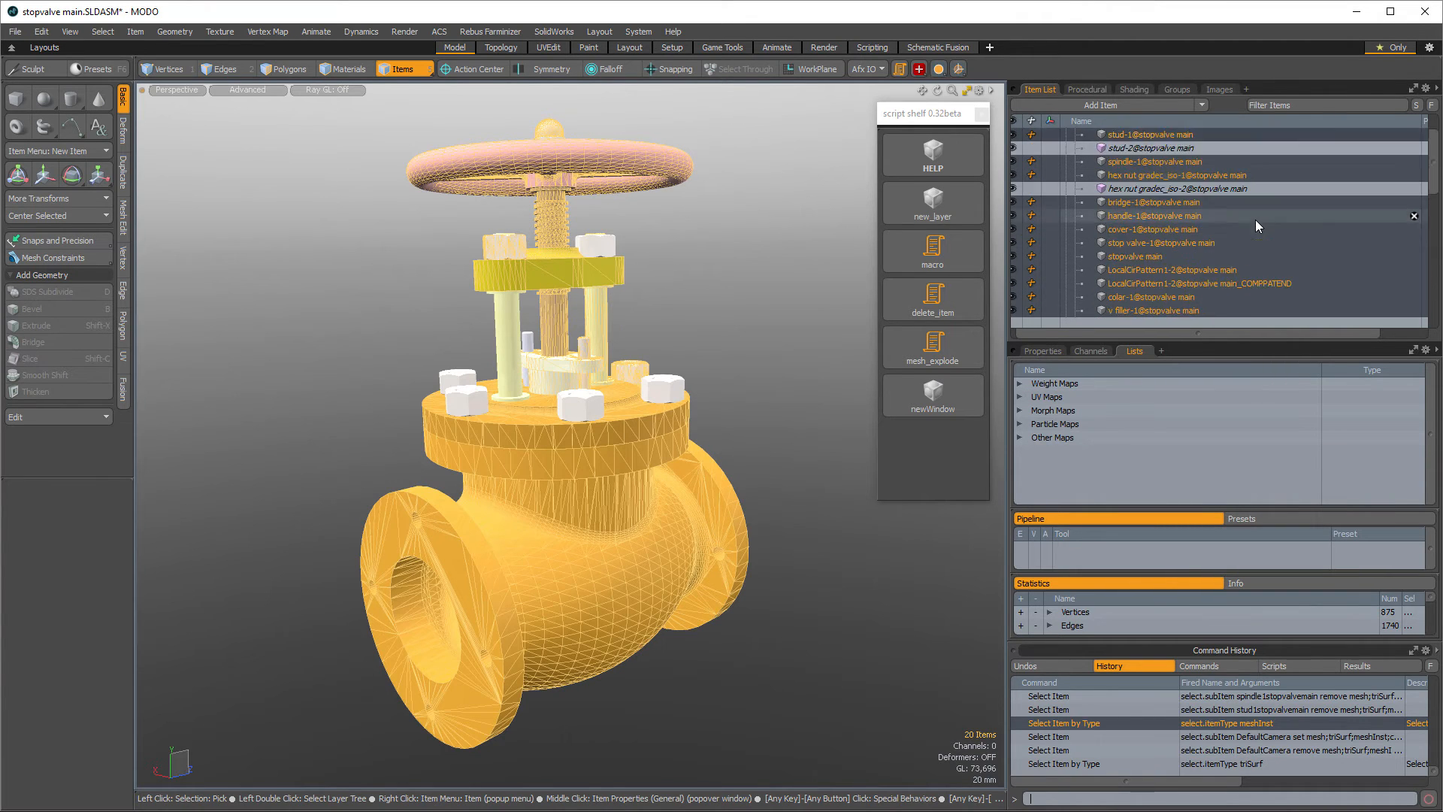
{"action": "scroll", "coordinate": [1255, 220], "scroll_direction": "up", "scroll_amount": 3}
{"action": "right_click", "coordinate": [1187, 241]}
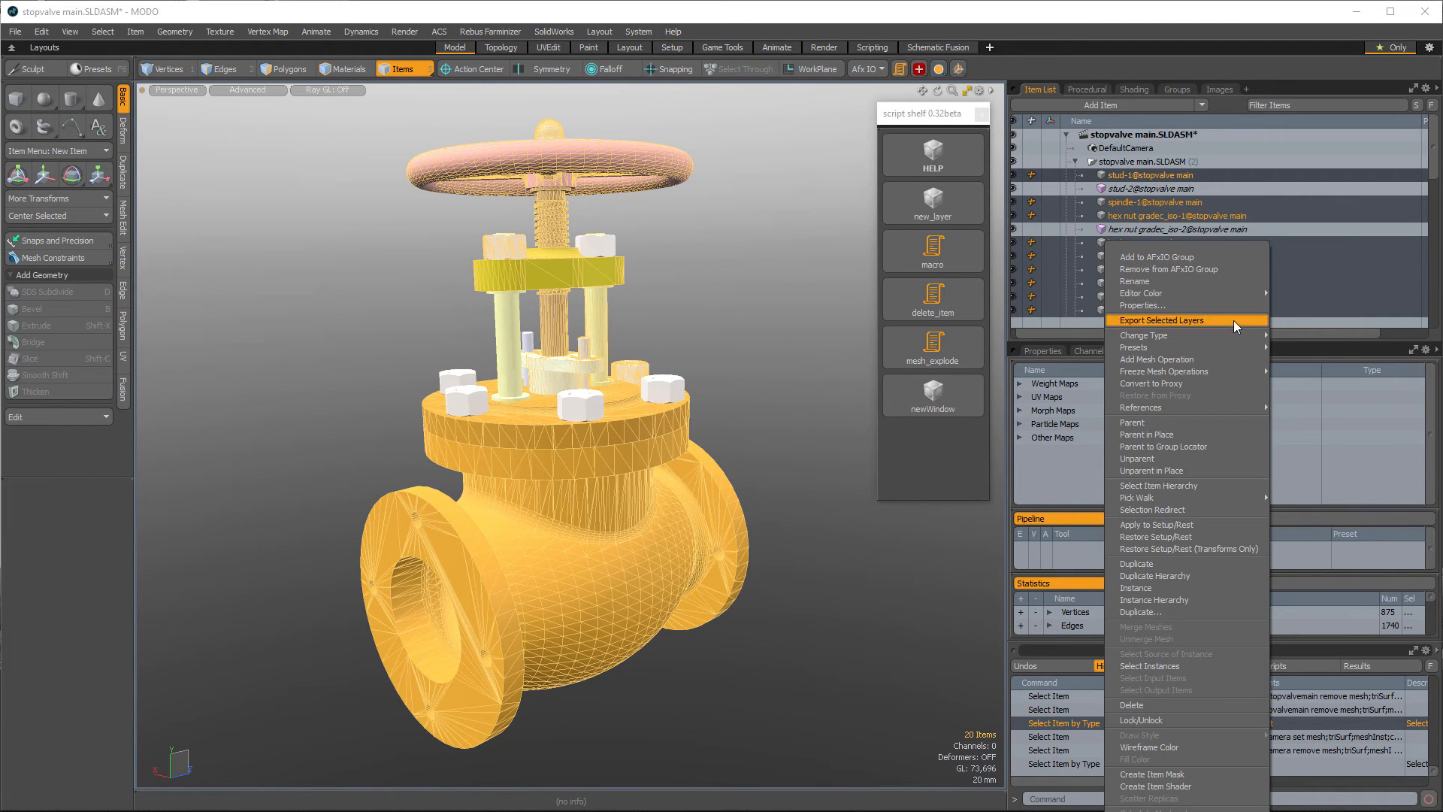
{"action": "mouse_move", "coordinate": [1255, 335]}
{"action": "left_click", "coordinate": [1296, 387]}
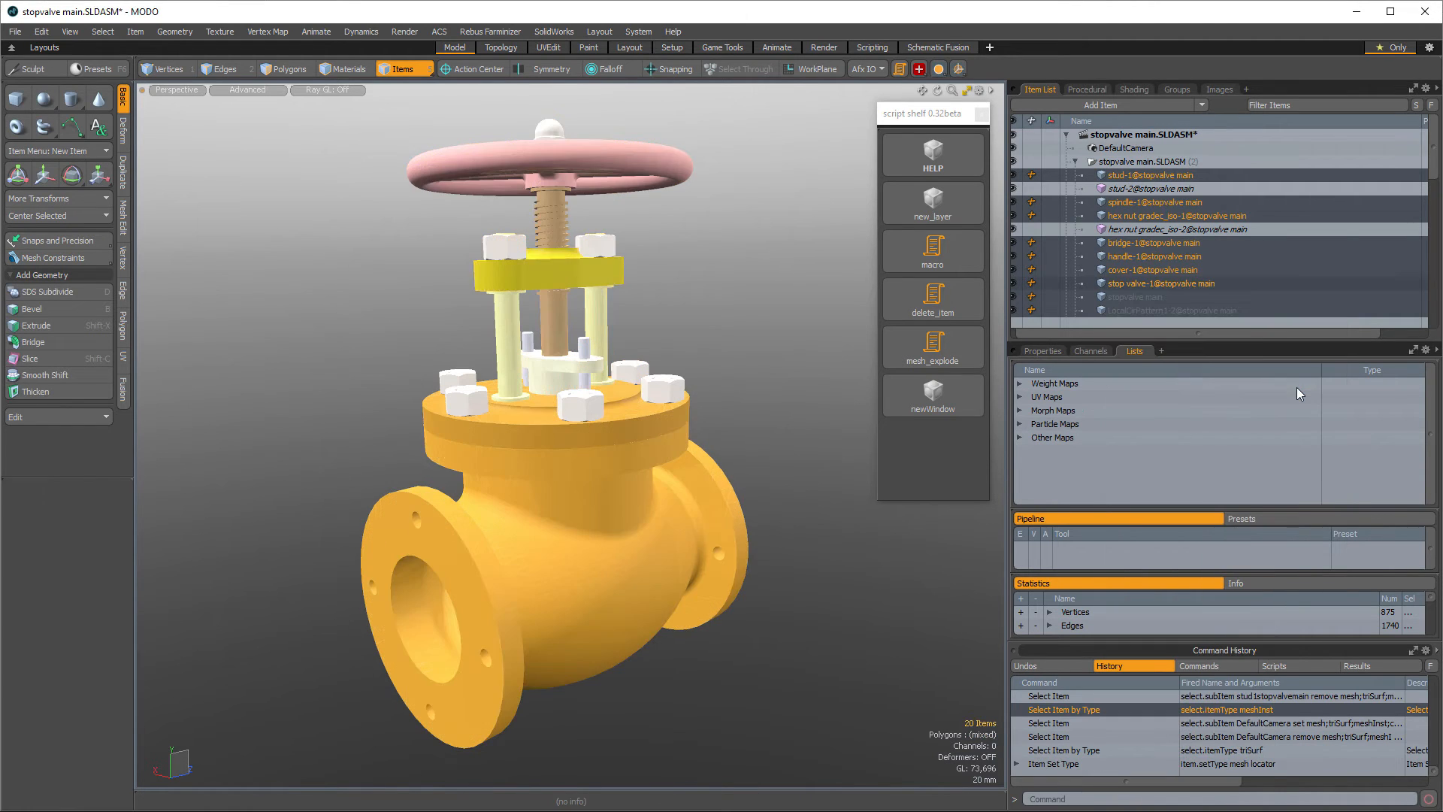
- Select individual converted parts further down the item list to inspect them
{"action": "scroll", "coordinate": [1317, 255], "scroll_direction": "down", "scroll_amount": 2}
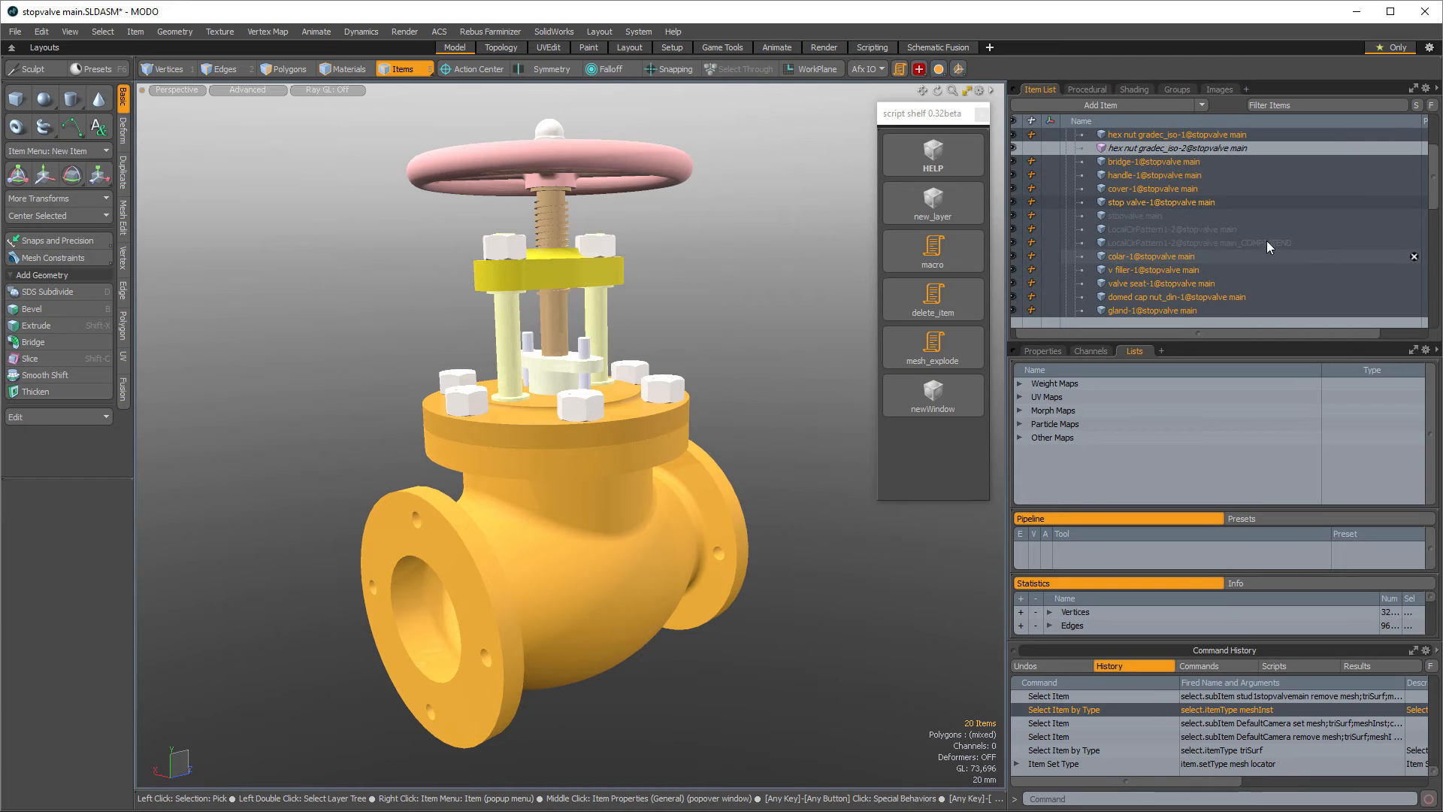
{"action": "left_click", "coordinate": [1219, 241]}
{"action": "left_click", "coordinate": [1214, 227]}
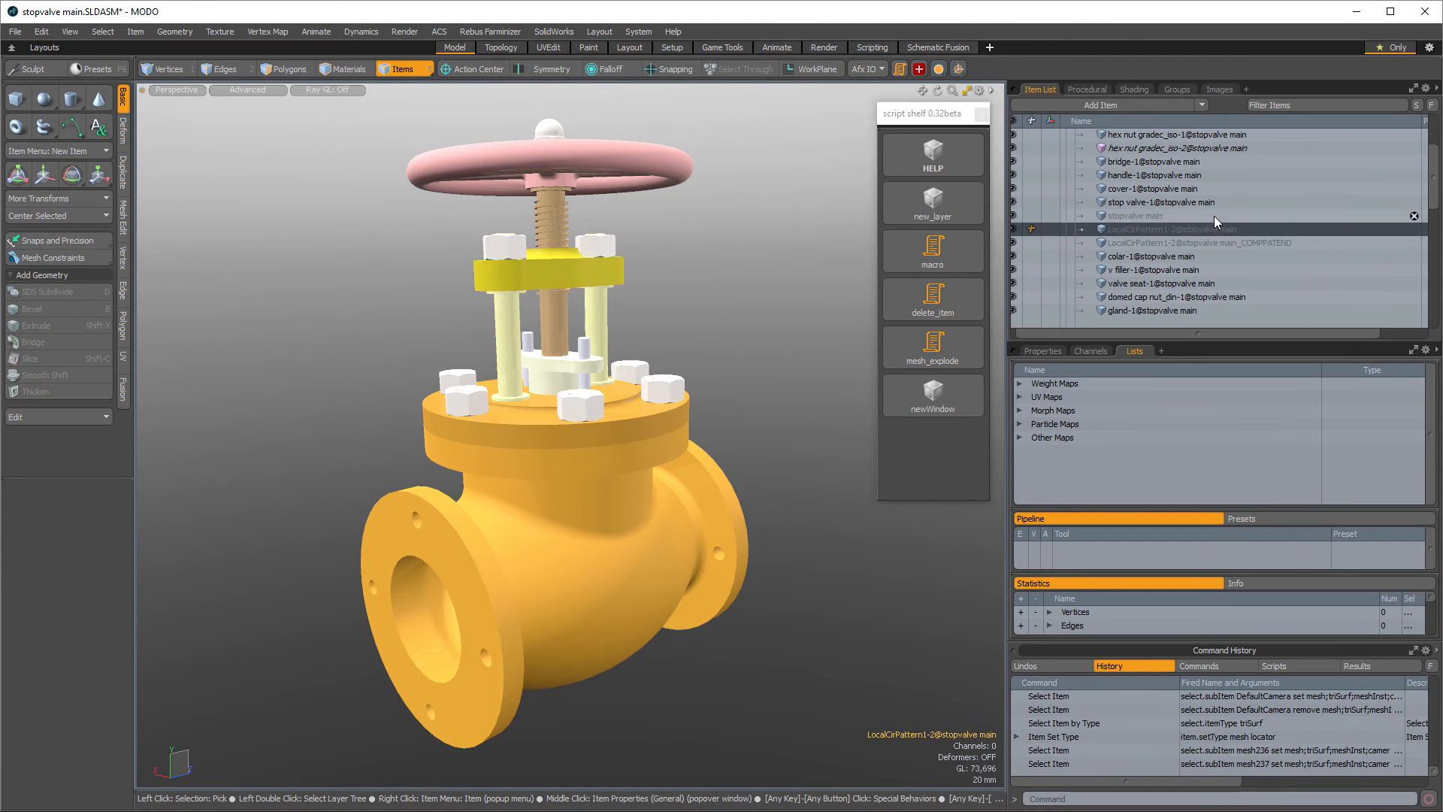
{"action": "left_click", "coordinate": [1215, 215]}
{"action": "left_click", "coordinate": [1214, 215], "text": "ctrl"}
{"action": "scroll", "coordinate": [1263, 224], "scroll_direction": "down", "scroll_amount": 2}
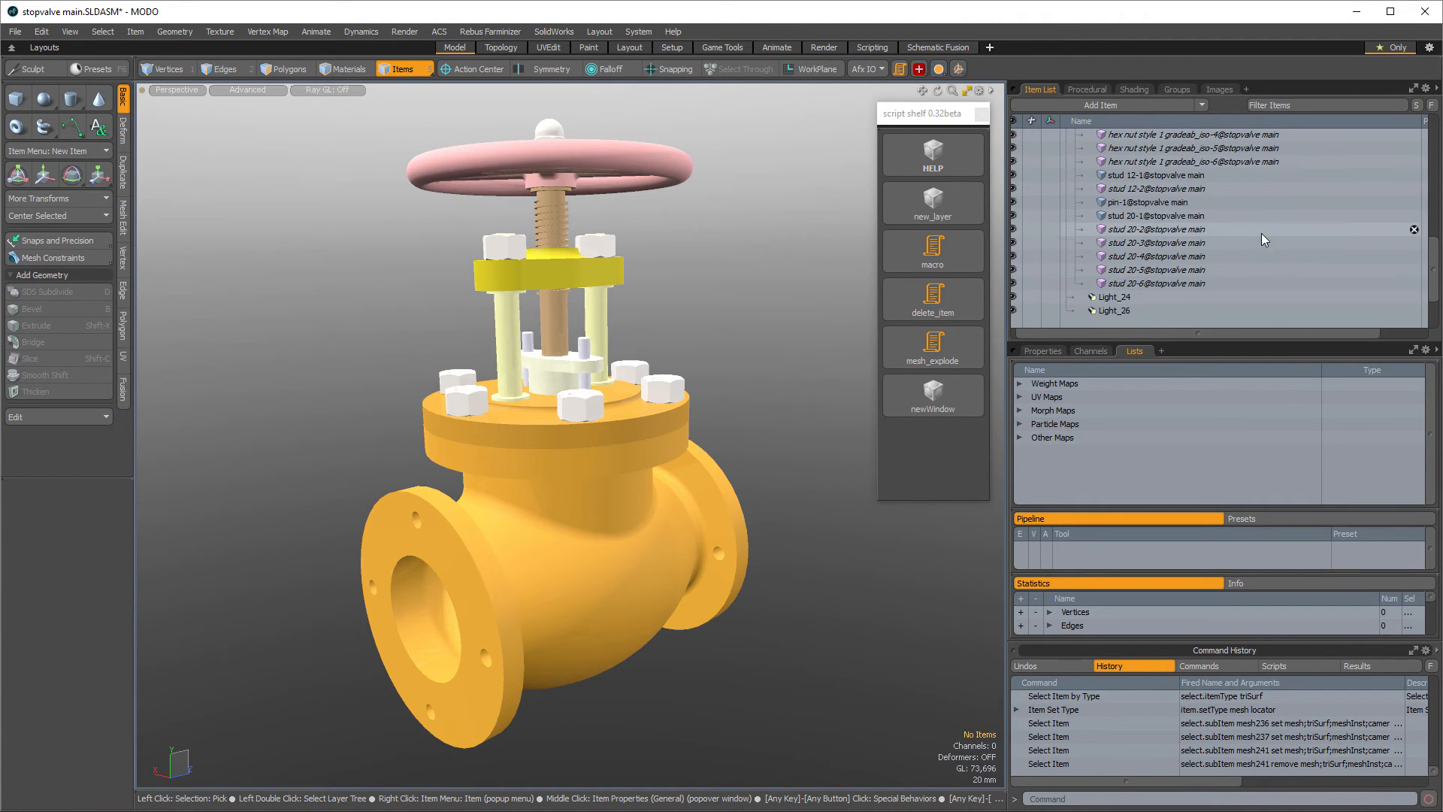
{"action": "scroll", "coordinate": [1273, 230], "scroll_direction": "up", "scroll_amount": 4}
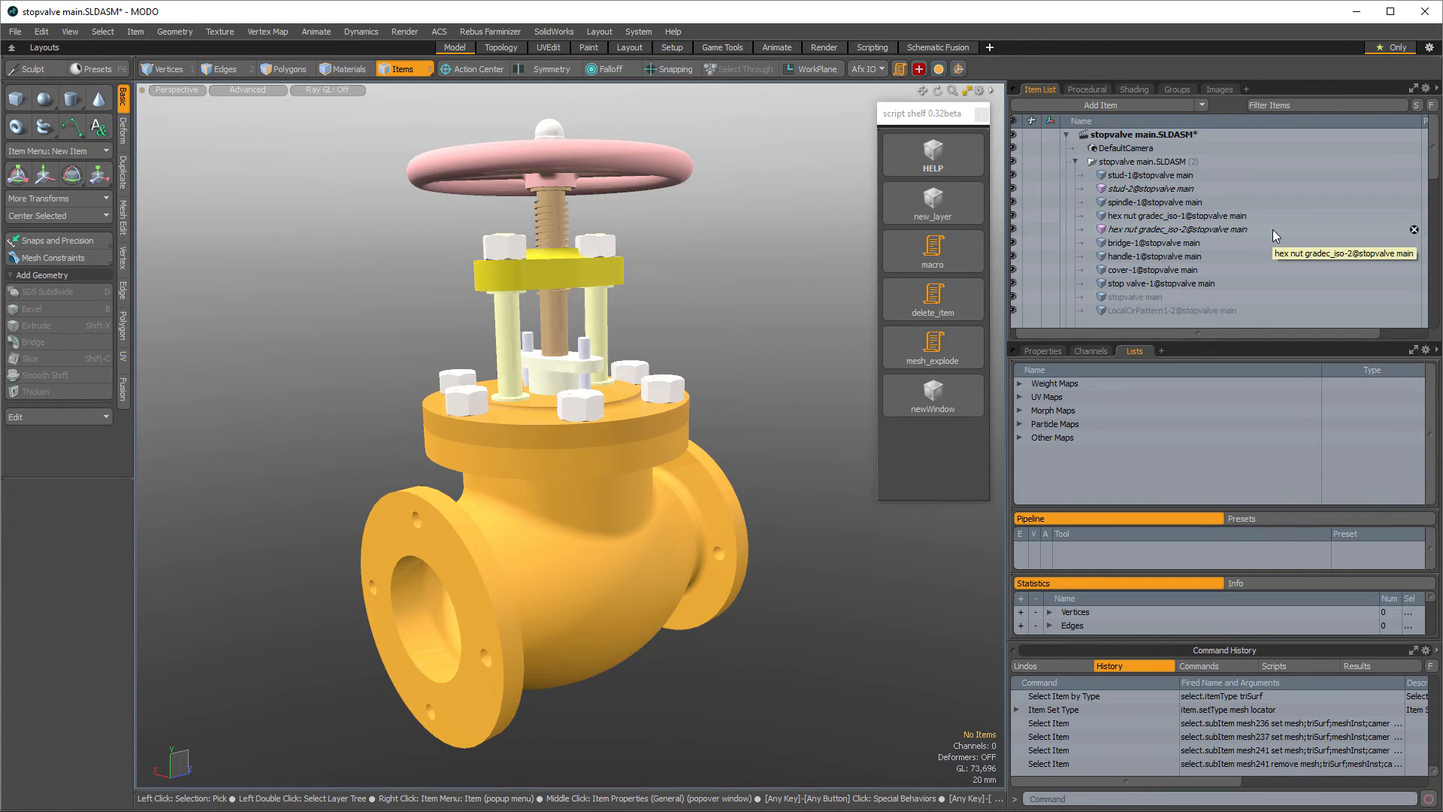
- Undo the last two selection changes and drop the selection
{"action": "key", "text": "ctrl+z"}
{"action": "key", "text": "ctrl+z"}
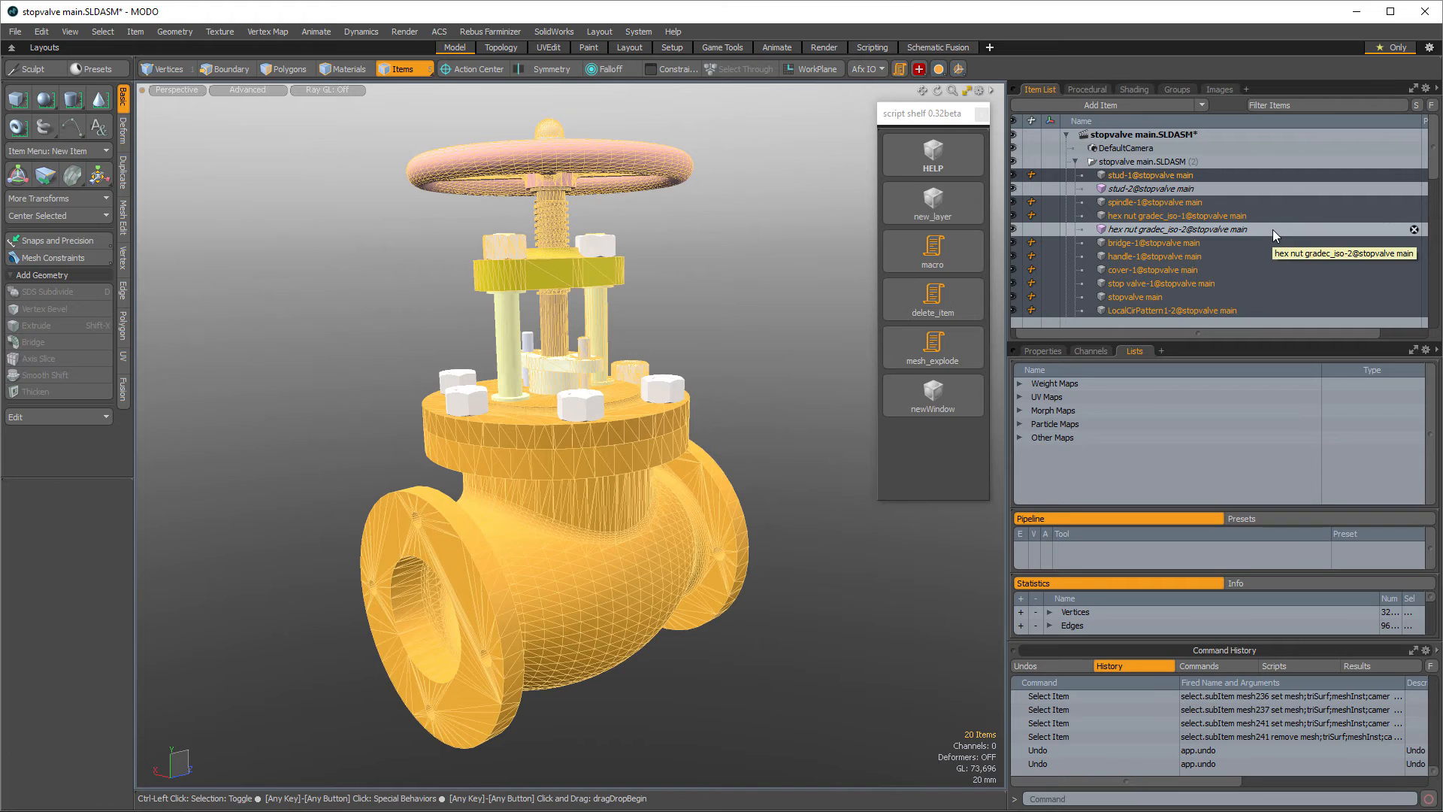
{"action": "key", "text": "Escape"}
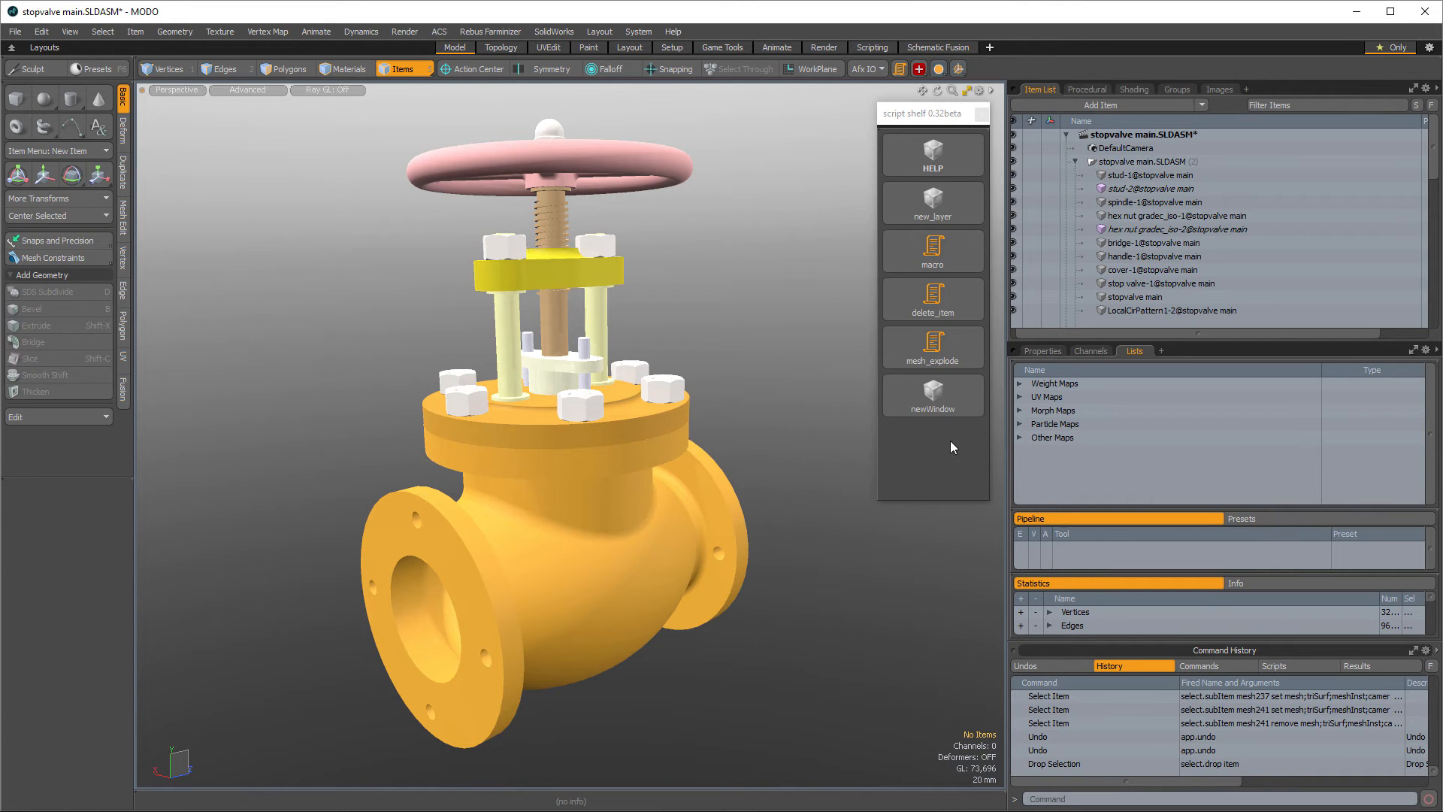
- Run the newWindow shelf script, then move and enlarge the new floating window
{"action": "left_click", "coordinate": [954, 400]}
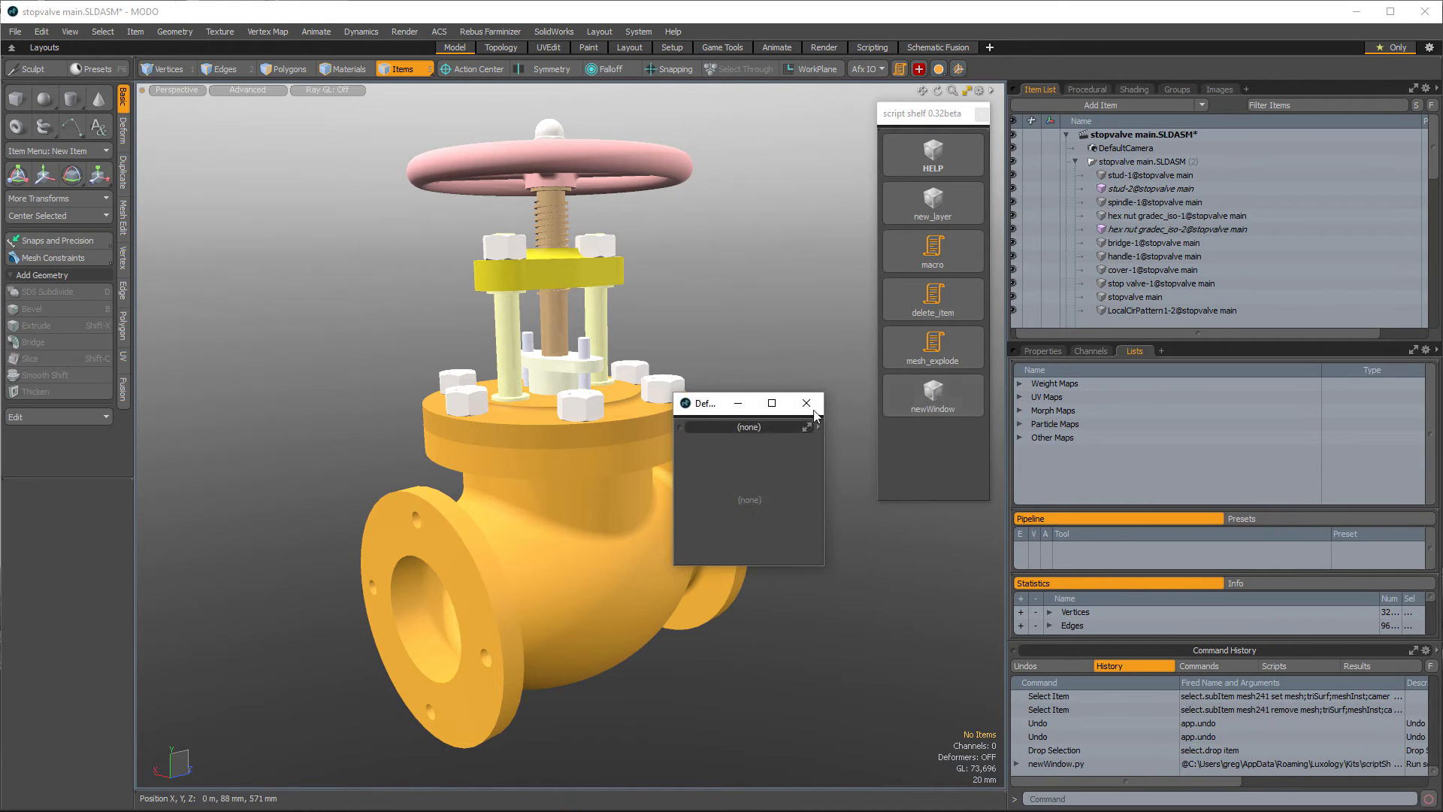
{"action": "left_click_drag", "start_coordinate": [710, 404], "coordinate": [224, 159]}
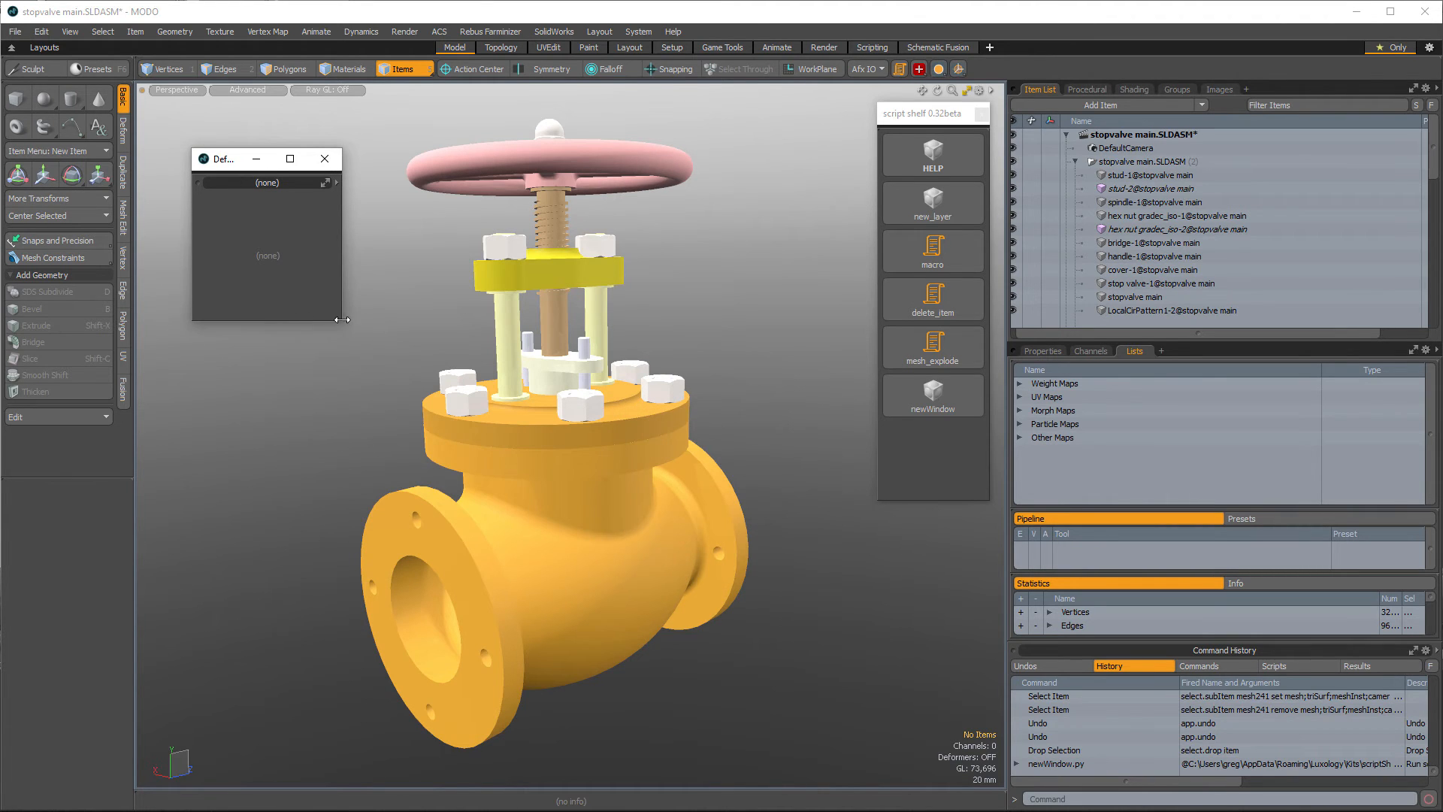
{"action": "left_click_drag", "start_coordinate": [339, 323], "coordinate": [812, 413]}
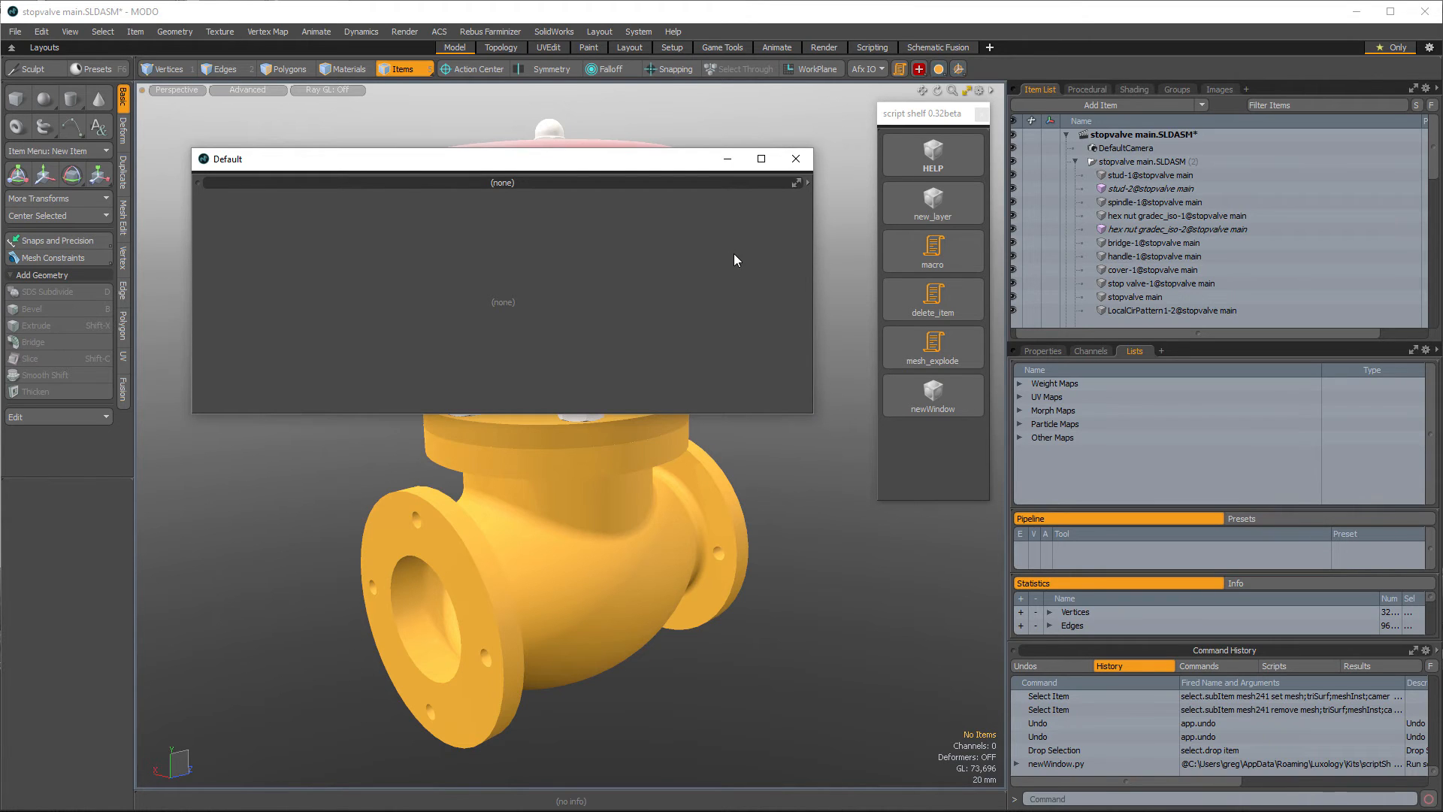
- Set the new window's viewport type to Form View
{"action": "left_click", "coordinate": [806, 182]}
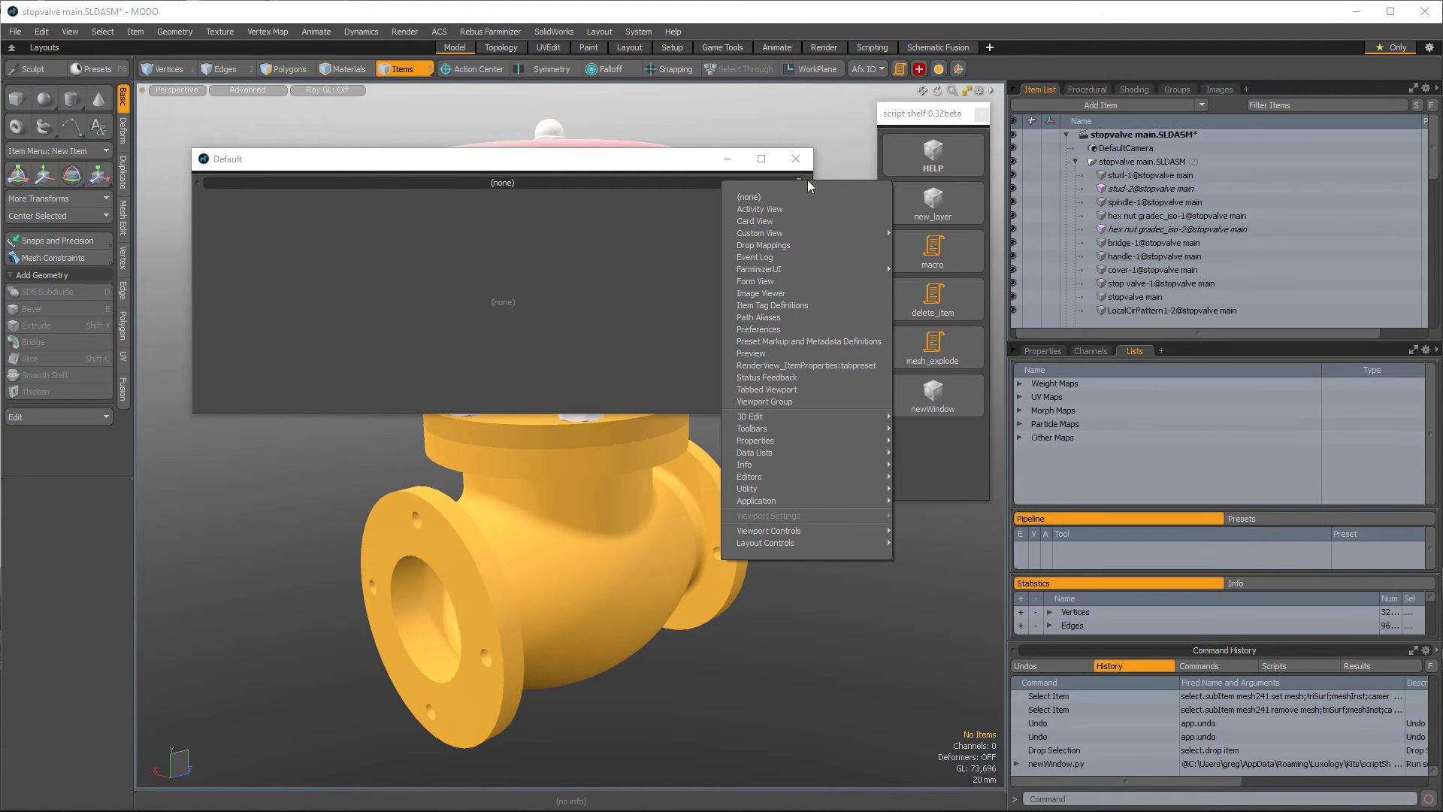
{"action": "mouse_move", "coordinate": [814, 434]}
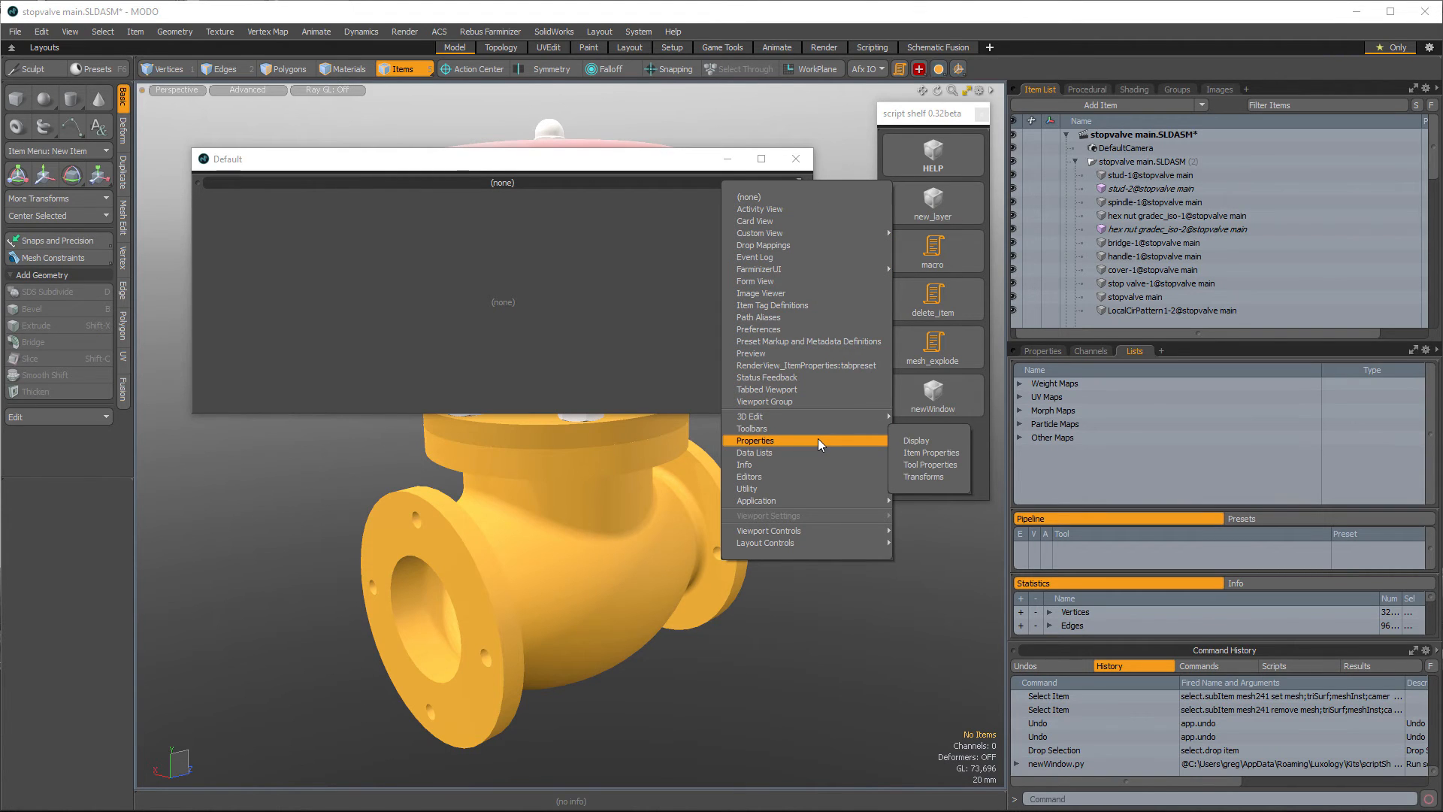
{"action": "left_click", "coordinate": [819, 282]}
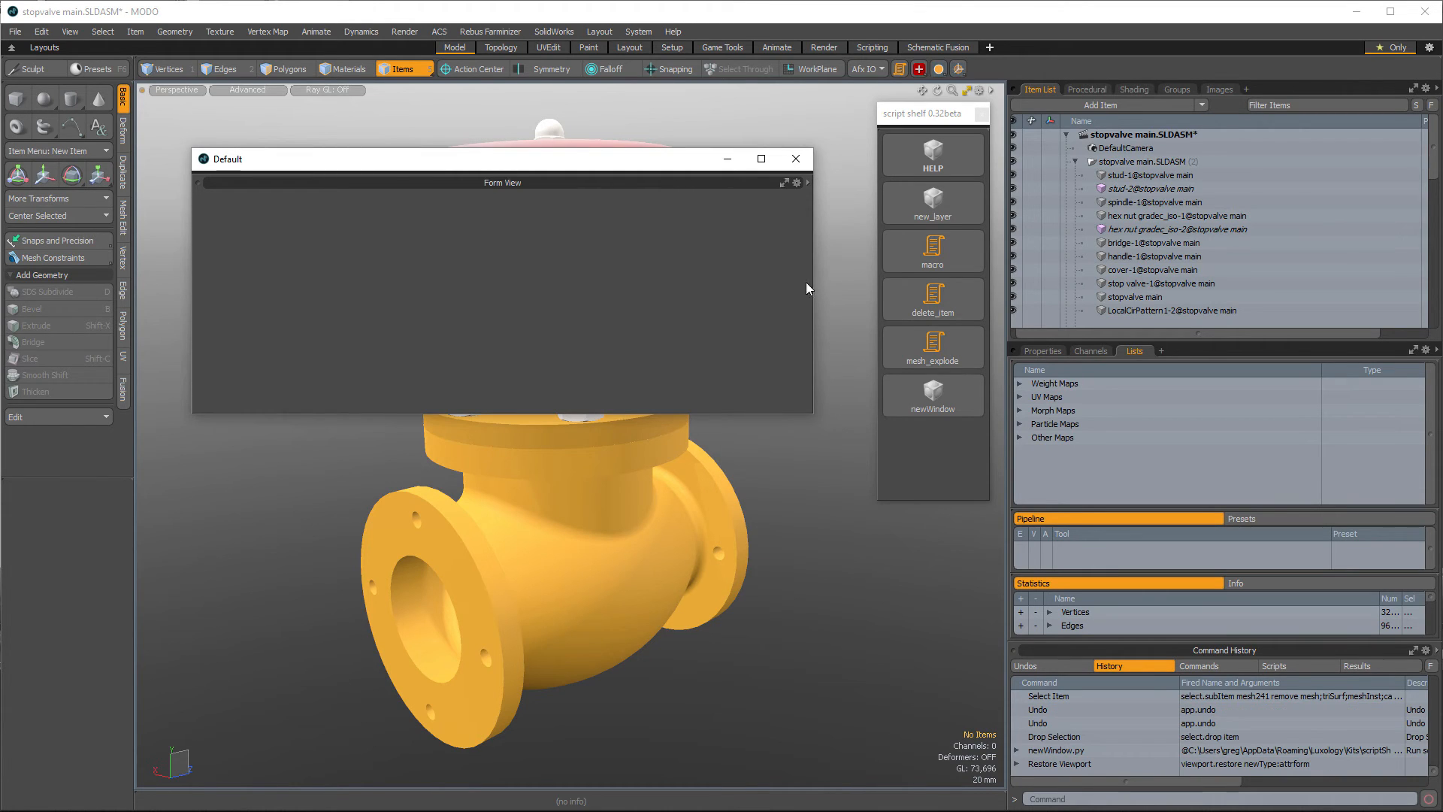
- Set the floating Form View's exports to Macro Recorder, reposition the window, and close the Form View options
{"action": "right_click", "coordinate": [641, 182]}
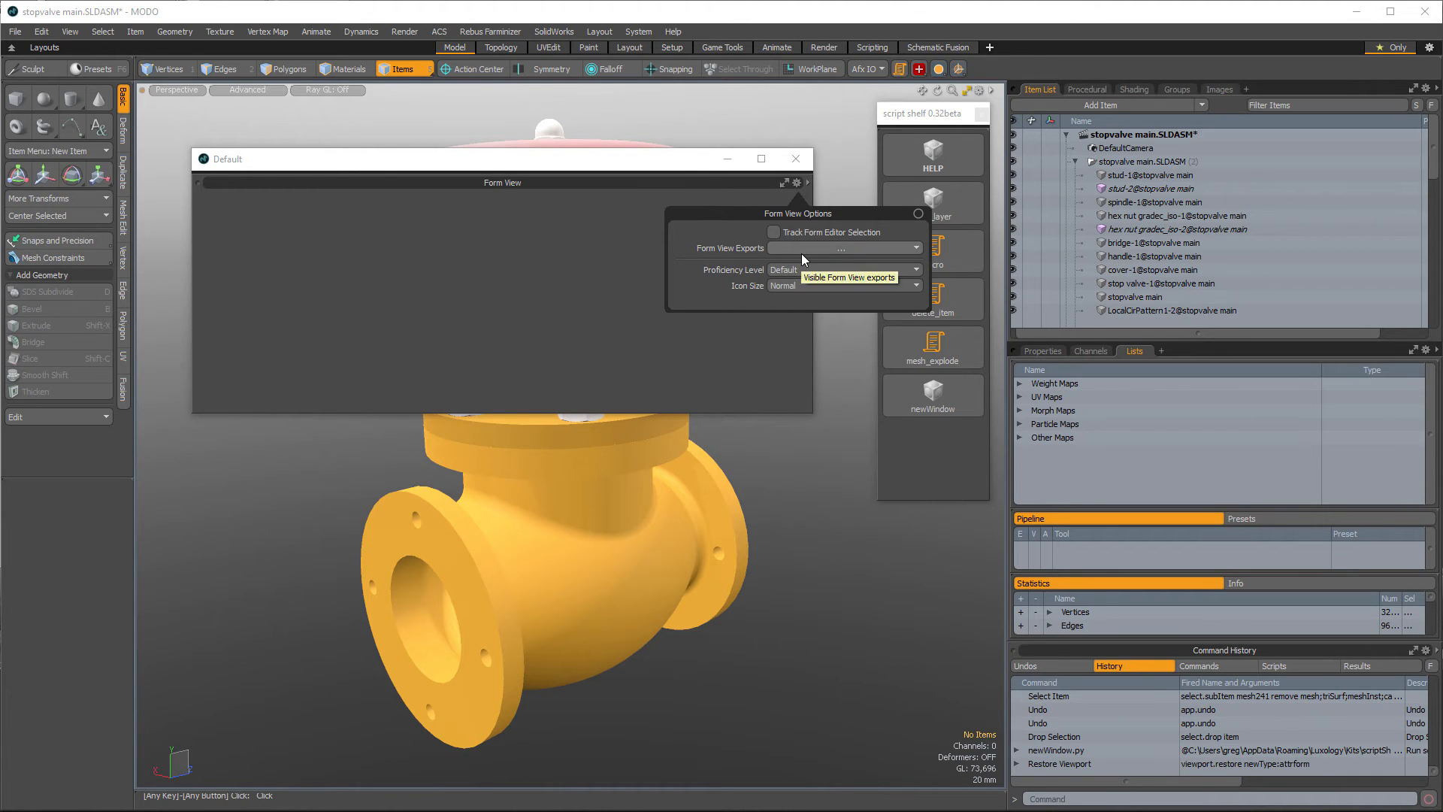
{"action": "left_click", "coordinate": [826, 249]}
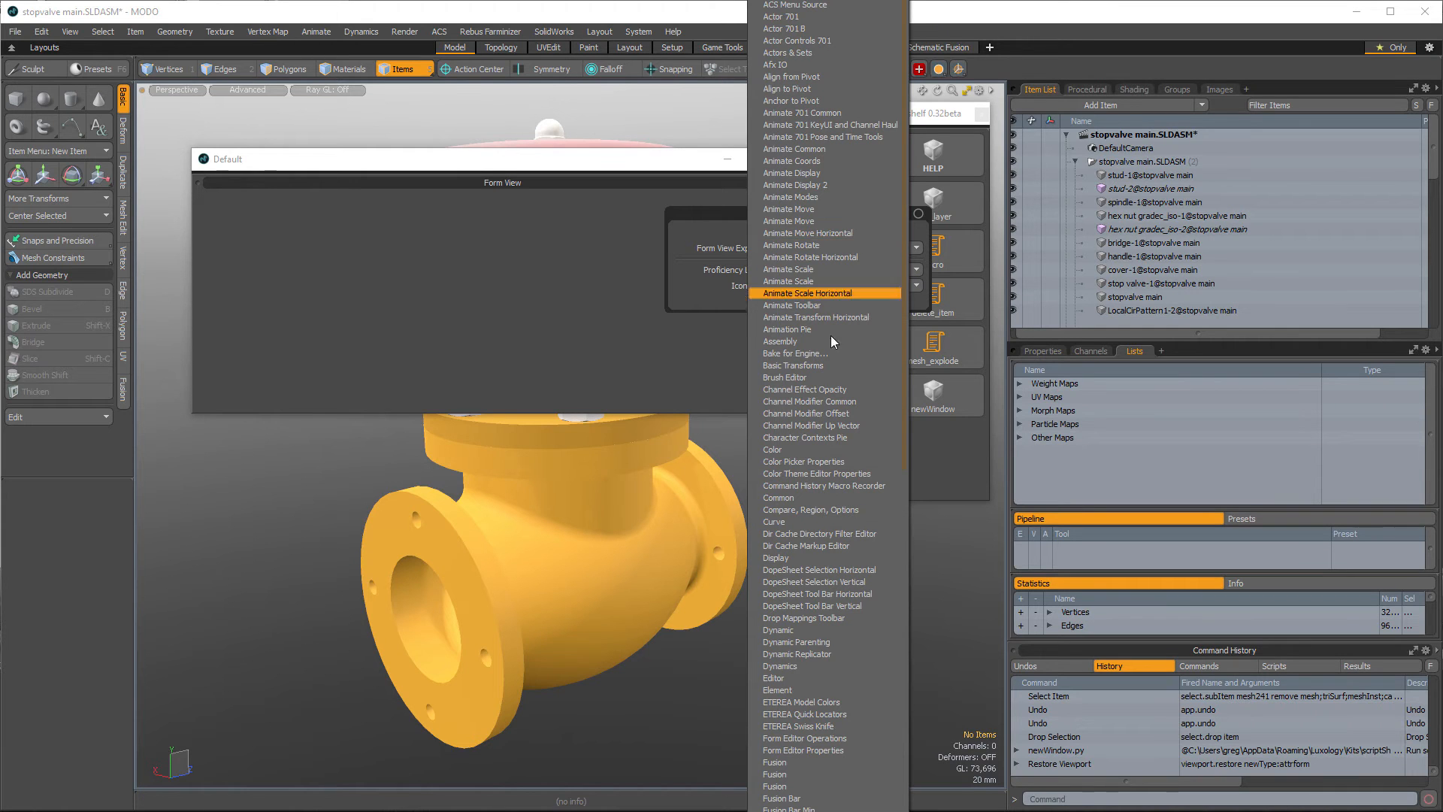
{"action": "mouse_move", "coordinate": [799, 809]}
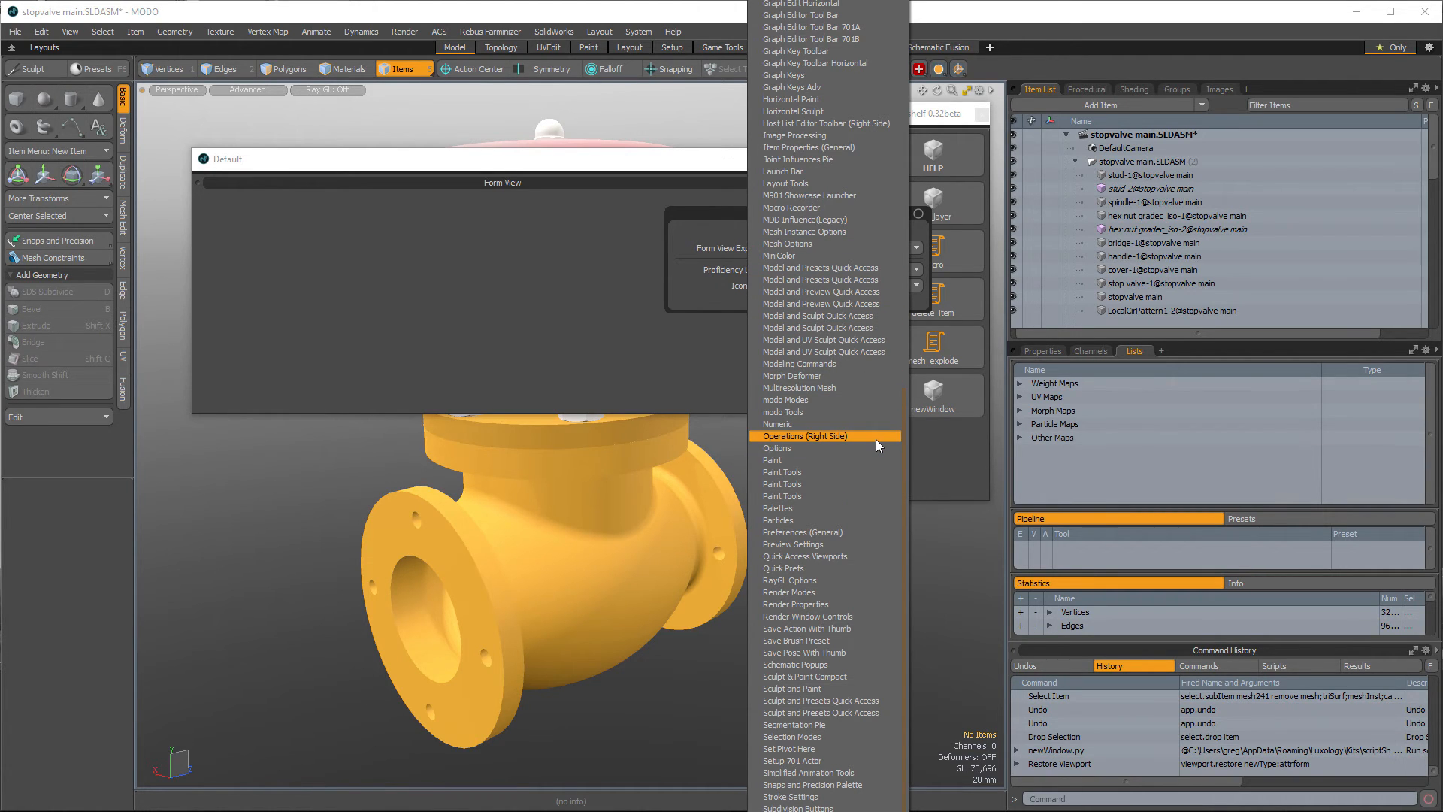
{"action": "left_click", "coordinate": [836, 206]}
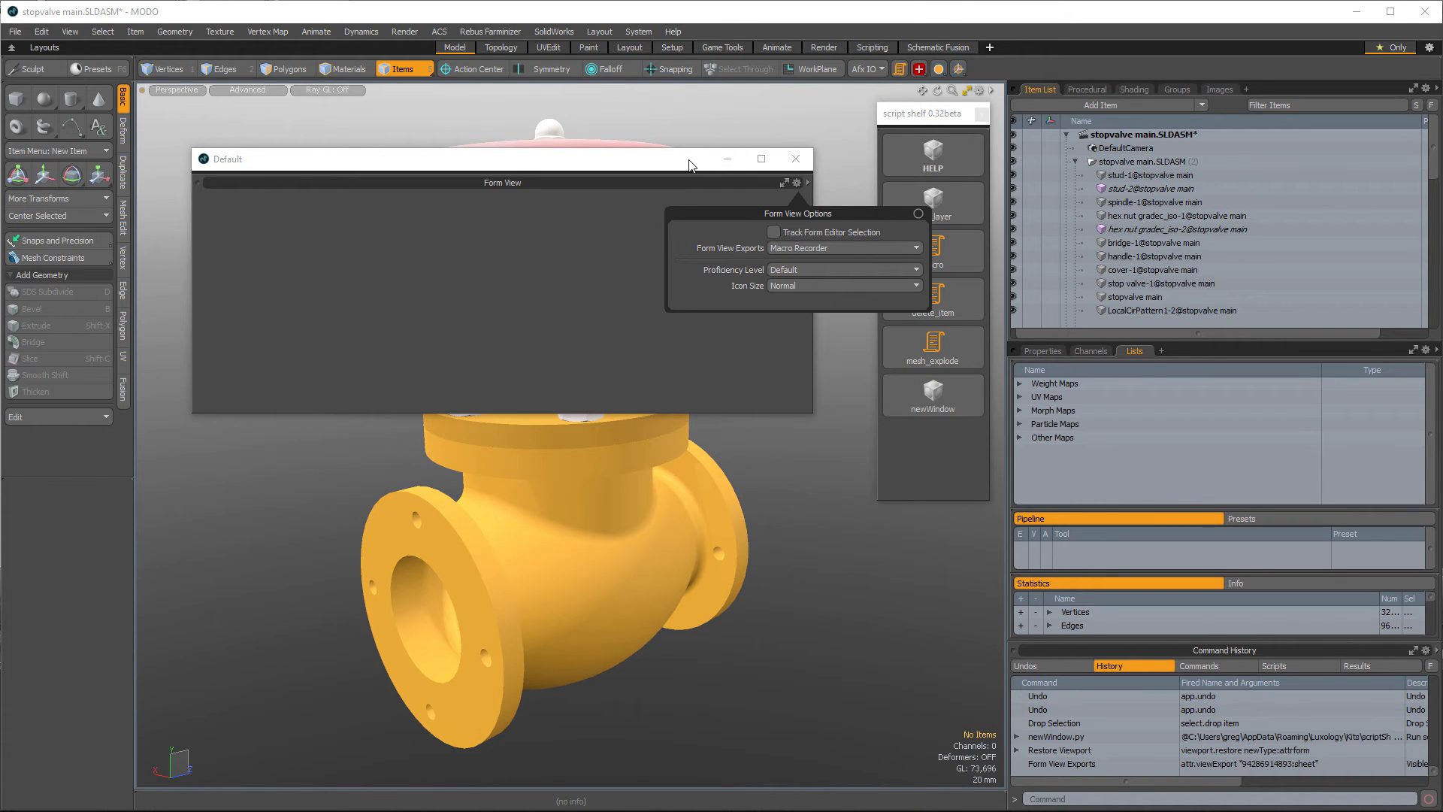
{"action": "left_click_drag", "start_coordinate": [690, 164], "coordinate": [651, 171]}
{"action": "left_click", "coordinate": [758, 190]}
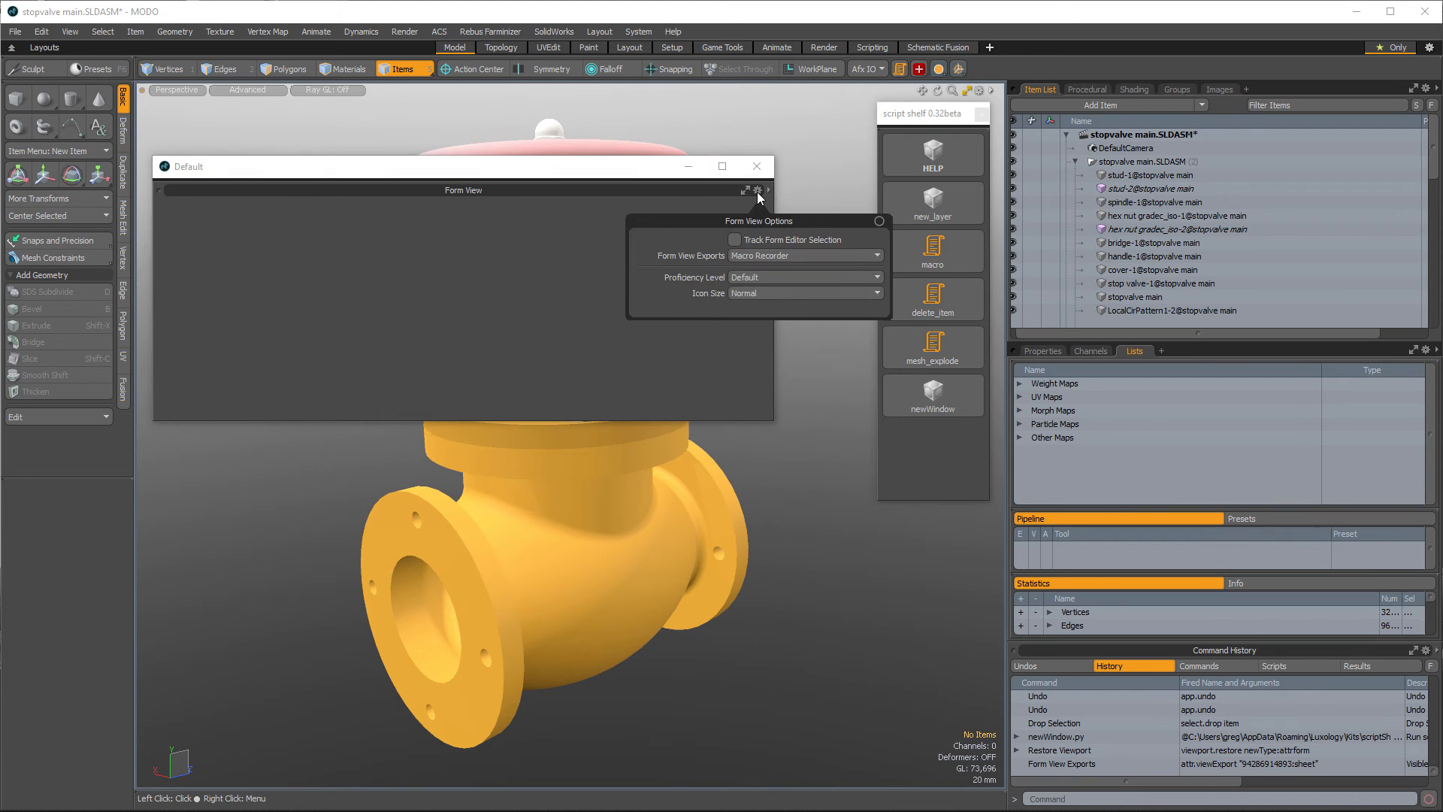
{"action": "left_click", "coordinate": [770, 253]}
{"action": "left_click", "coordinate": [768, 252]}
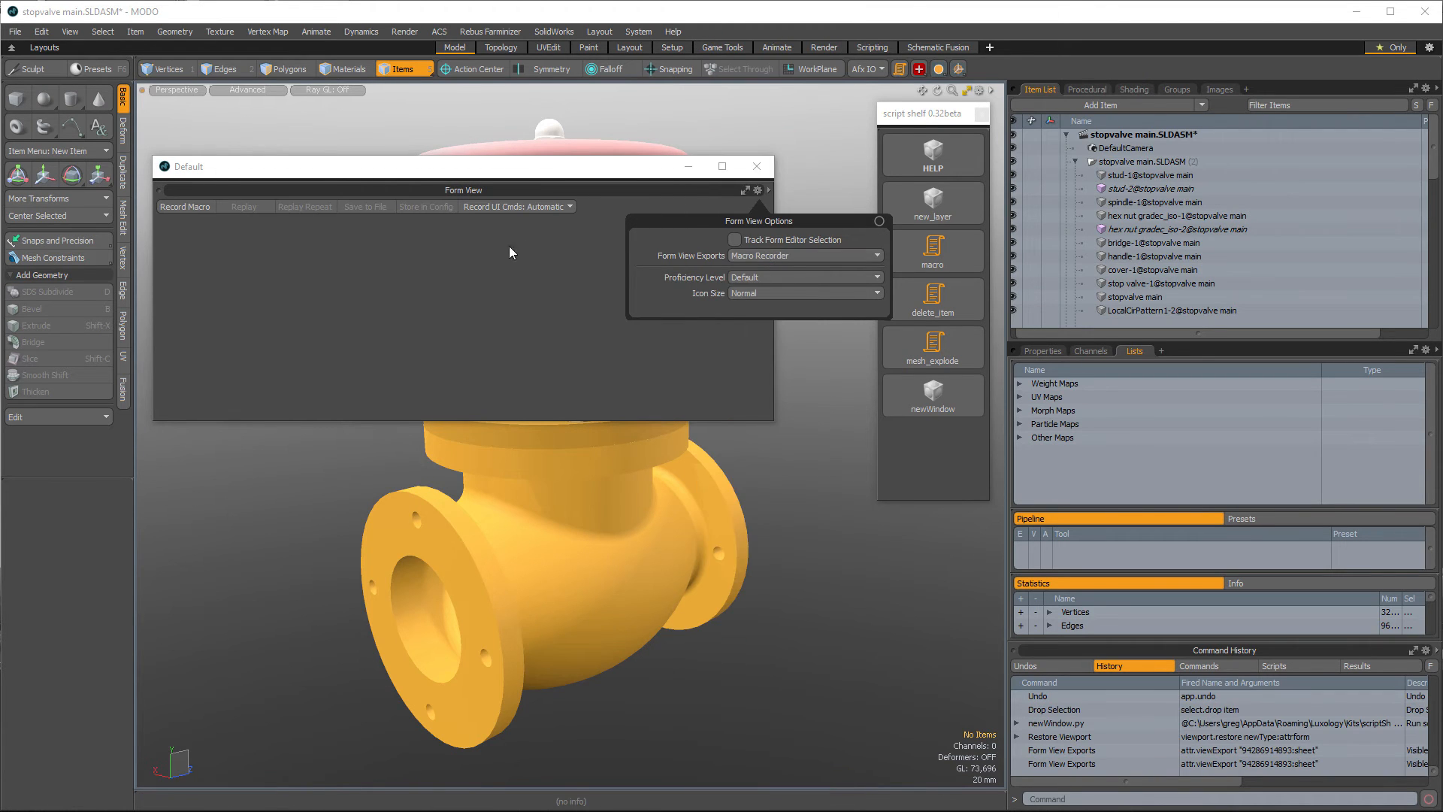
{"action": "left_click", "coordinate": [879, 221]}
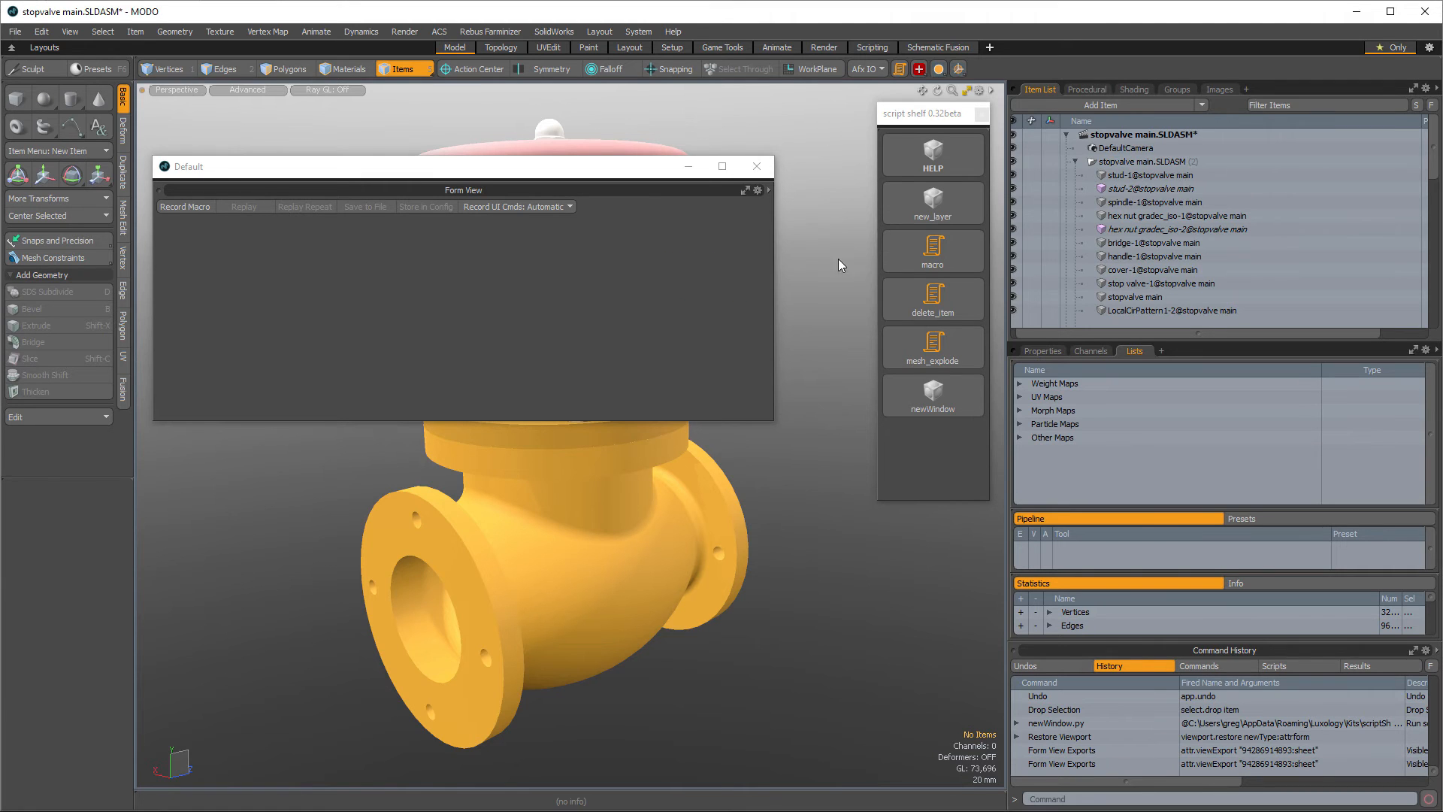
- Shrink the Default window to fit the macro recorder bar and move it to the upper-left of the viewport
{"action": "left_click_drag", "start_coordinate": [773, 421], "coordinate": [623, 246]}
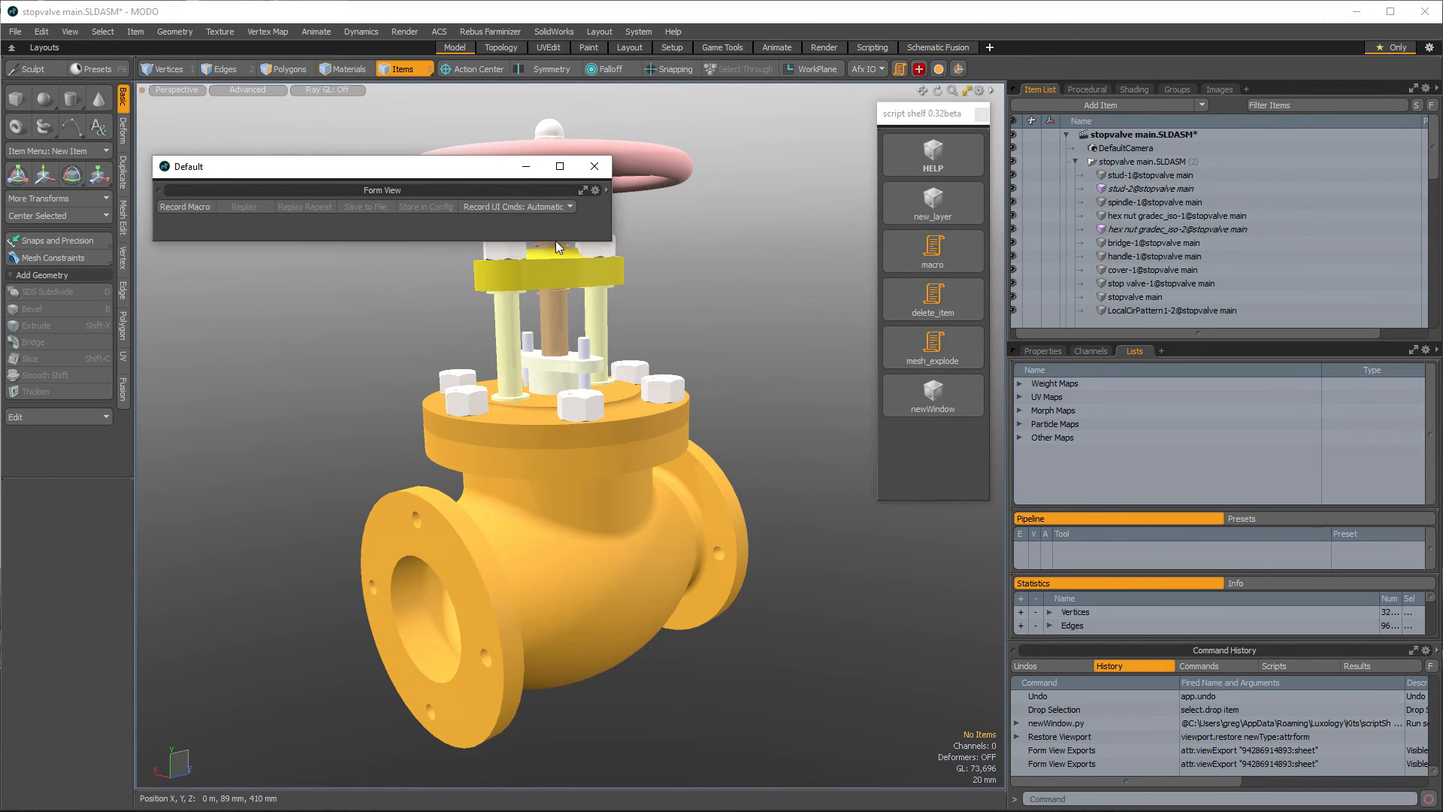
{"action": "left_click_drag", "start_coordinate": [453, 166], "coordinate": [632, 224]}
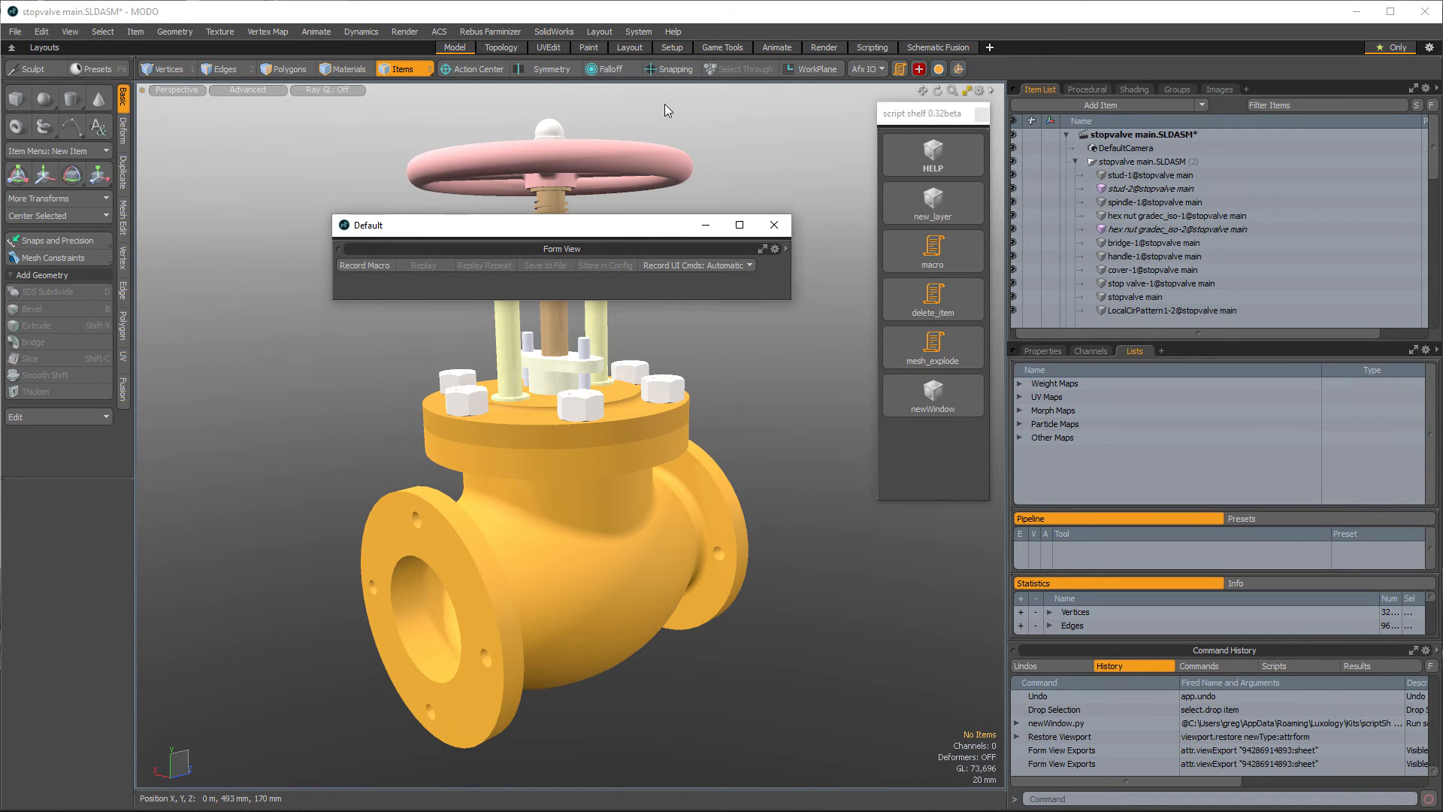
{"action": "left_click", "coordinate": [641, 31]}
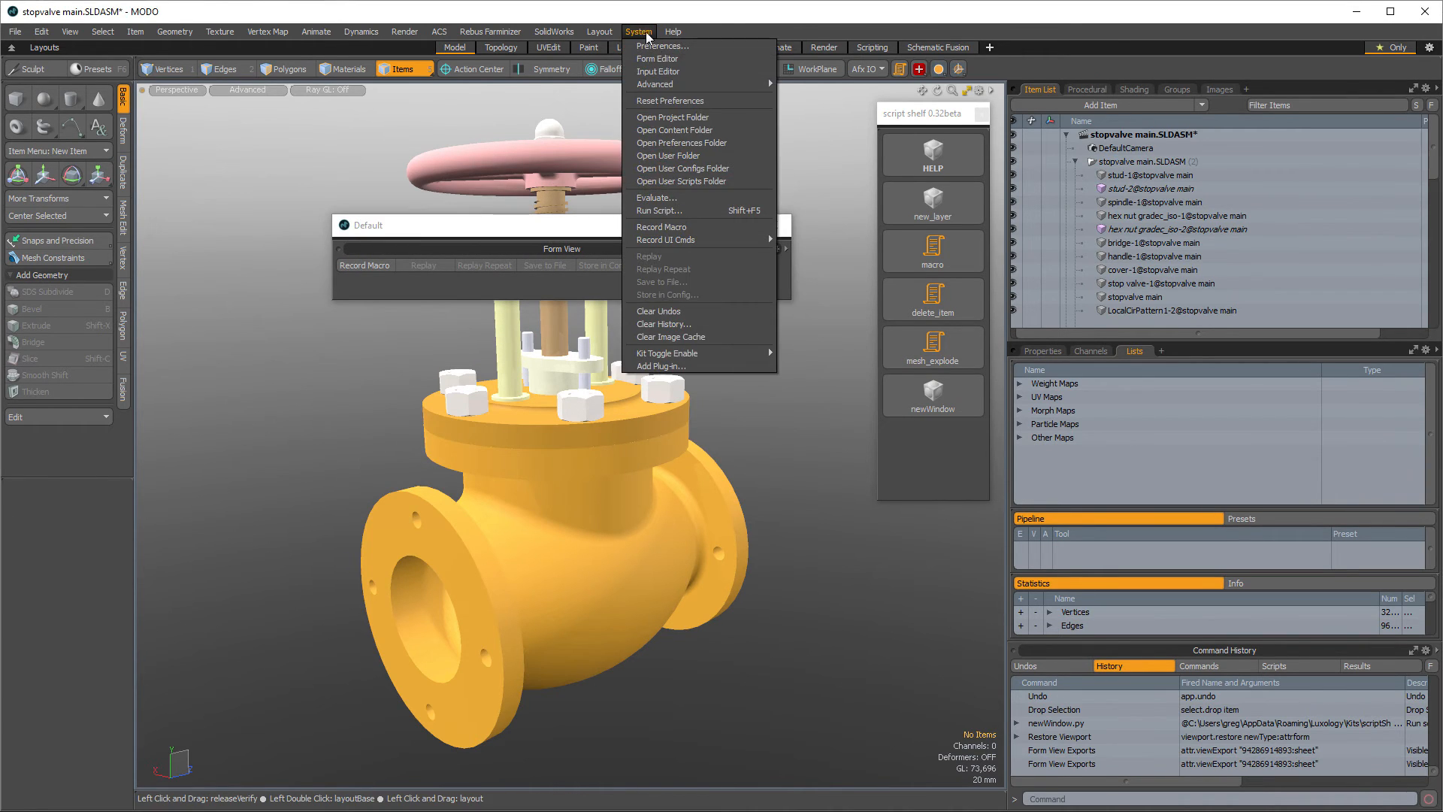
{"action": "left_click", "coordinate": [451, 231]}
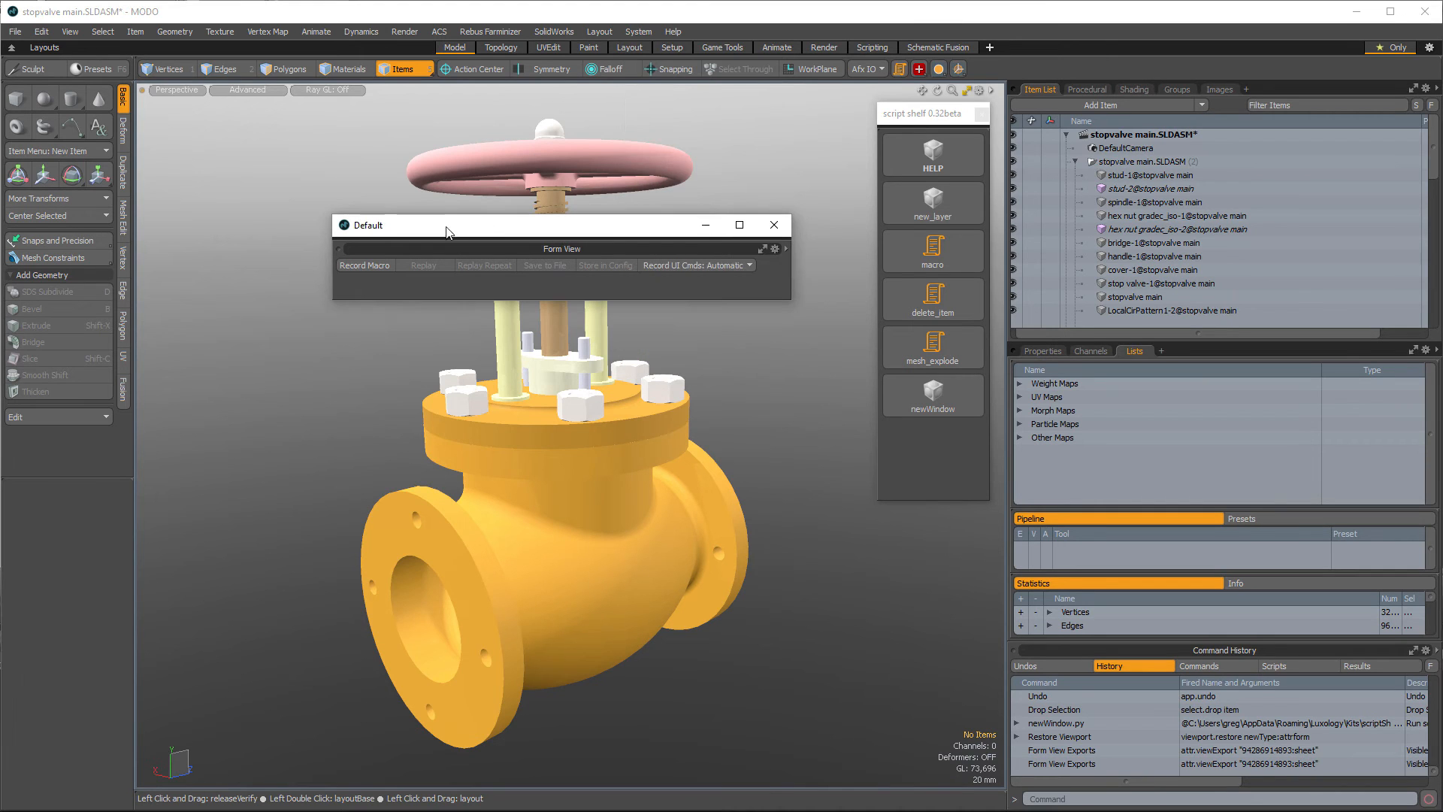
{"action": "left_click_drag", "start_coordinate": [476, 231], "coordinate": [324, 157]}
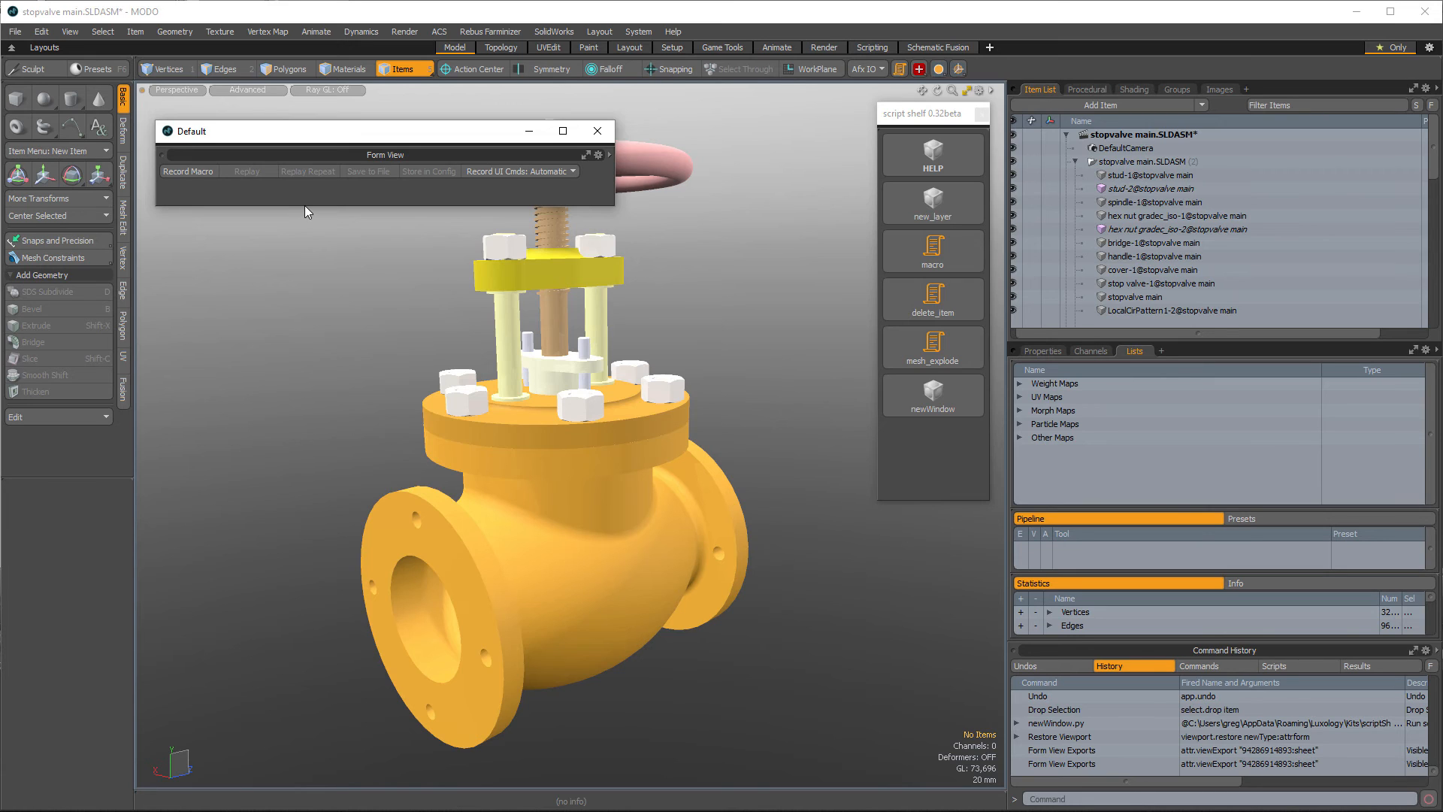
- Start recording a macro and run the command select.itemType triSurf from the command line
{"action": "left_click", "coordinate": [189, 172]}
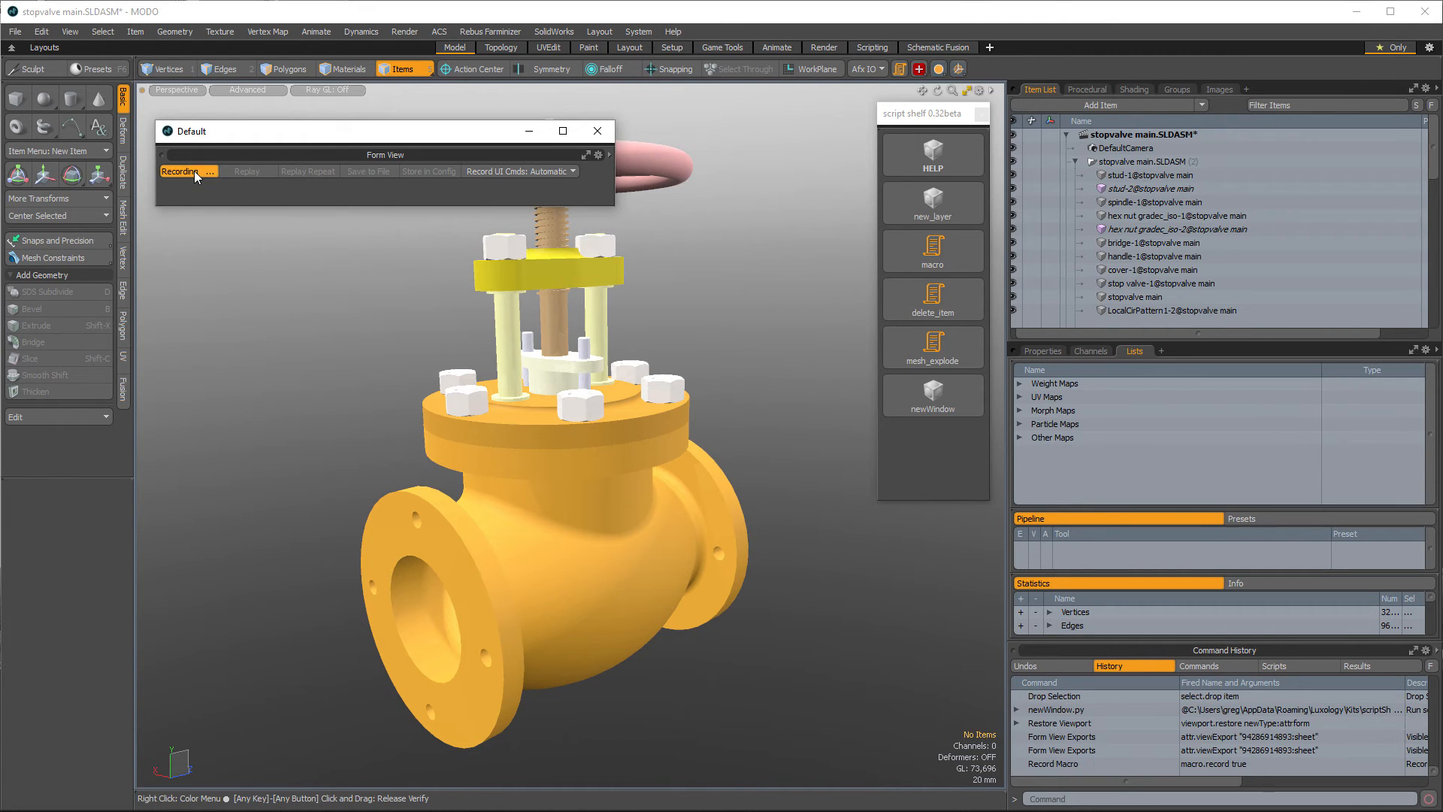
{"action": "left_click", "coordinate": [1034, 798]}
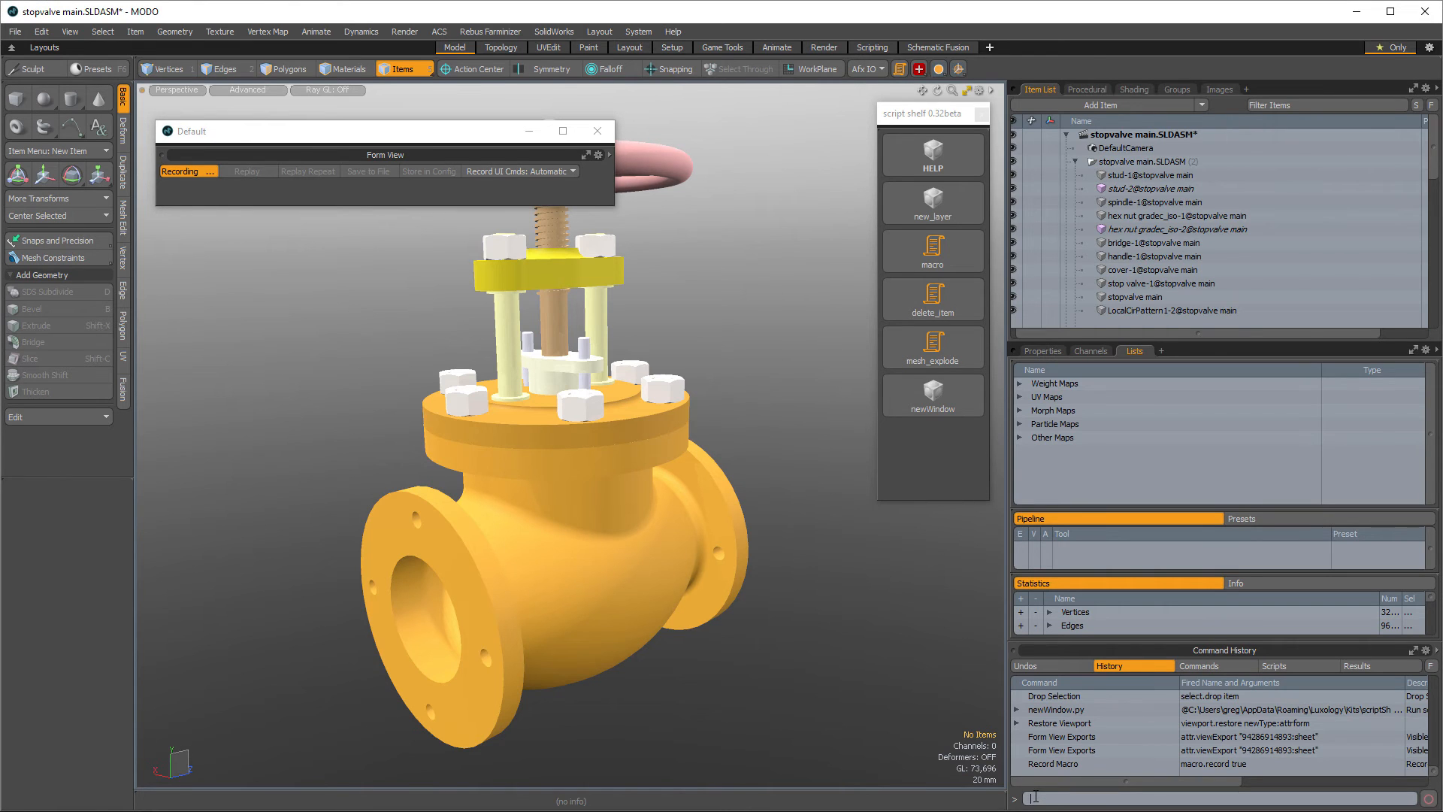
{"action": "type", "text": "select"}
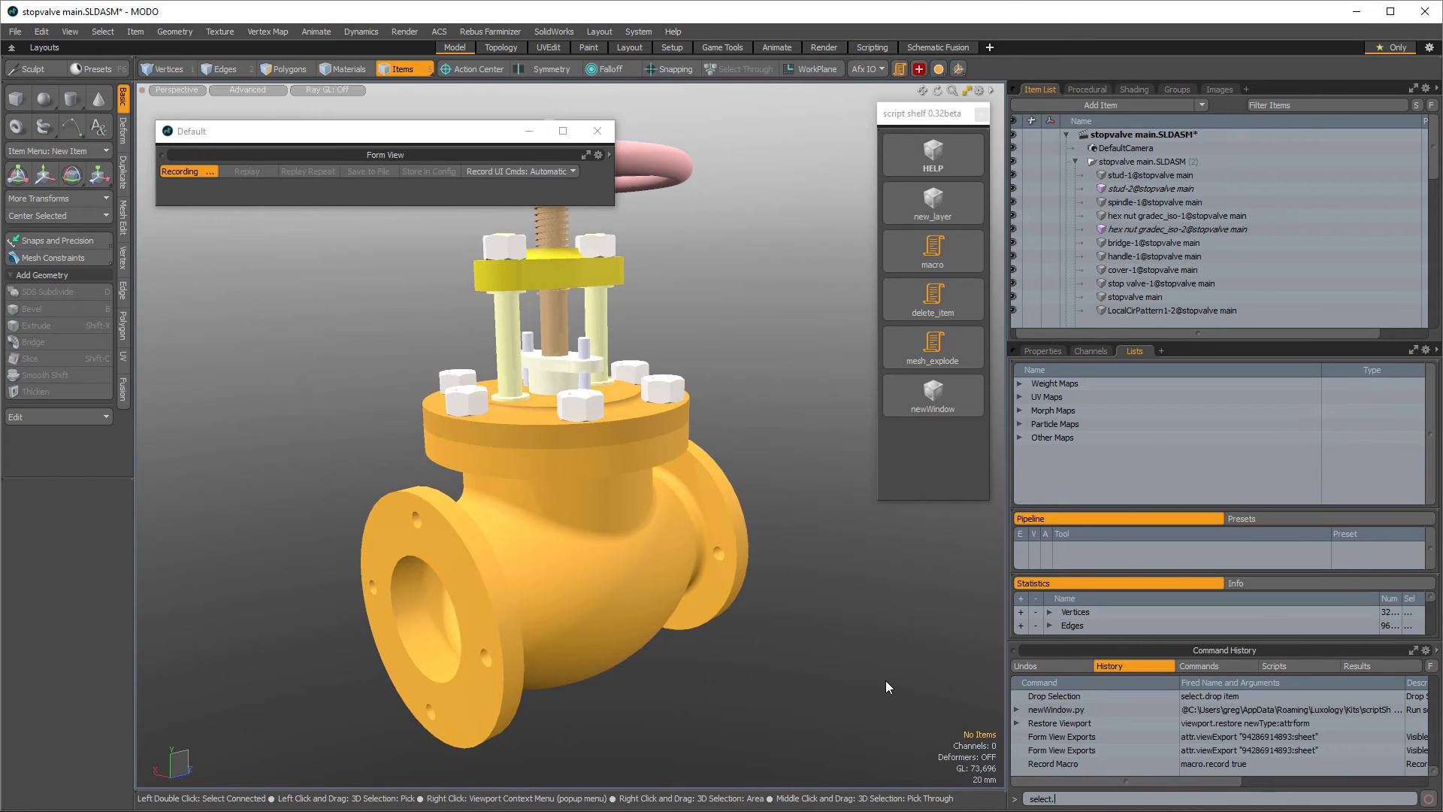
{"action": "type", "text": ".Itemtype triSurf"}
{"action": "key", "text": "Return"}
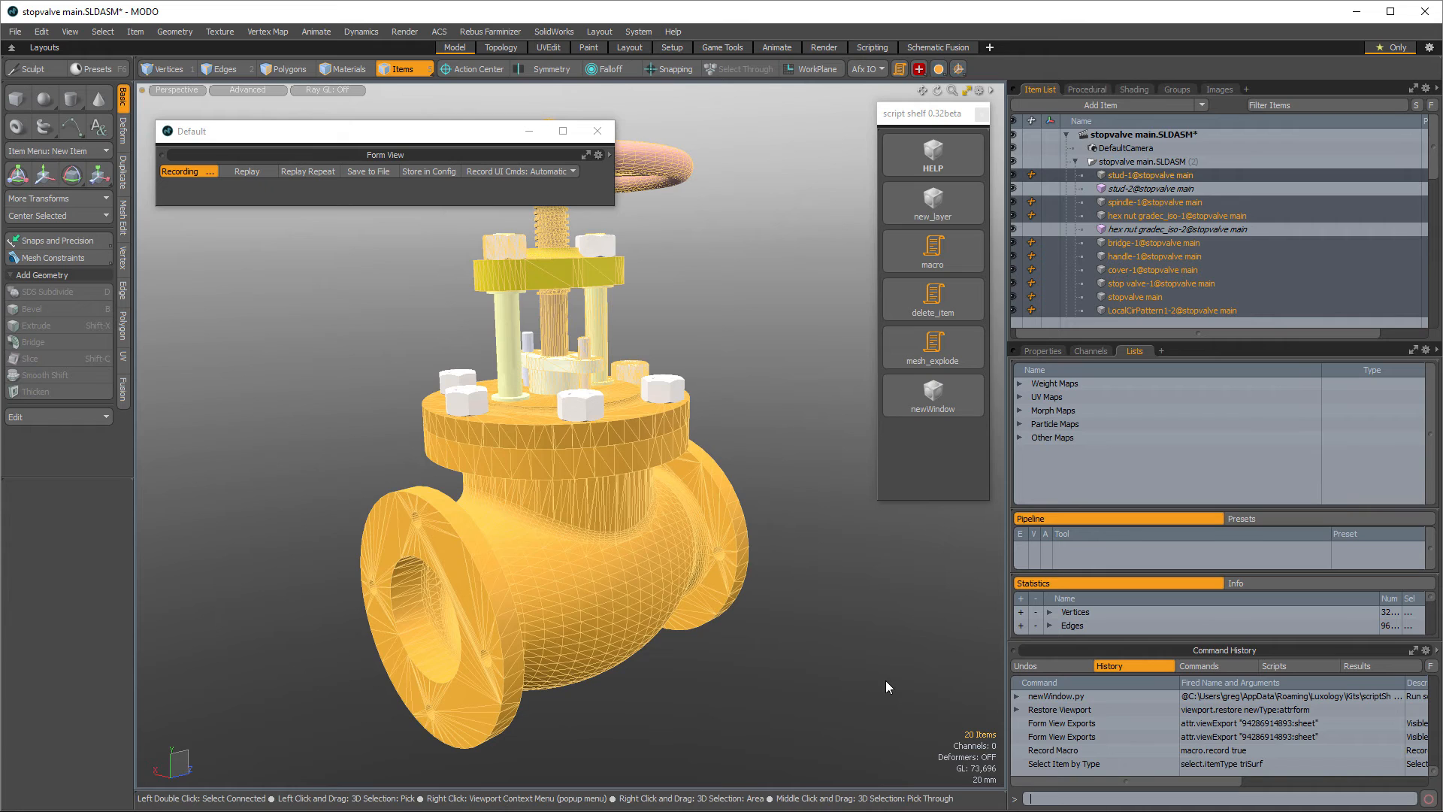
- Change the type of the selected static mesh items to Mesh
{"action": "right_click", "coordinate": [1134, 310]}
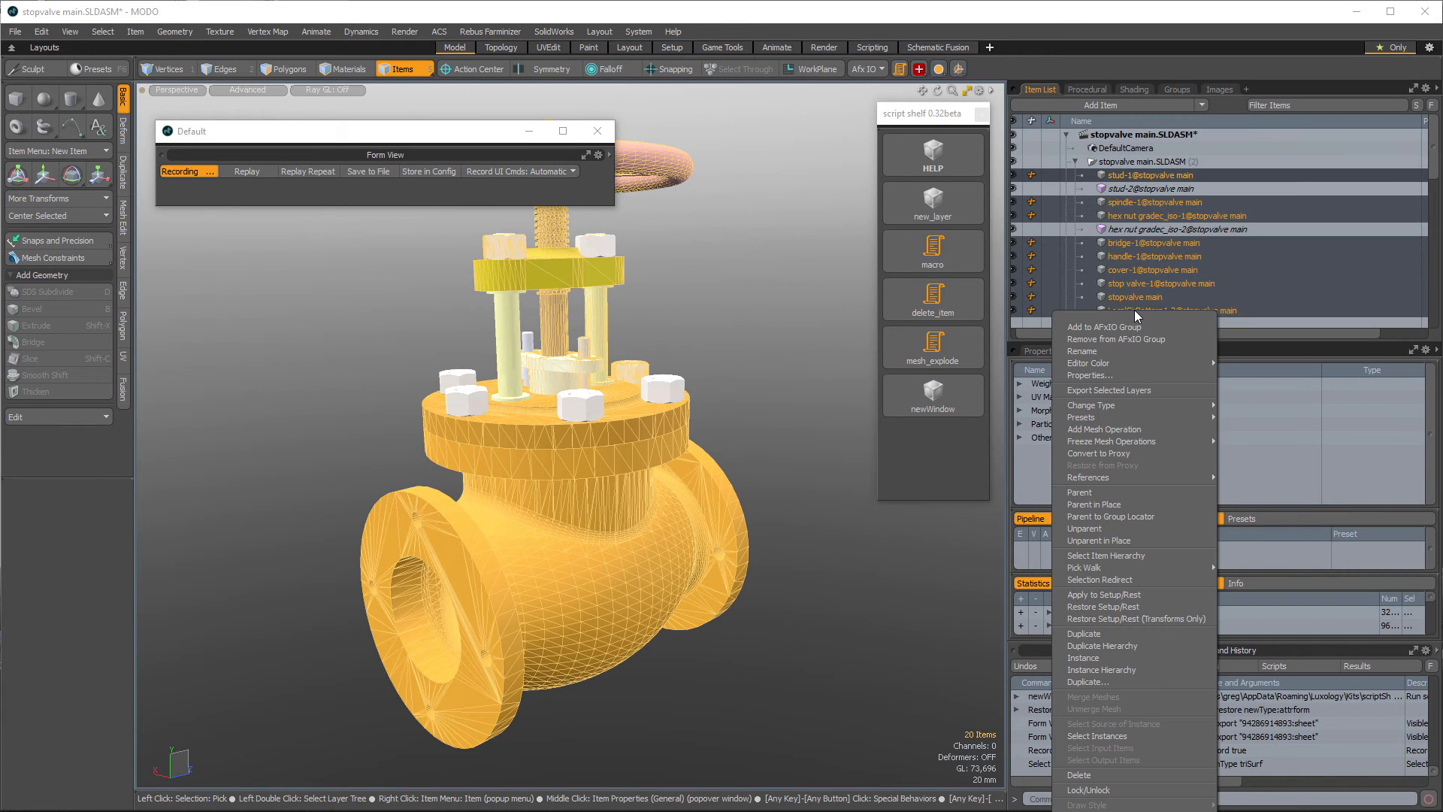
{"action": "mouse_move", "coordinate": [1160, 404]}
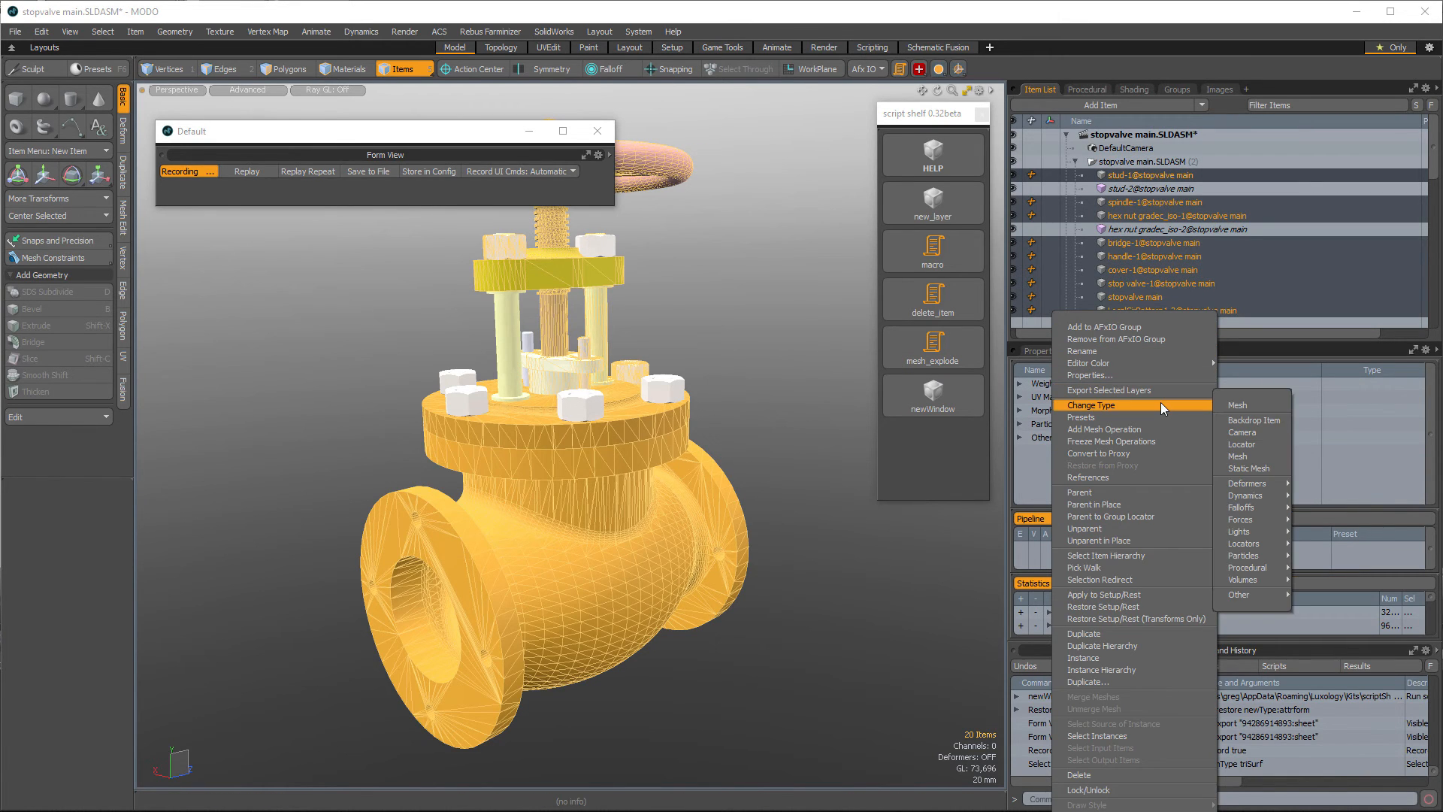
{"action": "left_click", "coordinate": [1261, 455]}
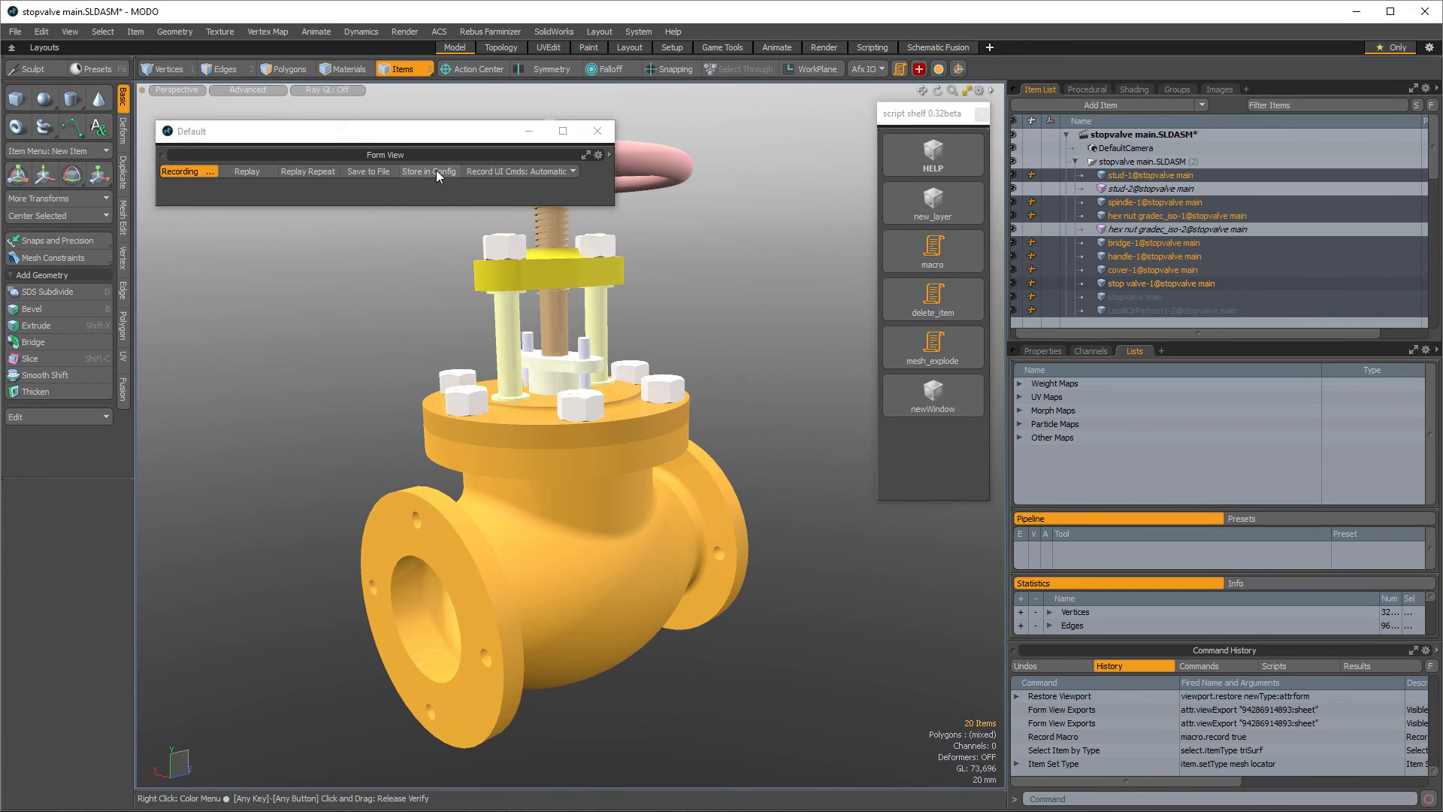
- Stop recording and store the macro in the config under the name convert static mesh to mesh
{"action": "left_click", "coordinate": [187, 170]}
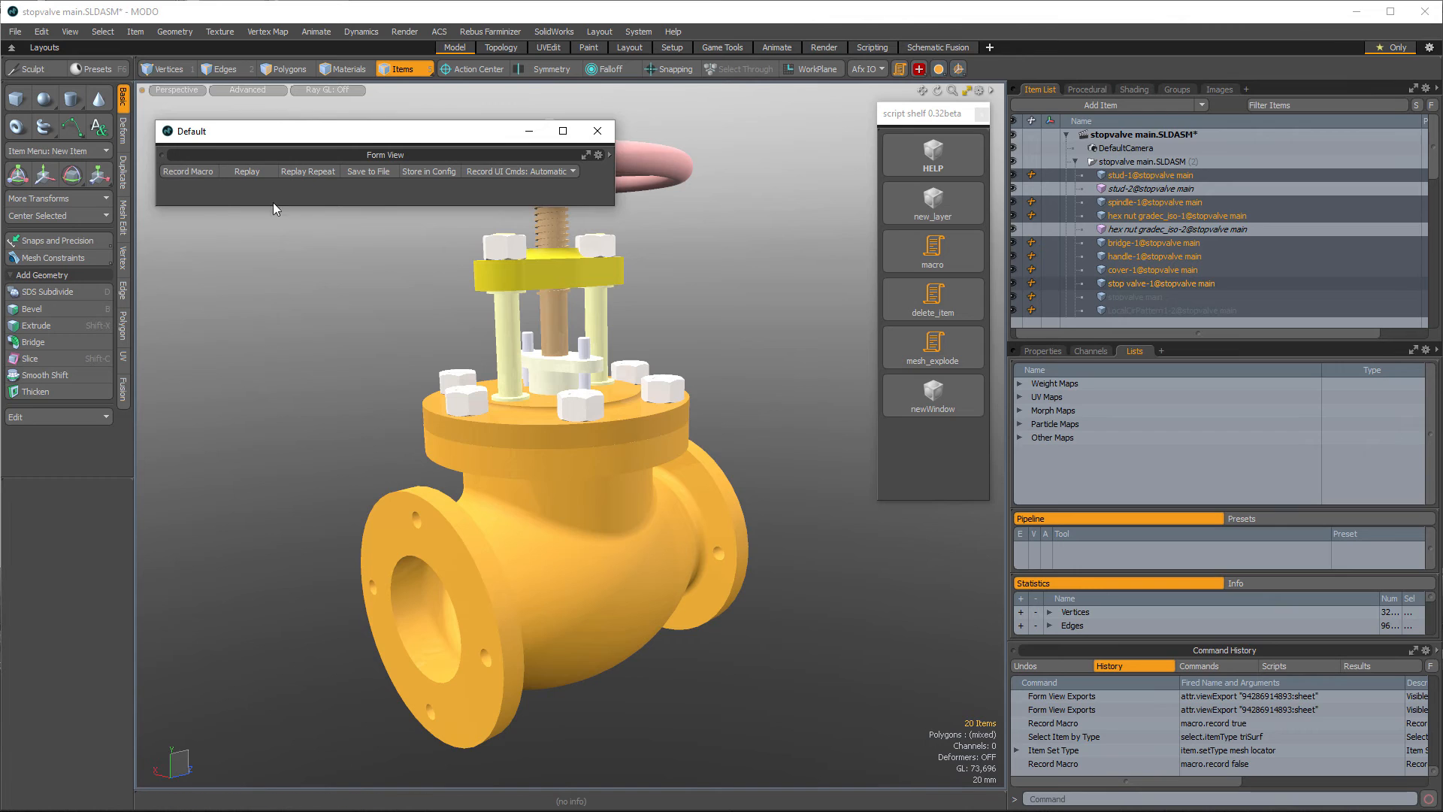
{"action": "left_click", "coordinate": [439, 172]}
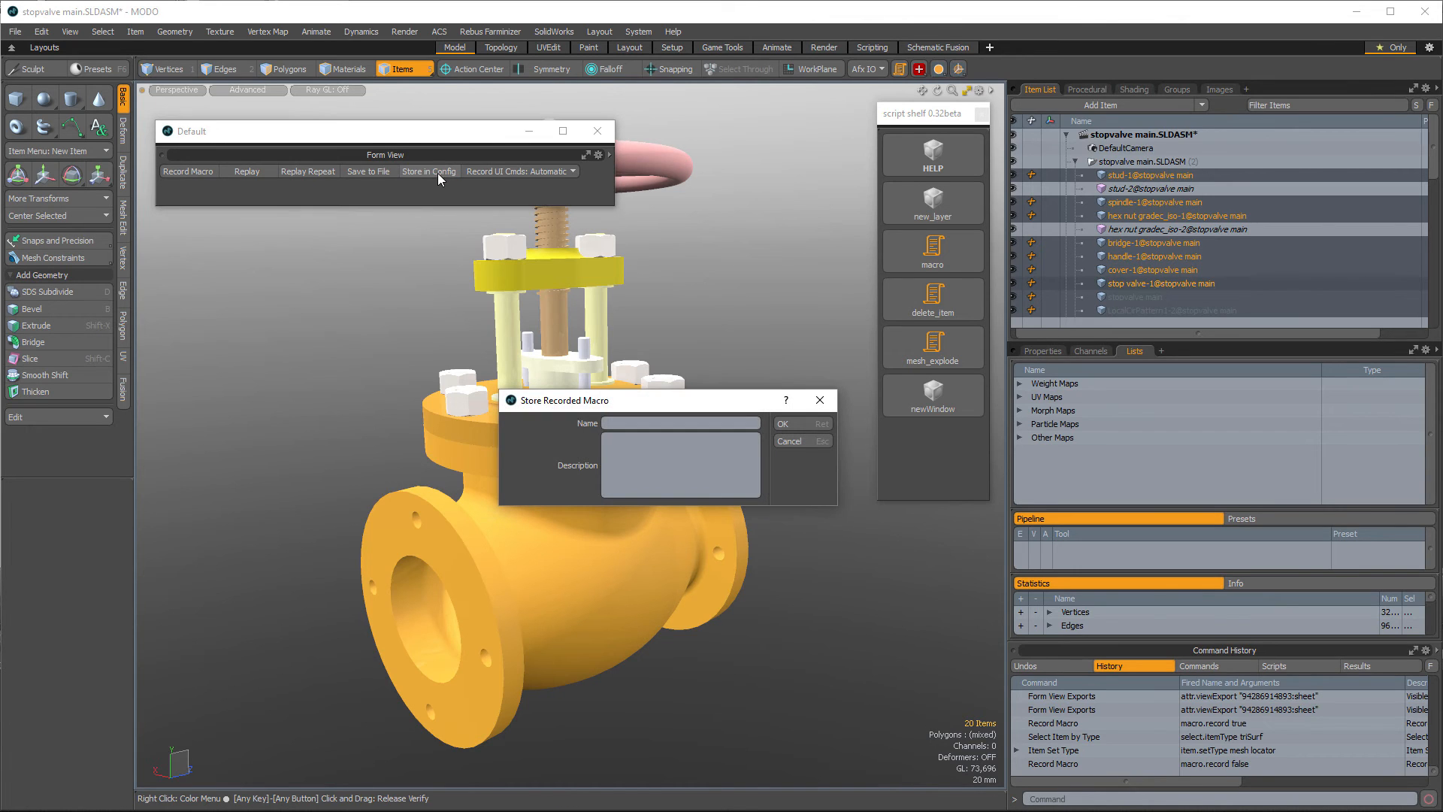
{"action": "type", "text": "convert static mesh to mesh"}
{"action": "left_click", "coordinate": [800, 425]}
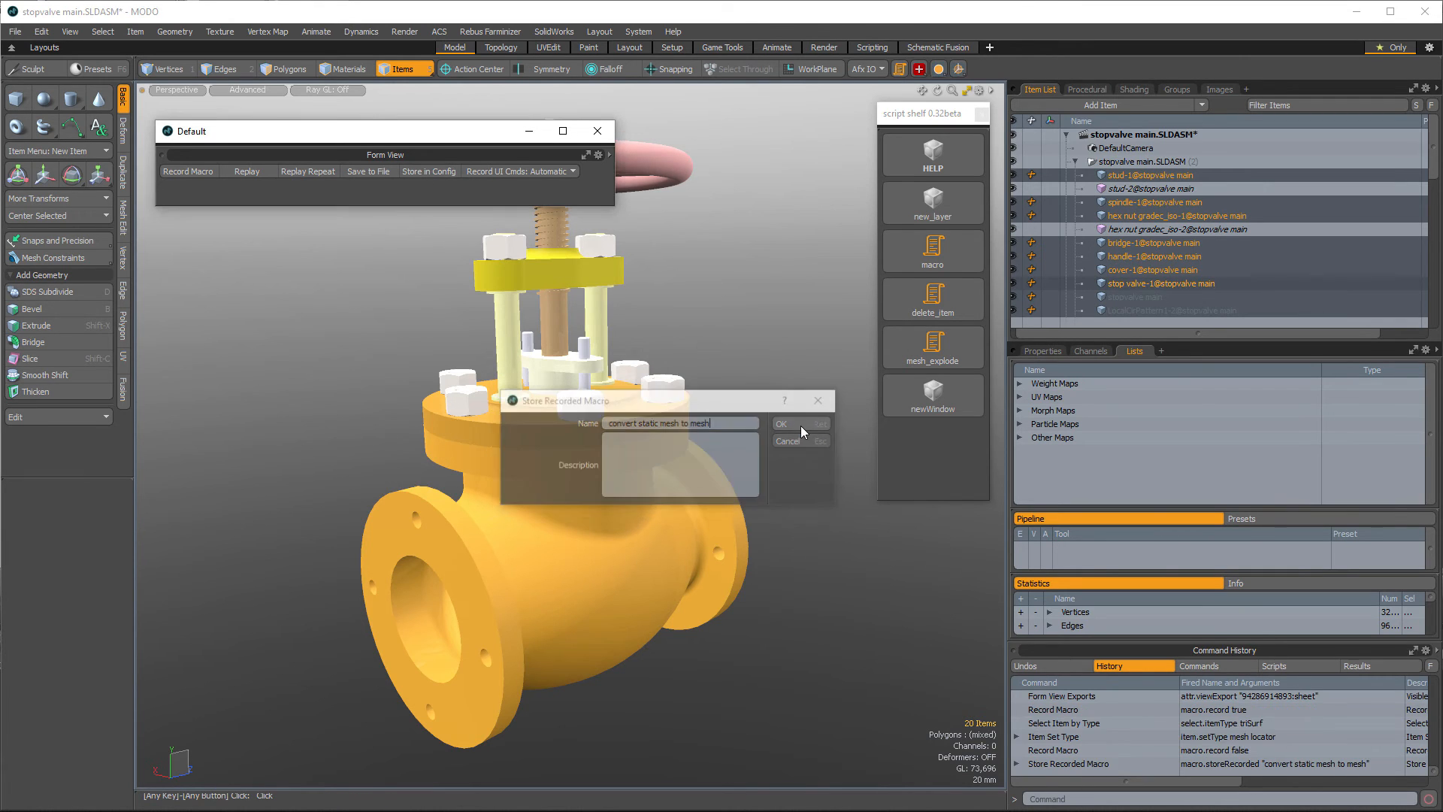
- Save the recorded macro to the Luxology Scripts folder as convert static mesh to mesh.LXM
{"action": "left_click", "coordinate": [372, 172]}
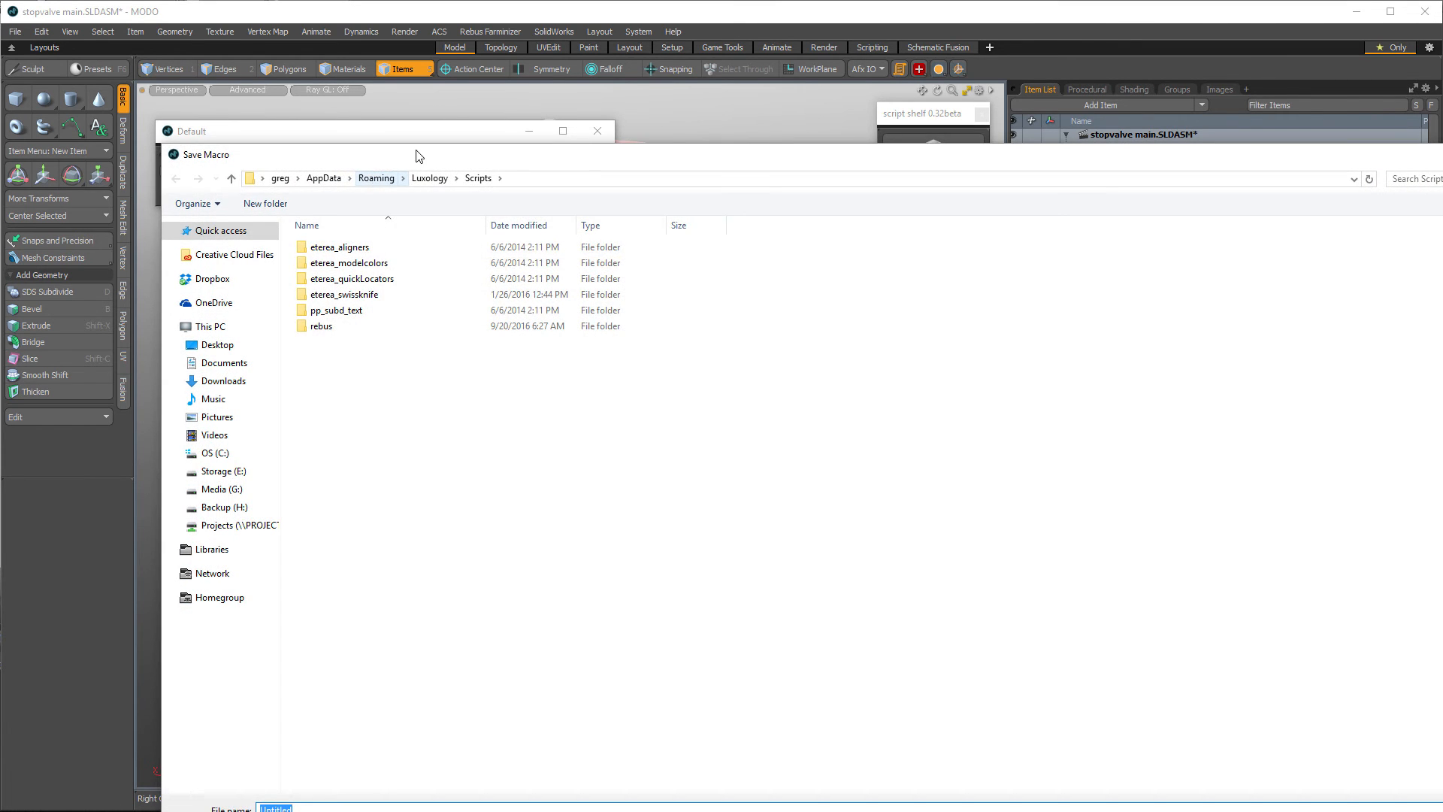
{"action": "left_click_drag", "start_coordinate": [419, 151], "coordinate": [359, 89]}
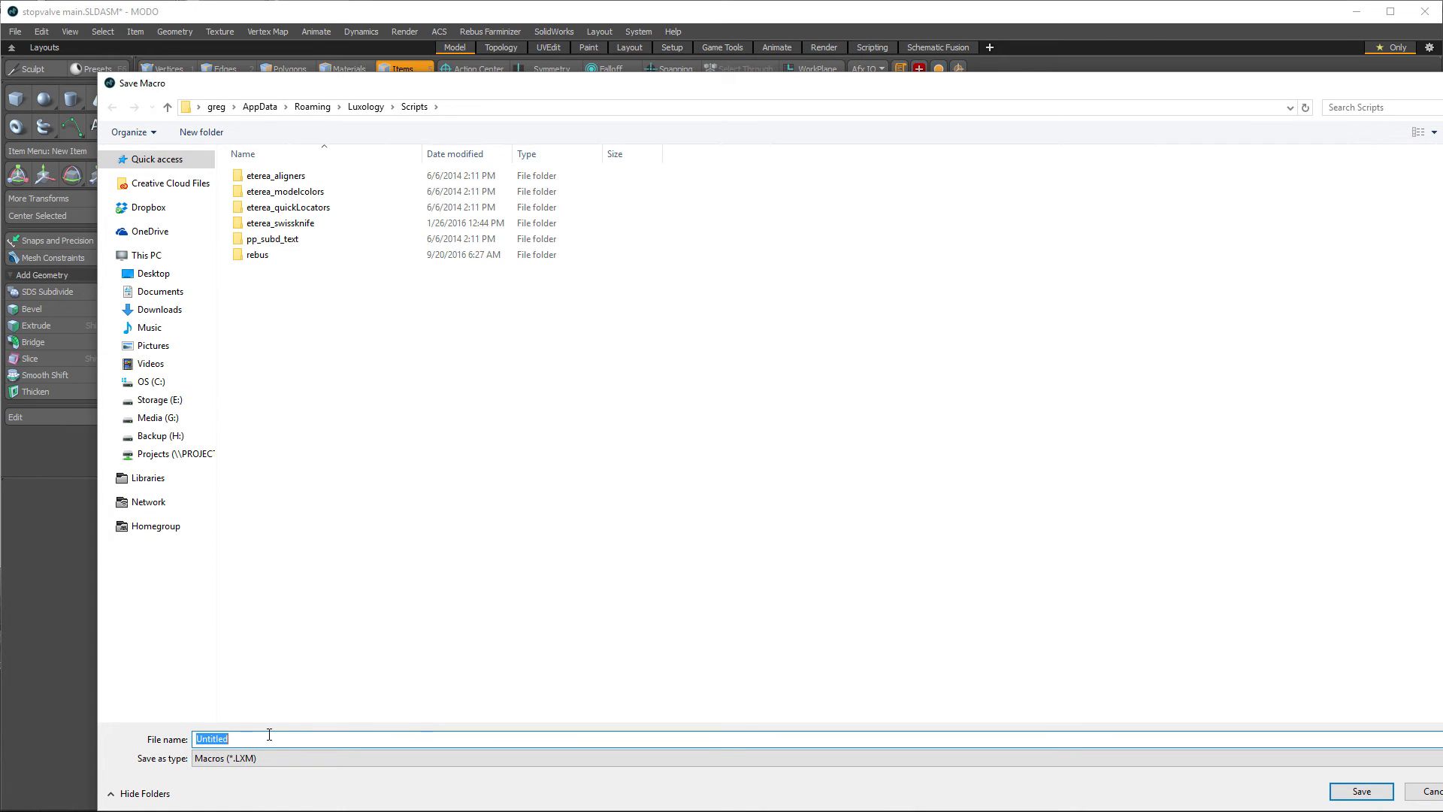
{"action": "type", "text": "convert mesh to"}
{"action": "key", "text": "BackSpace"}
{"action": "key", "text": "BackSpace"}
{"action": "key", "text": "BackSpace"}
{"action": "key", "text": "BackSpace"}
{"action": "key", "text": "BackSpace"}
{"action": "key", "text": "BackSpace"}
{"action": "type", "text": "static mesh to mesh.LXM"}
{"action": "key", "text": "Return"}
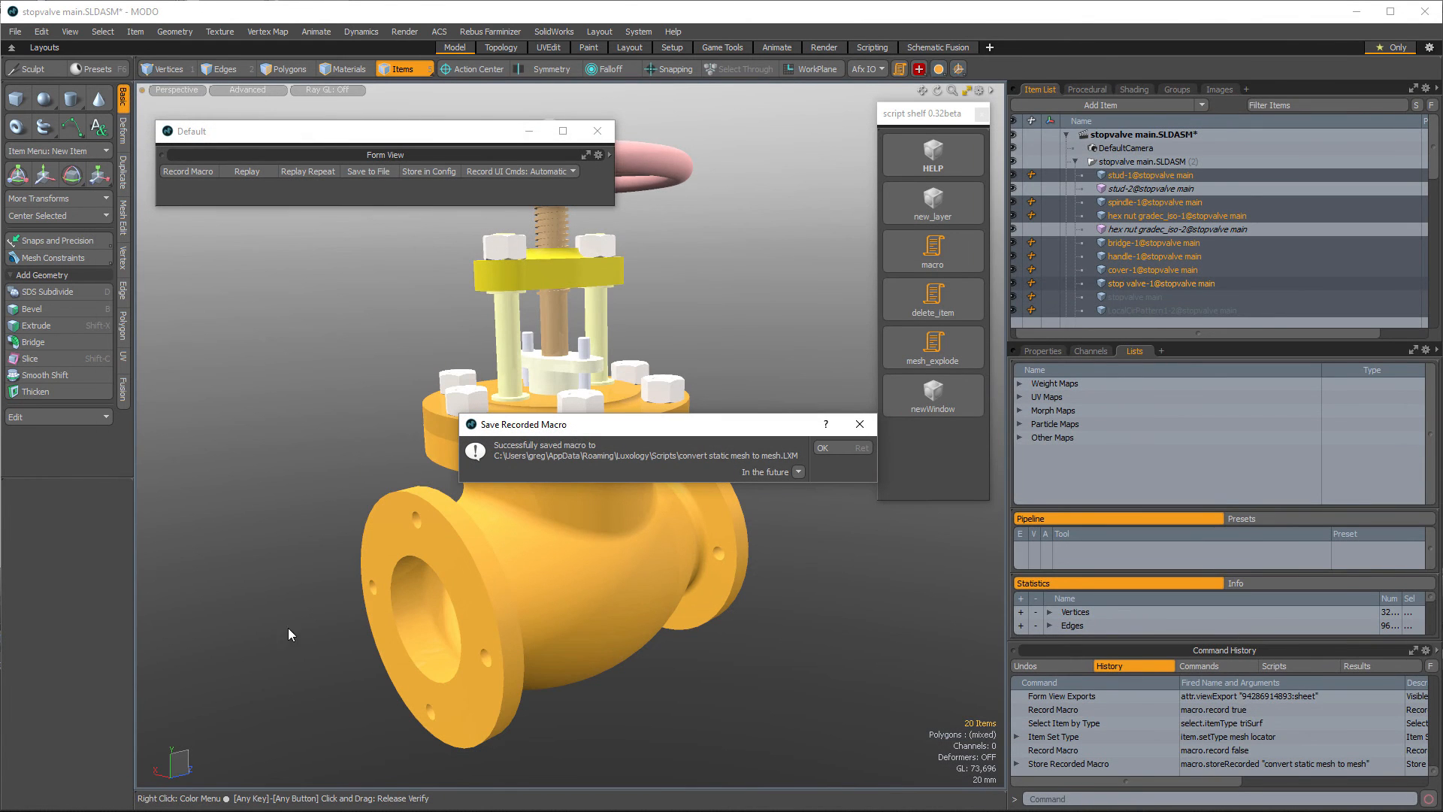
{"action": "left_click", "coordinate": [834, 445]}
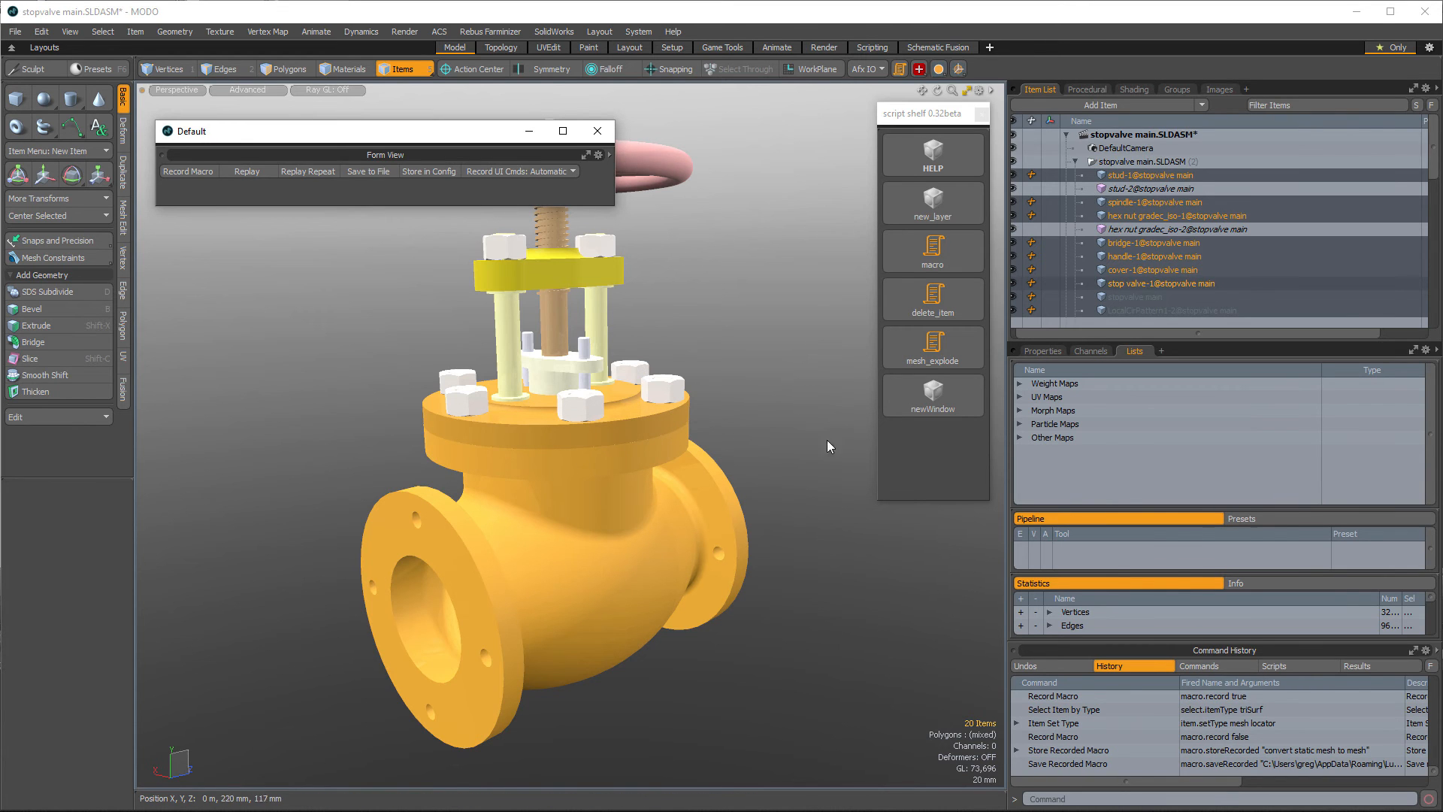
- Switch to File Explorer and open the Luxology Scripts folder
{"action": "left_click_drag", "start_coordinate": [1157, 640], "coordinate": [1150, 378]}
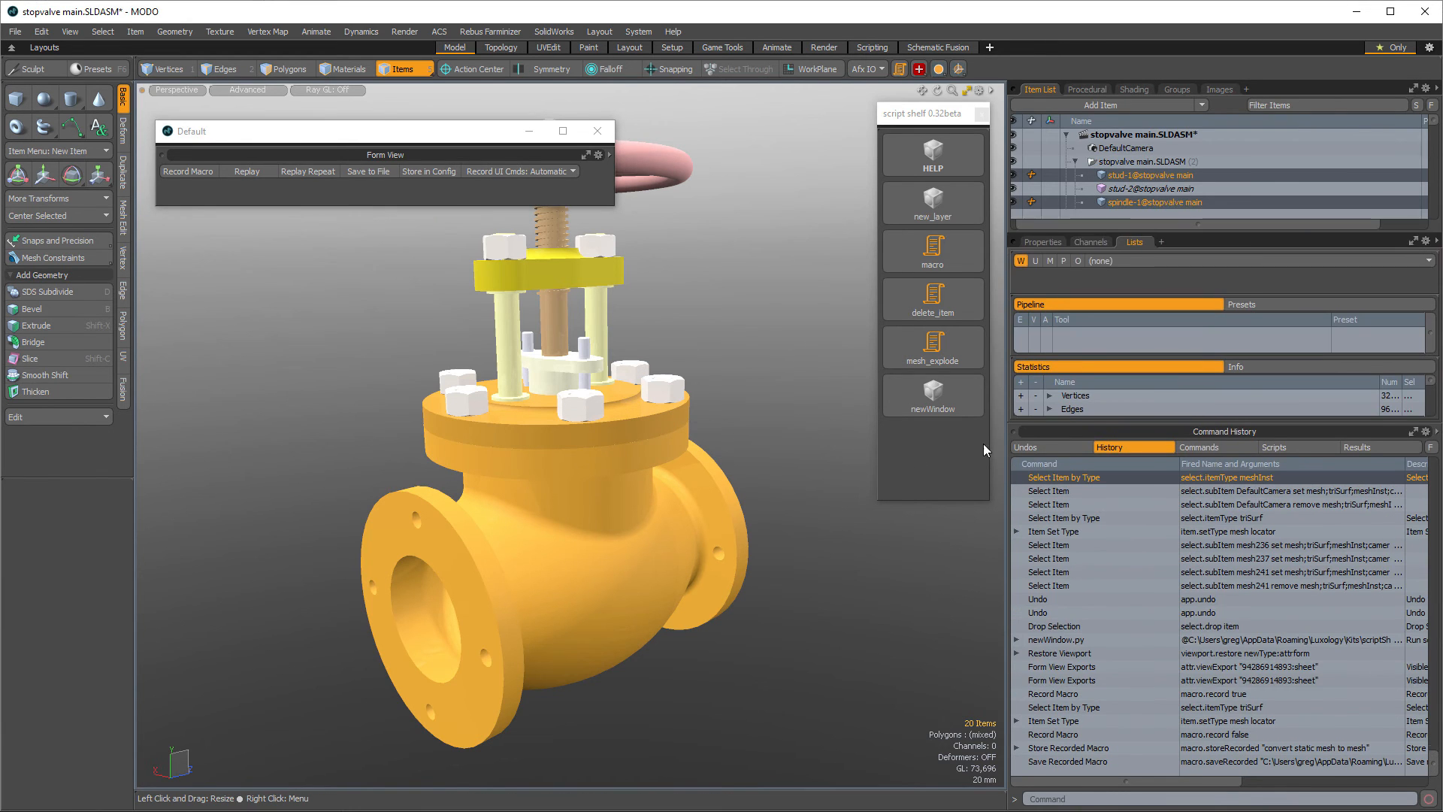
{"action": "key", "text": "alt+Tab"}
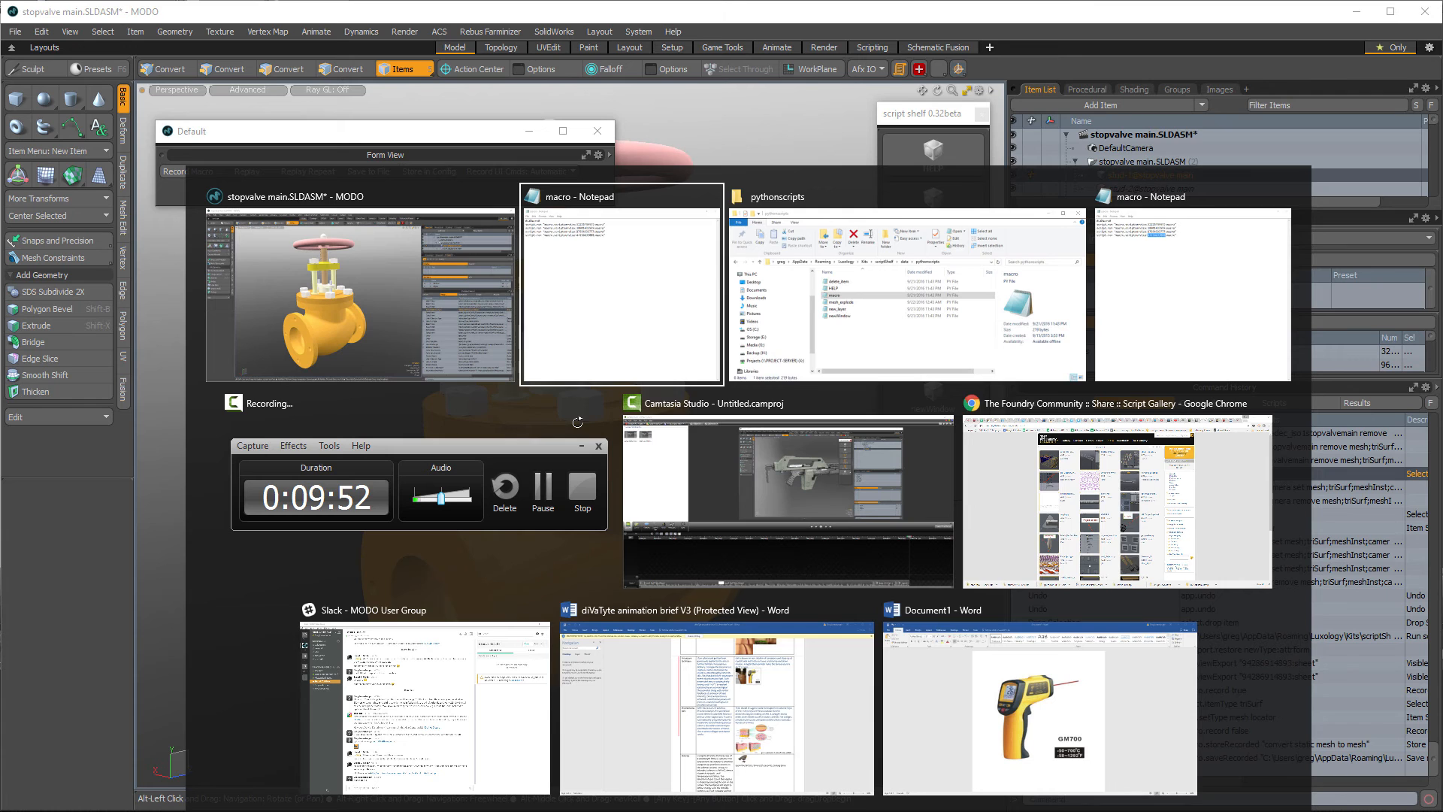
{"action": "key", "text": "alt+Tab"}
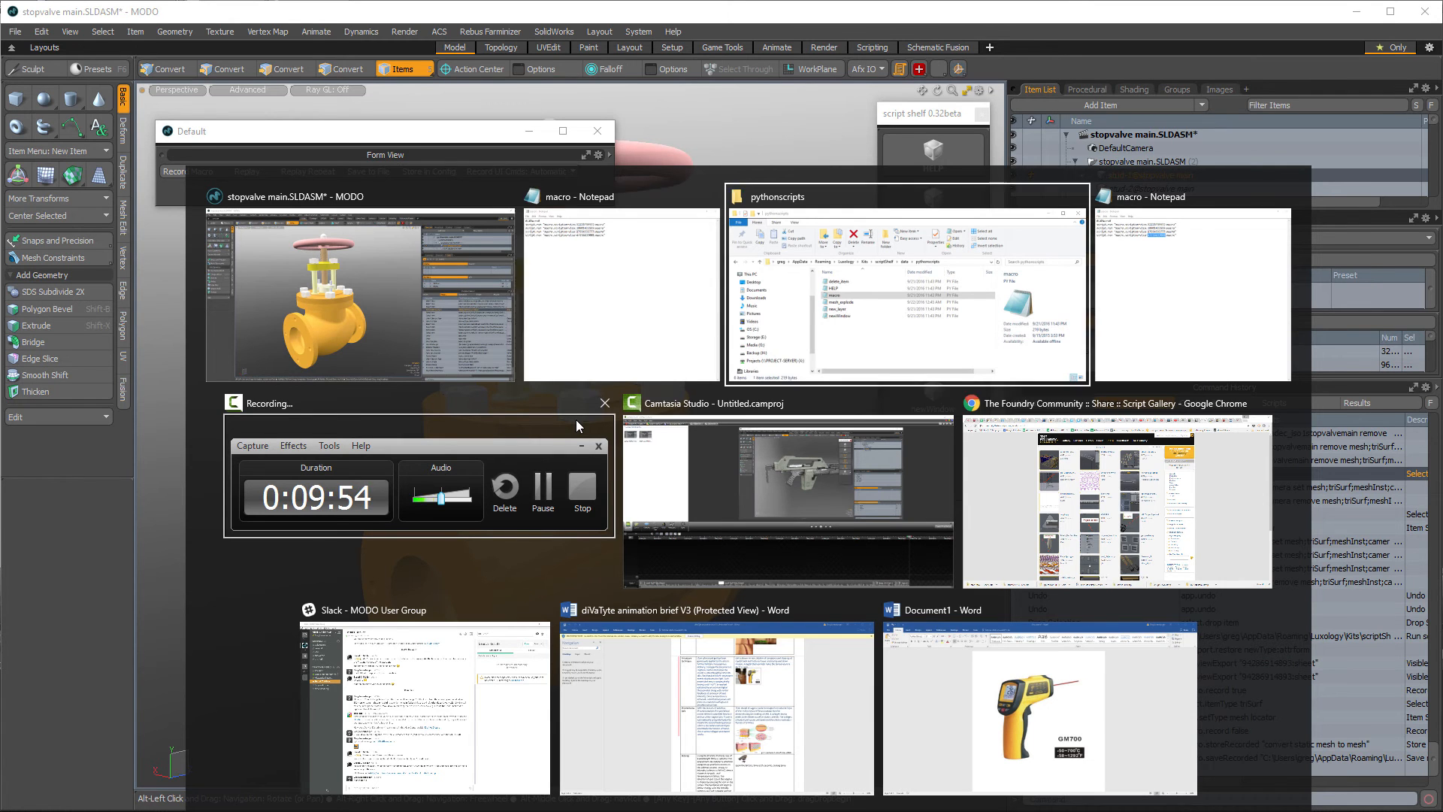
{"action": "left_click", "coordinate": [292, 229]}
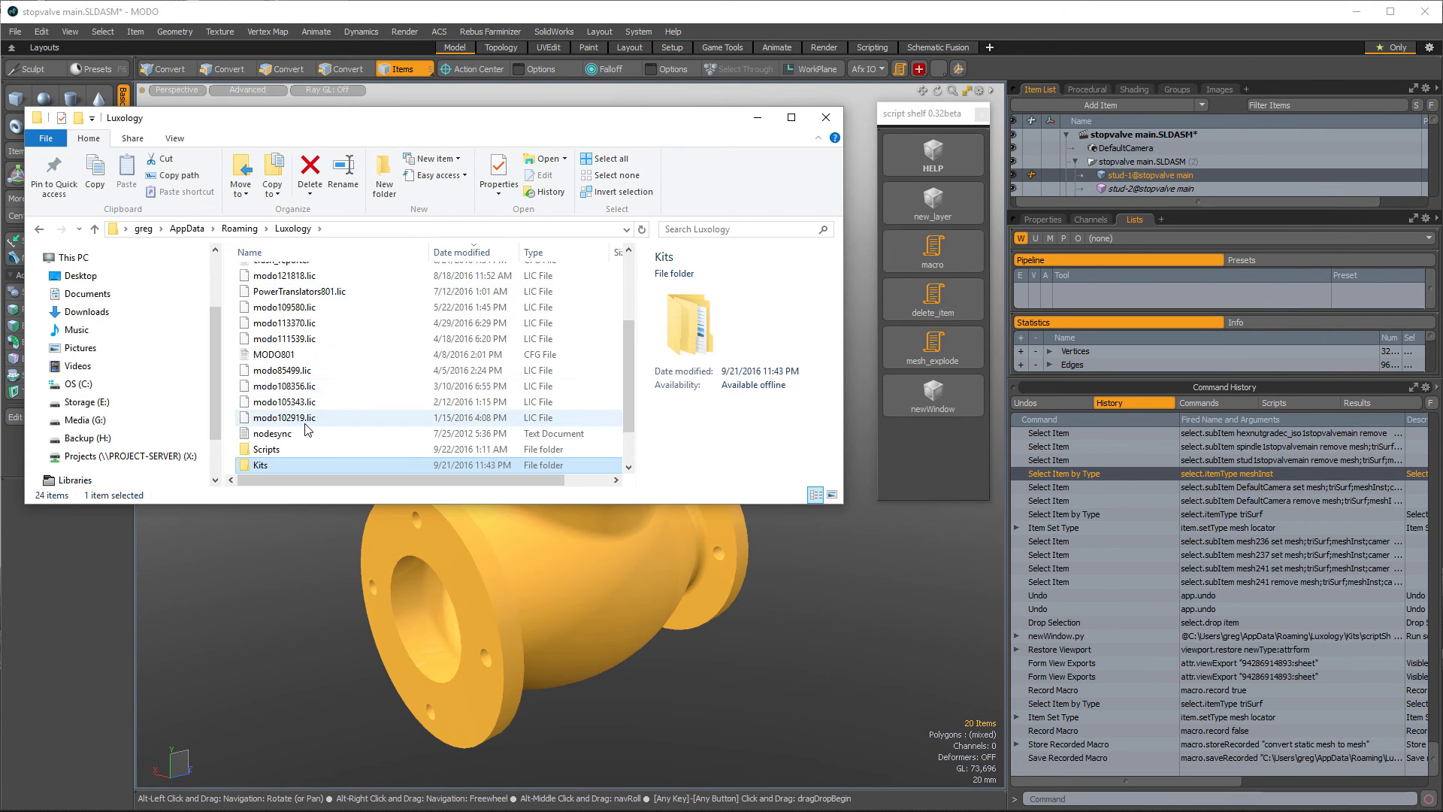
{"action": "scroll", "coordinate": [305, 429], "scroll_direction": "down", "scroll_amount": 1}
{"action": "double_click", "coordinate": [286, 414]}
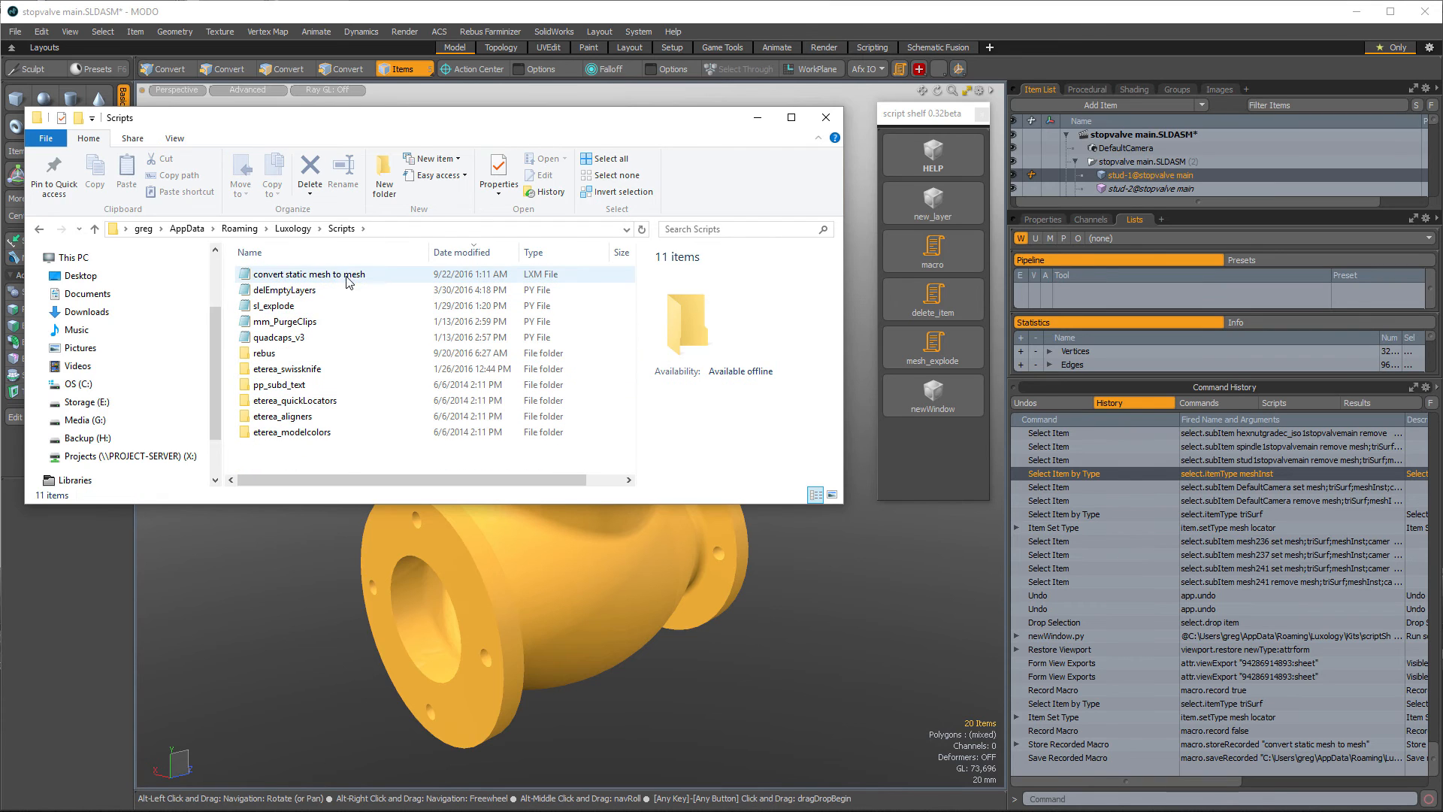
- Open the convert static mesh to mesh macro file in Notepad and move its window over the explorer
{"action": "right_click_drag", "start_coordinate": [340, 275], "coordinate": [343, 273]}
{"action": "left_click", "coordinate": [321, 278]}
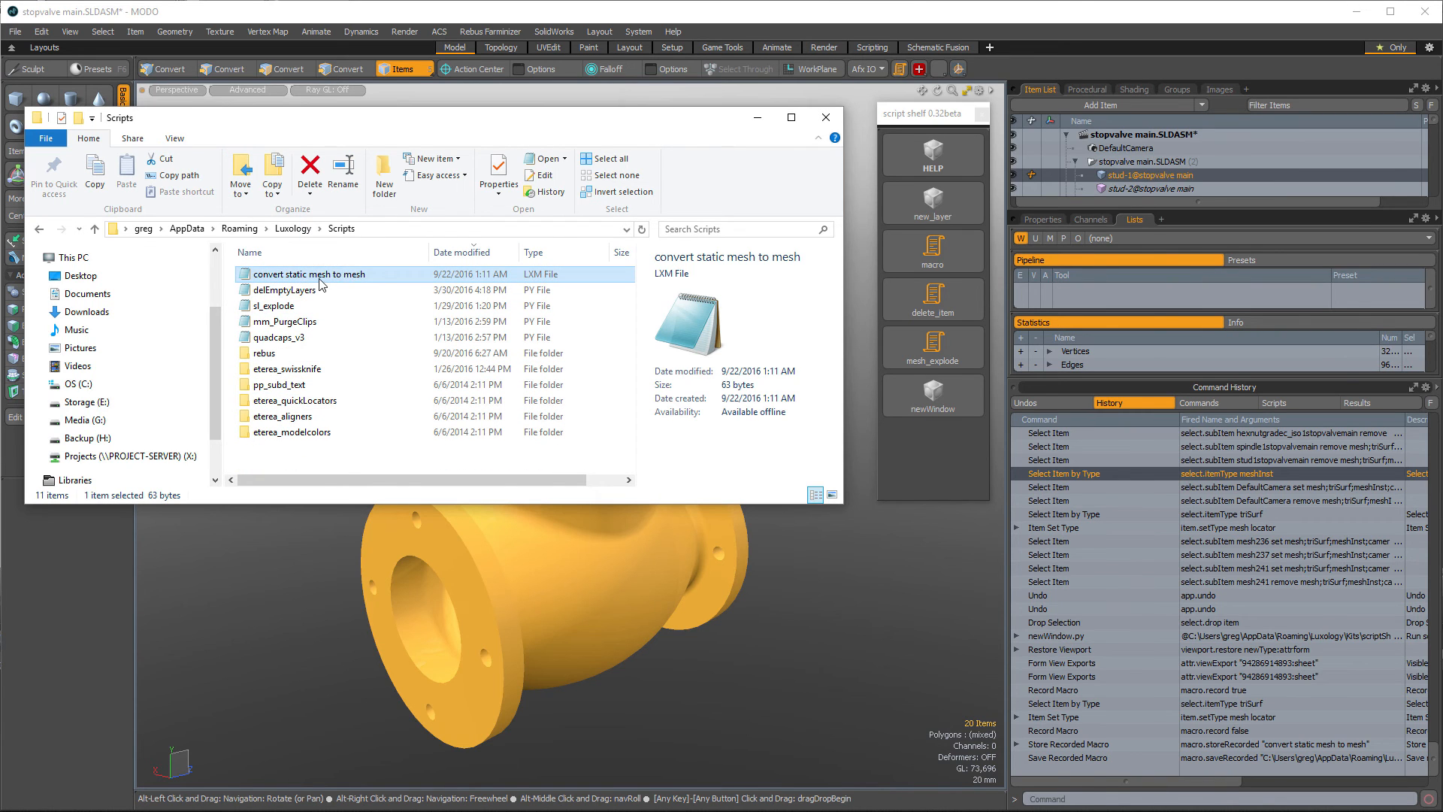
{"action": "right_click", "coordinate": [323, 277]}
{"action": "left_click", "coordinate": [379, 275]}
{"action": "left_click", "coordinate": [377, 311]}
{"action": "left_click", "coordinate": [374, 278]}
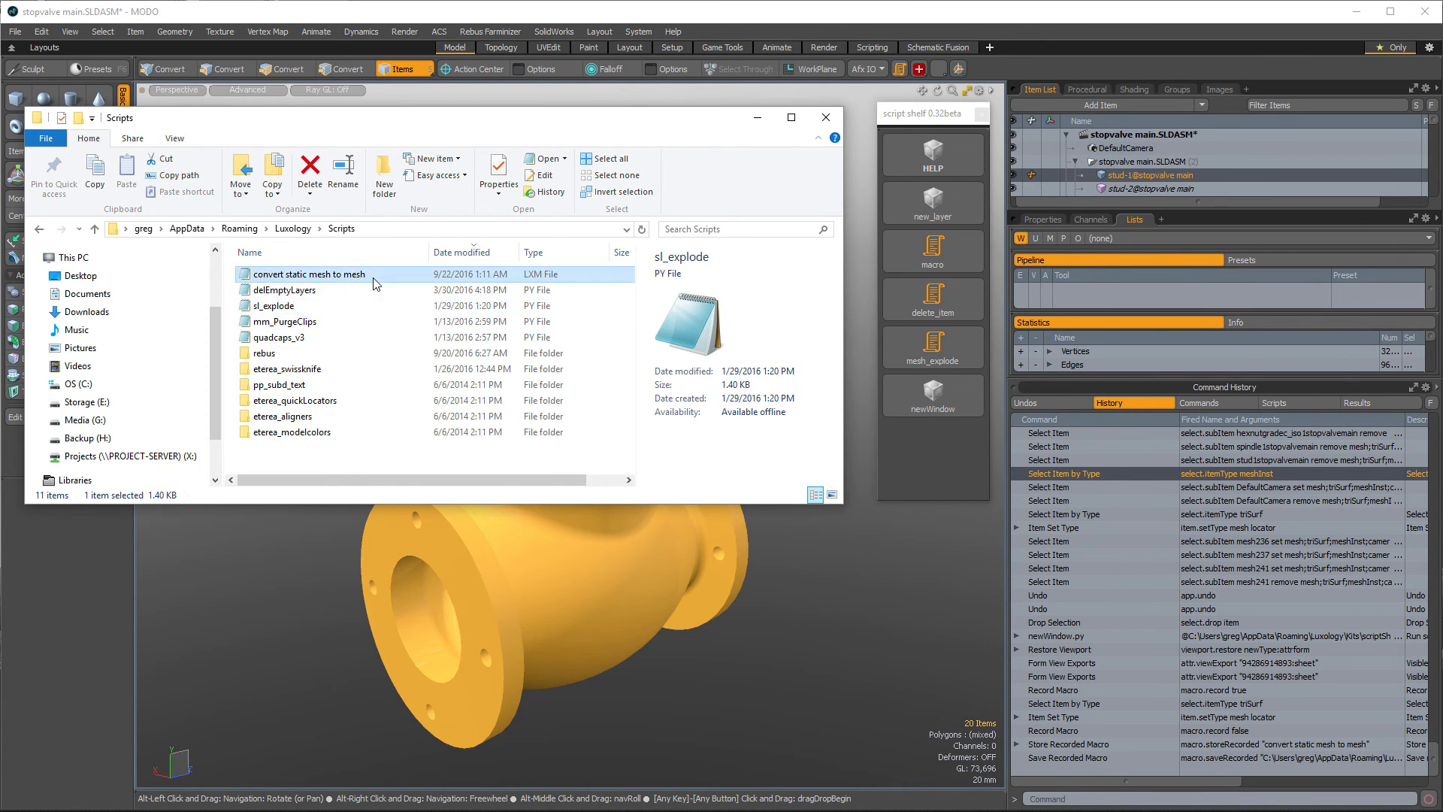
{"action": "right_click", "coordinate": [373, 279]}
{"action": "left_click", "coordinate": [294, 308]}
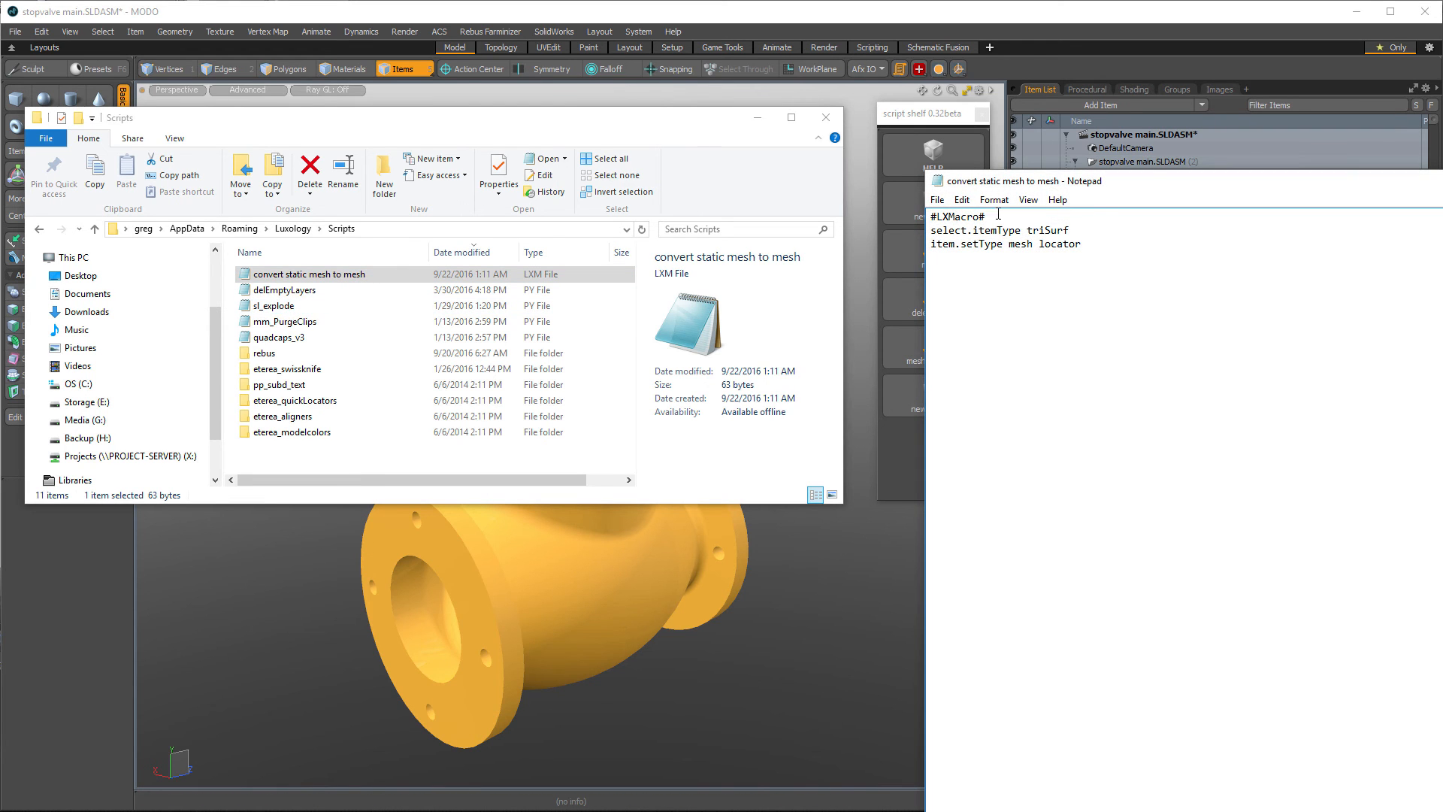
{"action": "left_click_drag", "start_coordinate": [1150, 182], "coordinate": [473, 154]}
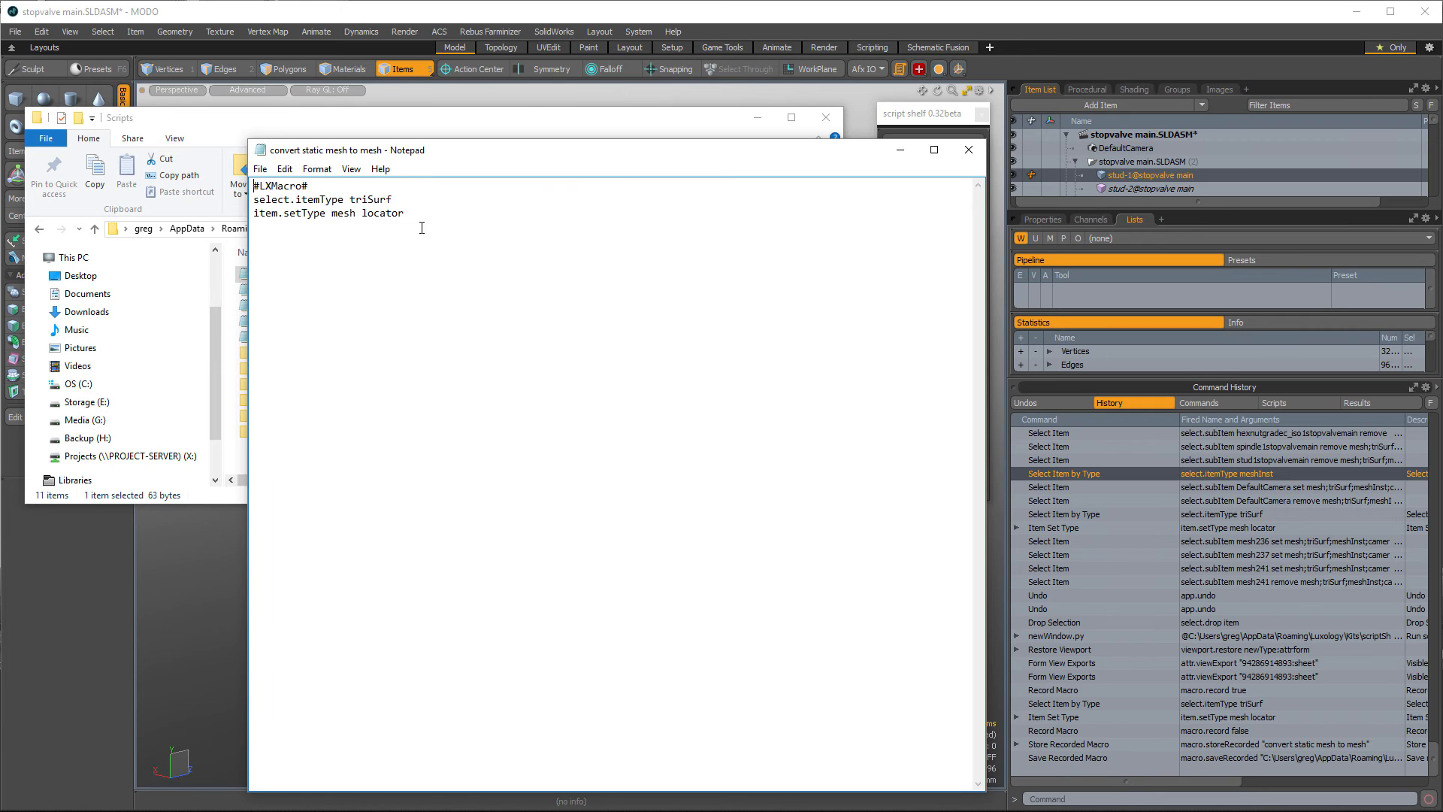
- Close Notepad and select the convert static mesh to mesh macro in the command history's Scripts list
{"action": "left_click", "coordinate": [969, 150]}
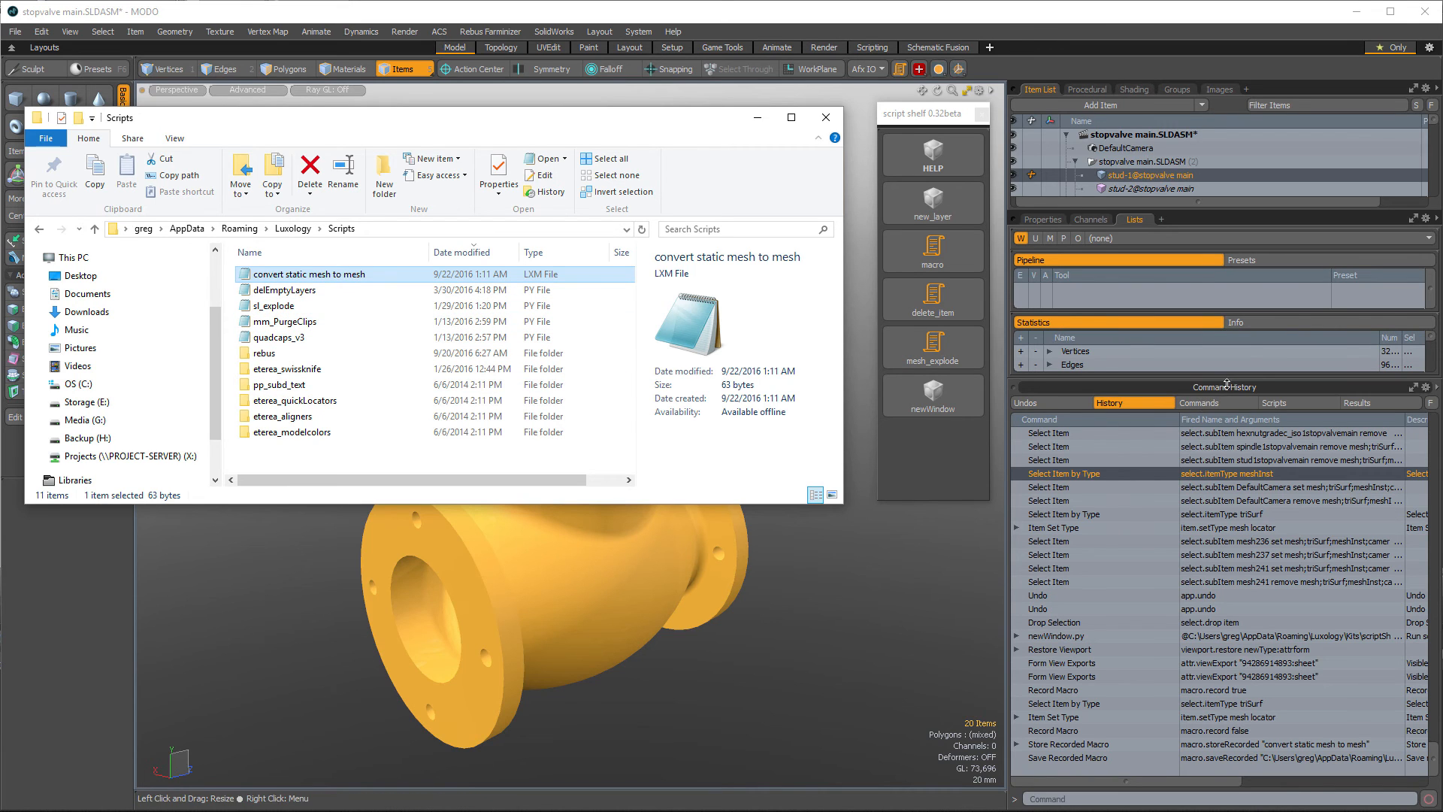
{"action": "left_click", "coordinate": [1291, 402]}
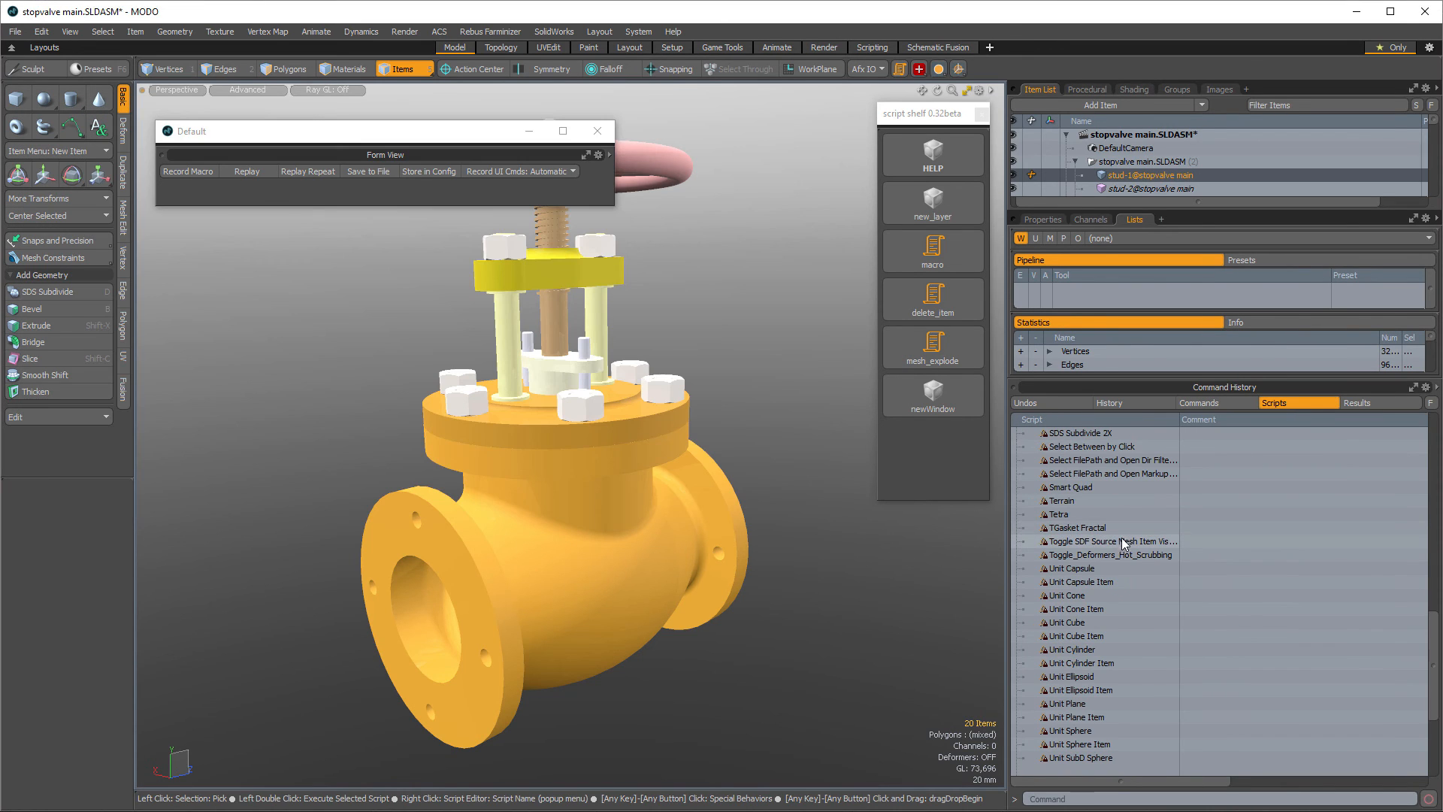
{"action": "scroll", "coordinate": [1127, 521], "scroll_direction": "up", "scroll_amount": 6}
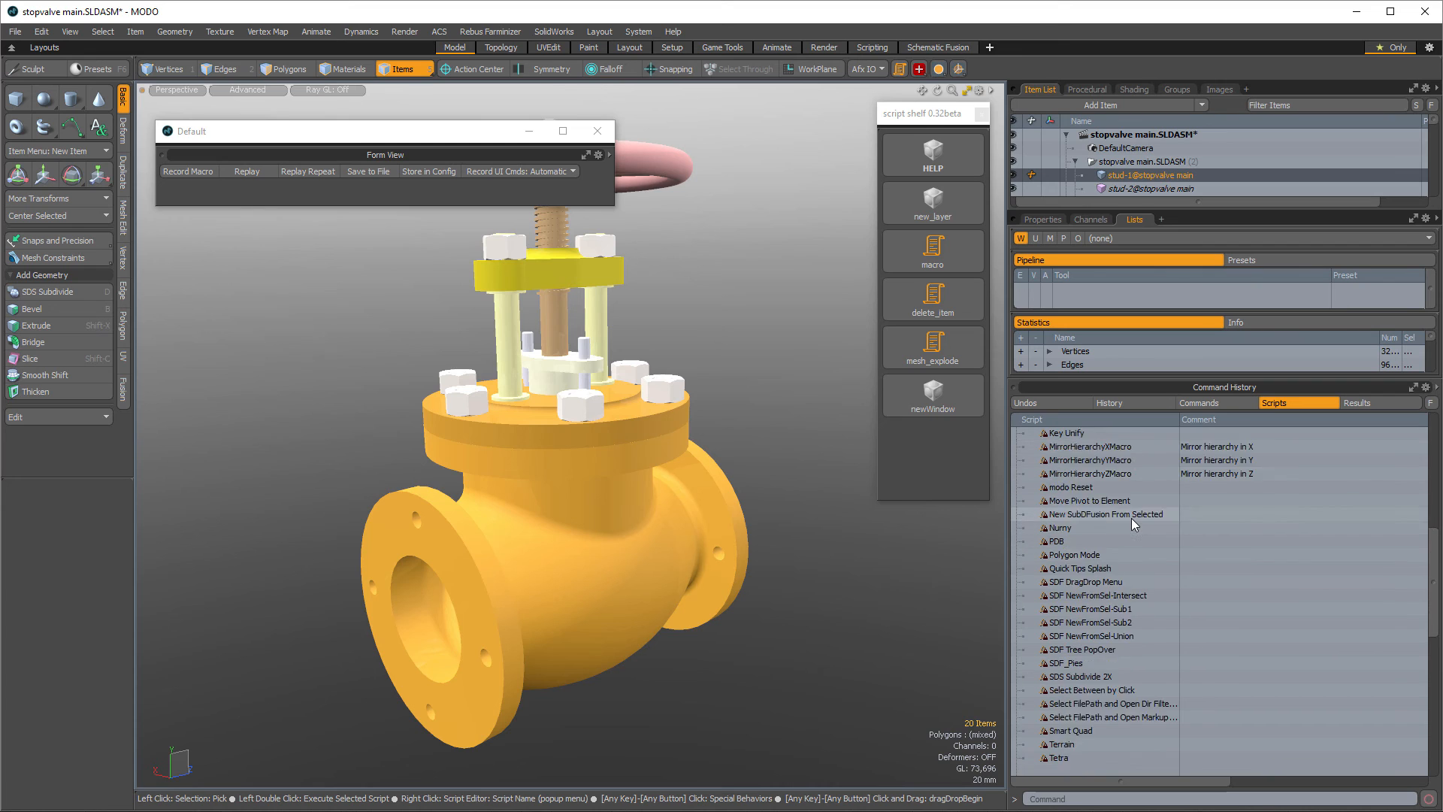
{"action": "scroll", "coordinate": [1130, 517], "scroll_direction": "up", "scroll_amount": 8}
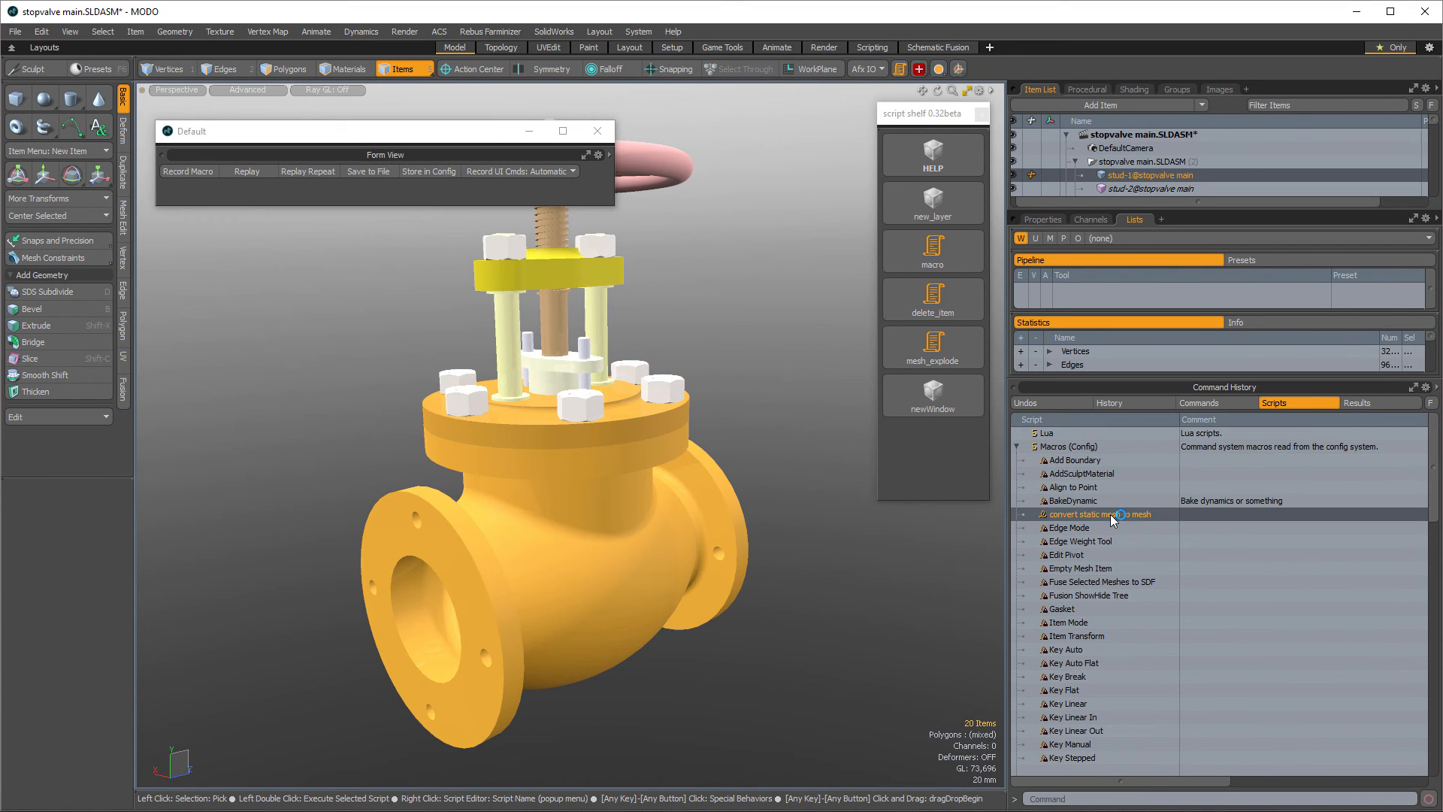
{"action": "left_click", "coordinate": [1097, 501]}
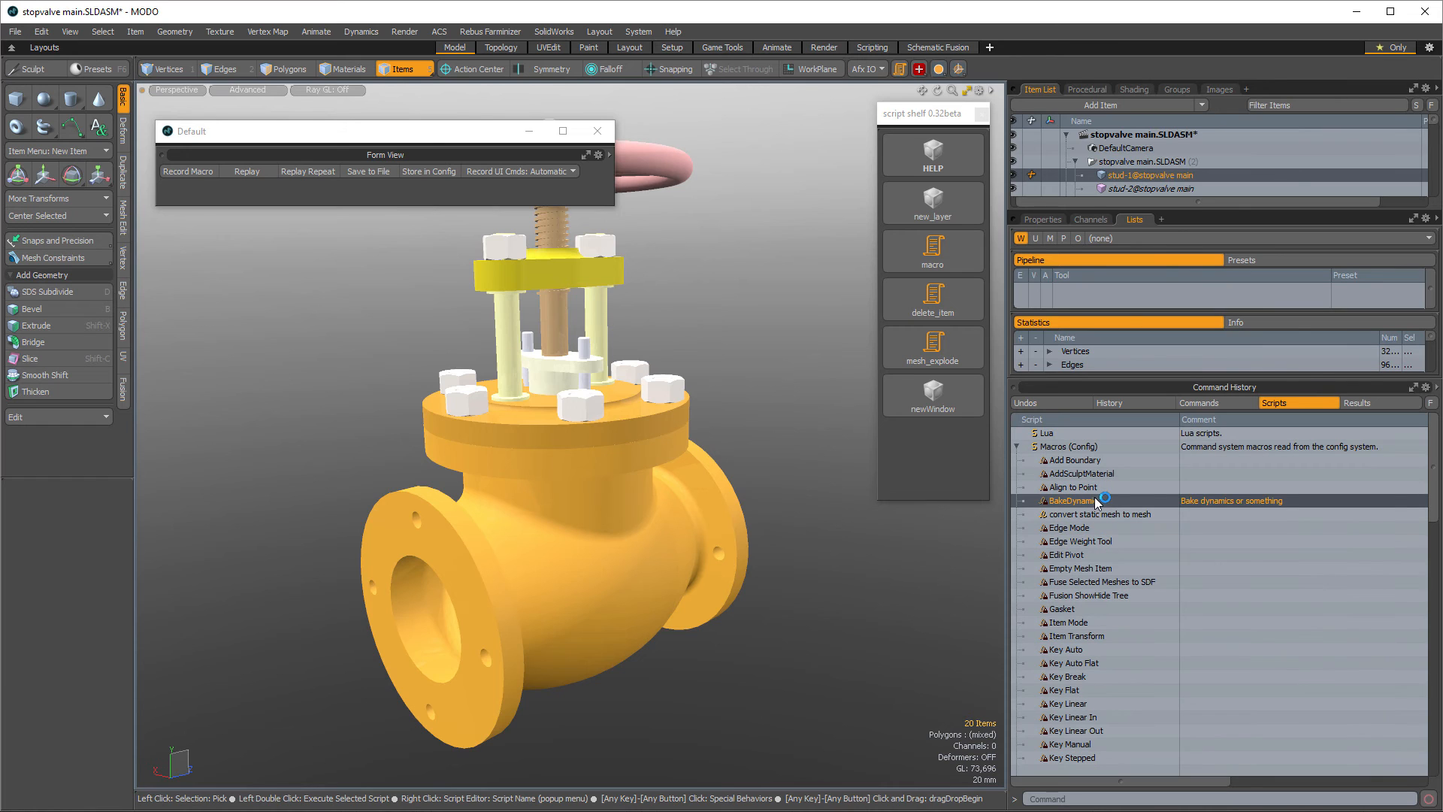
{"action": "left_click", "coordinate": [1106, 514]}
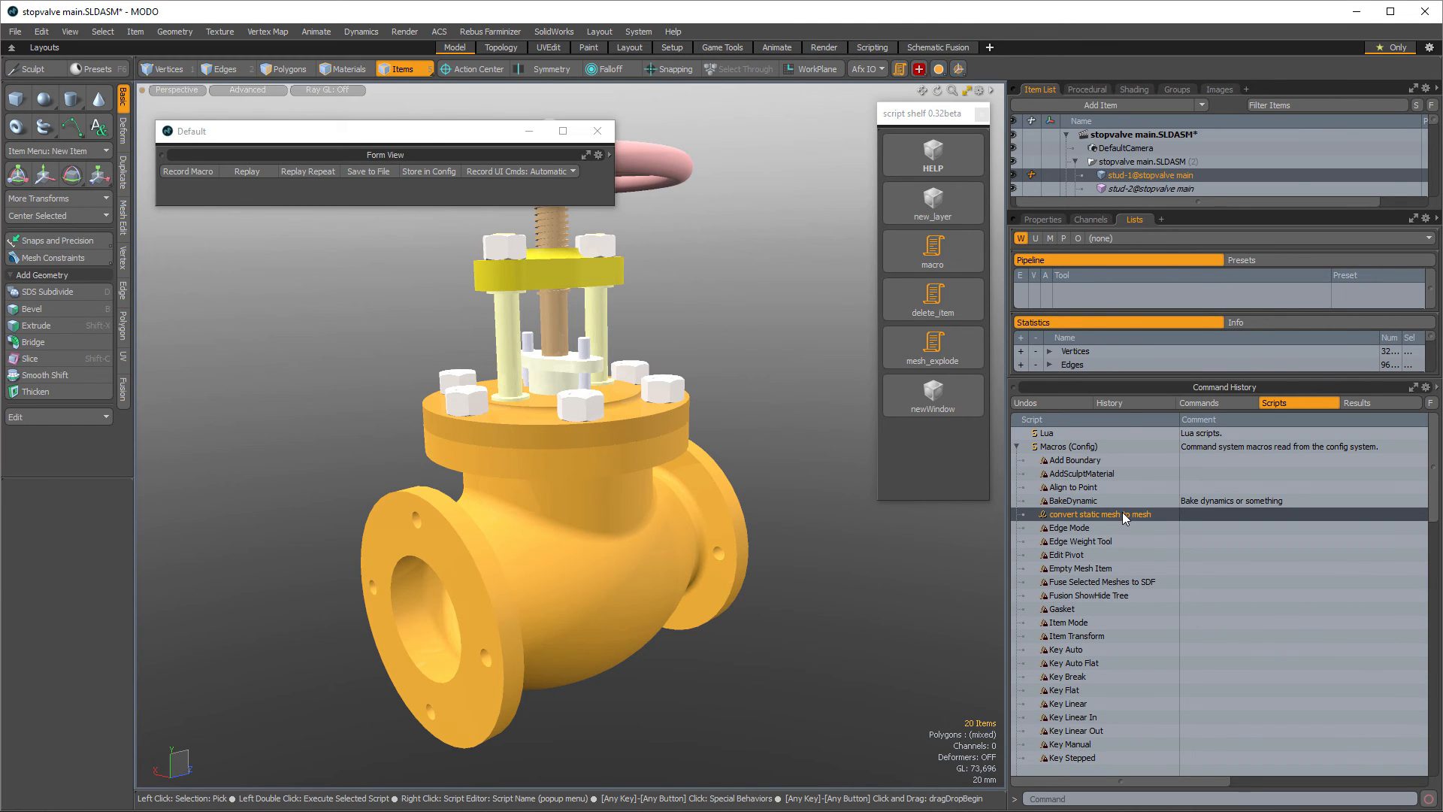
- Select the latest select.script entry in the command history so its command fills the command line
{"action": "left_click", "coordinate": [1128, 404]}
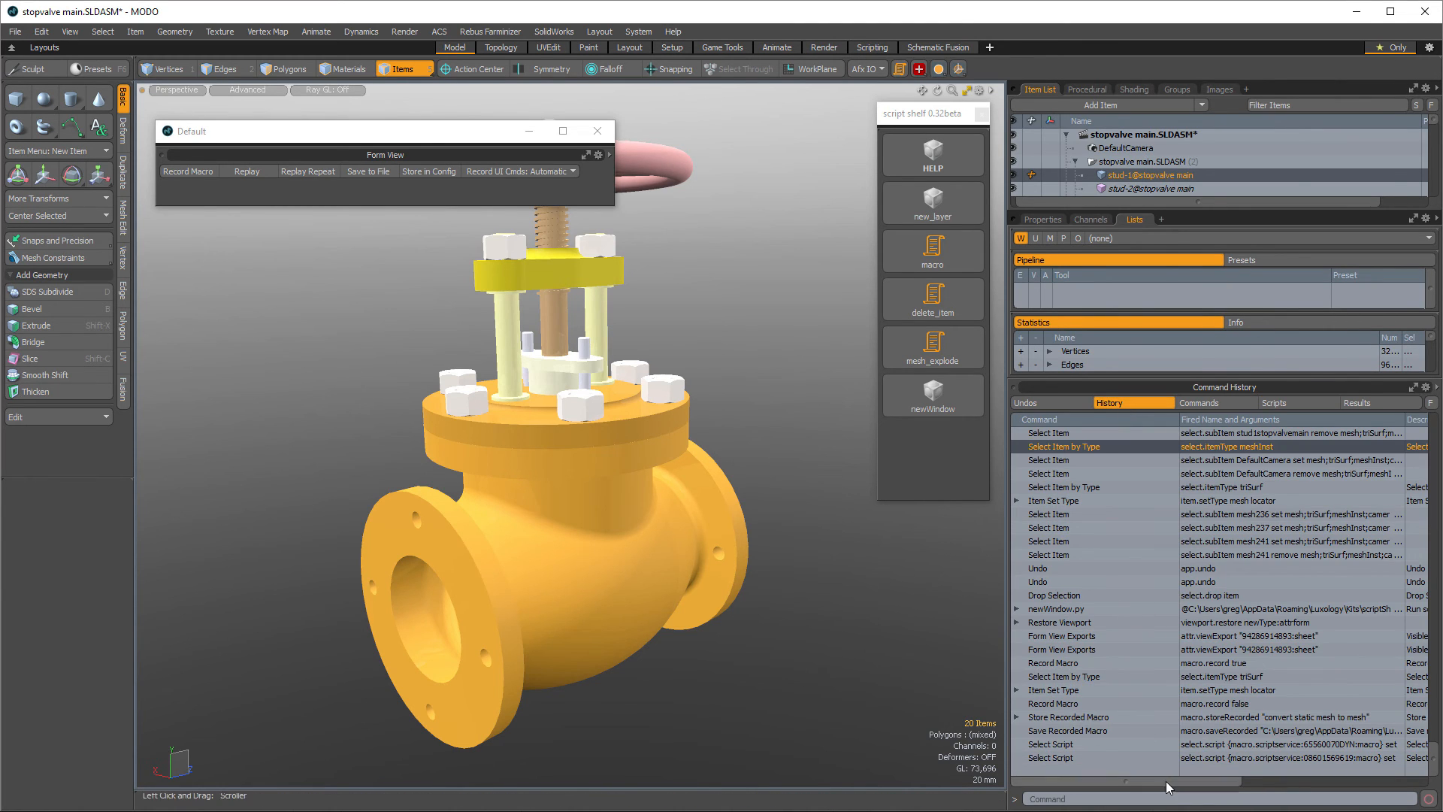
{"action": "left_click_drag", "start_coordinate": [1167, 786], "coordinate": [1210, 763]}
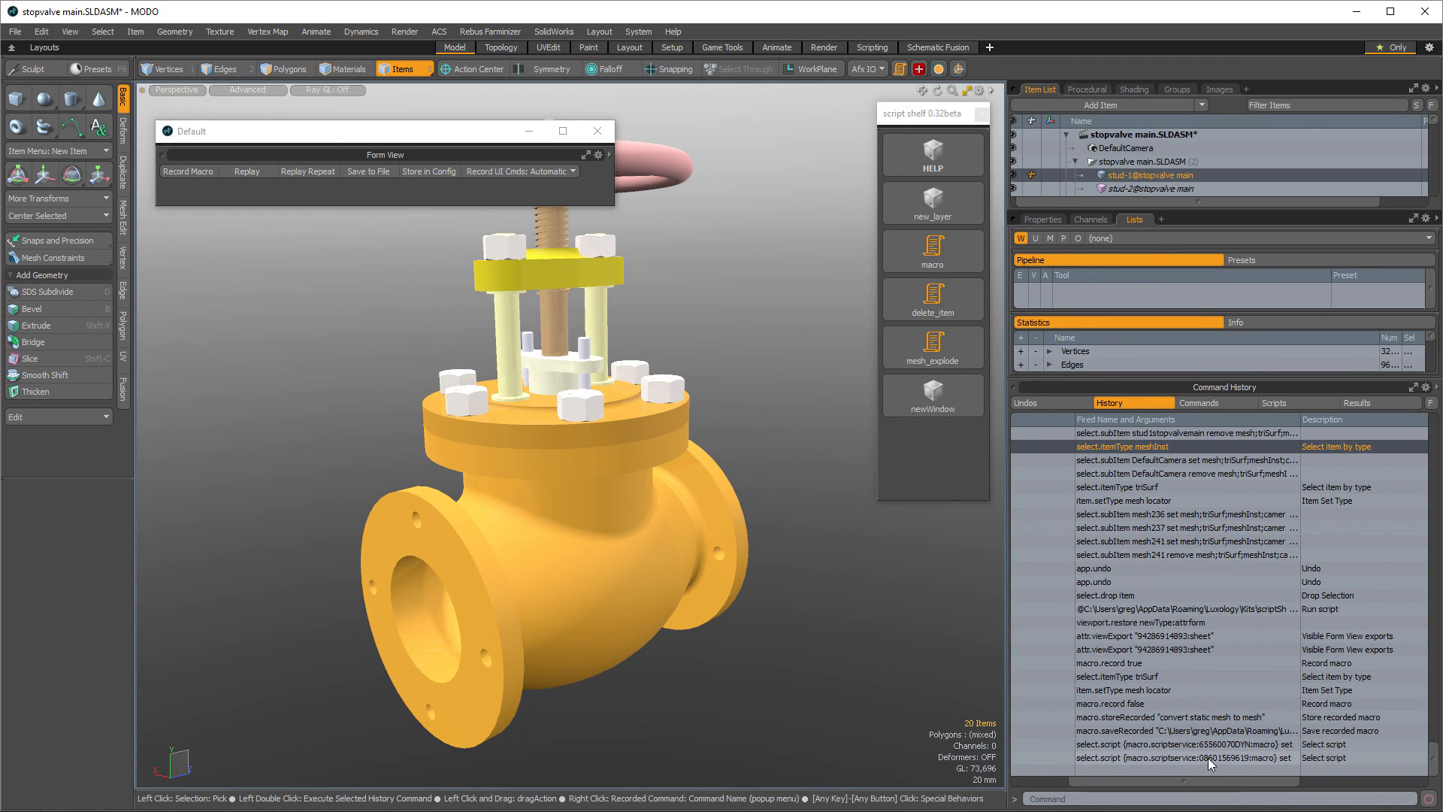
{"action": "left_click", "coordinate": [1210, 760]}
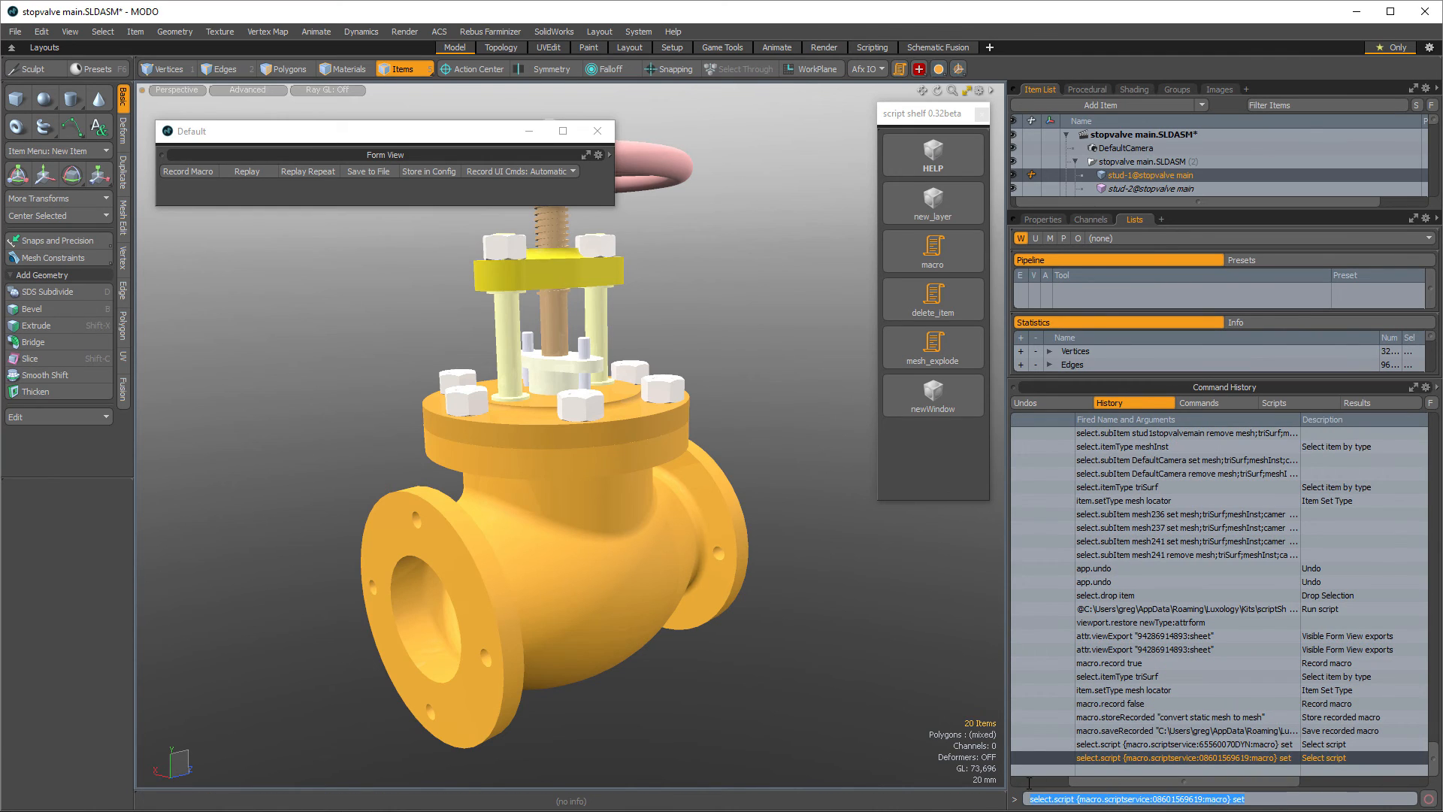
- Undo the last four actions in the scene
{"action": "left_click", "coordinate": [1120, 220]}
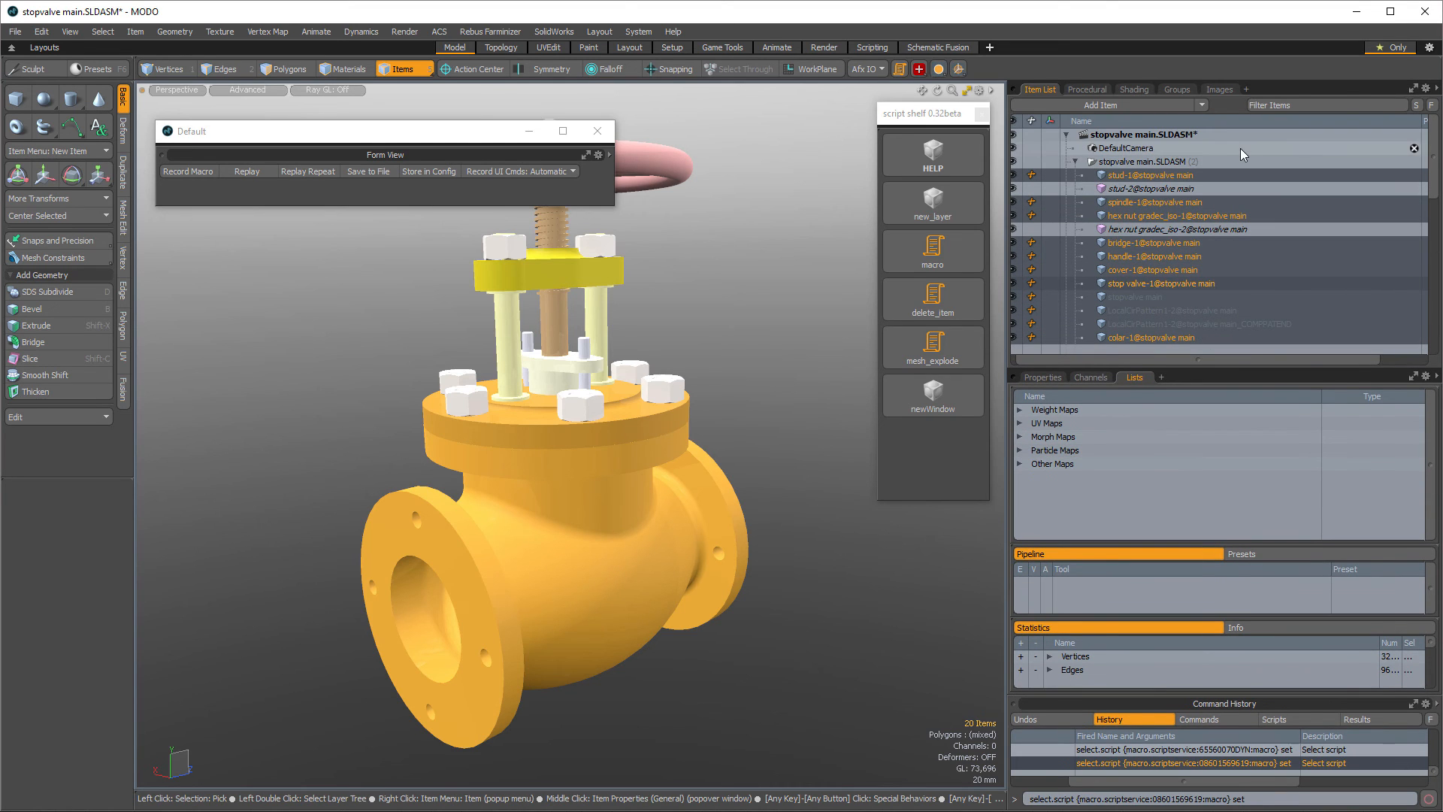
{"action": "key", "text": "ctrl+z"}
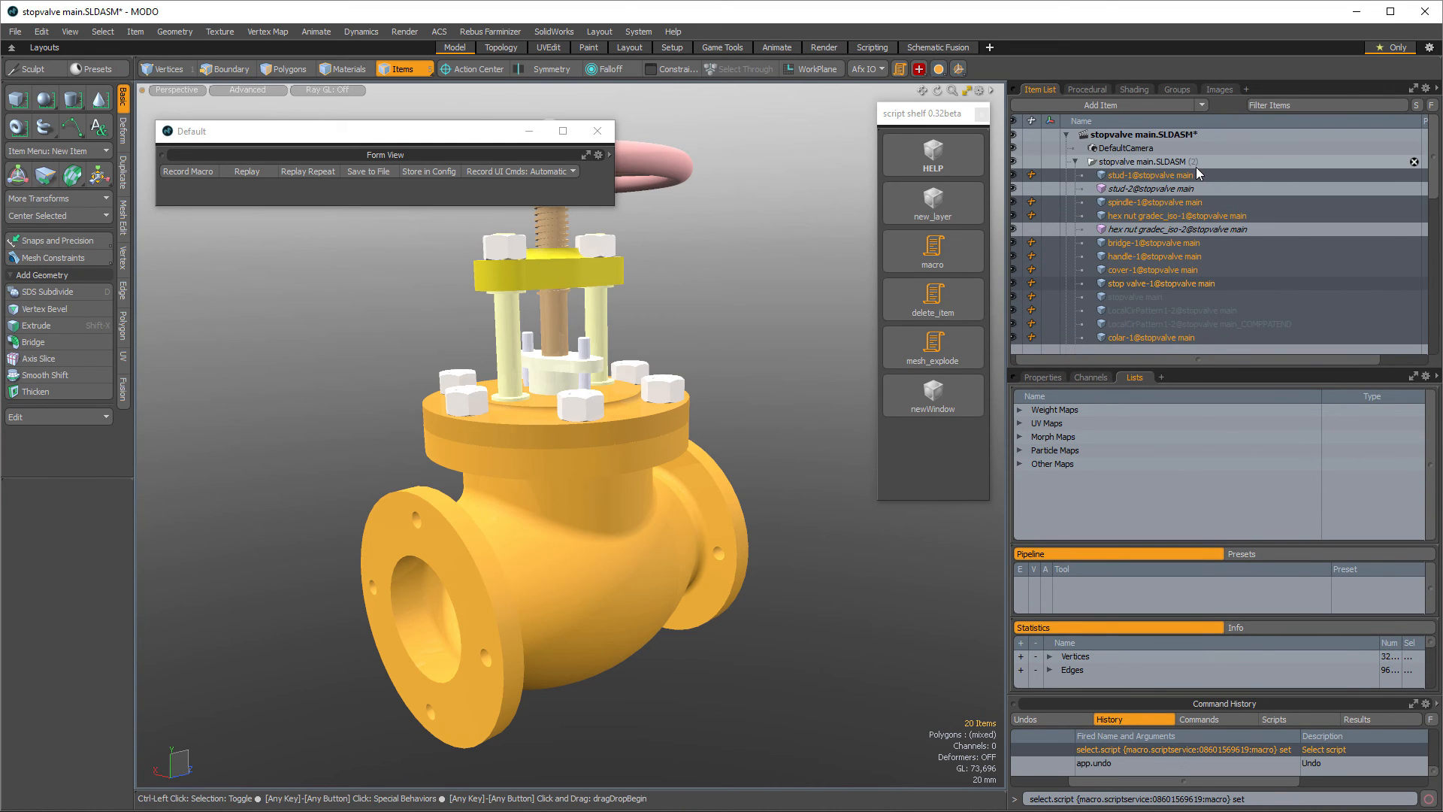
{"action": "key", "text": "ctrl+z"}
{"action": "key", "text": "ctrl+z"}
{"action": "key", "text": "ctrl+z"}
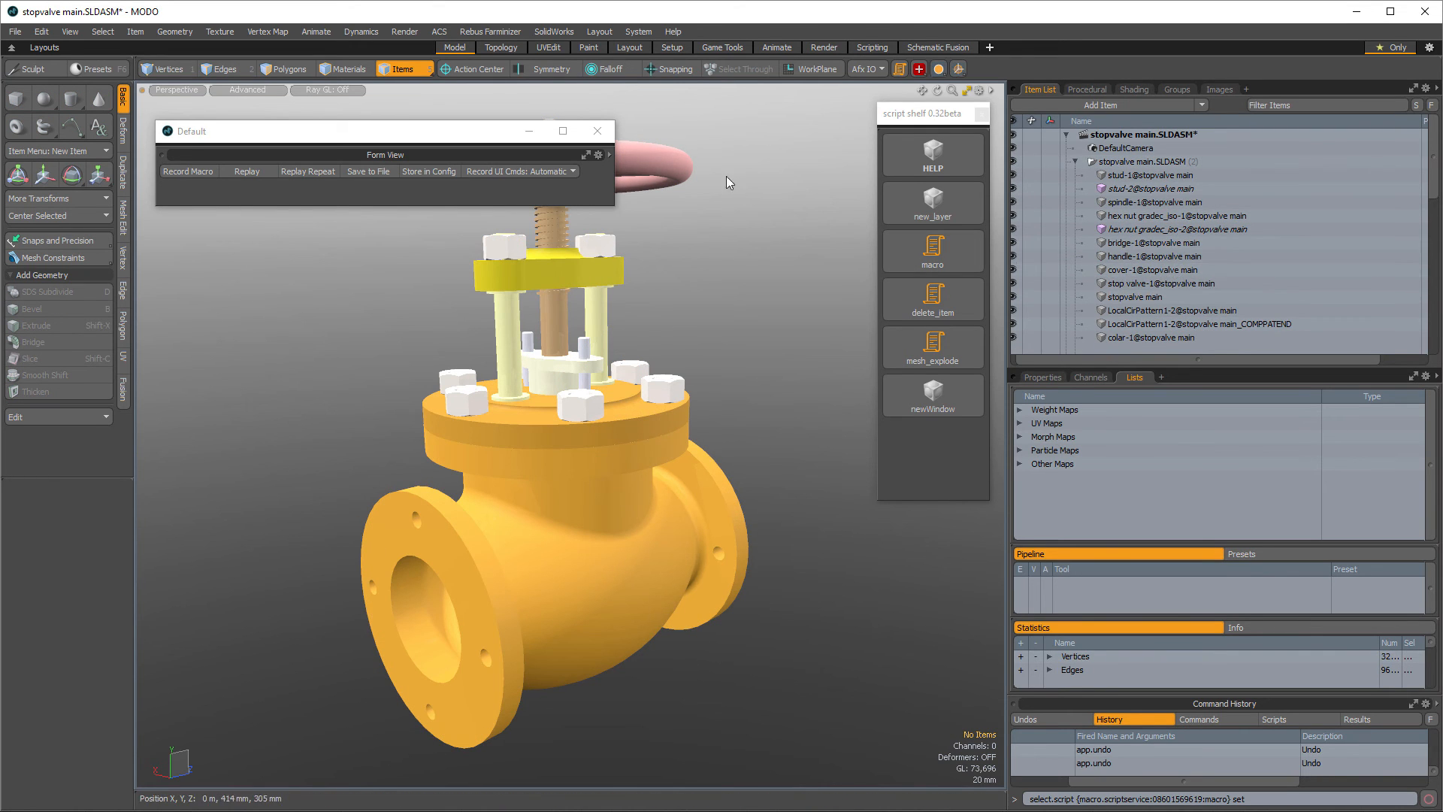
- Close the Form View window and switch back to File Explorer
{"action": "left_click", "coordinate": [598, 132]}
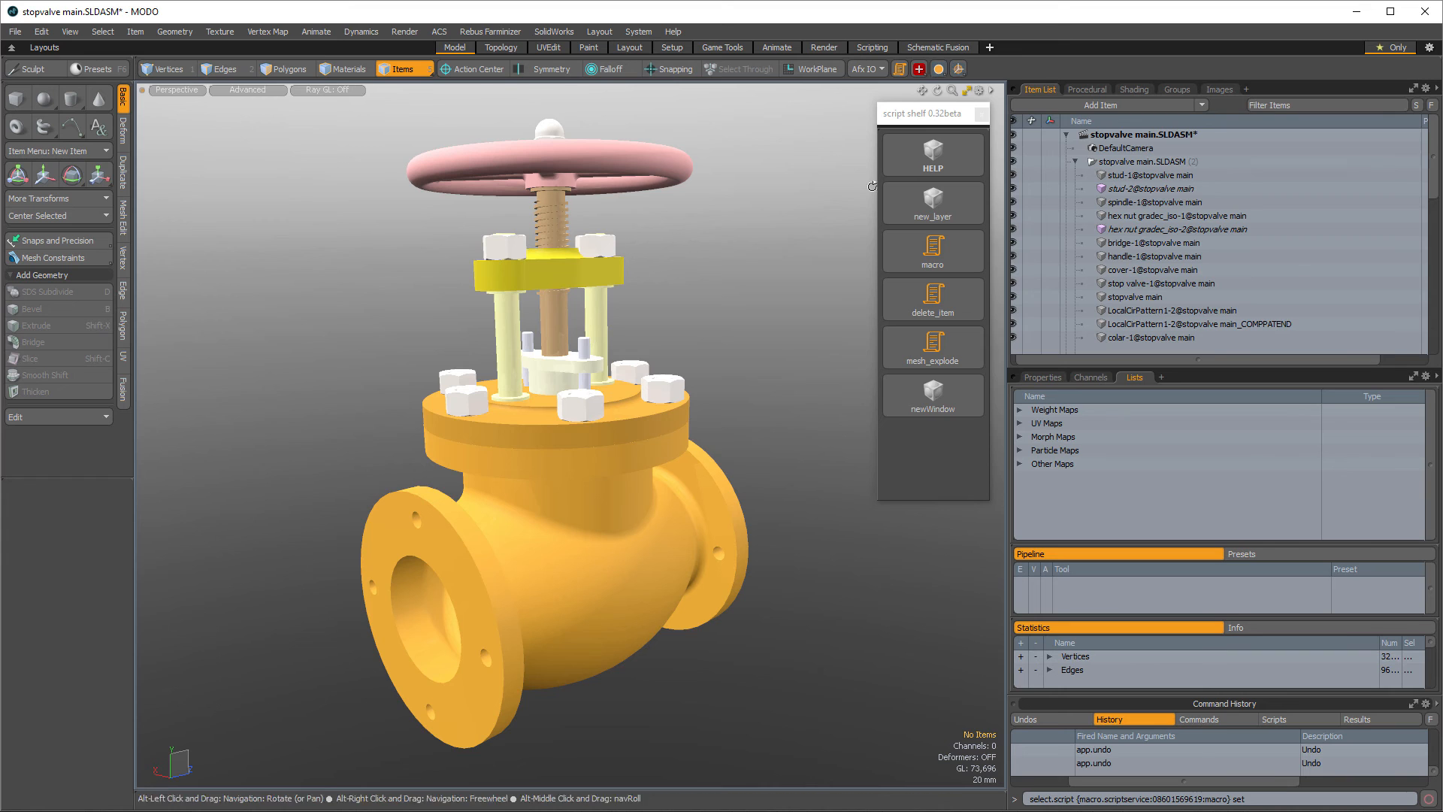
{"action": "left_click", "coordinate": [981, 115]}
{"action": "key", "text": "alt+Tab"}
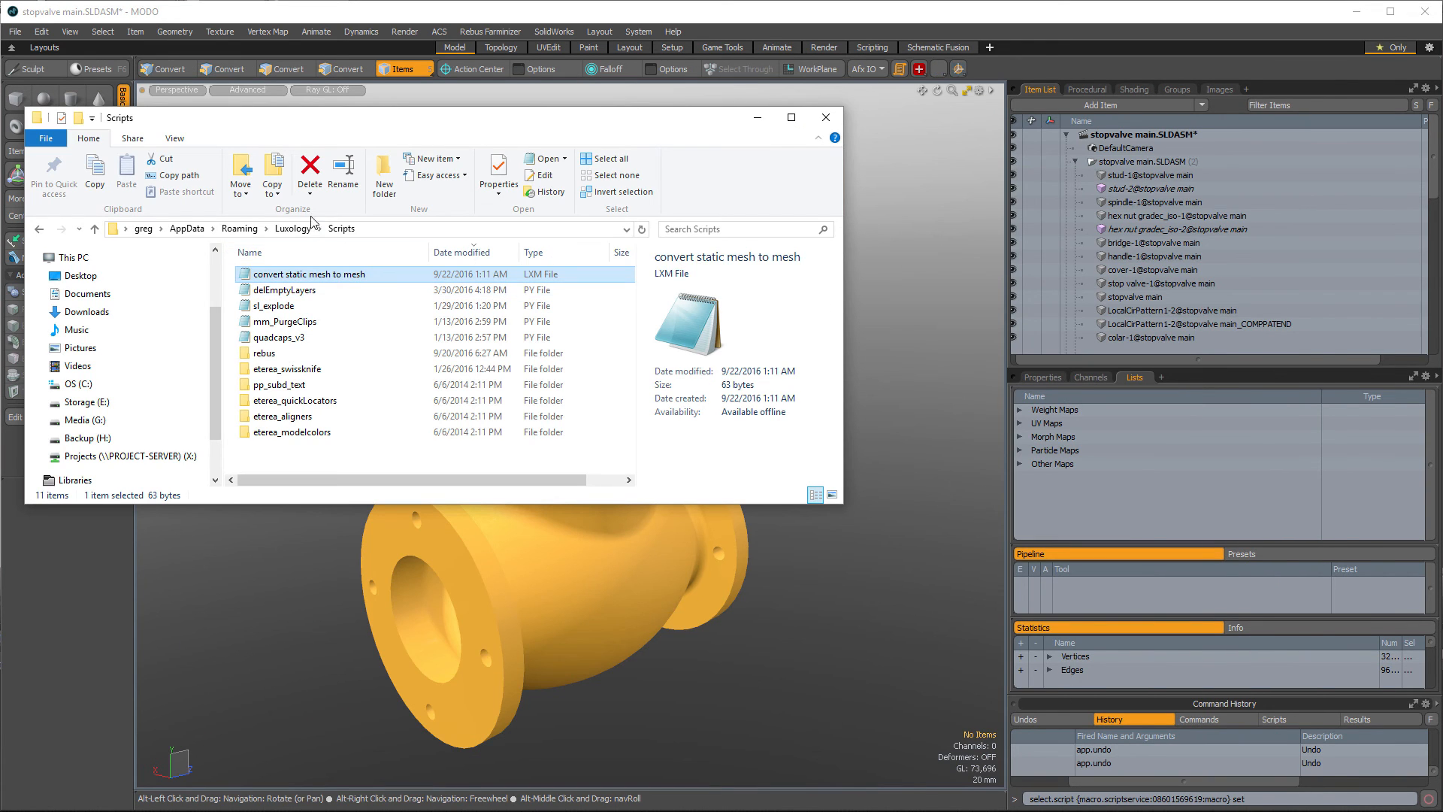
- Open the Luxology > Kits > scriptShelf > data > pythonscripts folder
{"action": "left_click", "coordinate": [297, 228]}
{"action": "scroll", "coordinate": [278, 391], "scroll_direction": "down", "scroll_amount": 2}
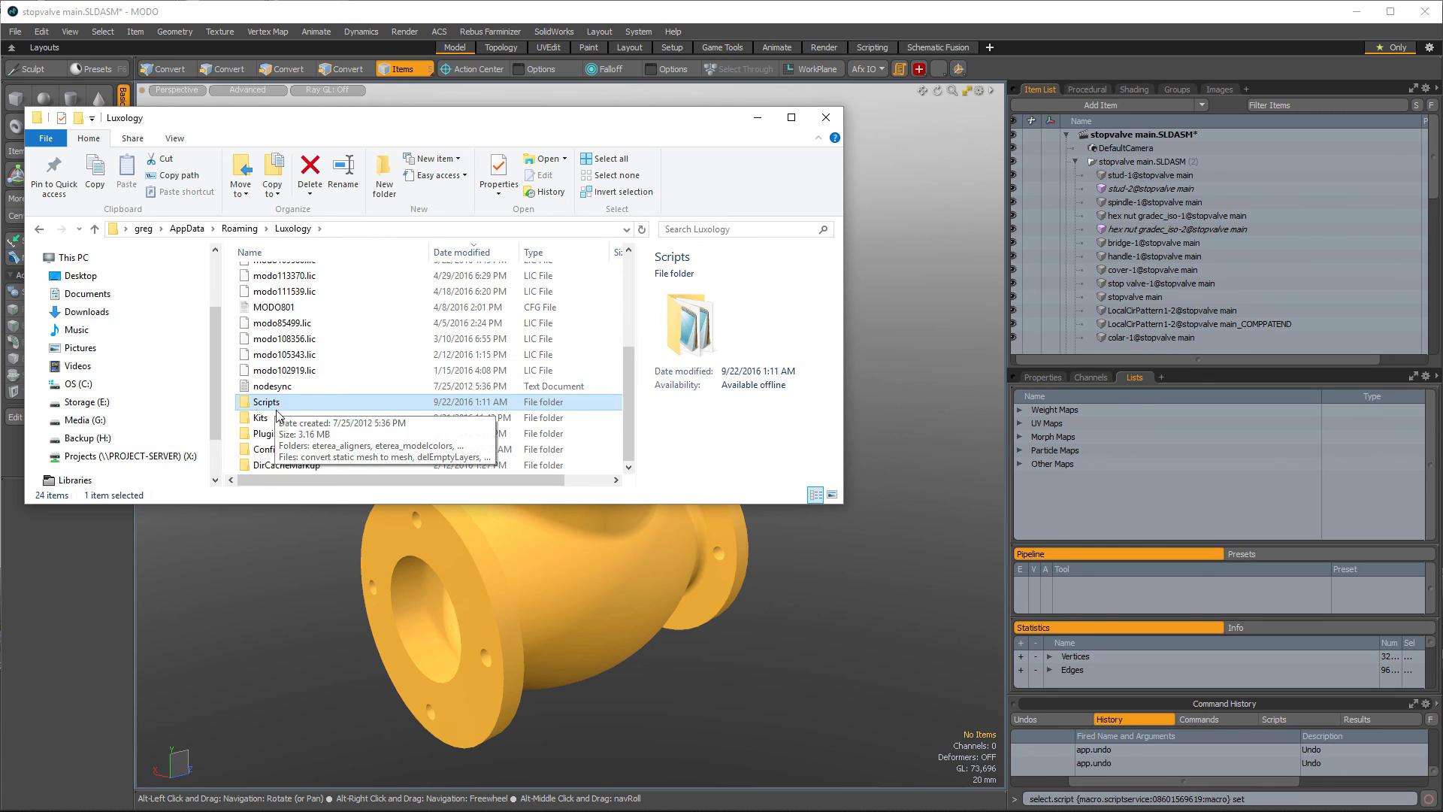
{"action": "double_click", "coordinate": [273, 419]}
{"action": "double_click", "coordinate": [285, 275]}
{"action": "double_click", "coordinate": [300, 274]}
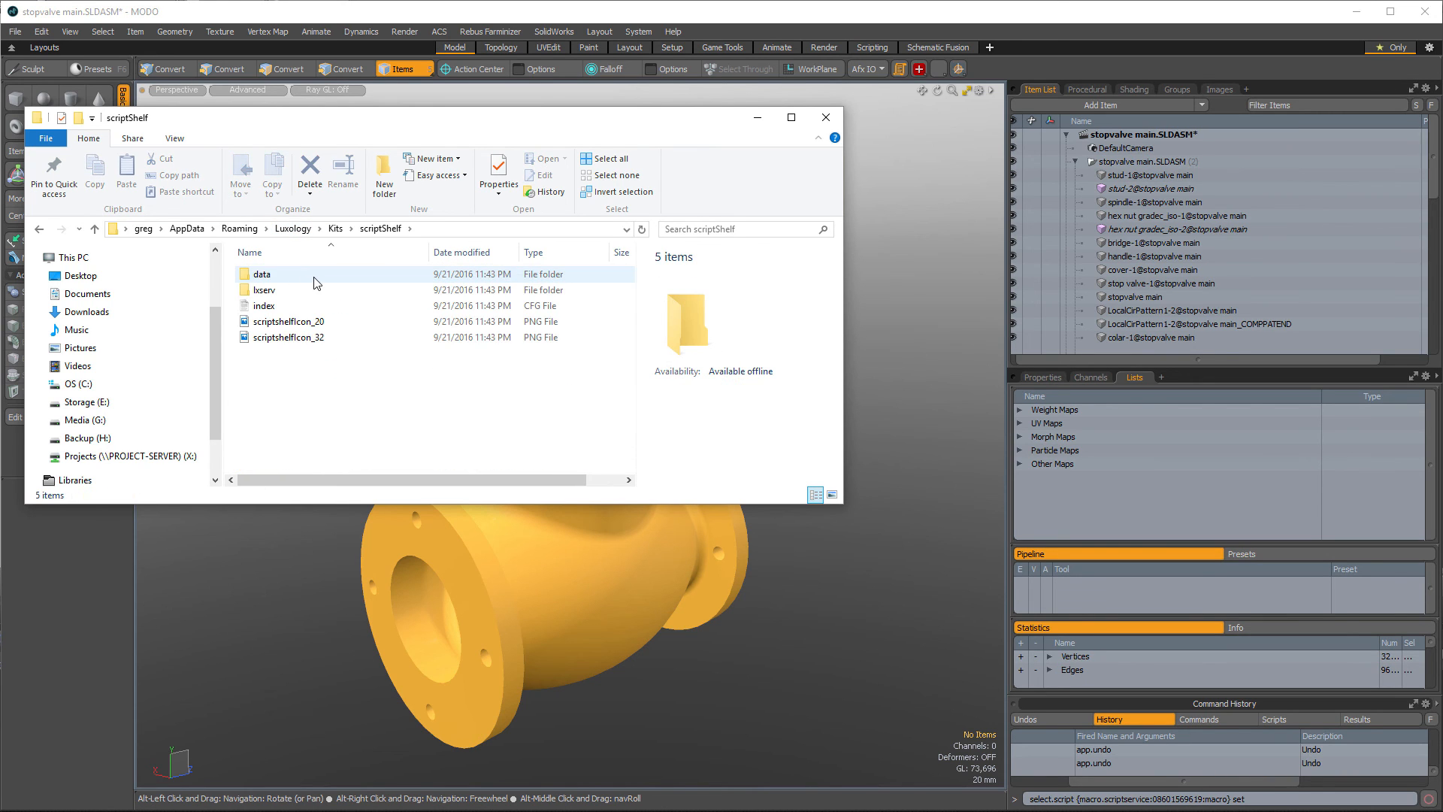
{"action": "double_click", "coordinate": [325, 292]}
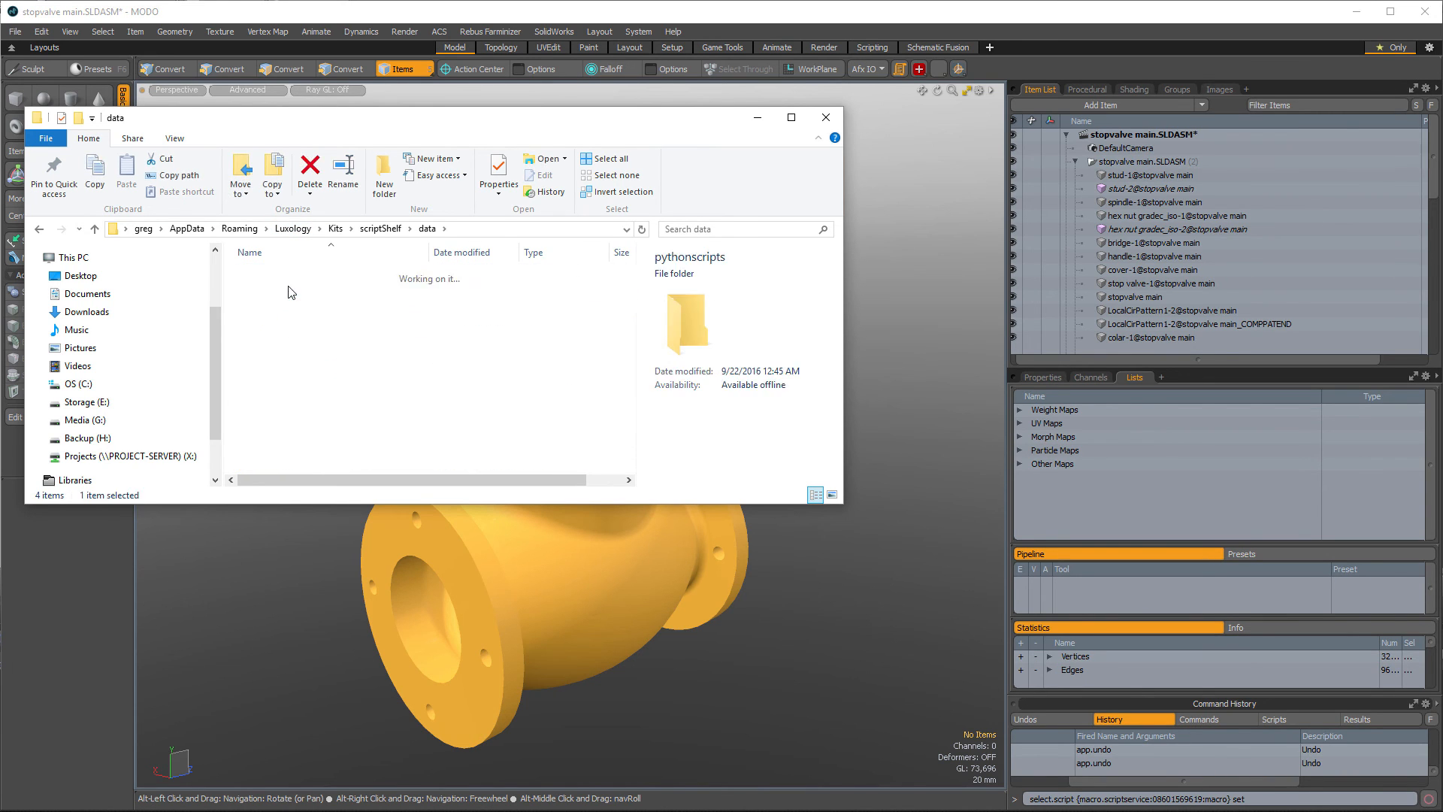
- Duplicate the macro script file in the pythonscripts folder
{"action": "left_click", "coordinate": [309, 308]}
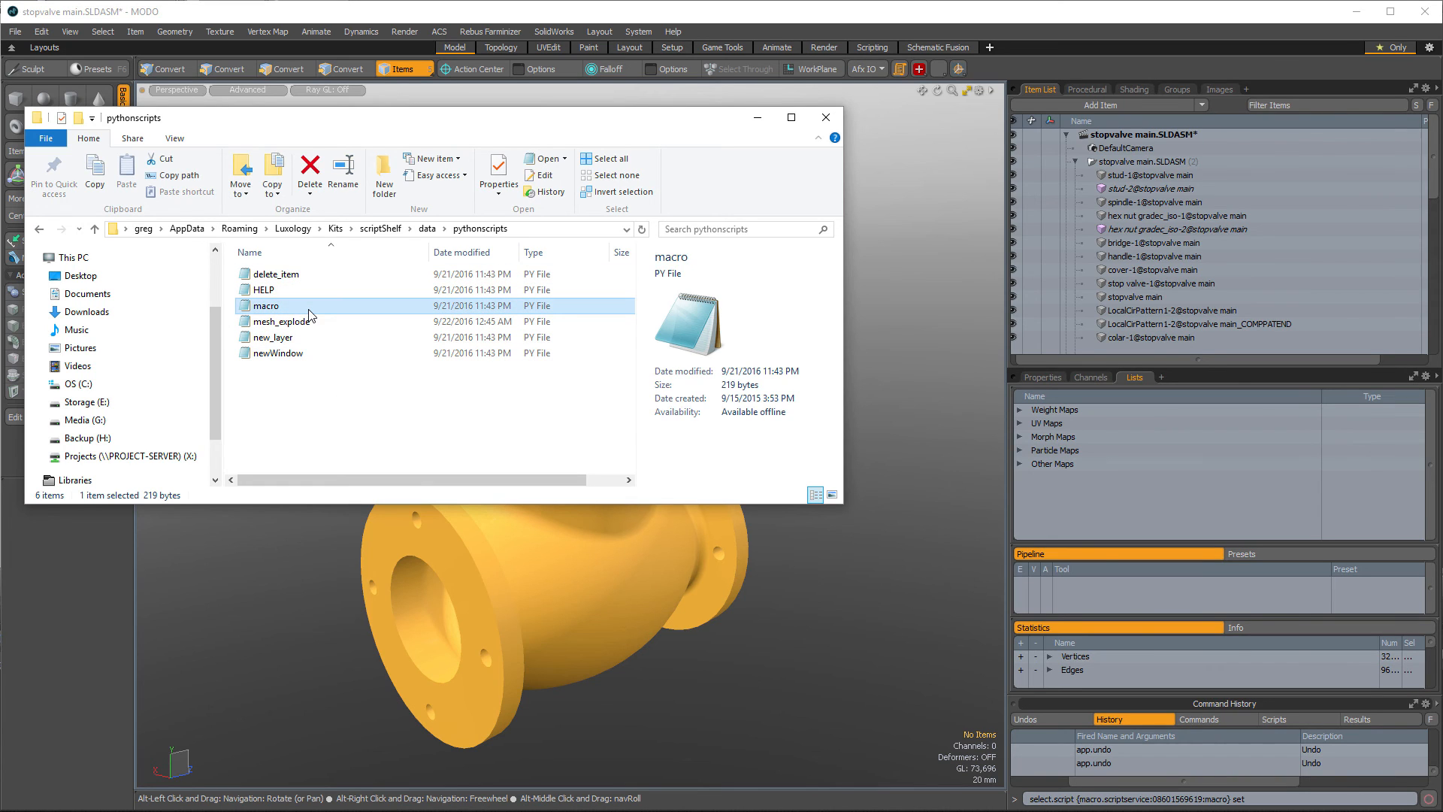
{"action": "right_click", "coordinate": [309, 314]}
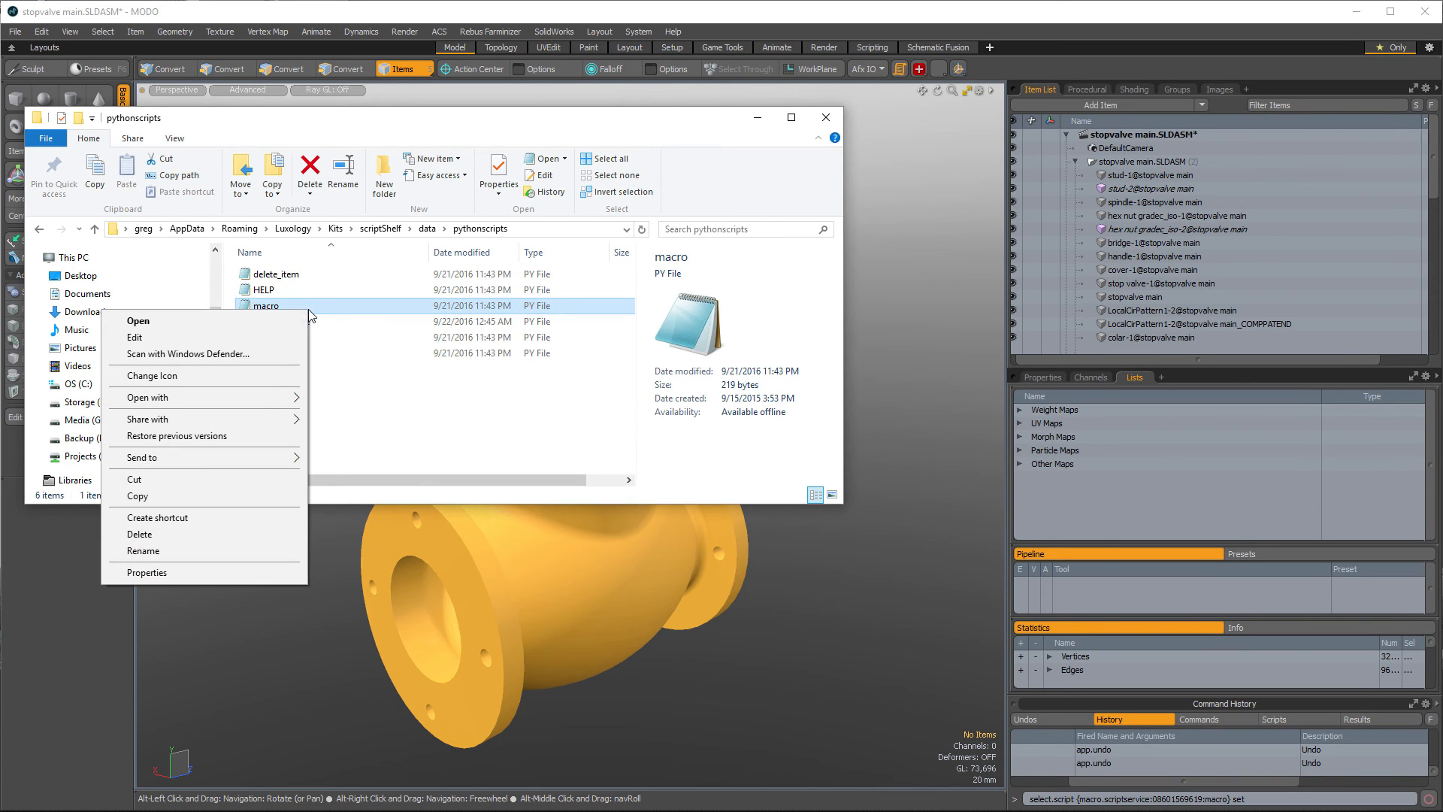
{"action": "left_click", "coordinate": [189, 495]}
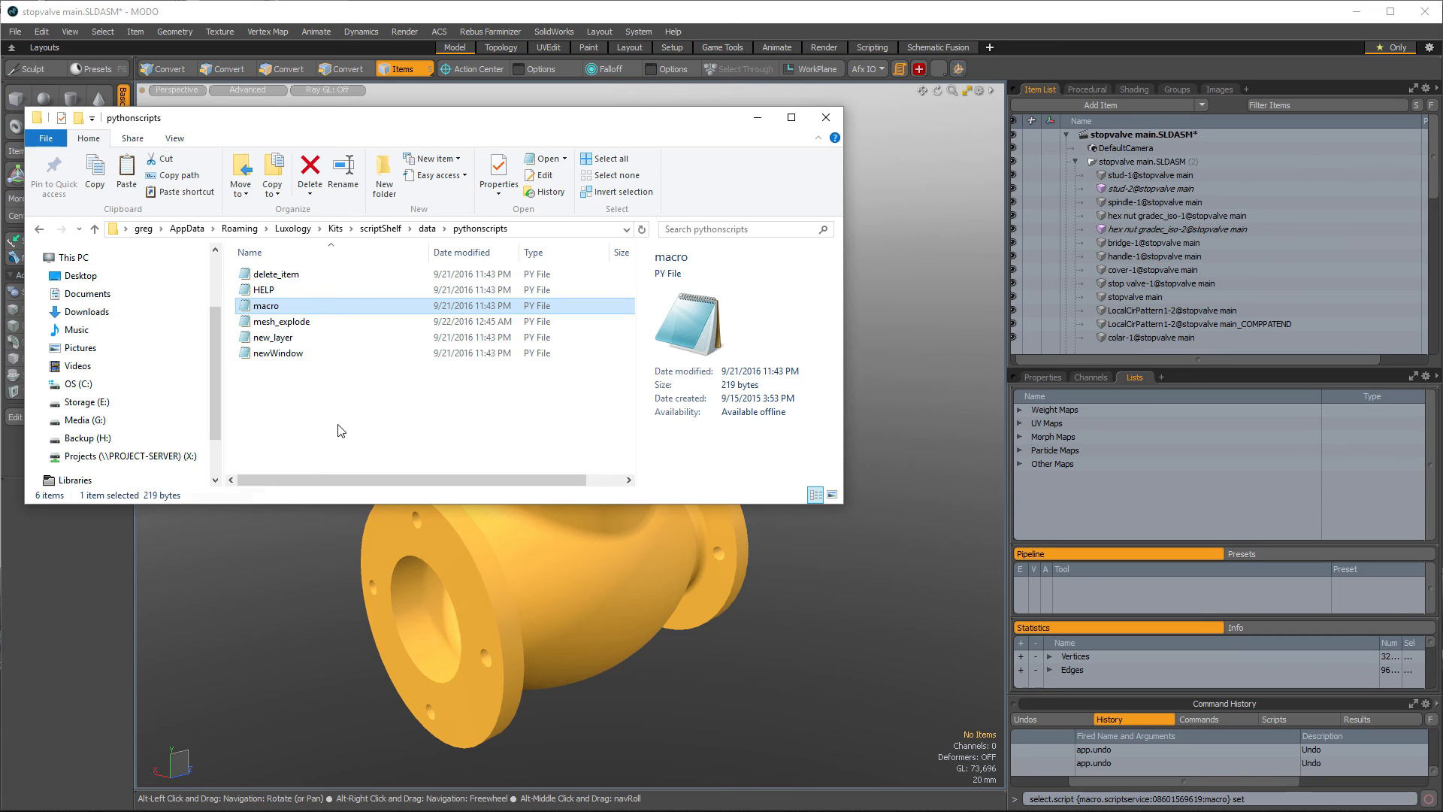
{"action": "key", "text": "ctrl+v"}
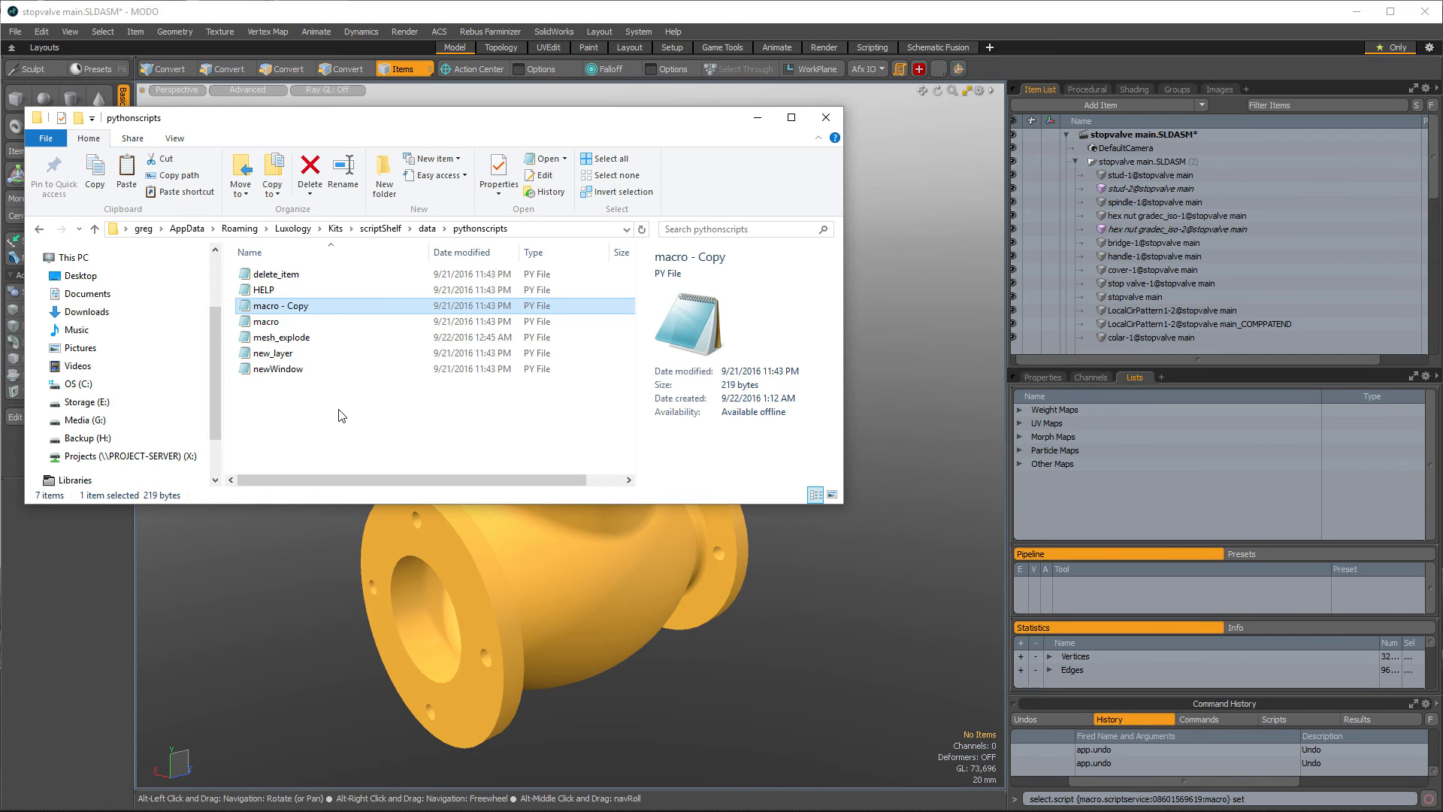
- Rename the copied script as convert_static_mesh_to_mesh
{"action": "left_click", "coordinate": [285, 310]}
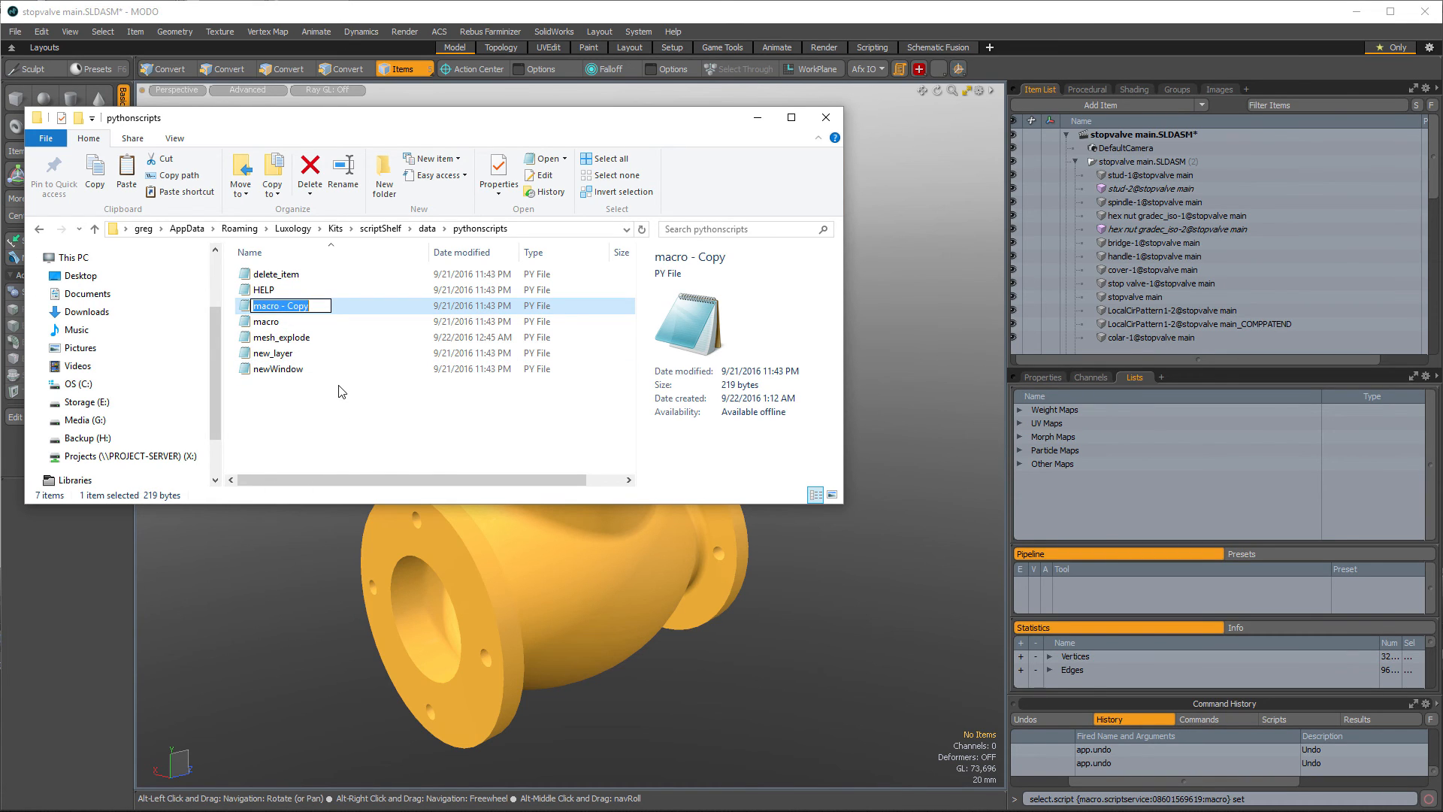
{"action": "type", "text": "convert_static_mesh_to_"}
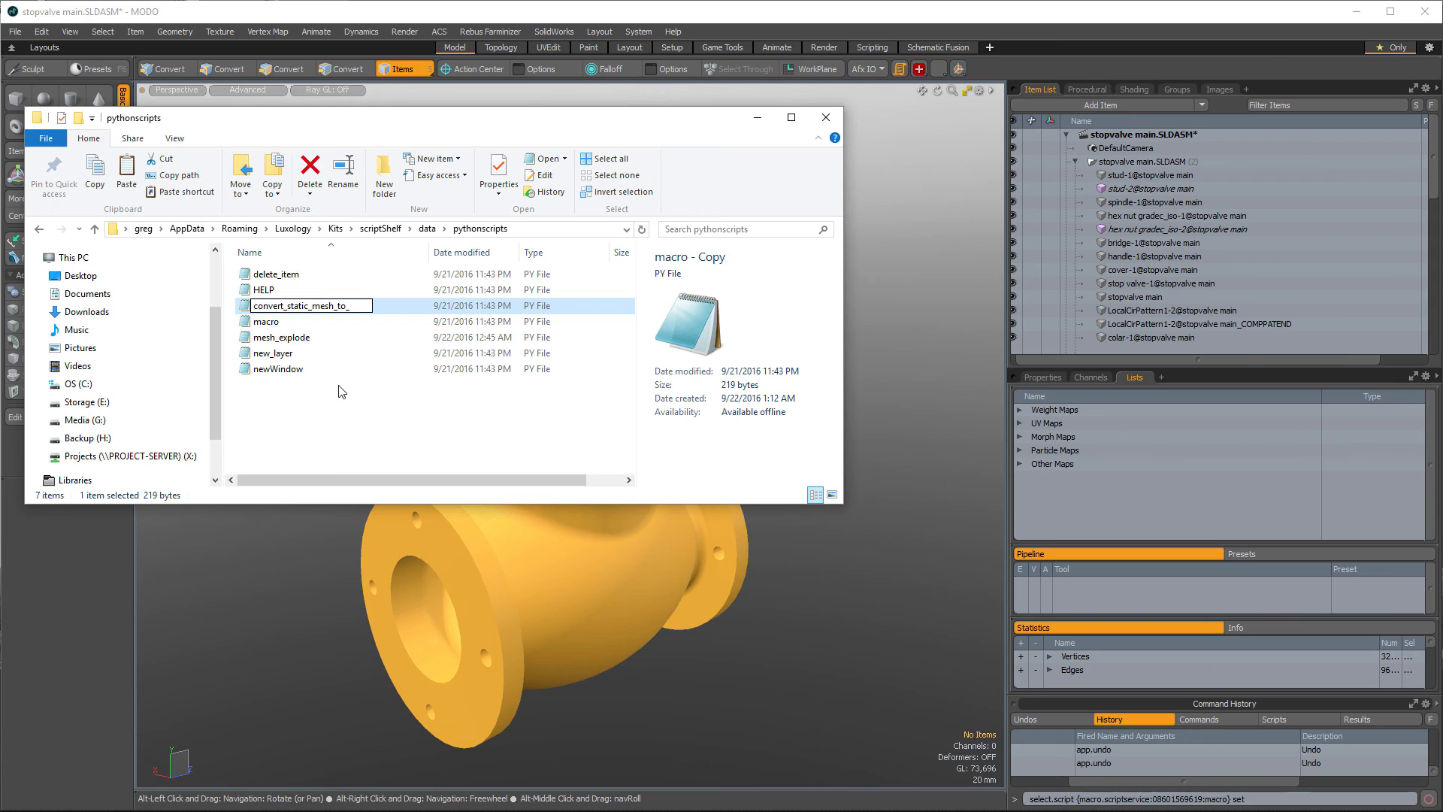
{"action": "type", "text": "mesh"}
{"action": "key", "text": "Return"}
- Open convert_static_mesh_to_mesh in Notepad for editing and review its script.run lines
{"action": "right_click", "coordinate": [333, 275]}
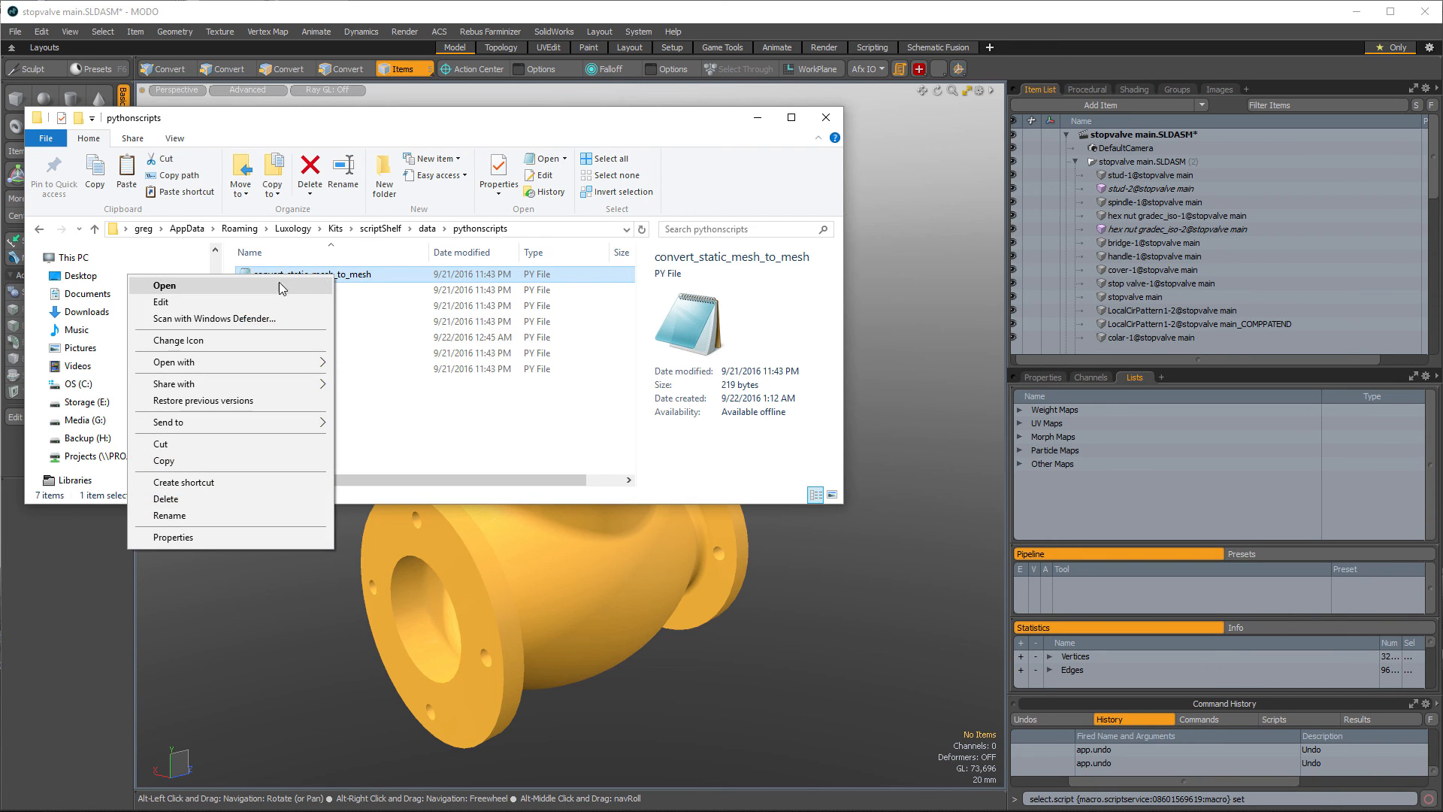
{"action": "left_click", "coordinate": [263, 300]}
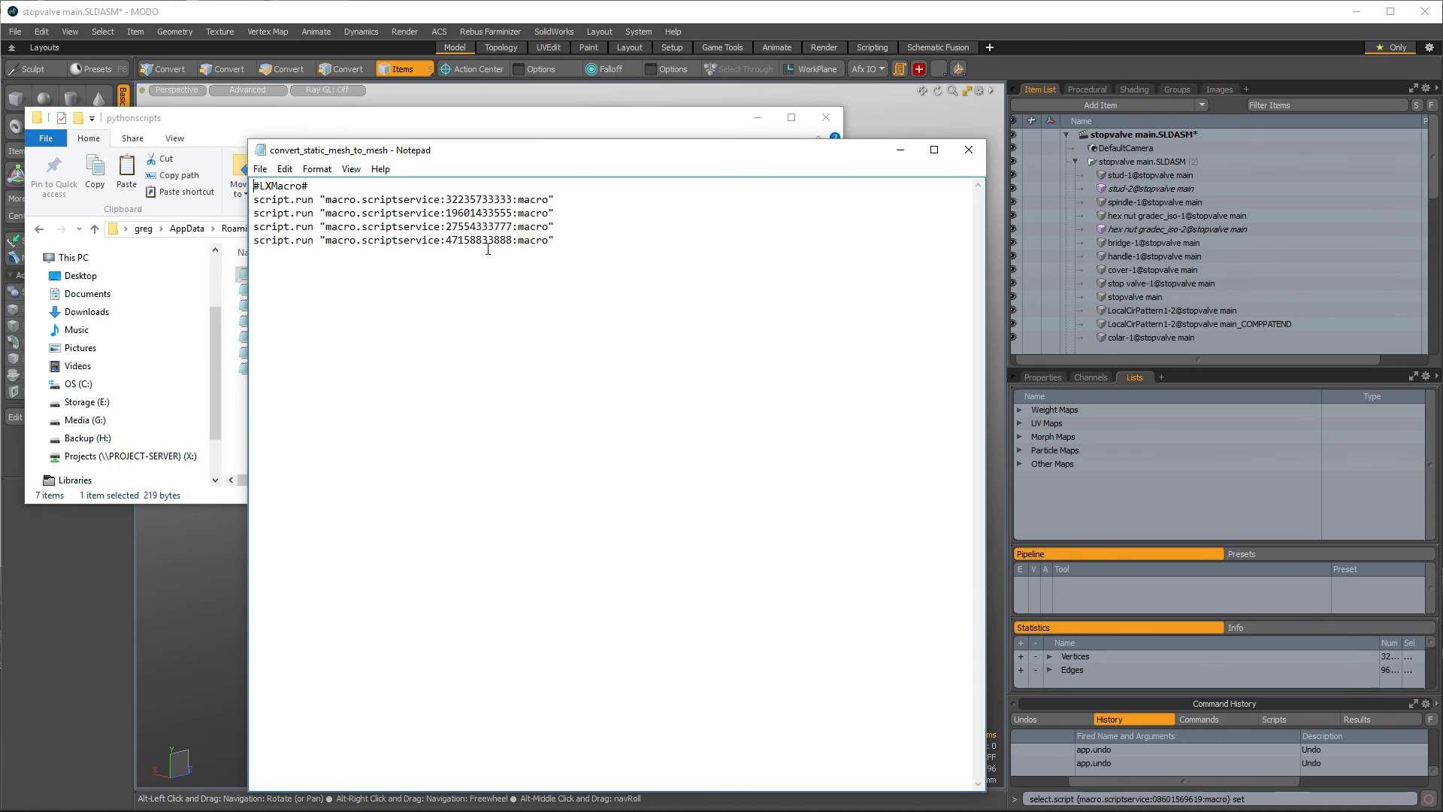
{"action": "left_click_drag", "start_coordinate": [552, 243], "coordinate": [254, 190]}
{"action": "left_click", "coordinate": [254, 199]}
{"action": "left_click_drag", "start_coordinate": [570, 250], "coordinate": [254, 199]}
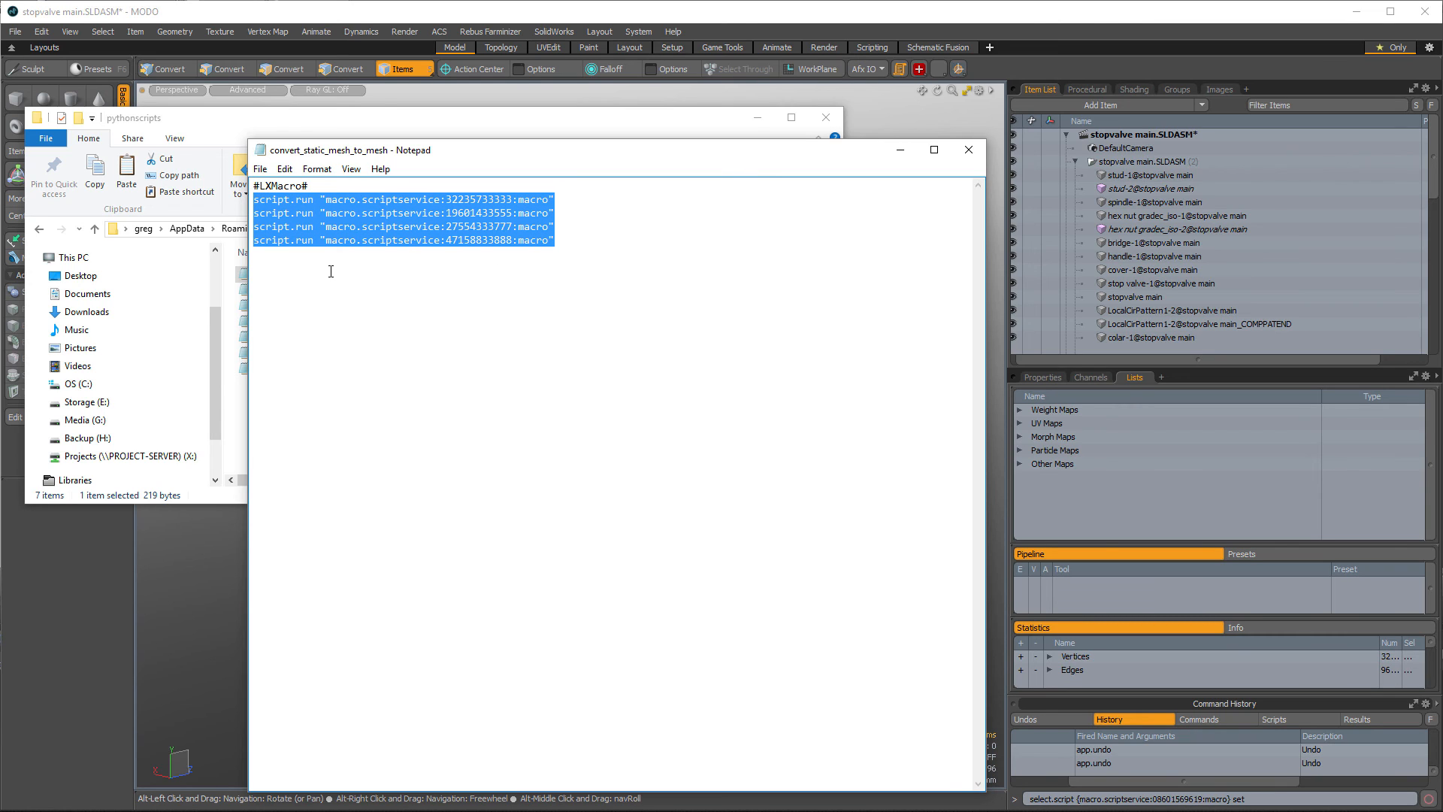
{"action": "left_click", "coordinate": [593, 240]}
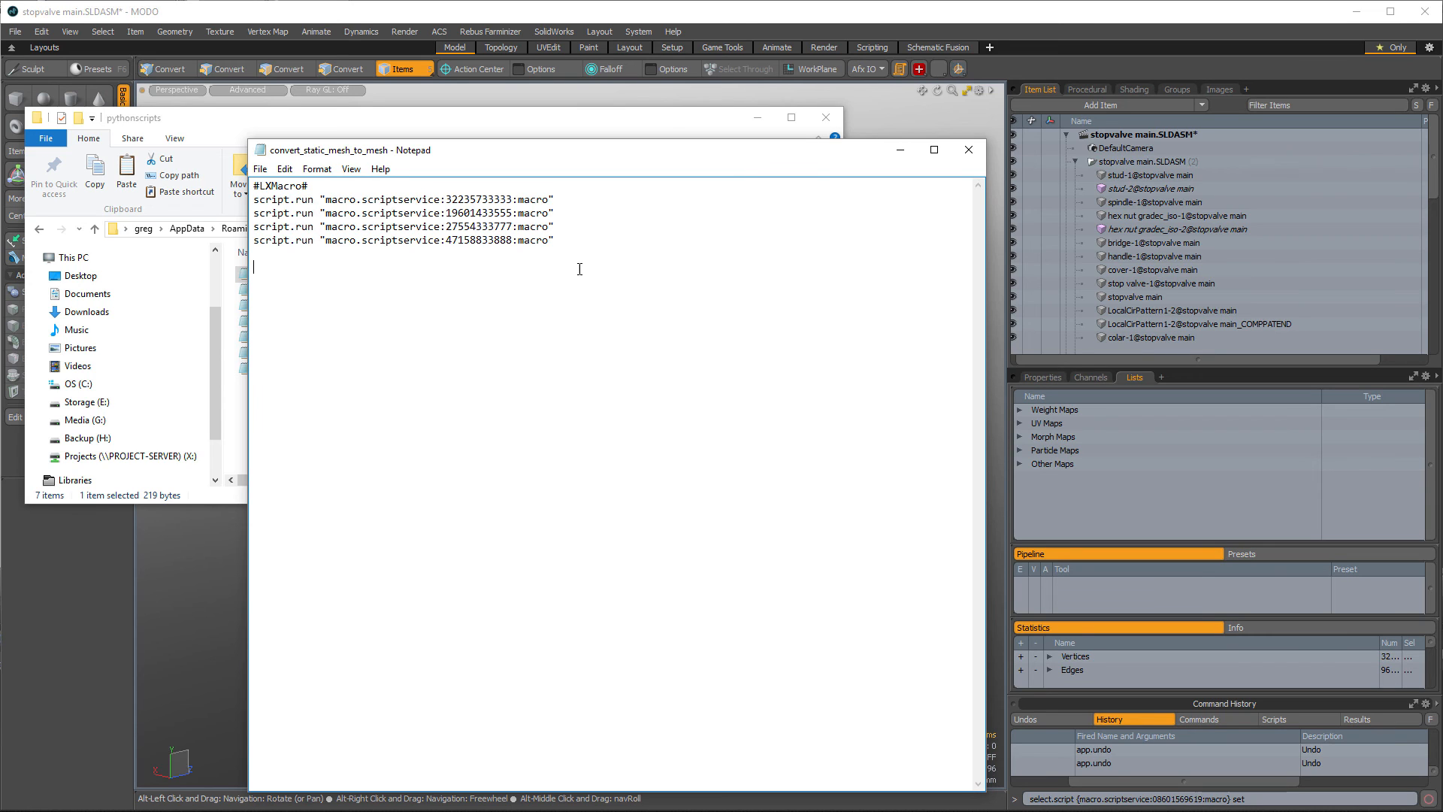
{"action": "left_click", "coordinate": [454, 284]}
- Paste the select.script command from the command line into the file and cut its macro ID out
{"action": "left_click", "coordinate": [153, 568]}
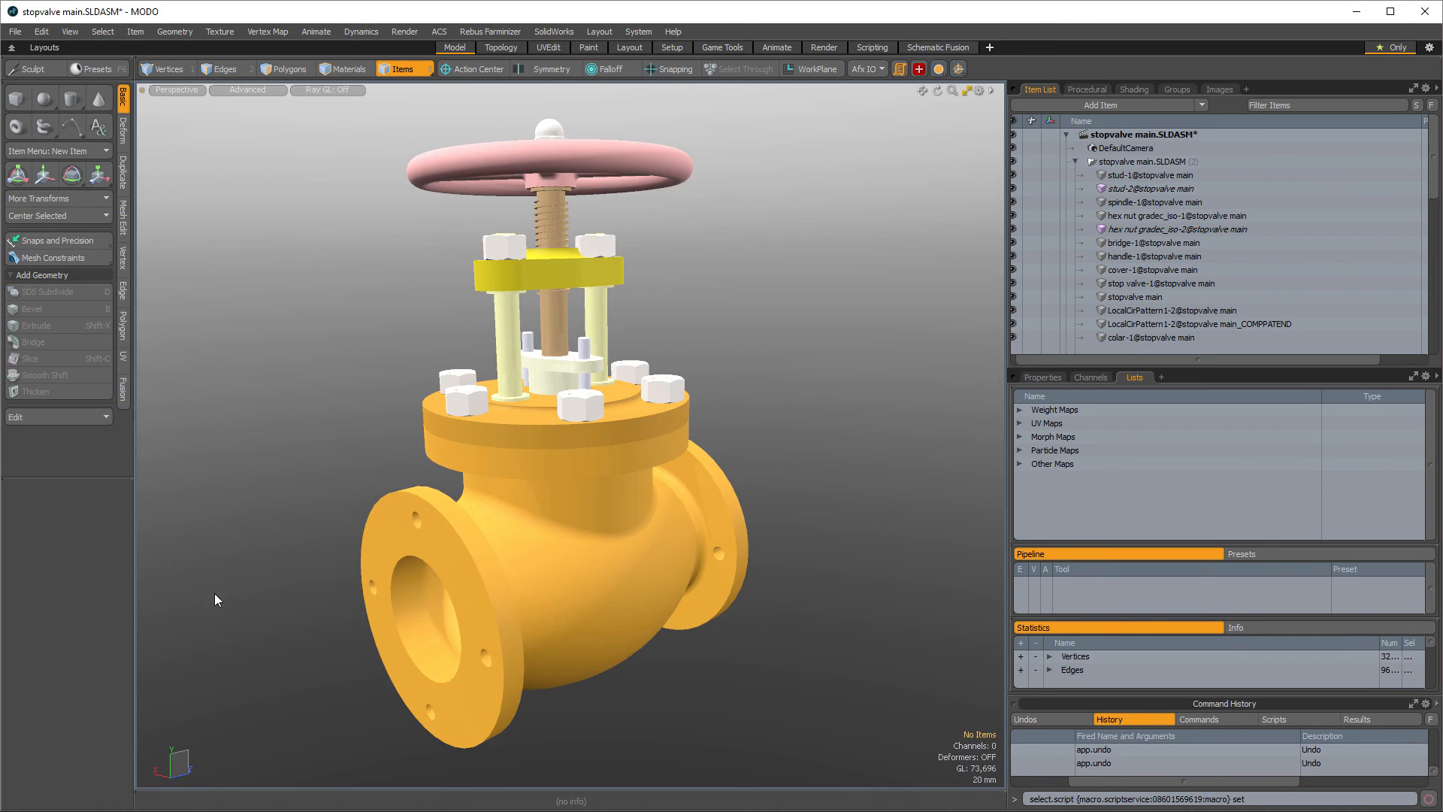
{"action": "left_click", "coordinate": [1142, 800]}
{"action": "key", "text": "ctrl+c"}
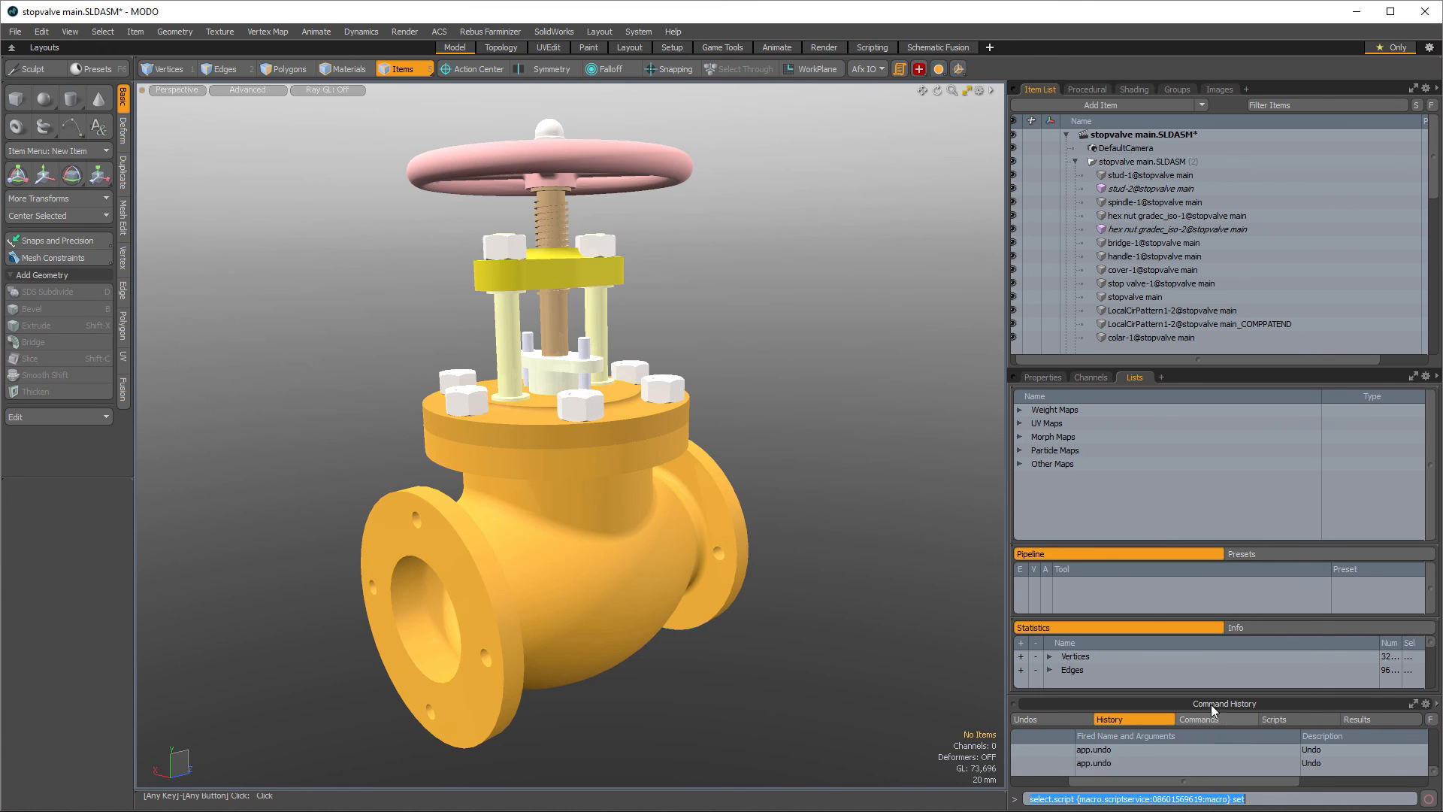
{"action": "key", "text": "alt+Tab"}
{"action": "key", "text": "ctrl+v"}
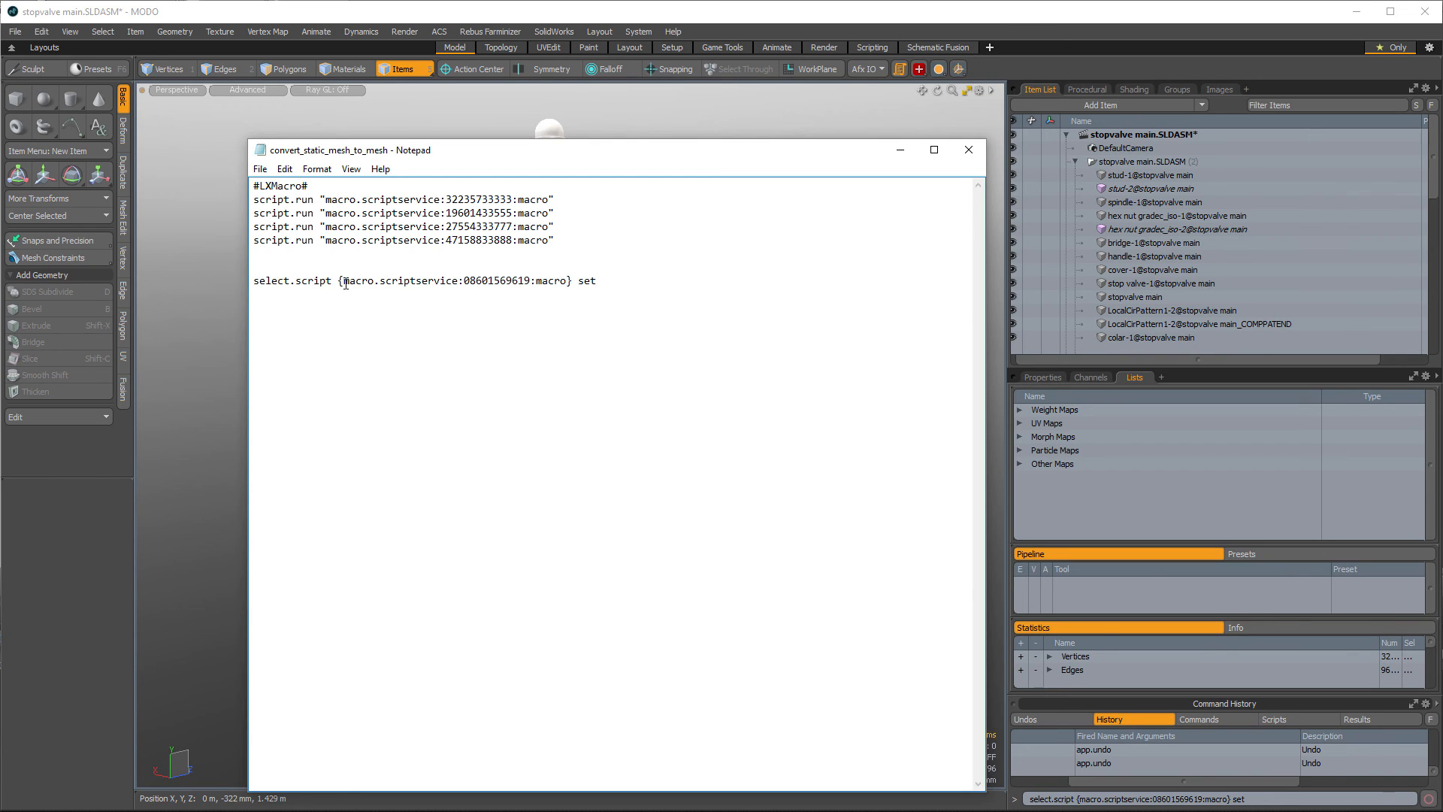
{"action": "left_click_drag", "start_coordinate": [343, 283], "coordinate": [565, 290]}
{"action": "key", "text": "ctrl+c"}
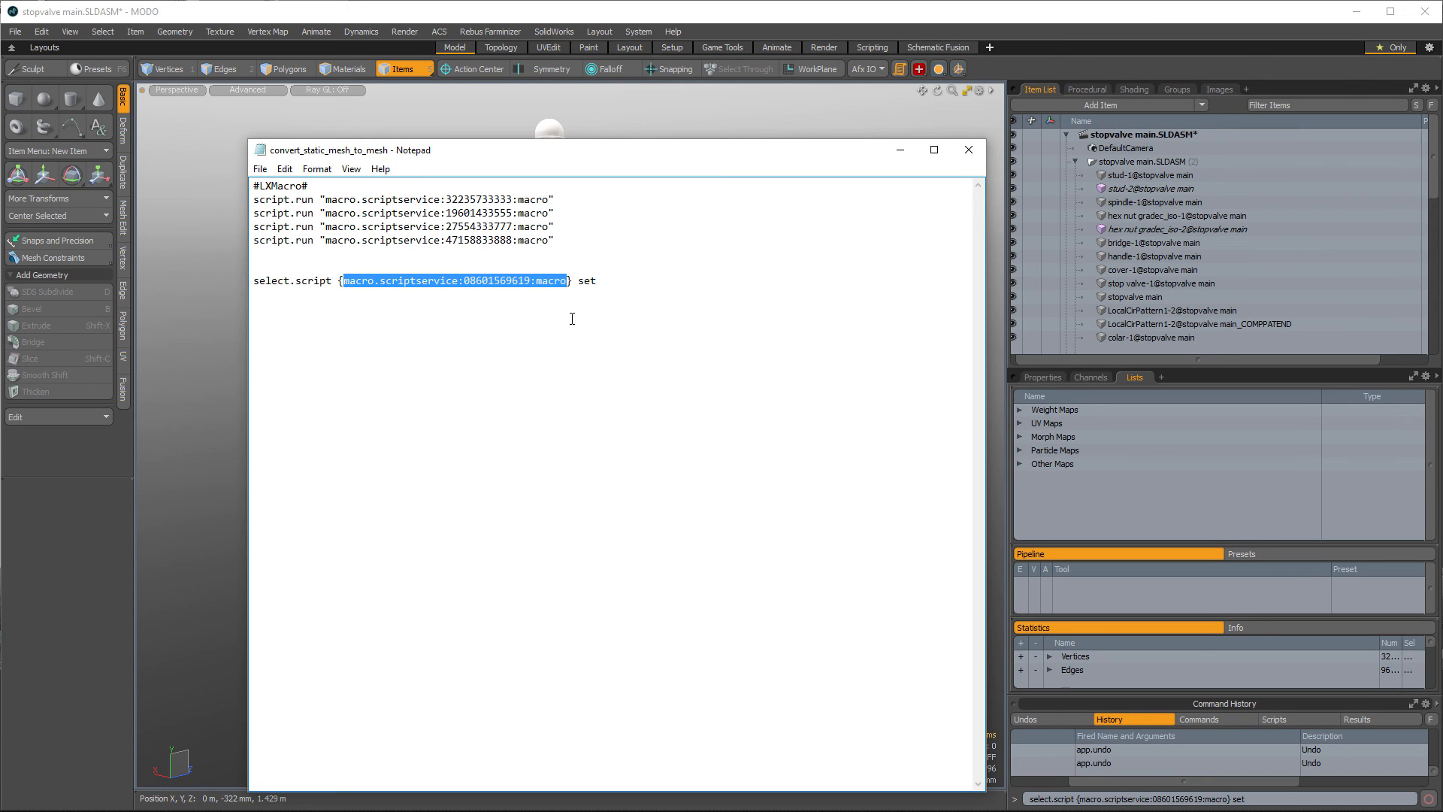
{"action": "key", "text": "Delete"}
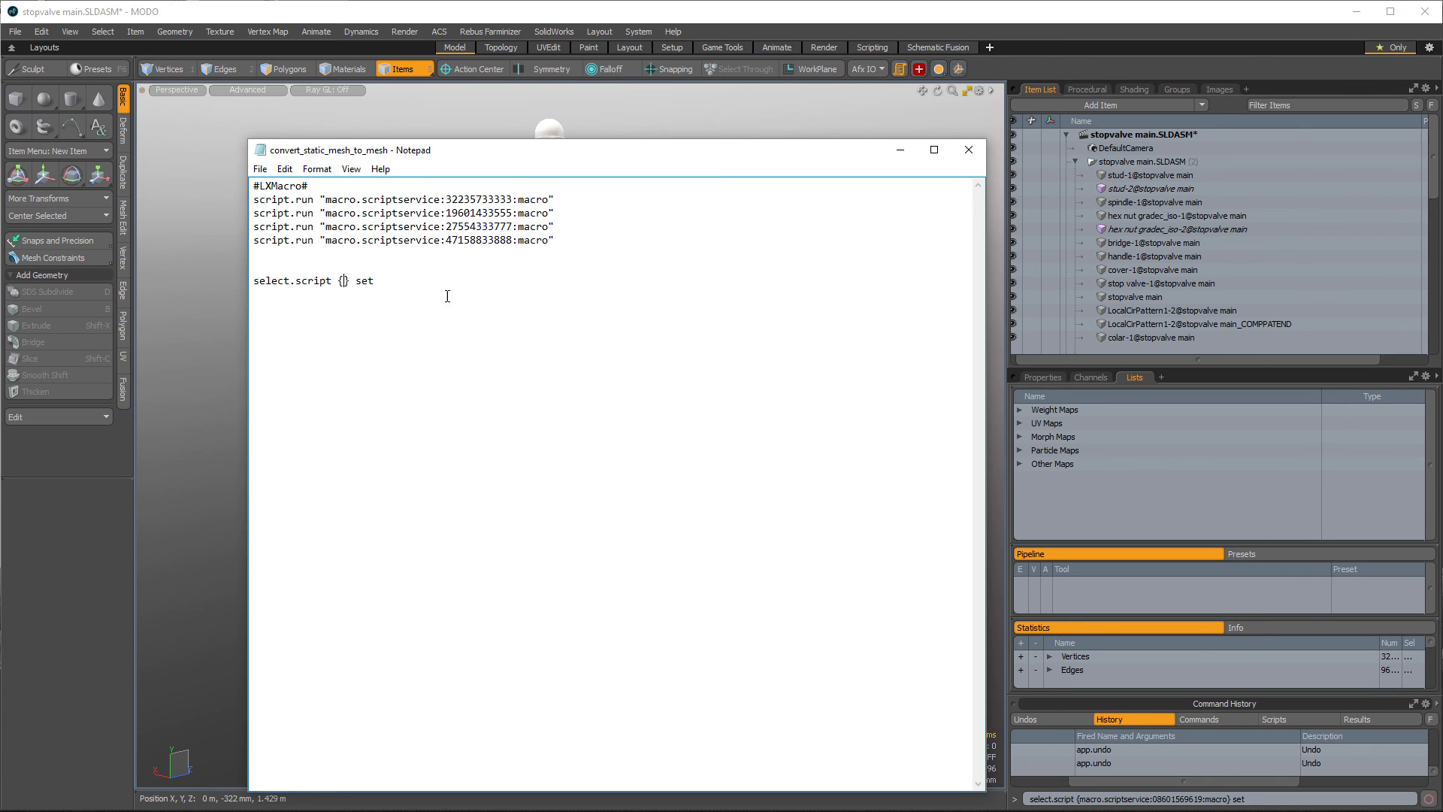
{"action": "left_click_drag", "start_coordinate": [447, 296], "coordinate": [253, 280]}
{"action": "key", "text": "Delete"}
{"action": "left_click_drag", "start_coordinate": [556, 242], "coordinate": [241, 214]}
{"action": "key", "text": "Delete"}
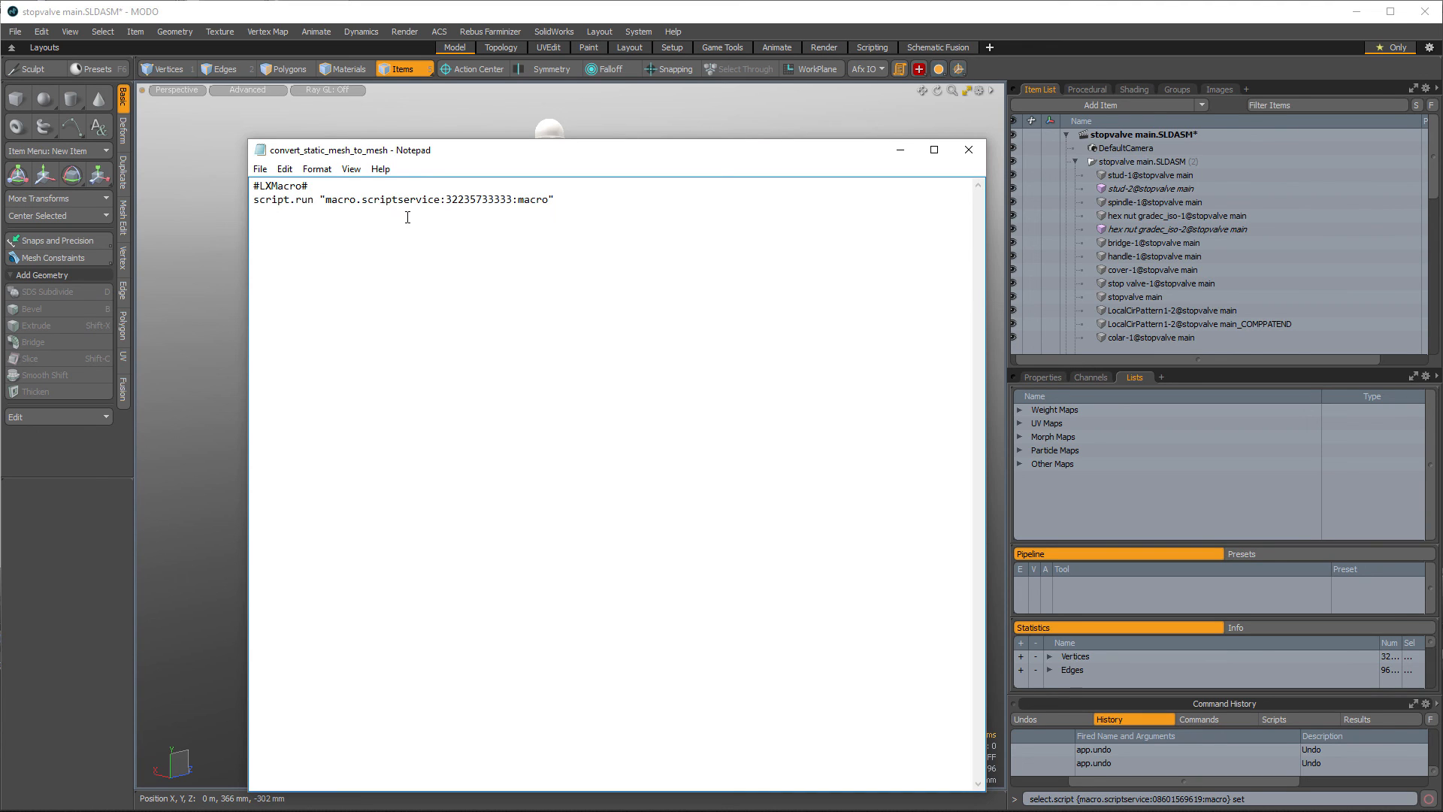
{"action": "left_click_drag", "start_coordinate": [326, 199], "coordinate": [549, 200]}
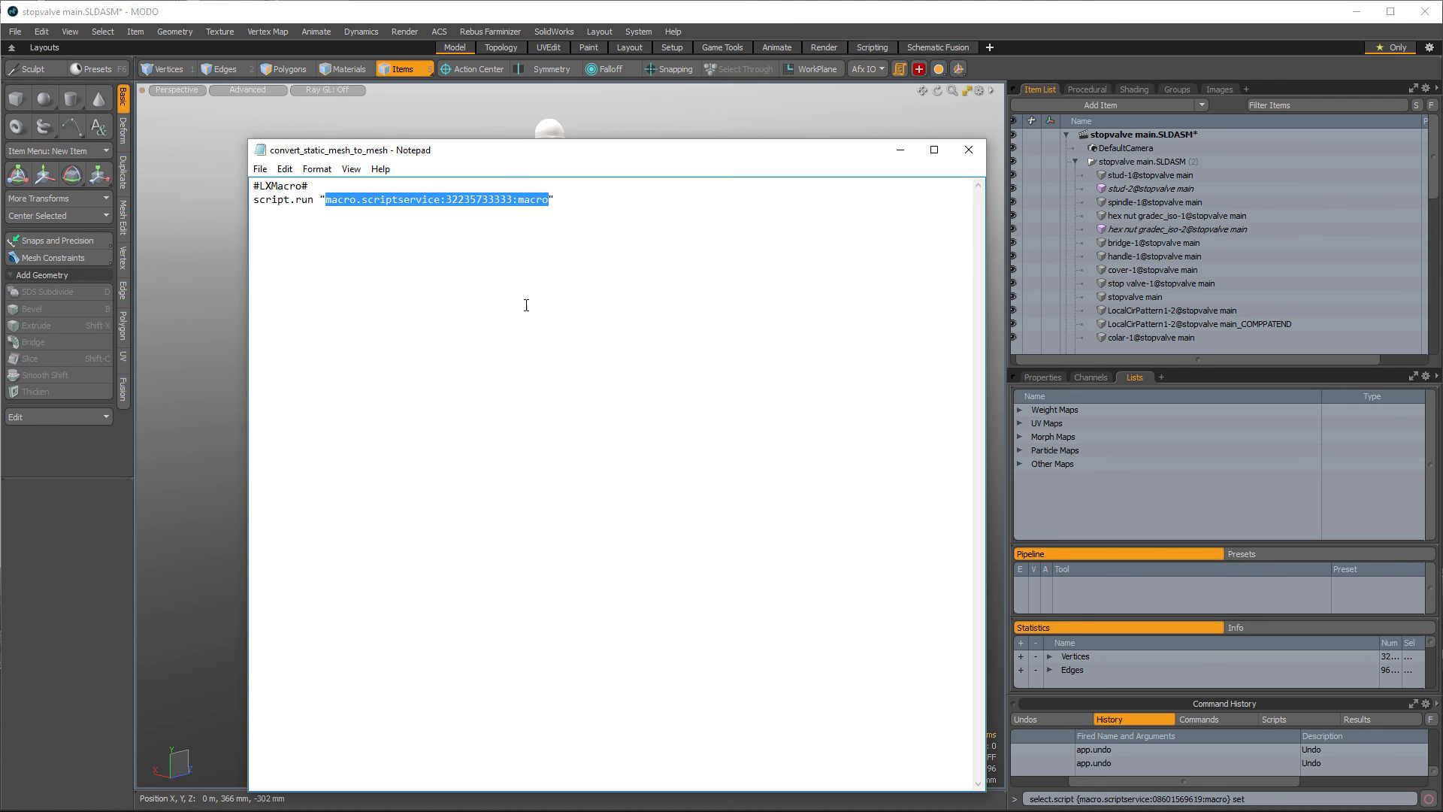
{"action": "key", "text": "ctrl+v"}
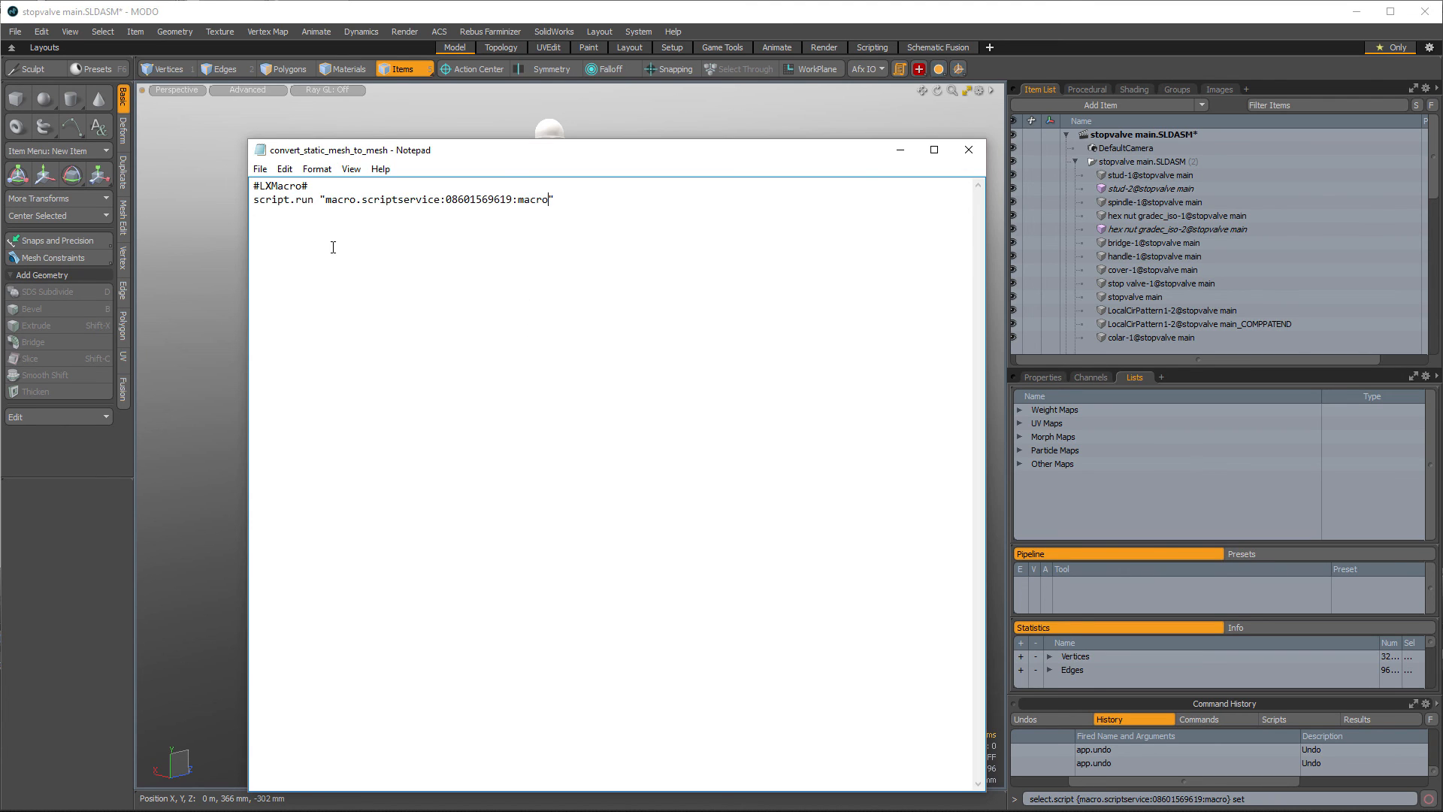
- Save the edited script file and close Notepad
{"action": "left_click", "coordinate": [260, 169]}
{"action": "left_click", "coordinate": [173, 219]}
{"action": "left_click", "coordinate": [968, 149]}
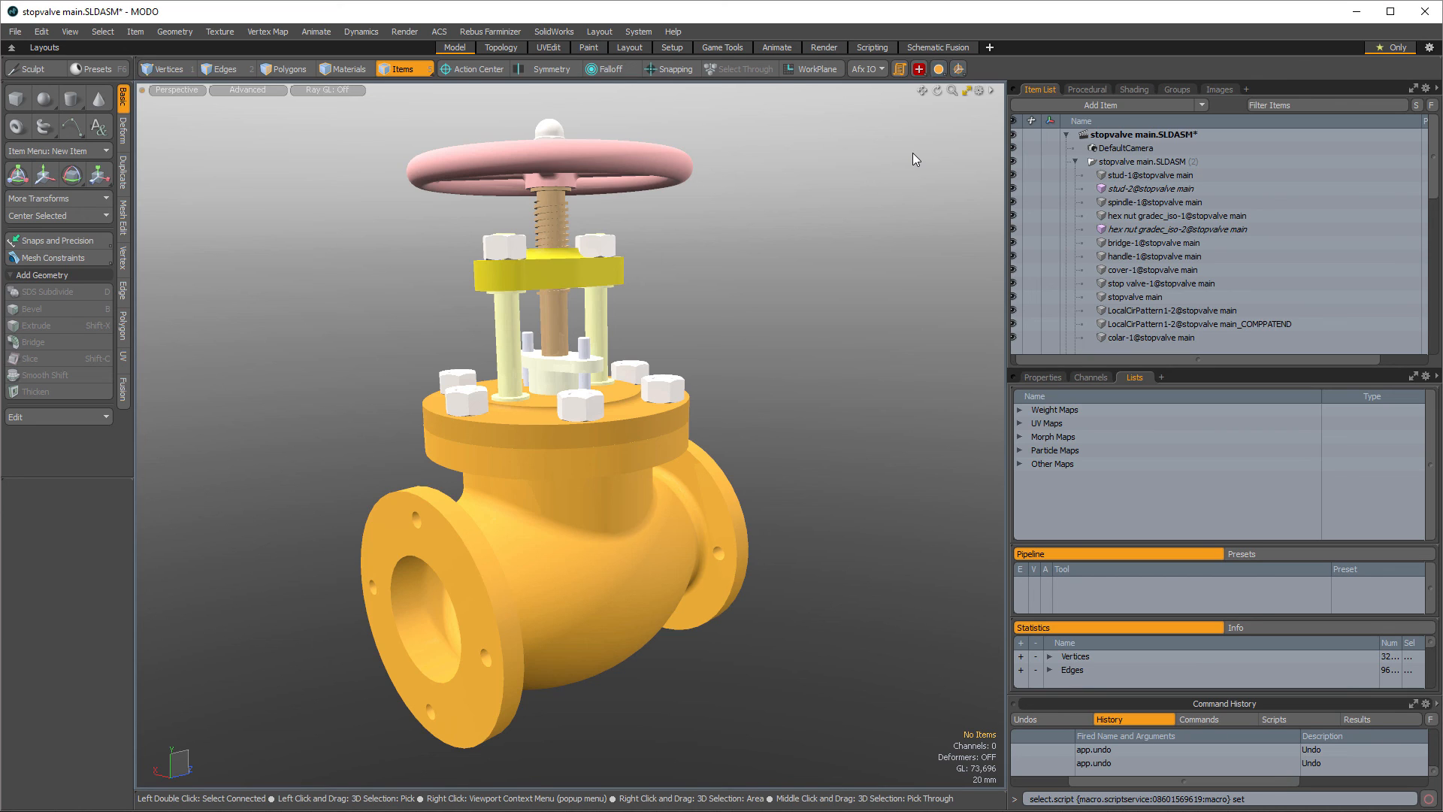
- Open the script shelf, resize and reposition it, and run the convert_static_mesh_to_mesh script
{"action": "left_click", "coordinate": [900, 68]}
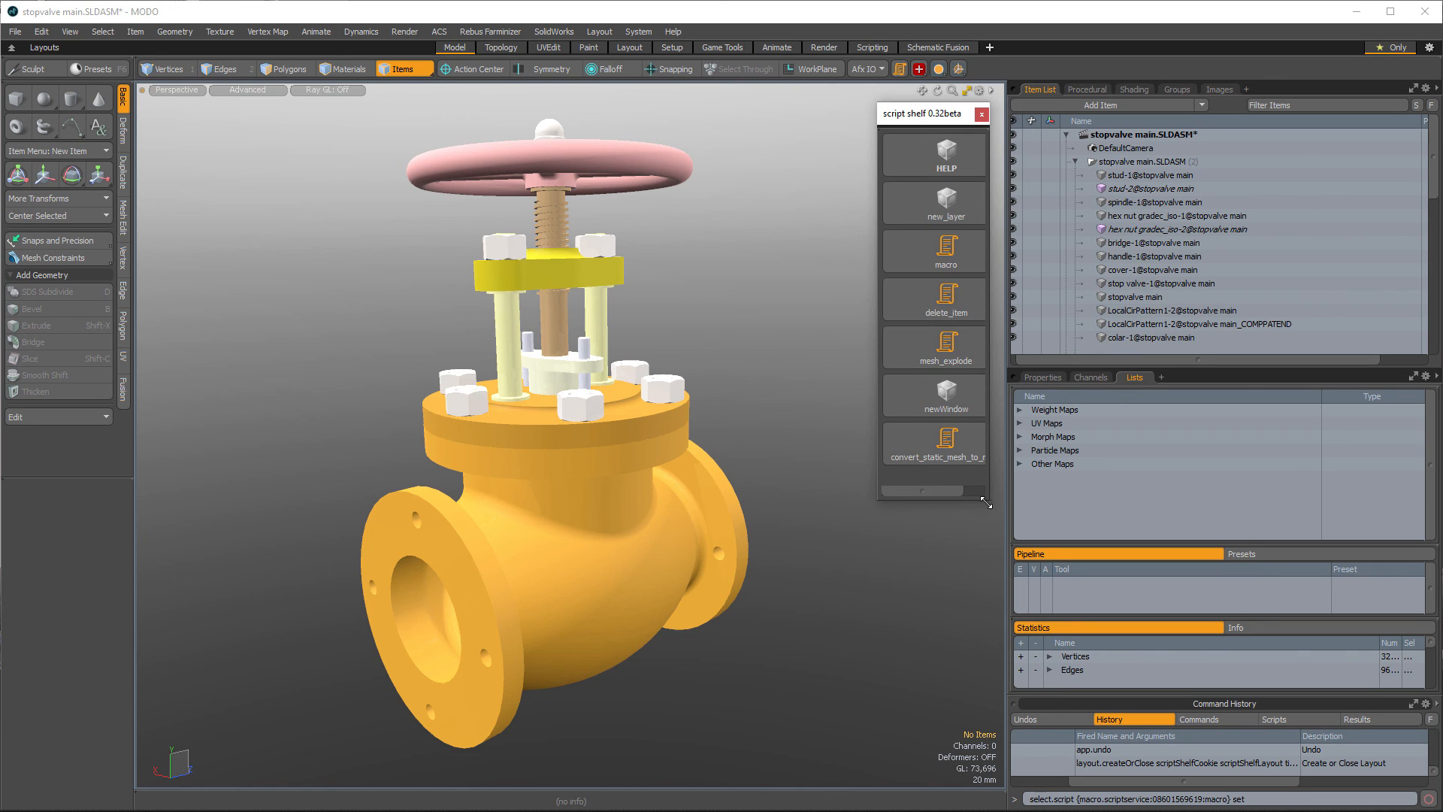
{"action": "left_click_drag", "start_coordinate": [989, 497], "coordinate": [1041, 503]}
{"action": "left_click_drag", "start_coordinate": [970, 120], "coordinate": [902, 115]}
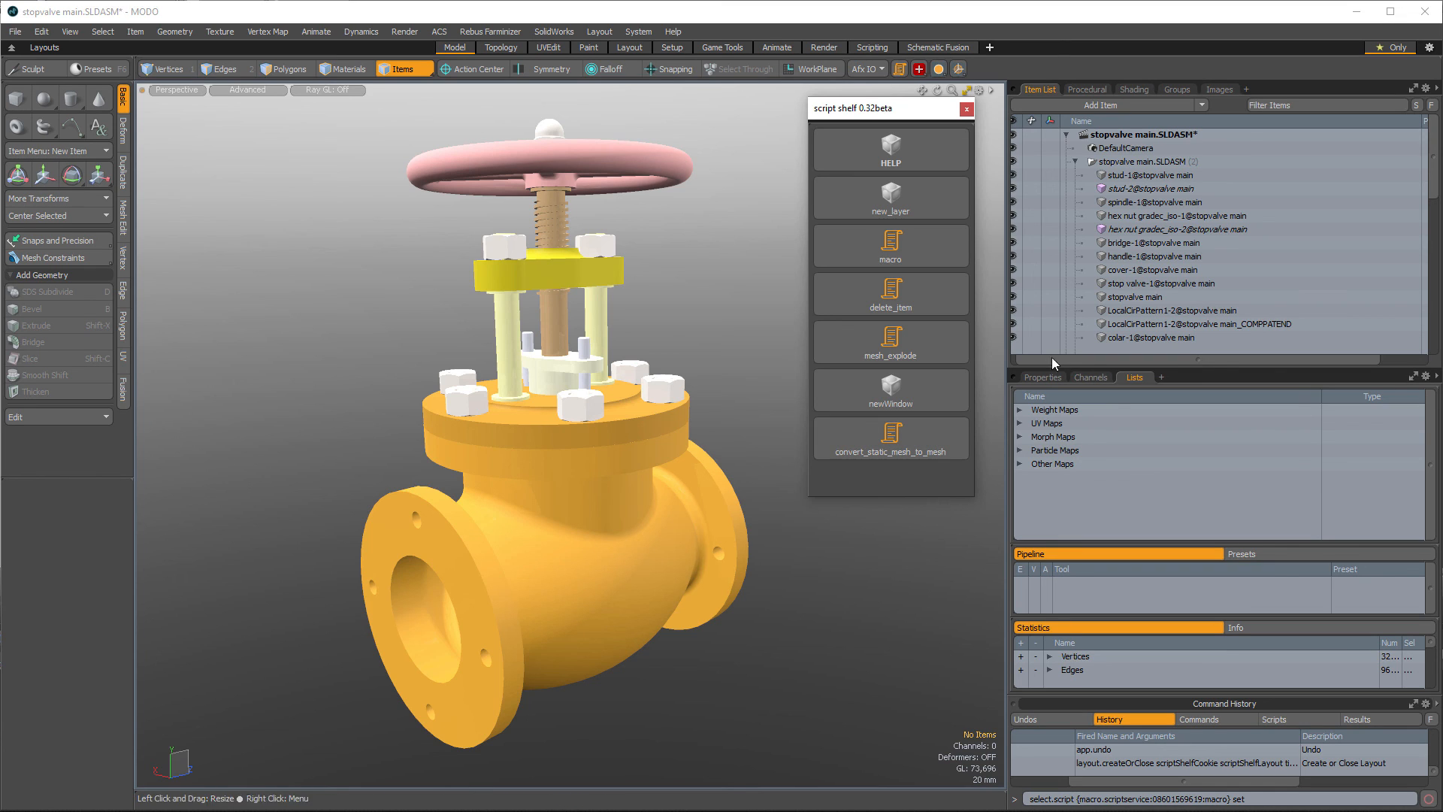
{"action": "left_click", "coordinate": [944, 426]}
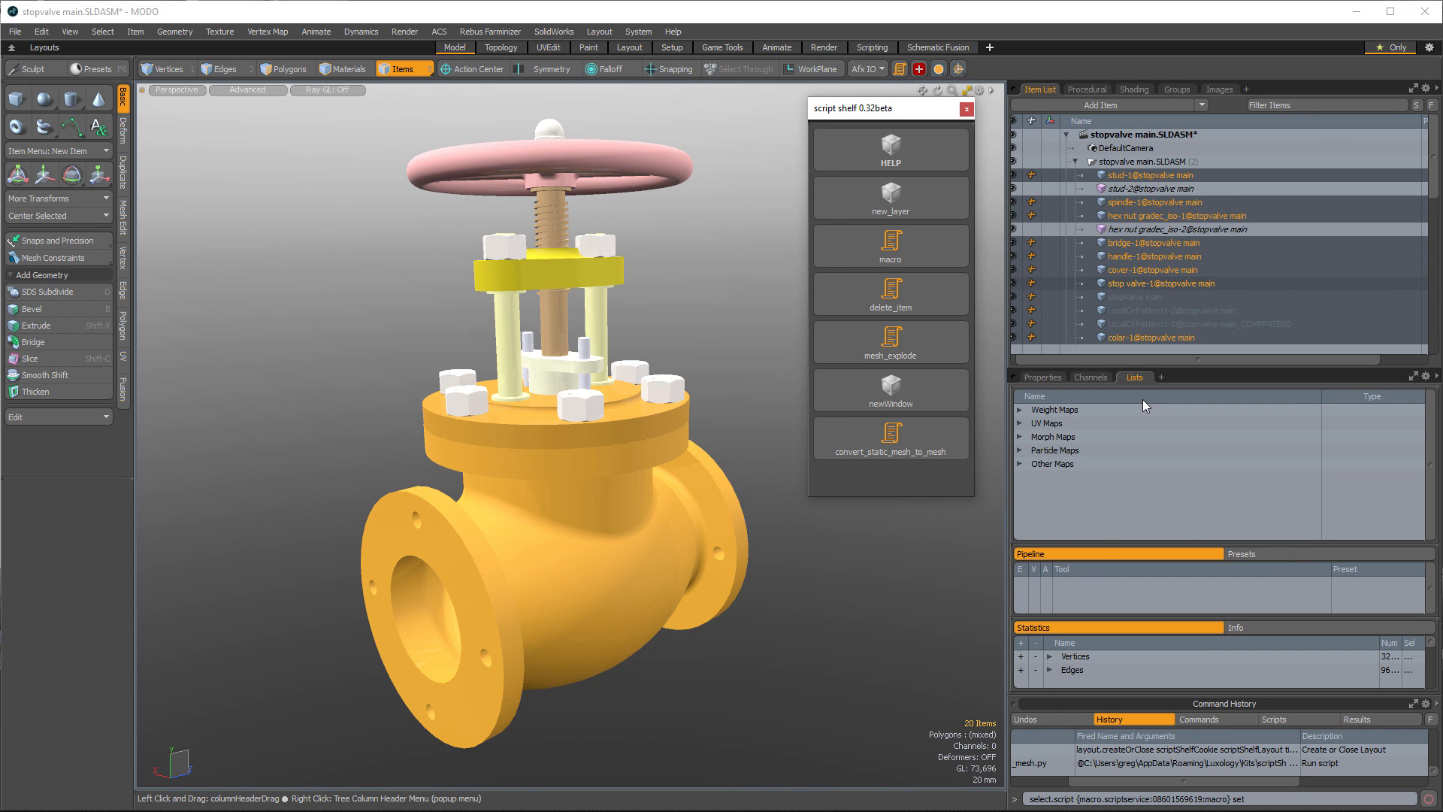
- Add the delEmptyLayers script from the Luxology Scripts folder to the shelf, naming it delete empty layers
{"action": "key", "text": "alt+Tab"}
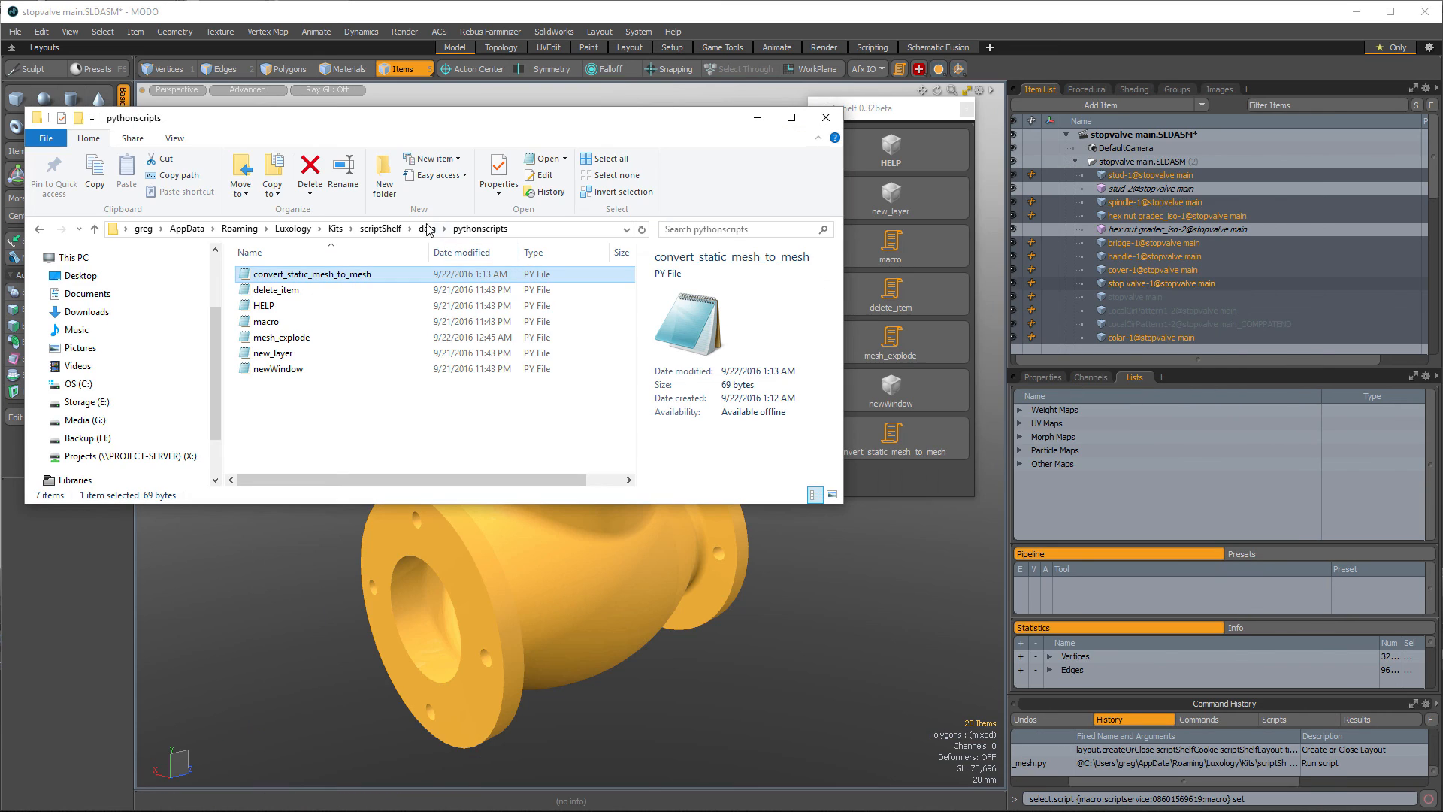
{"action": "left_click", "coordinate": [292, 228]}
{"action": "scroll", "coordinate": [297, 391], "scroll_direction": "down", "scroll_amount": 1}
{"action": "double_click", "coordinate": [285, 404]}
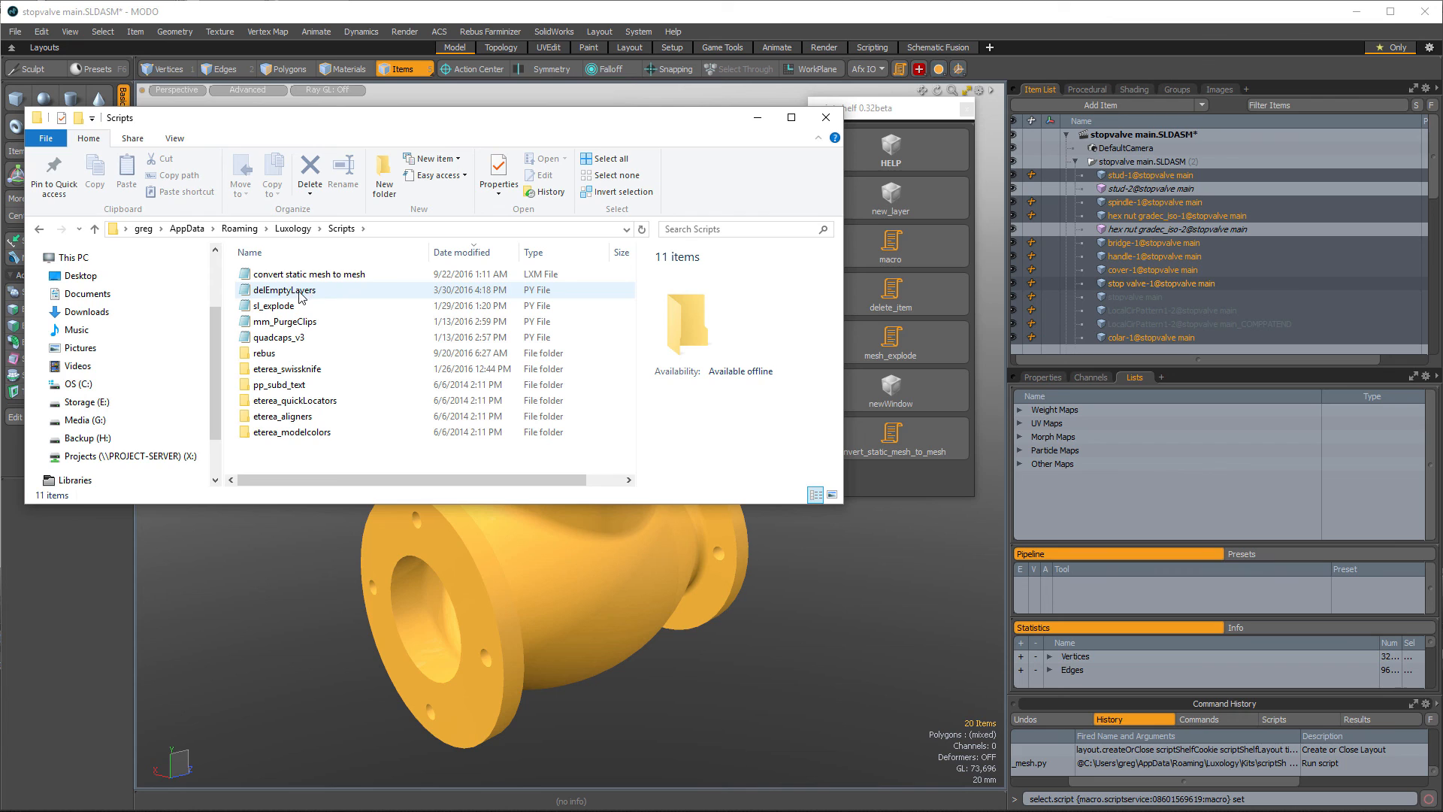
{"action": "left_click_drag", "start_coordinate": [305, 291], "coordinate": [914, 474]}
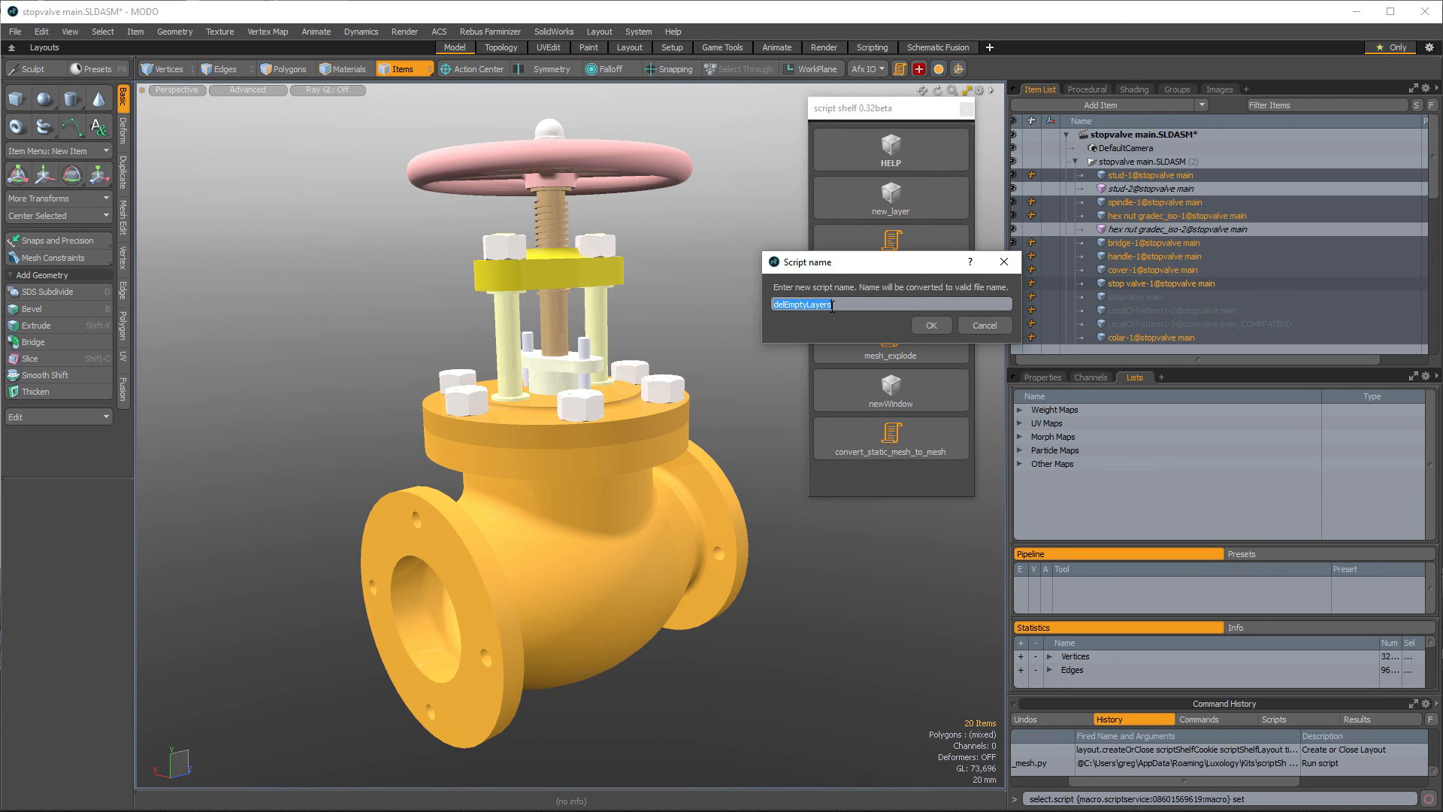
{"action": "type", "text": "delete empty layers"}
{"action": "left_click", "coordinate": [929, 325]}
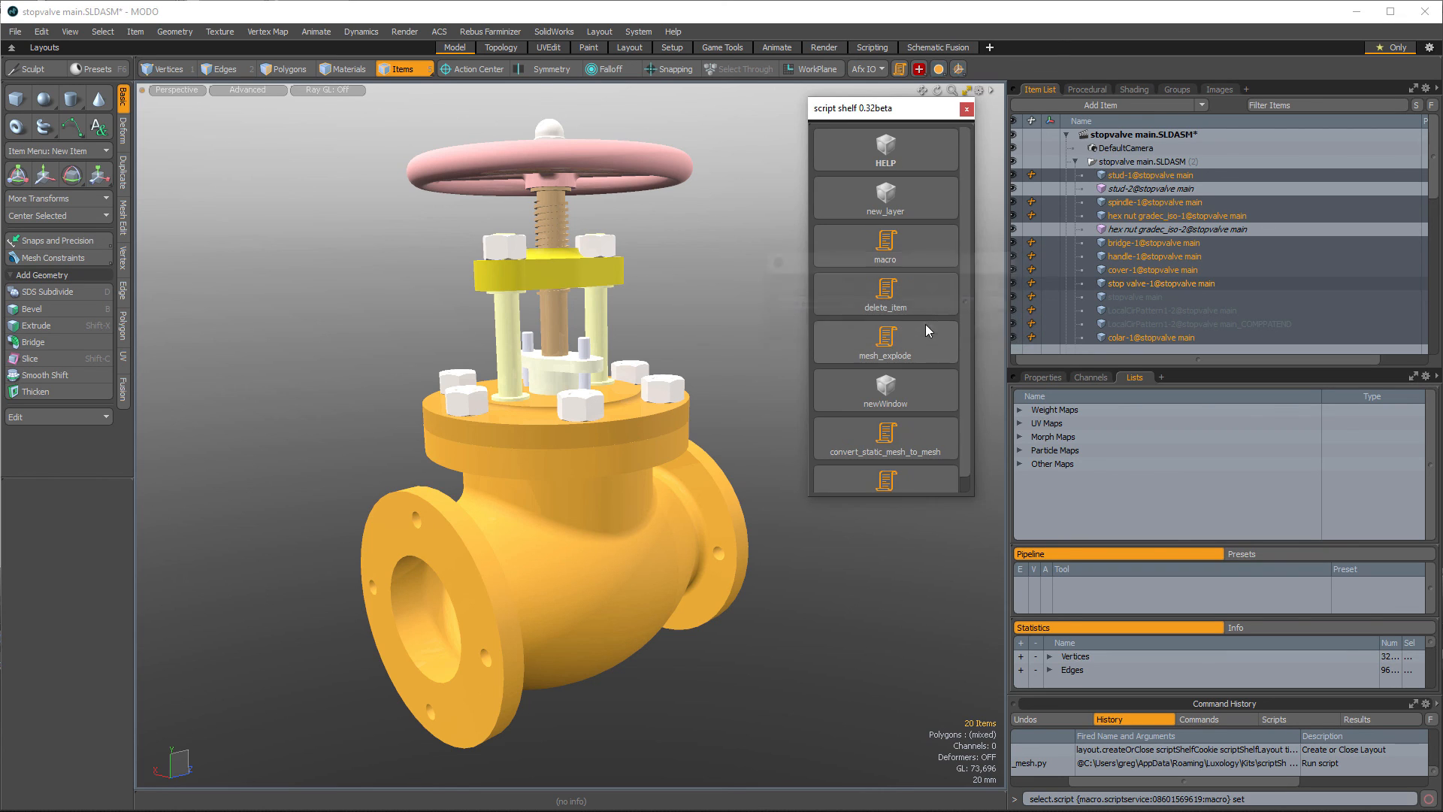
- Enlarge the shelf, run the delete_empty_layers script, and scroll through the item list to check the layers
{"action": "left_click_drag", "start_coordinate": [969, 497], "coordinate": [970, 560]}
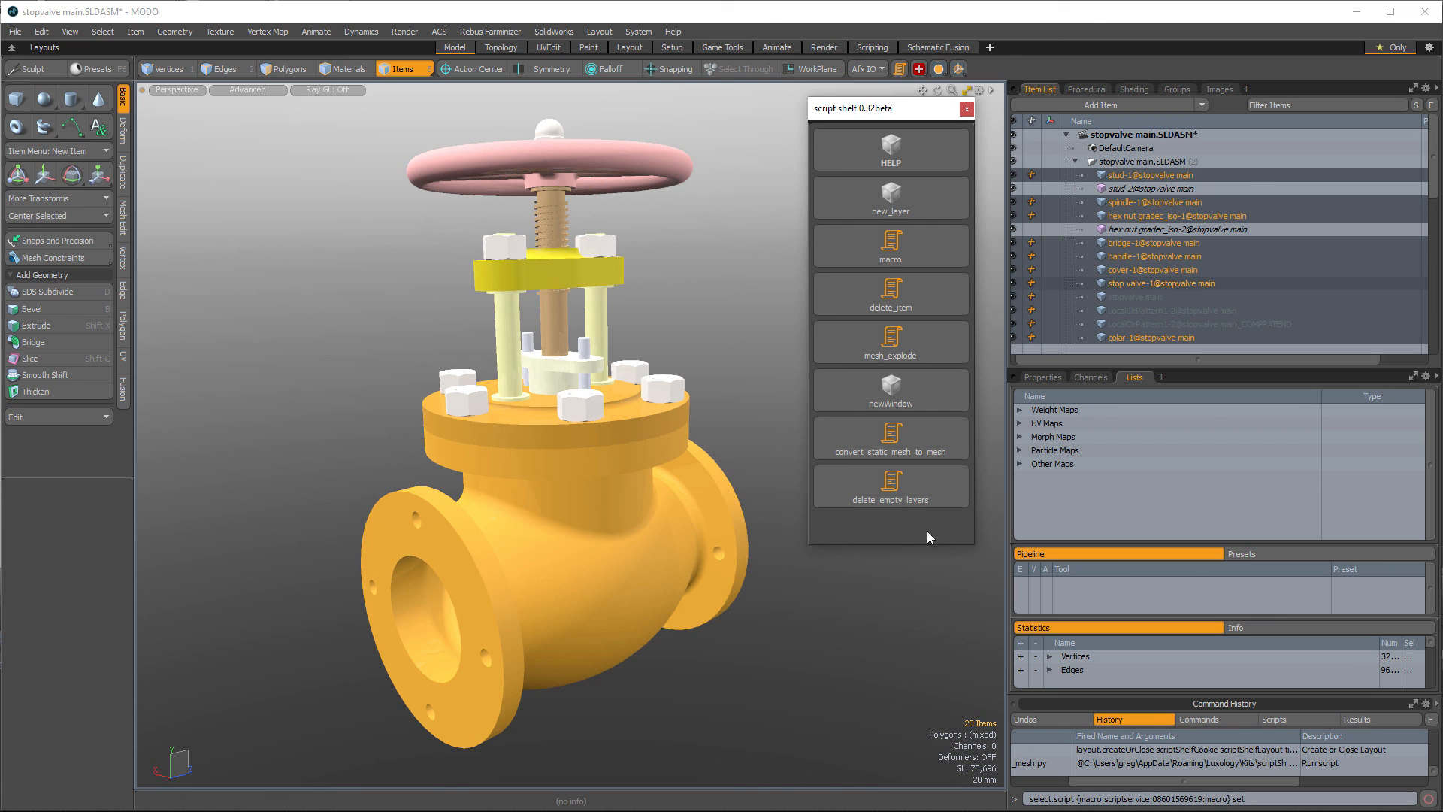
{"action": "left_click", "coordinate": [929, 486]}
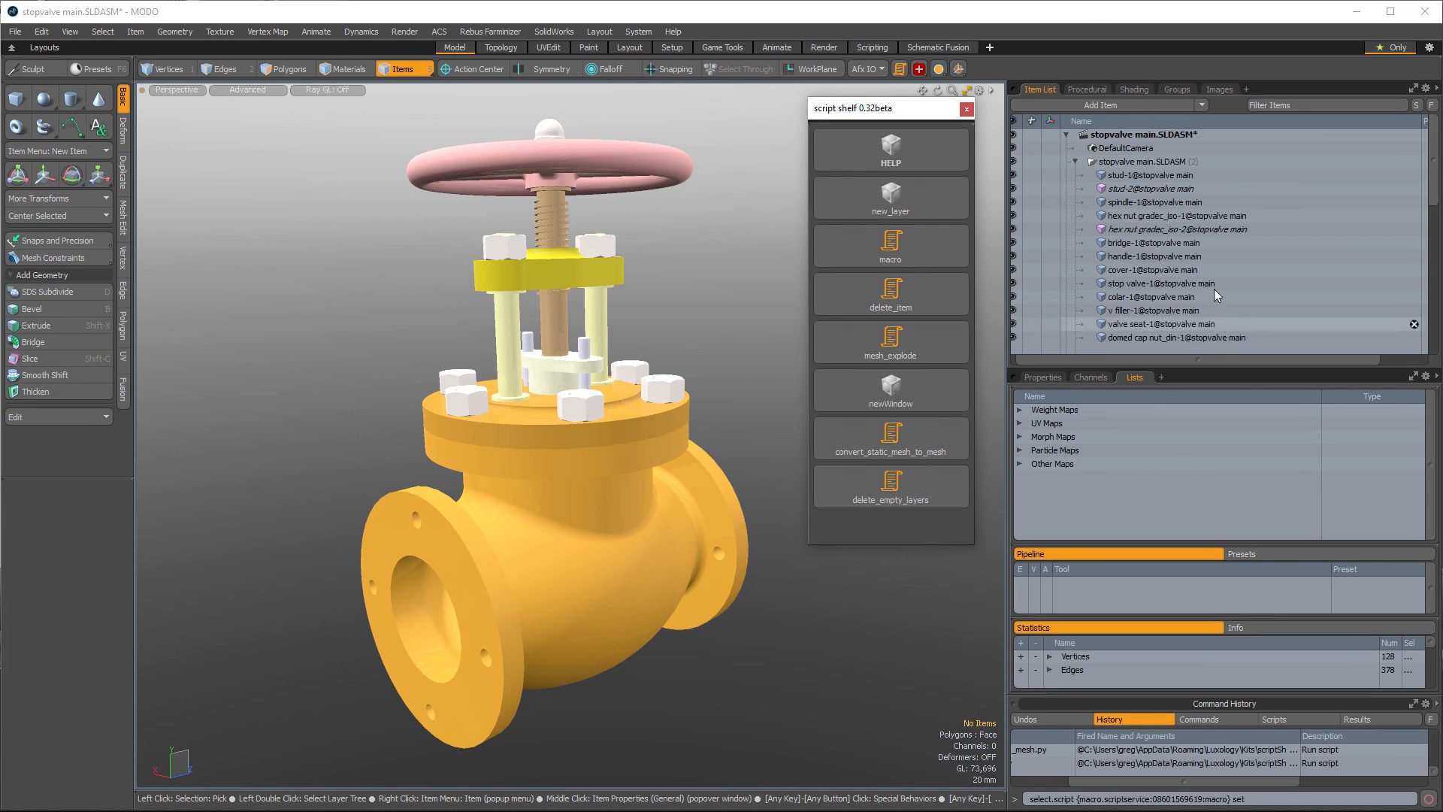
{"action": "scroll", "coordinate": [1233, 269], "scroll_direction": "down", "scroll_amount": 3}
{"action": "scroll", "coordinate": [1233, 269], "scroll_direction": "up", "scroll_amount": 3}
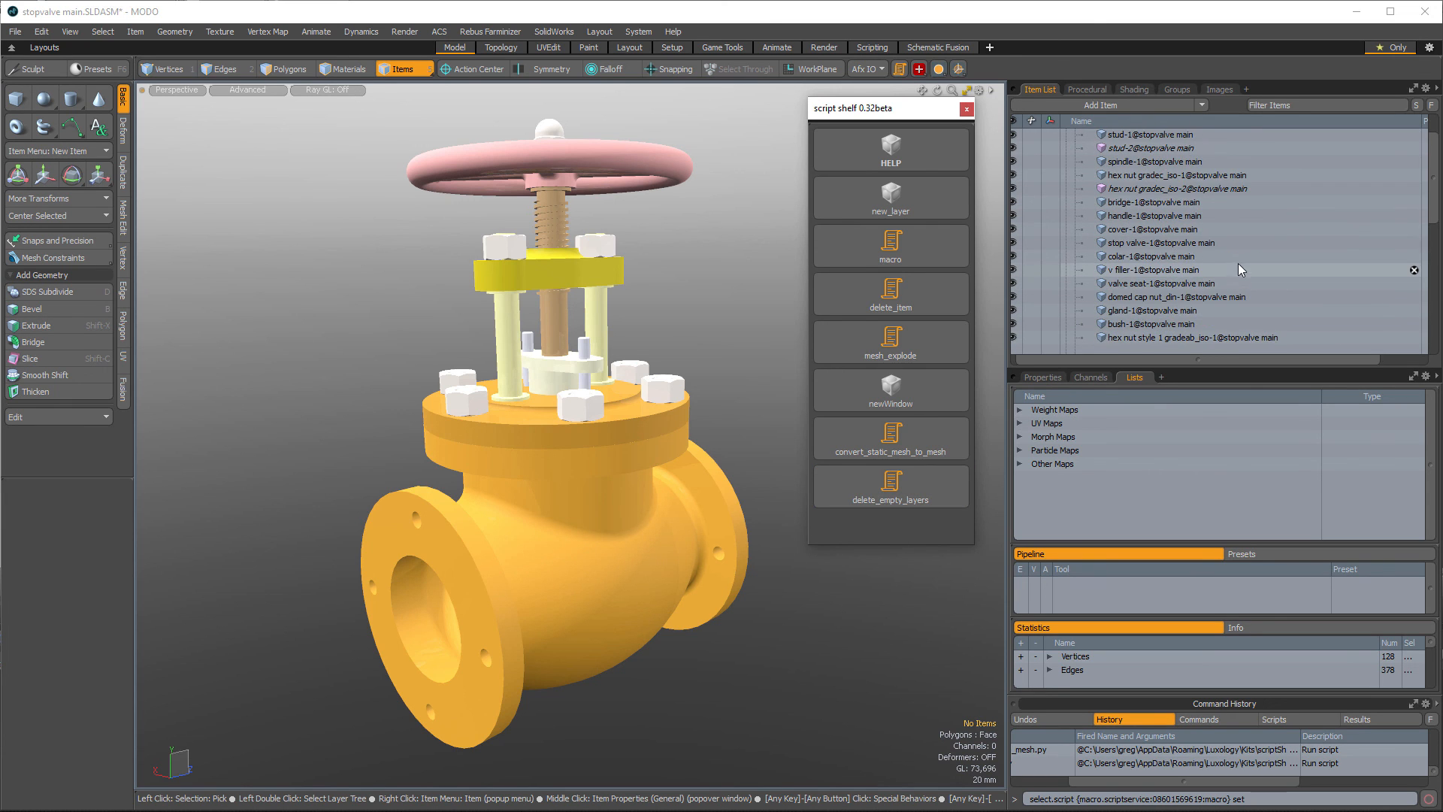